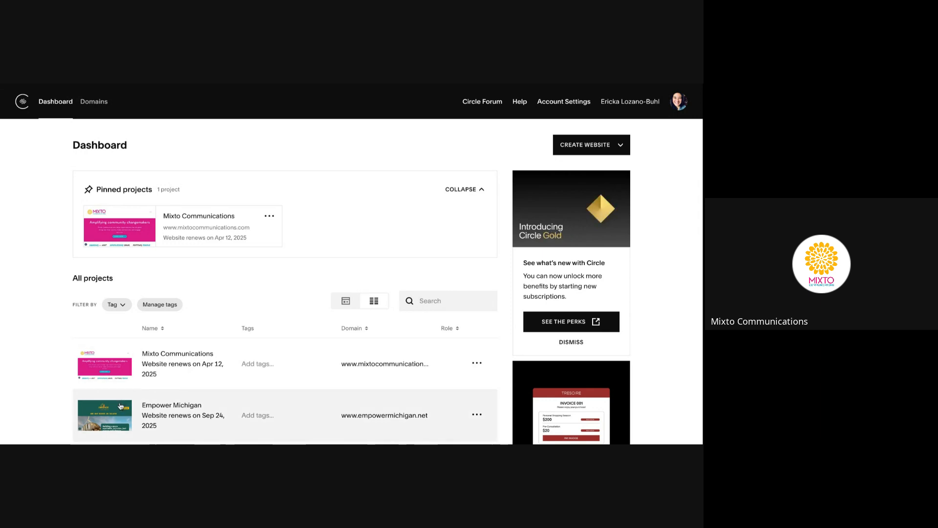
Open the Empower Michigan site in the editor and glance at its Settings panel
click(151, 407)
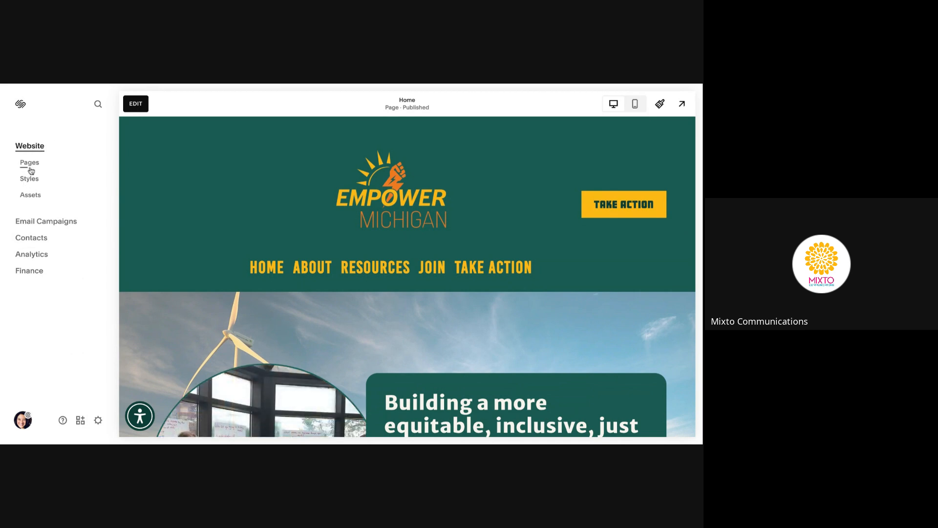
click(98, 420)
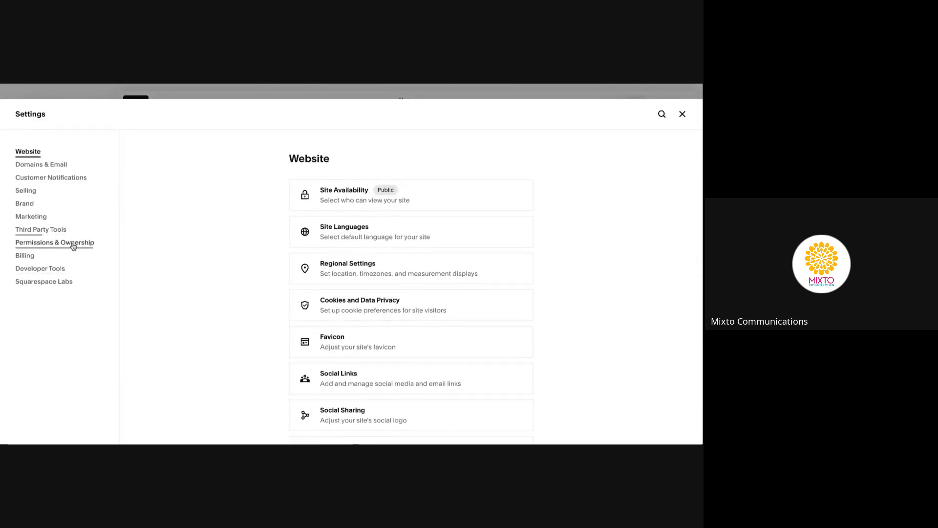
click(682, 114)
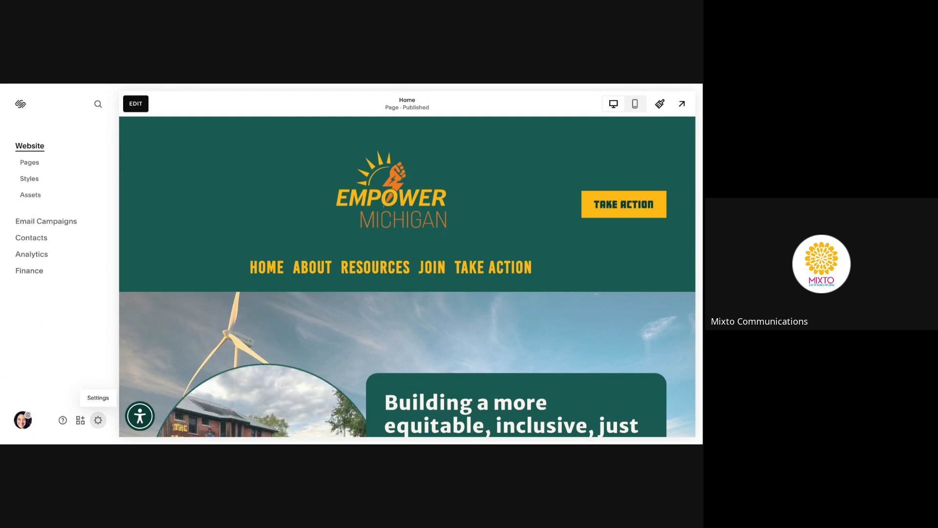
Go to Settings > Permissions & Ownership and open the list of people with site access
click(98, 420)
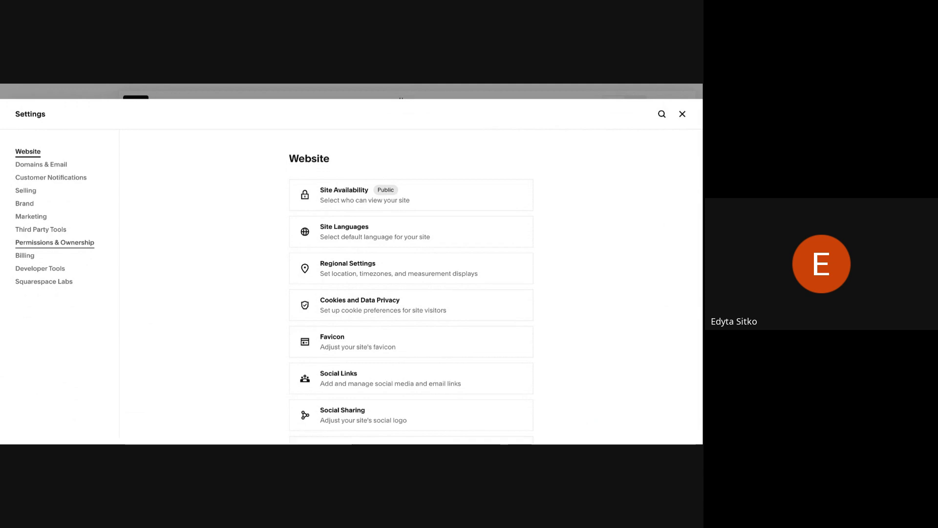
click(55, 242)
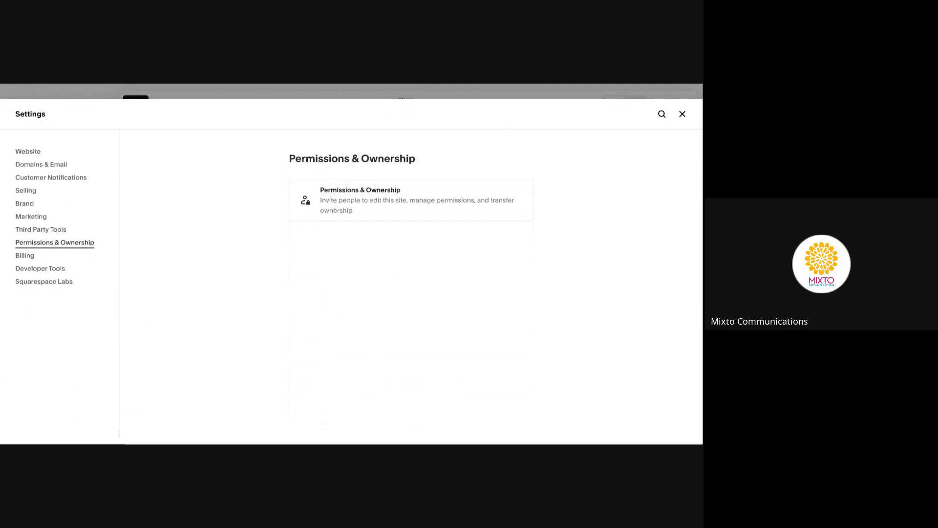
click(356, 204)
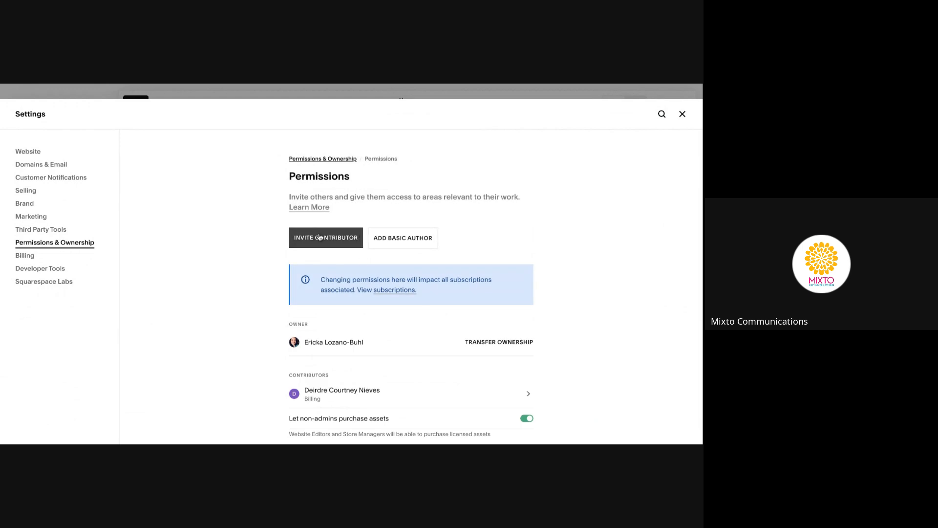
Start a new contributor invite and fill in the invitee's full name and e-mail address
click(320, 237)
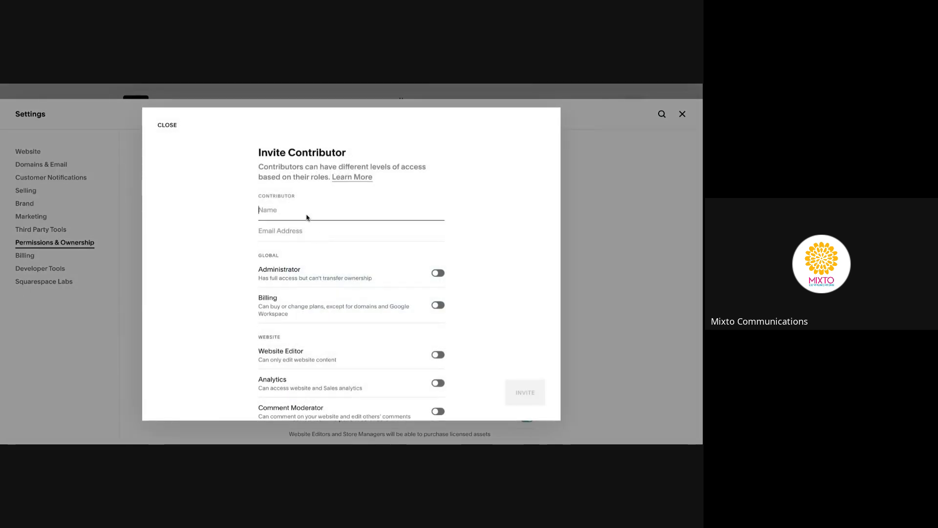
key(Tab)
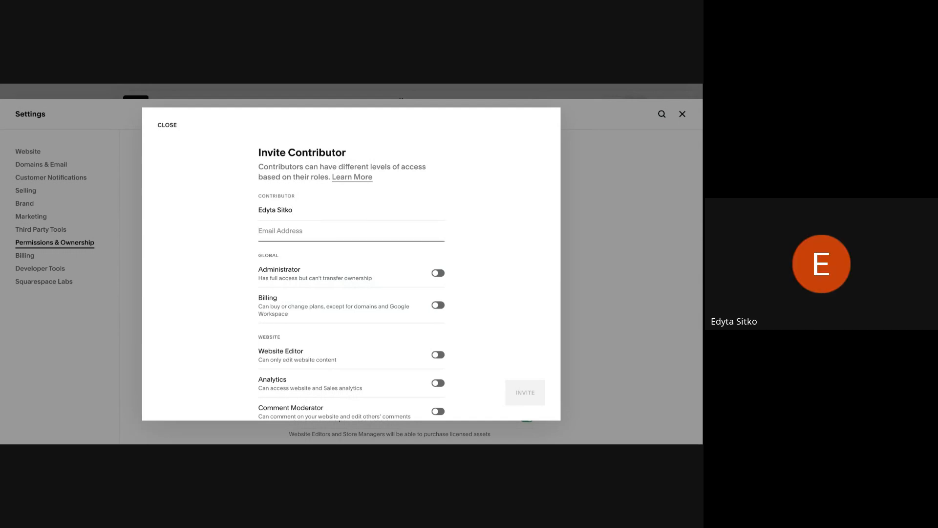
click(627, 83)
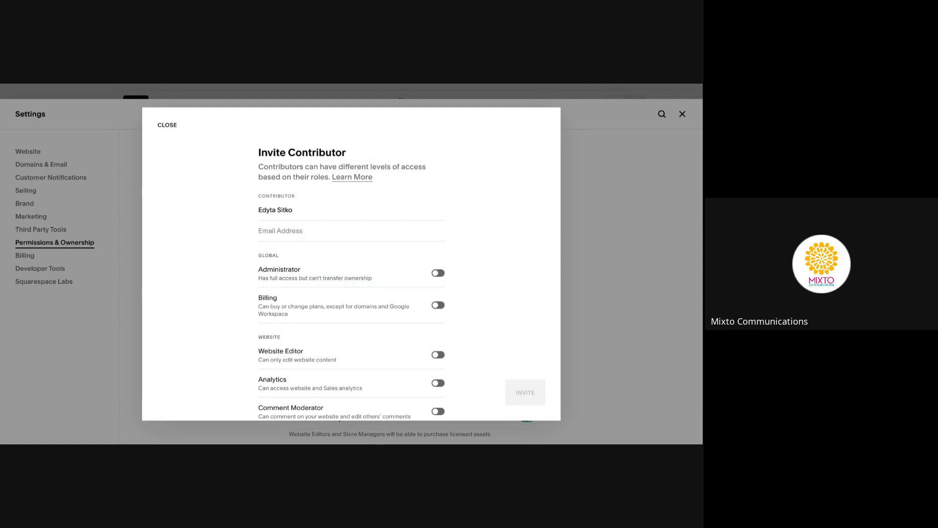
click(298, 229)
key(ctrl+v)
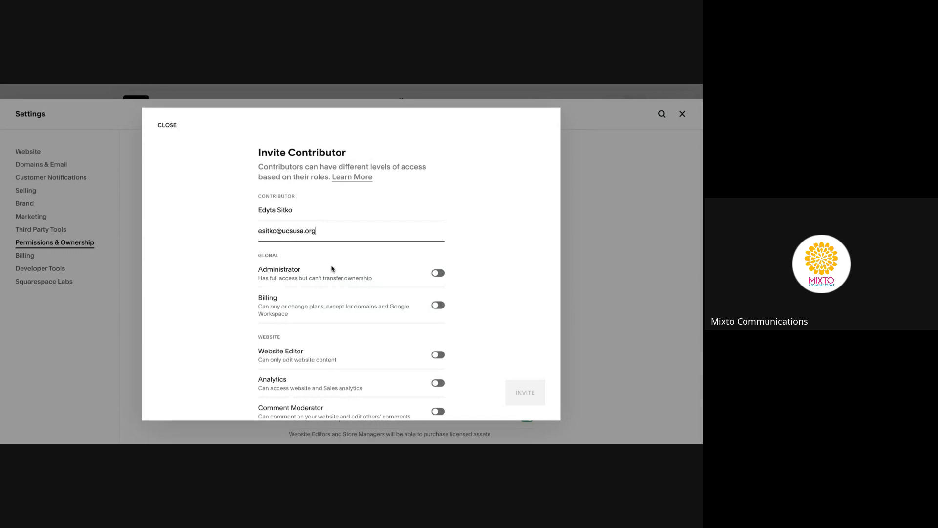
Give the invitee Administrator access and send the invitation
scroll(303, 293, down, 1)
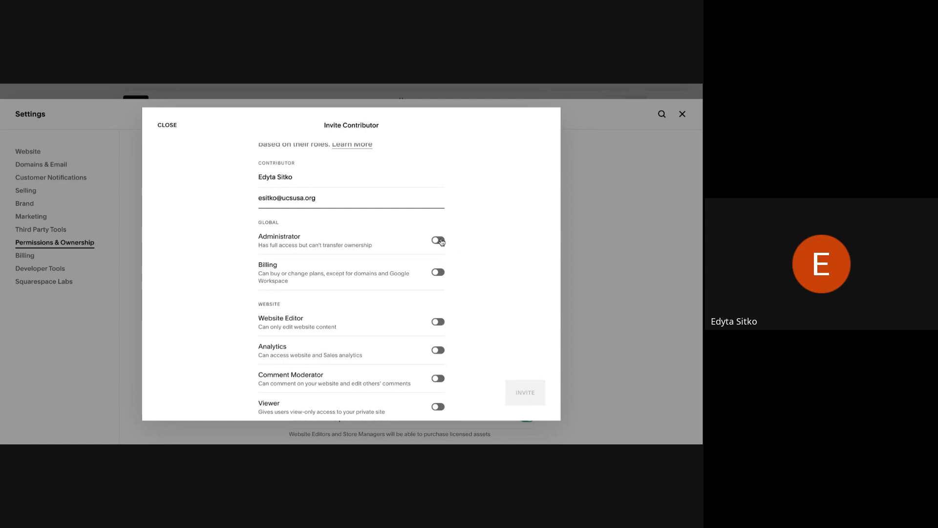
click(439, 240)
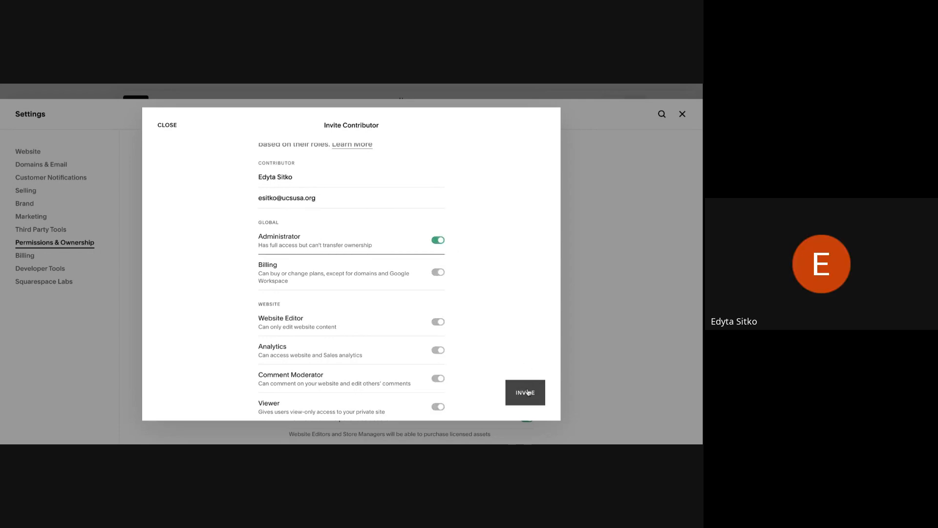
click(528, 392)
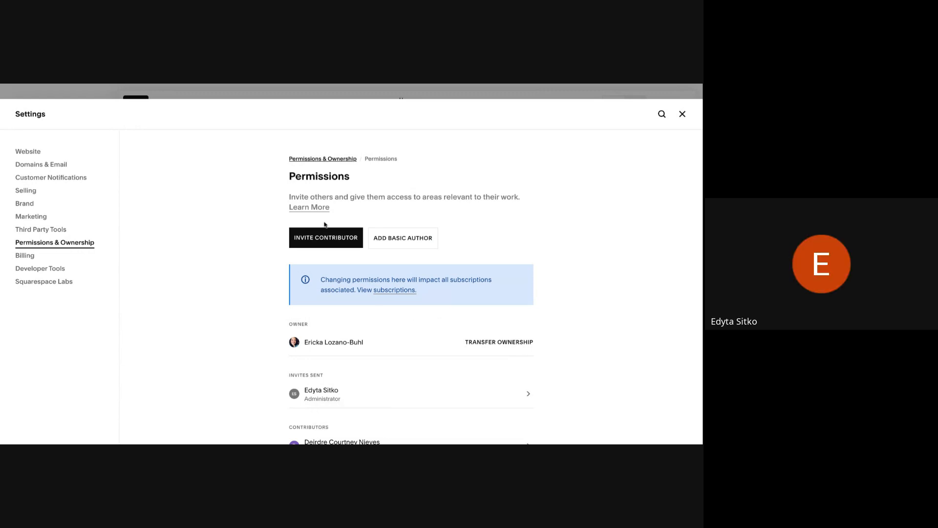
Invite a second contributor by full name and e-mail address with Administrator access
click(329, 240)
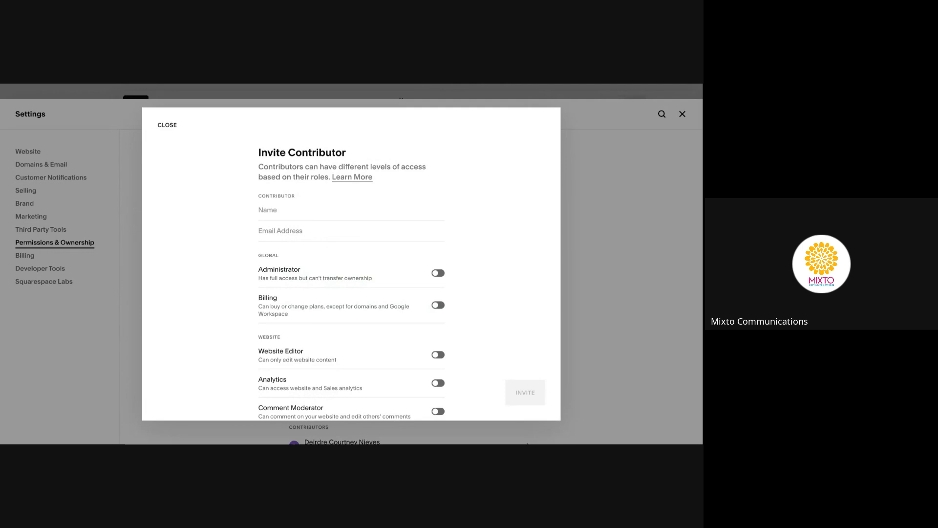
click(296, 220)
key(Tab)
key(ctrl+v)
click(438, 273)
click(525, 393)
scroll(519, 372, down, 3)
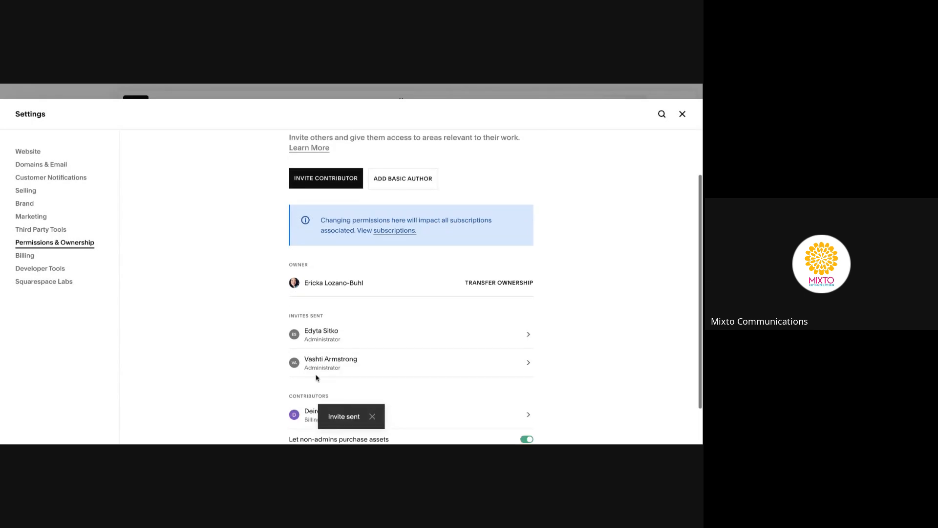
Switch the existing Billing contributor to Administrator, save, and close Settings
click(523, 371)
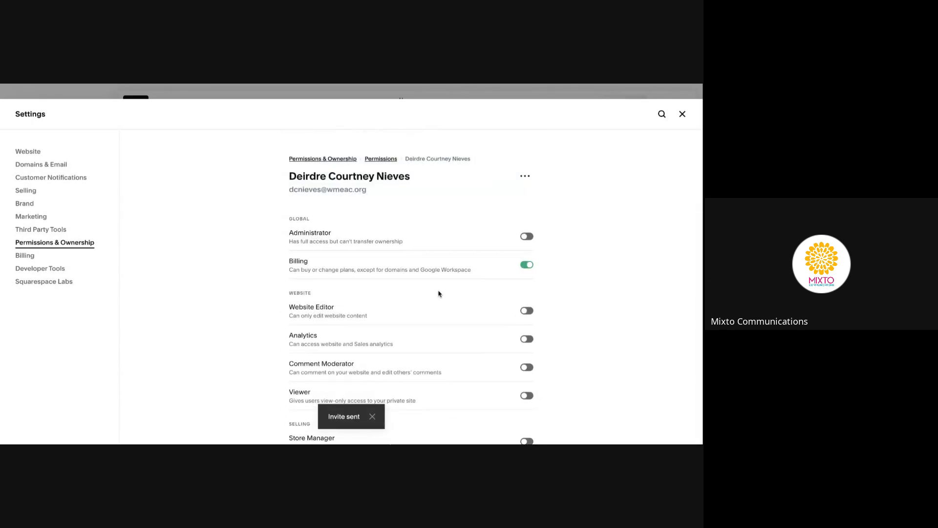
click(528, 239)
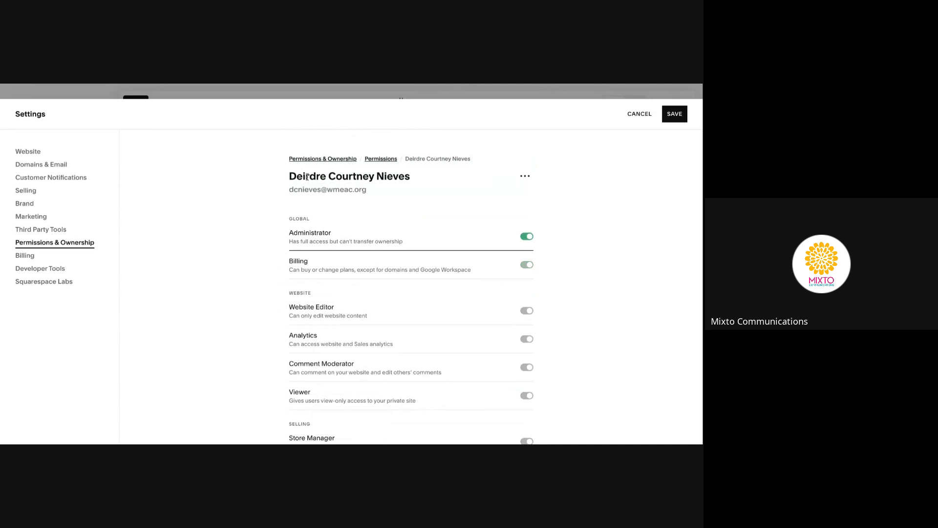
click(675, 114)
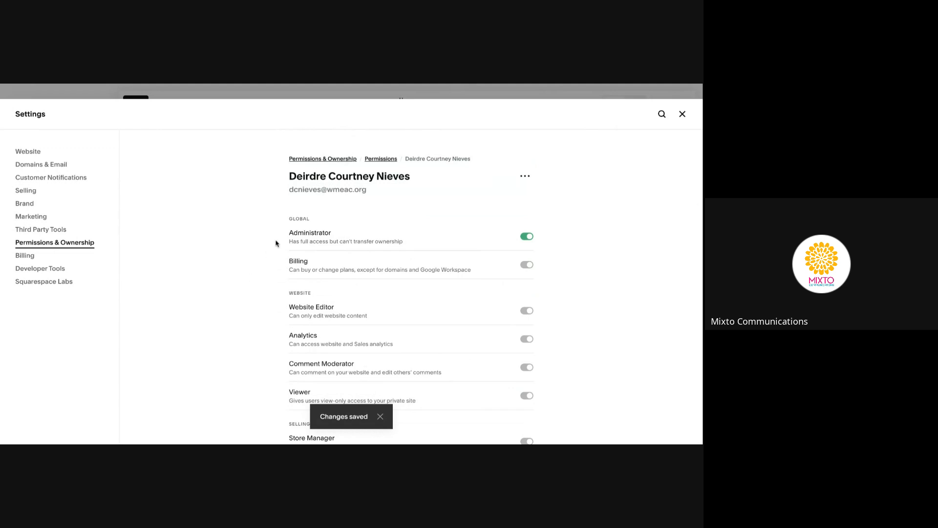
click(682, 115)
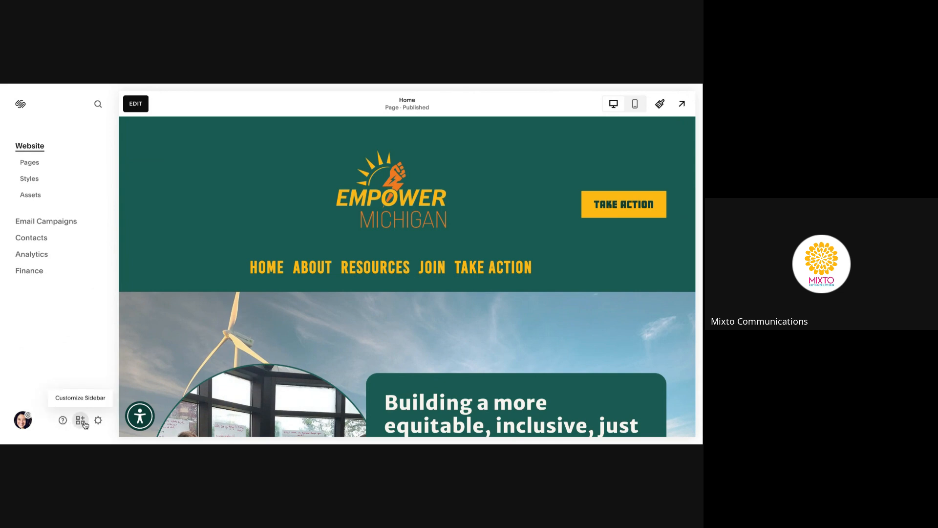
click(84, 424)
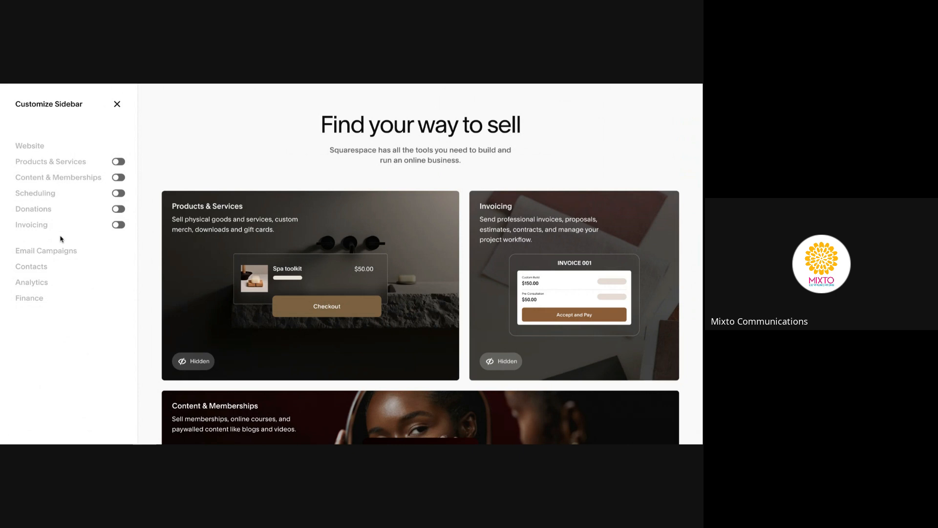
click(120, 162)
click(117, 163)
click(117, 104)
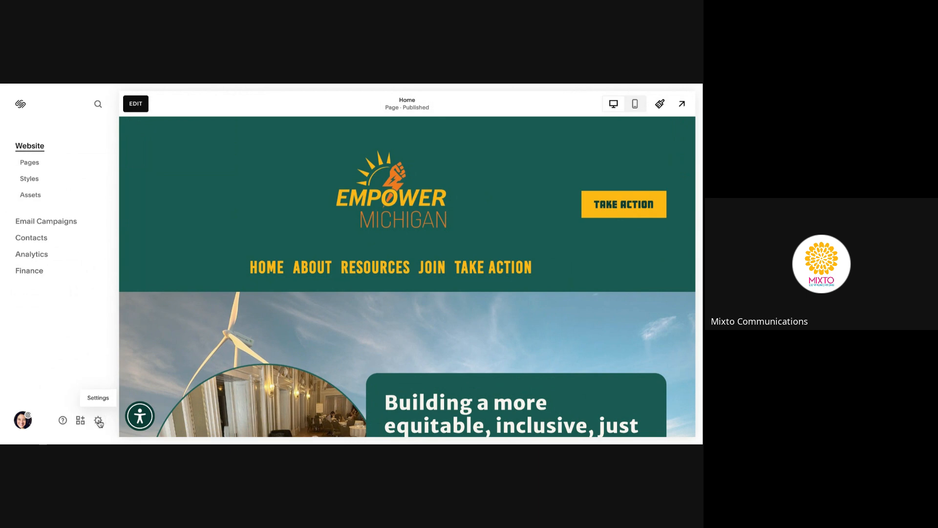
Reopen Settings and scroll the Website options from Favicon down to Crawlers
click(98, 421)
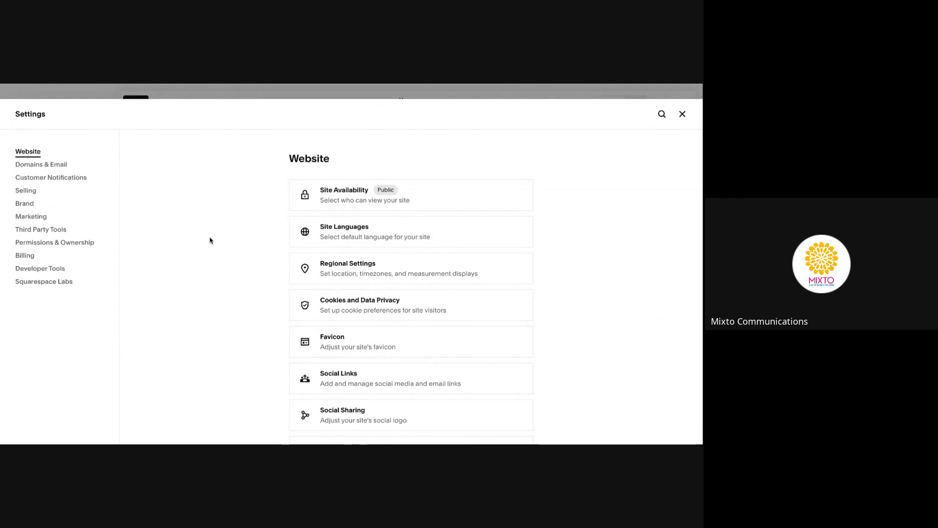
scroll(210, 238, down, 1)
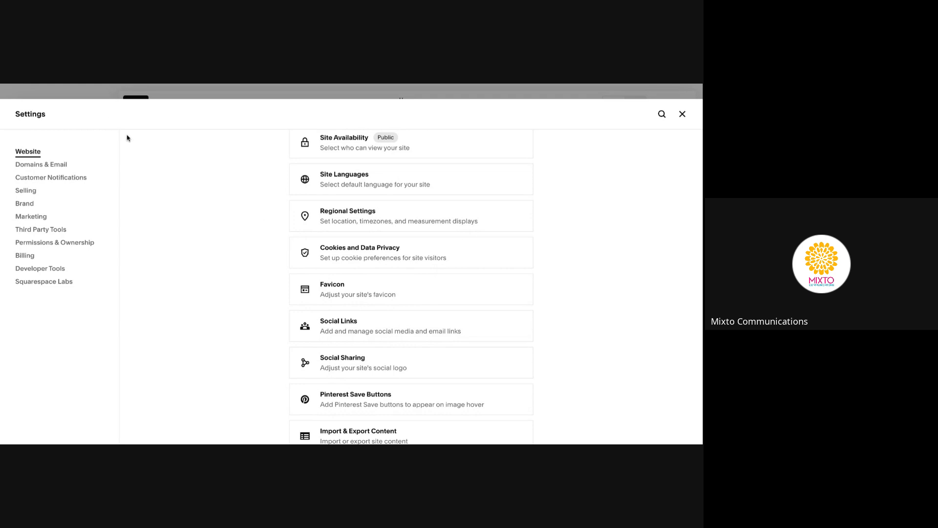
scroll(250, 293, down, 2)
scroll(250, 294, down, 2)
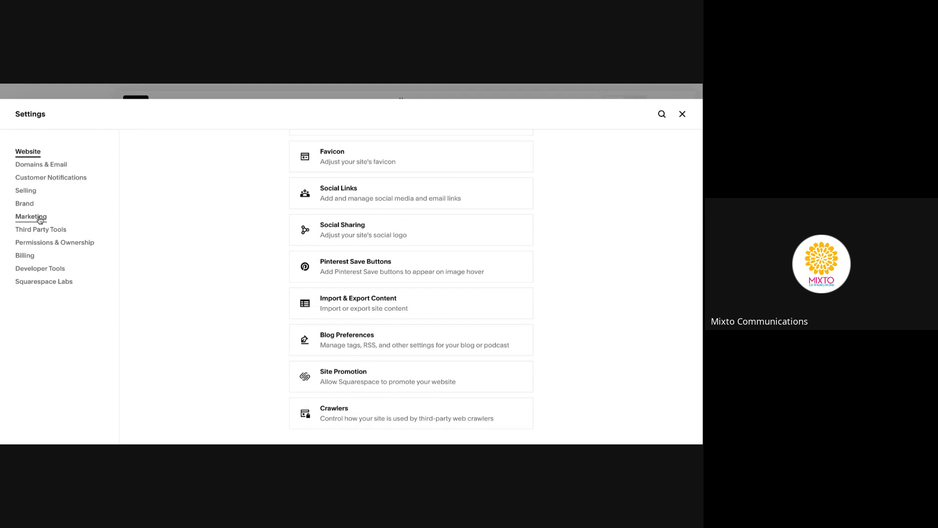
Open Permissions & Ownership and scroll through the owner, pending invite and administrator contributors
click(47, 244)
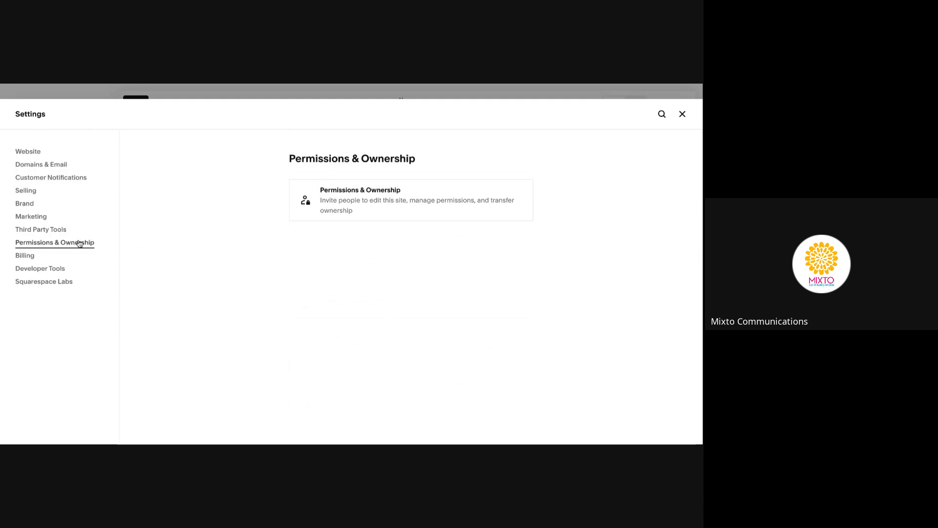
click(370, 200)
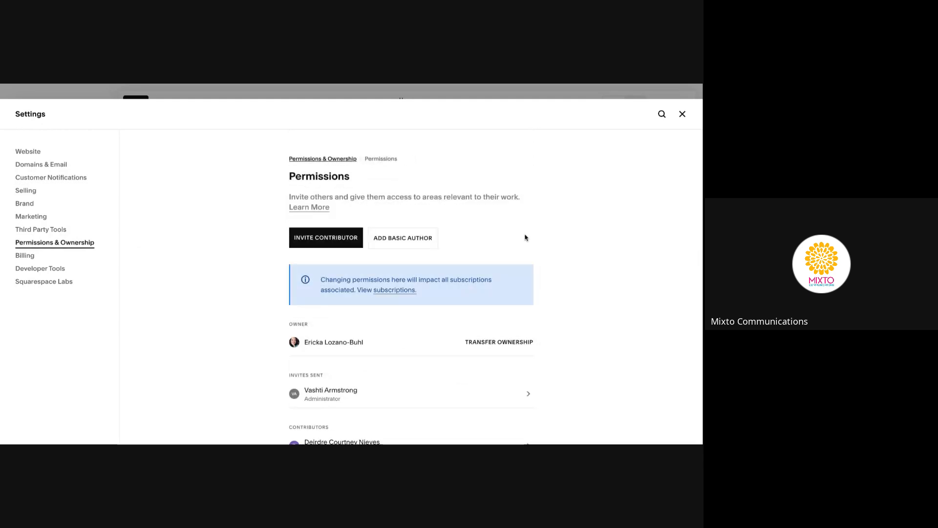
scroll(503, 226, down, 1)
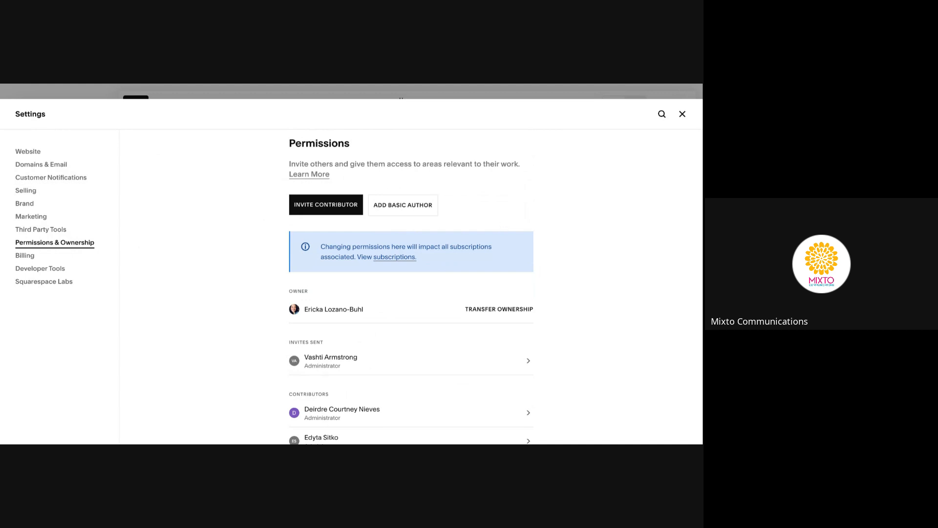
scroll(489, 215, down, 1)
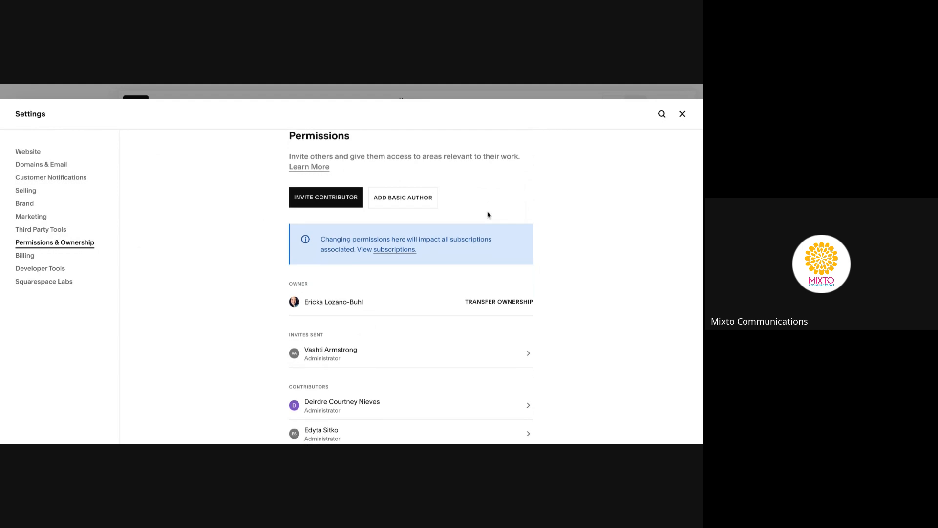
scroll(488, 215, down, 1)
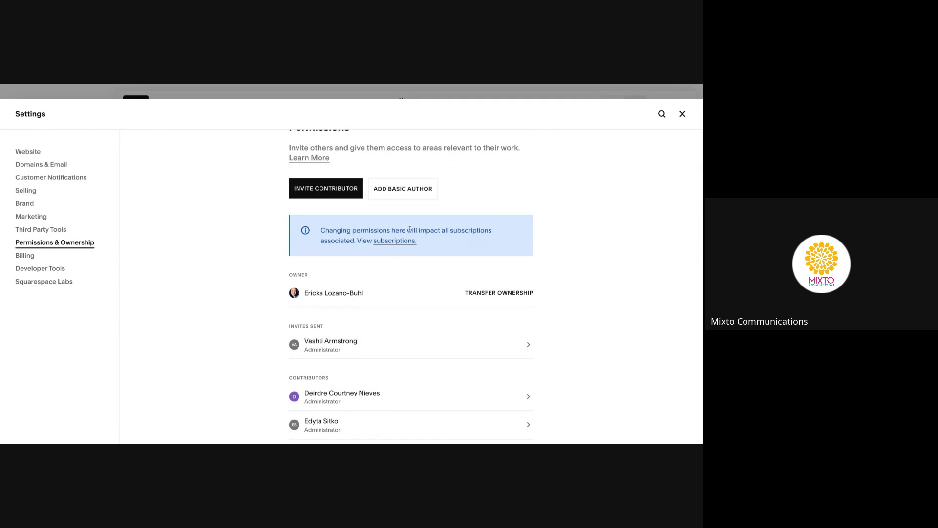
click(408, 194)
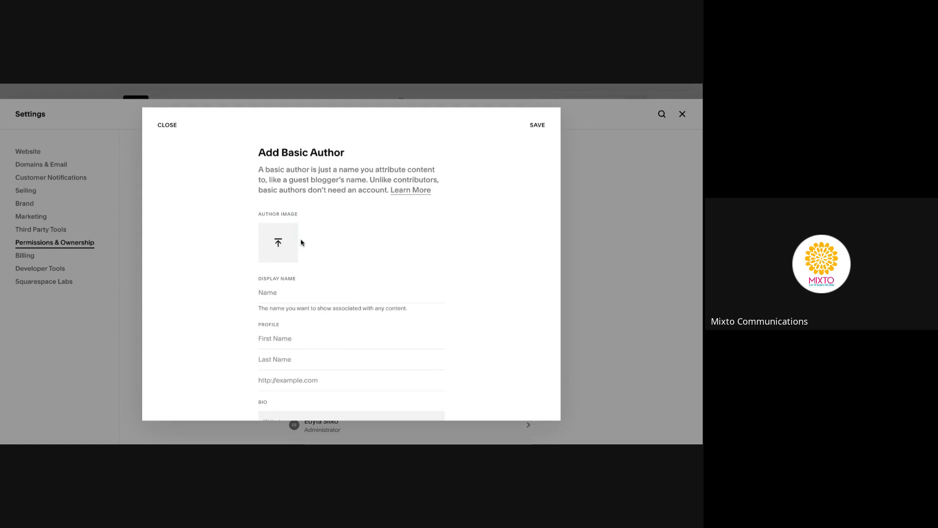
scroll(301, 242, down, 1)
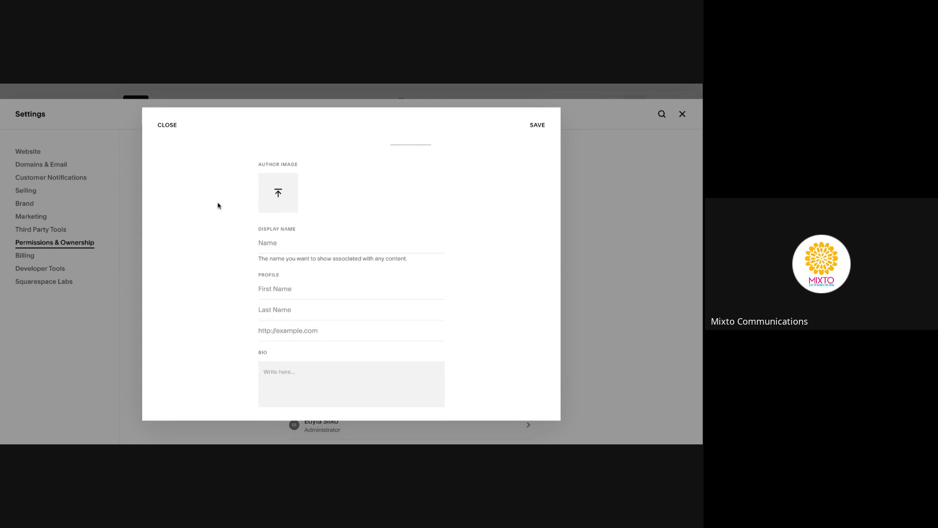
click(177, 135)
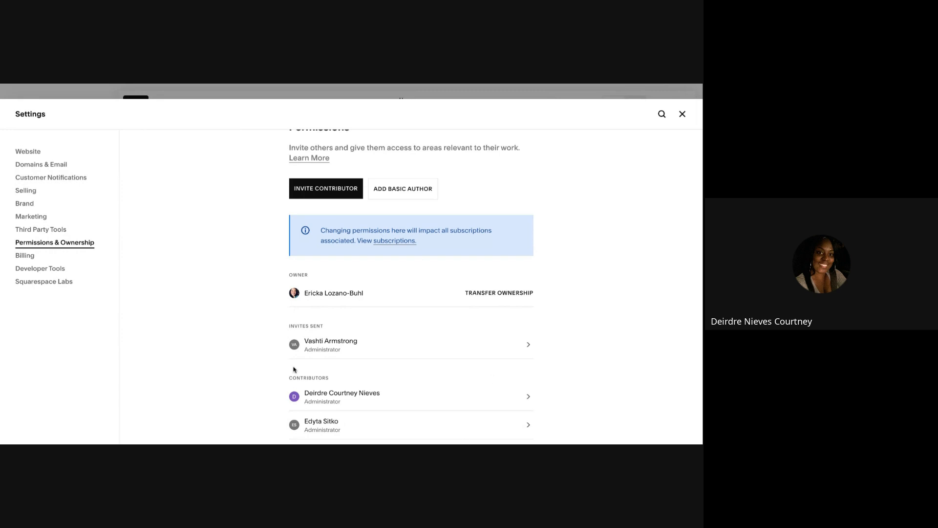
Review an administrator contributor's details and removal options, then switch to Billing settings
scroll(256, 356, down, 2)
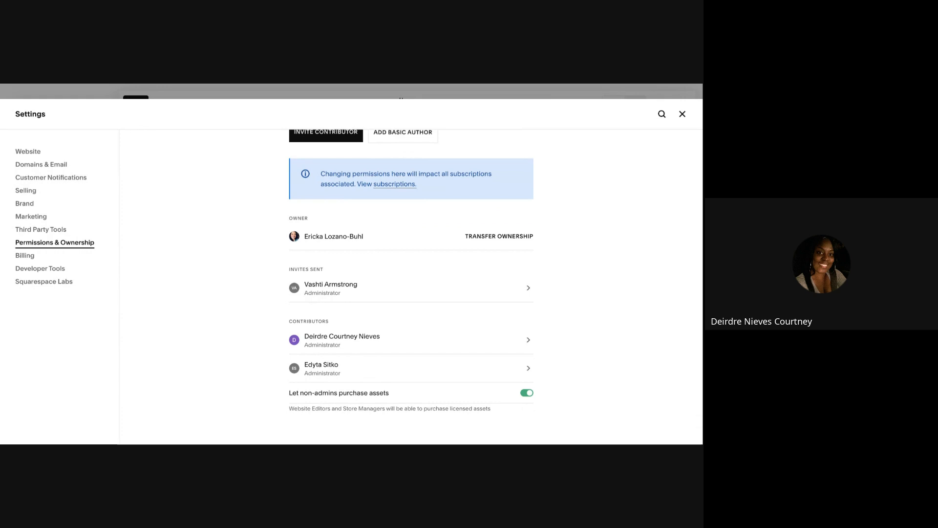
click(368, 347)
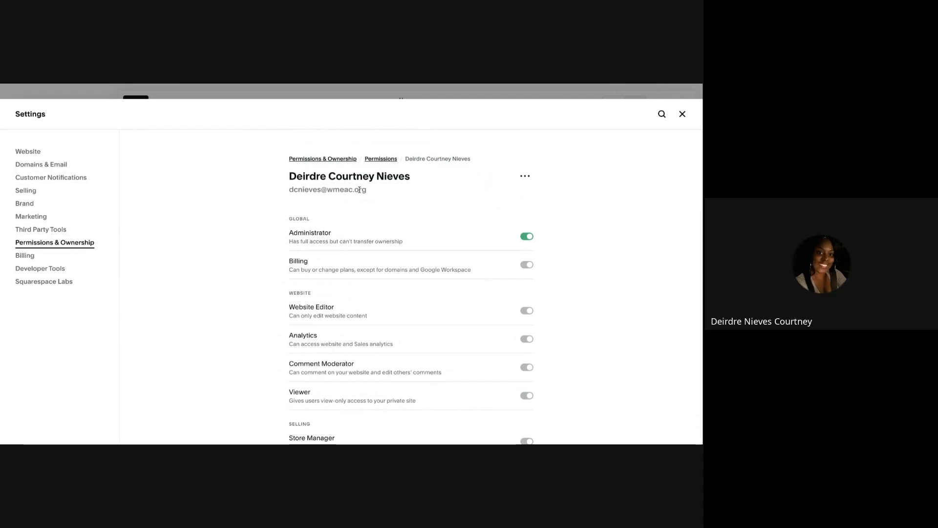
triple_click(360, 190)
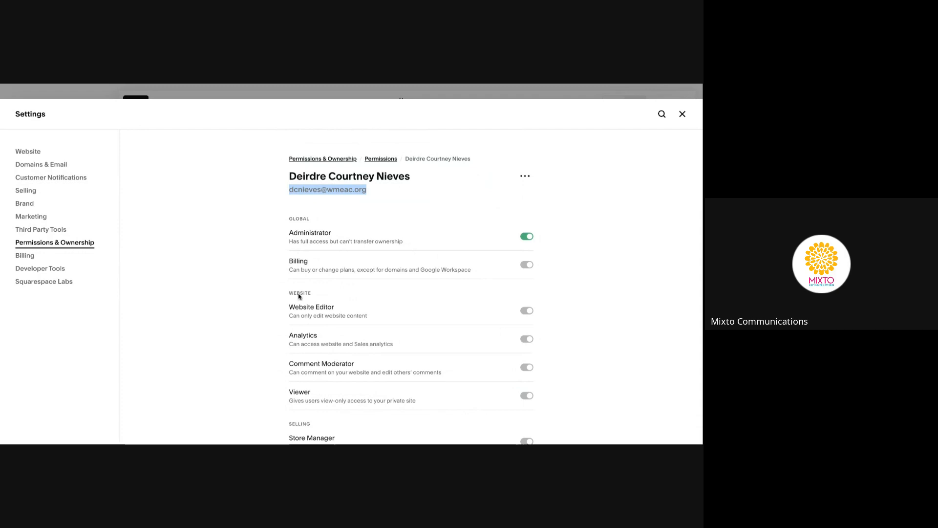
click(248, 294)
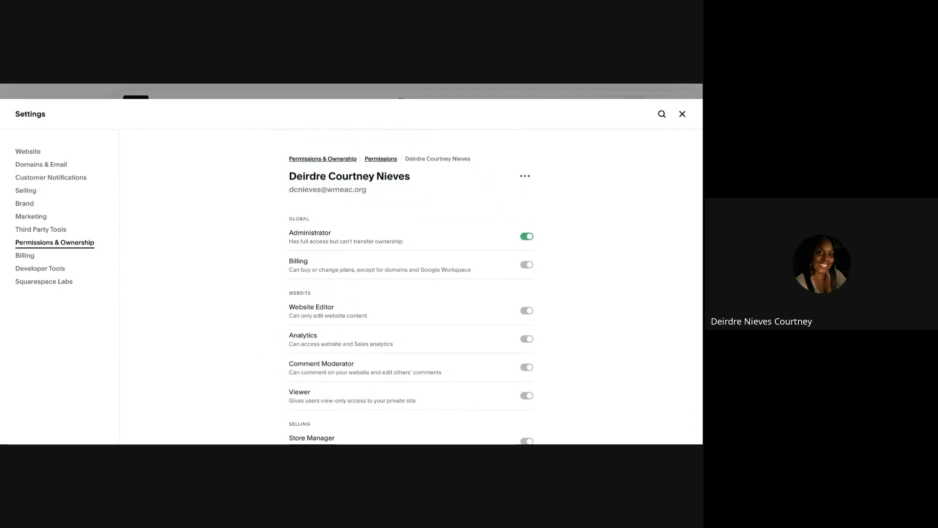
click(525, 176)
click(566, 156)
click(23, 256)
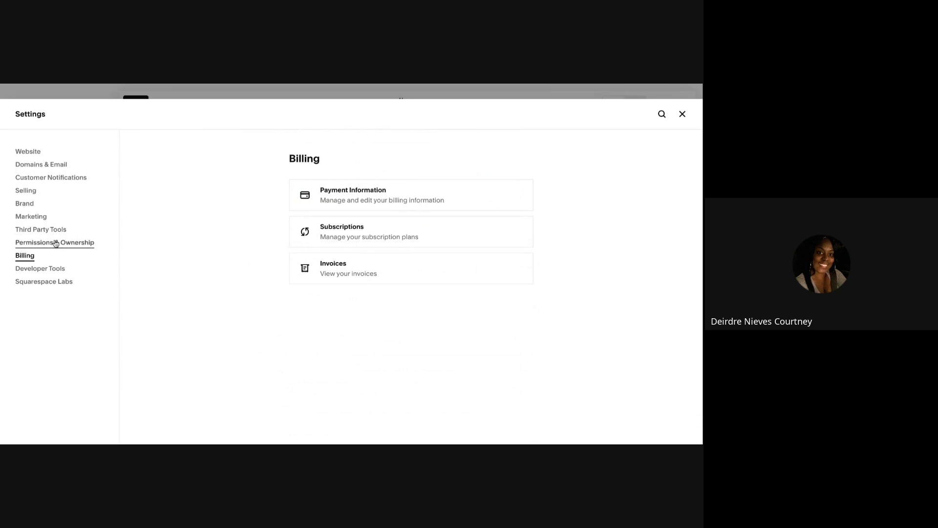
Return from Billing to the Permissions & Ownership settings section
click(78, 242)
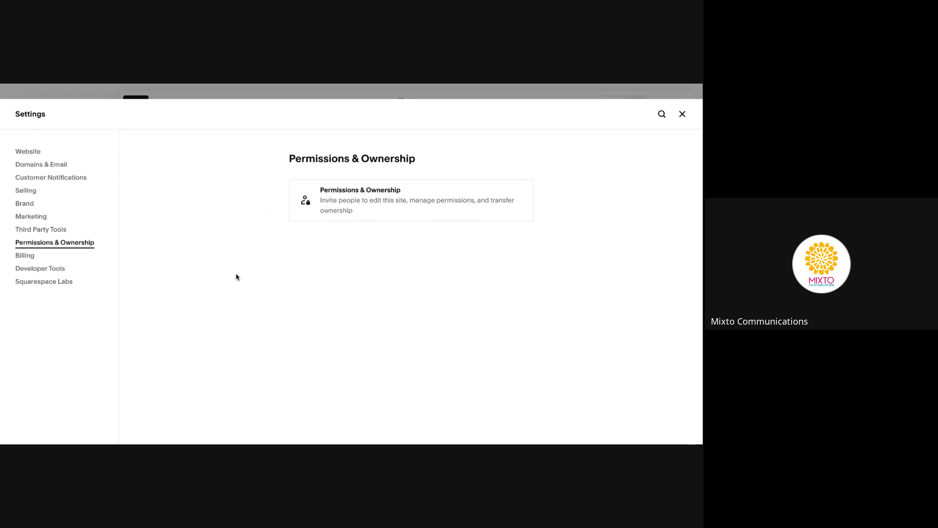
Open the Permissions page listing the site owner and Administrator contributors
click(374, 208)
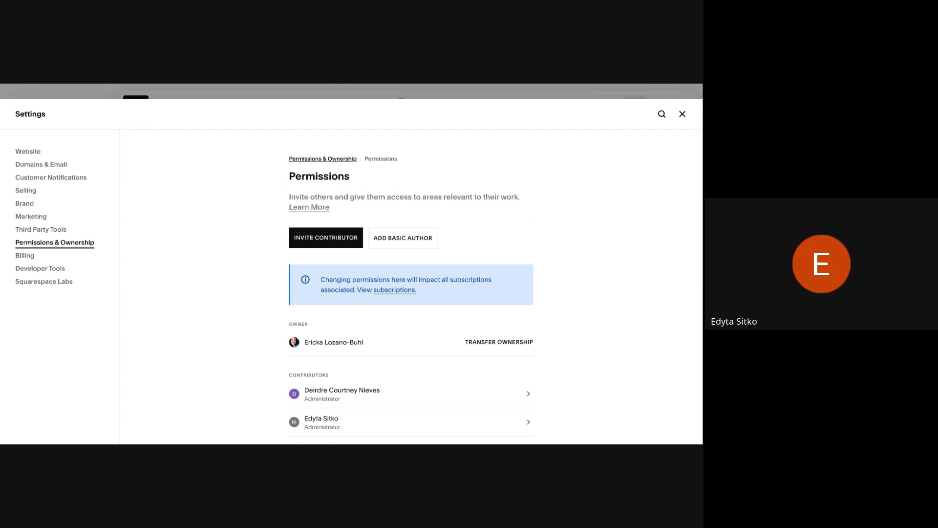
scroll(237, 310, down, 1)
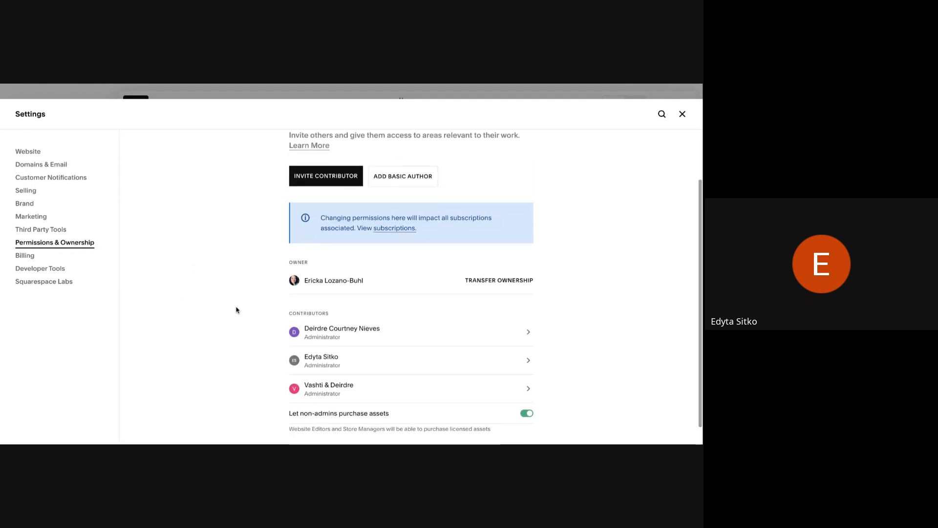
scroll(236, 309, down, 1)
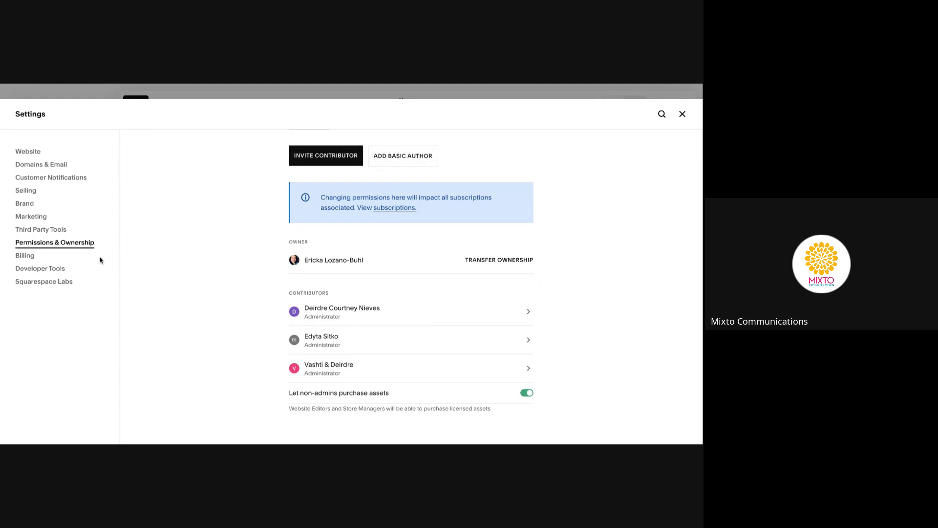
Review the saved payment information under Billing, then return to the Billing overview
click(33, 259)
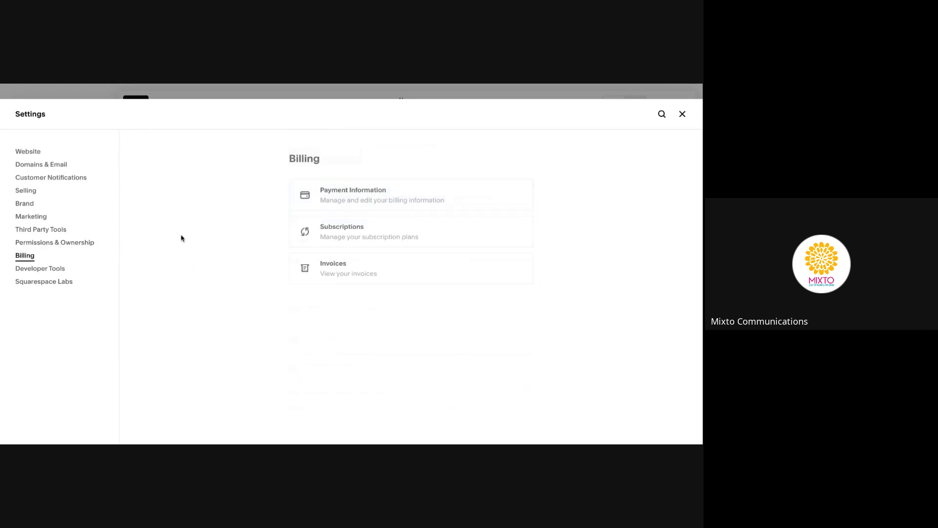
click(335, 204)
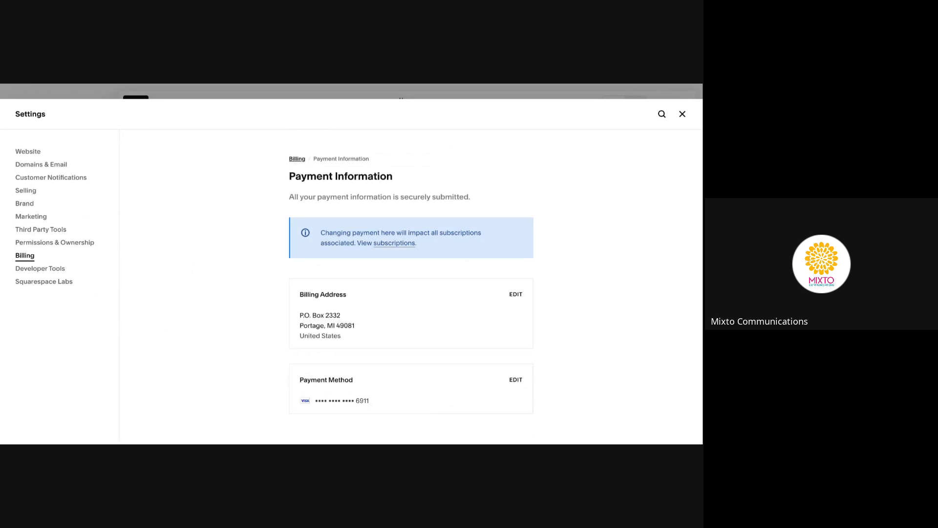
scroll(410, 293, down, 1)
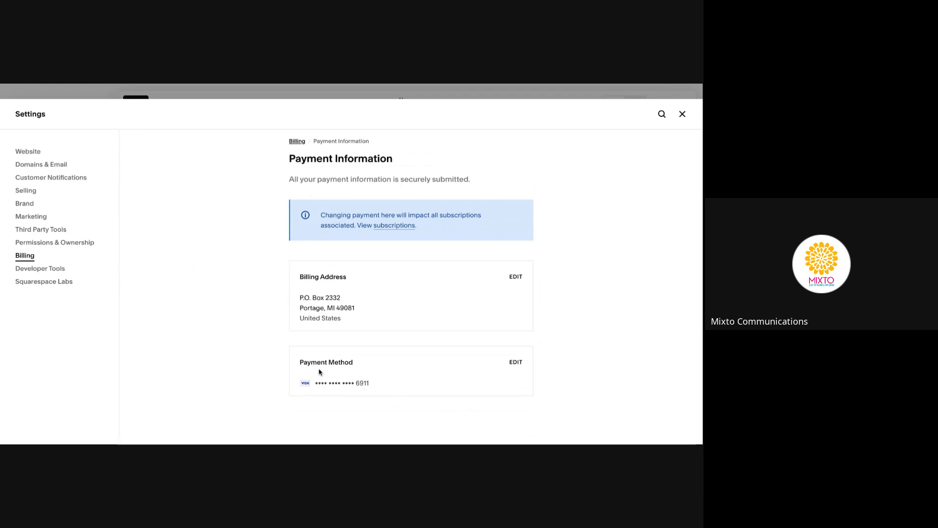
click(297, 144)
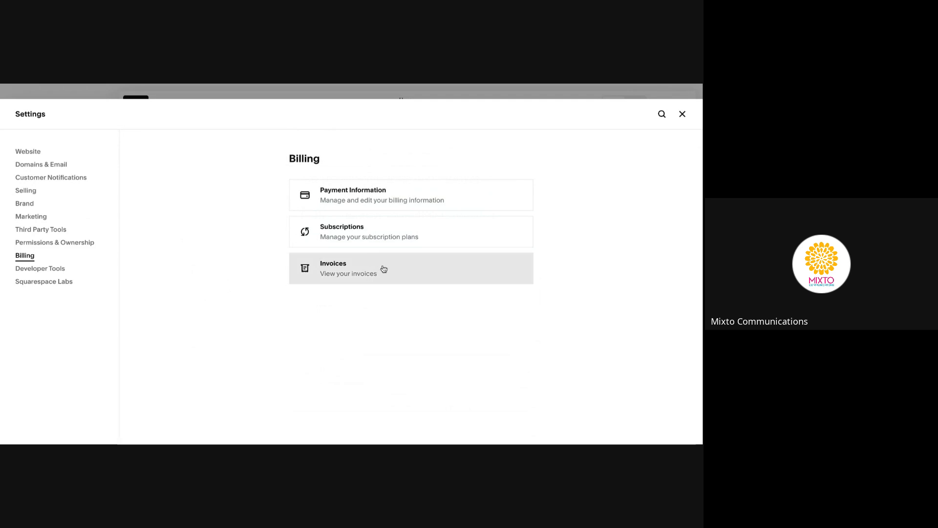
Check the account's invoices, then close Settings to return to the Home page editor
click(341, 271)
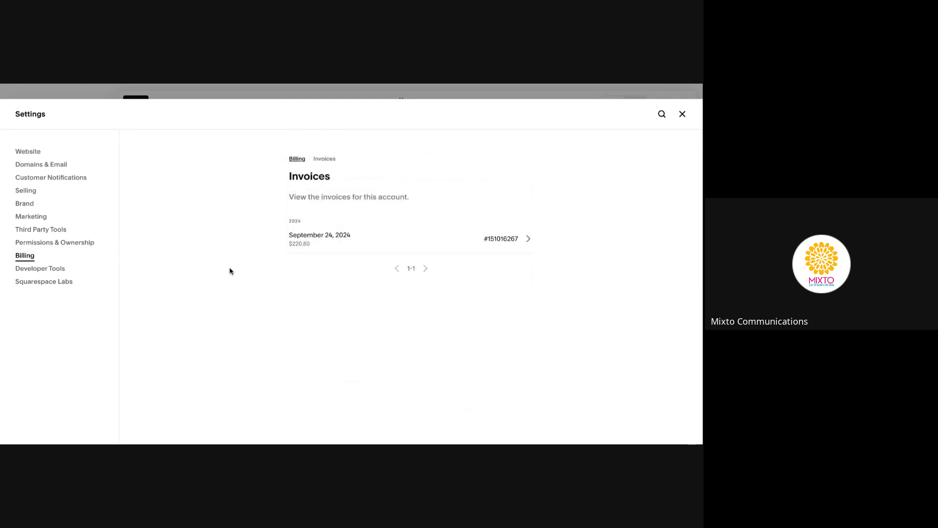
click(295, 160)
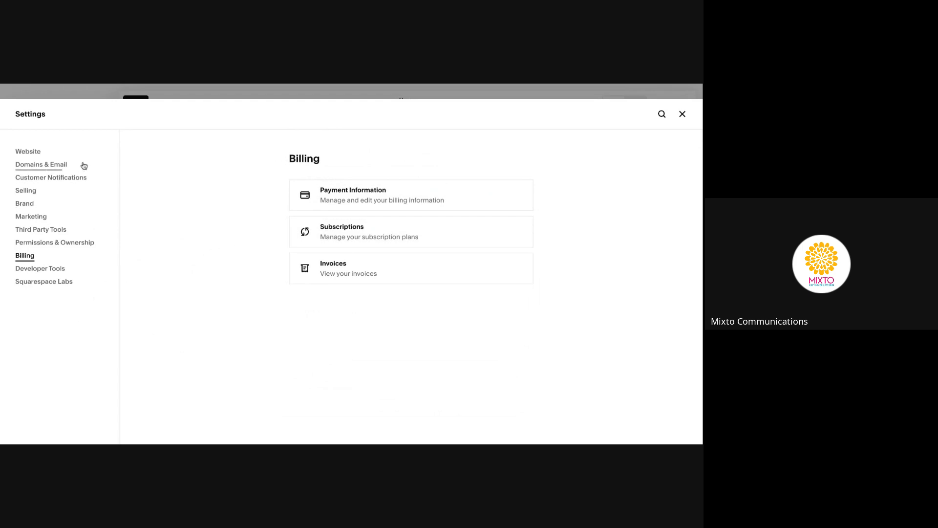
click(682, 114)
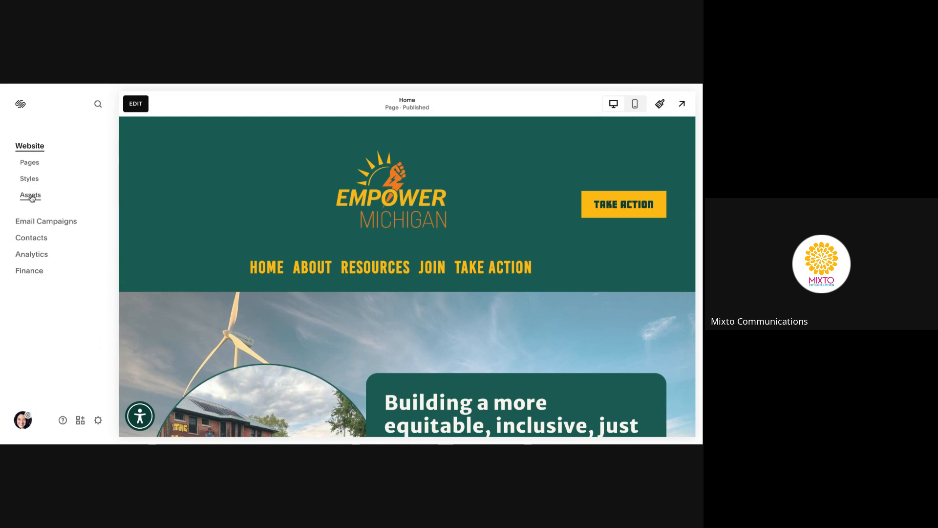
Open the Asset Library from Assets in the Website sidebar
click(31, 196)
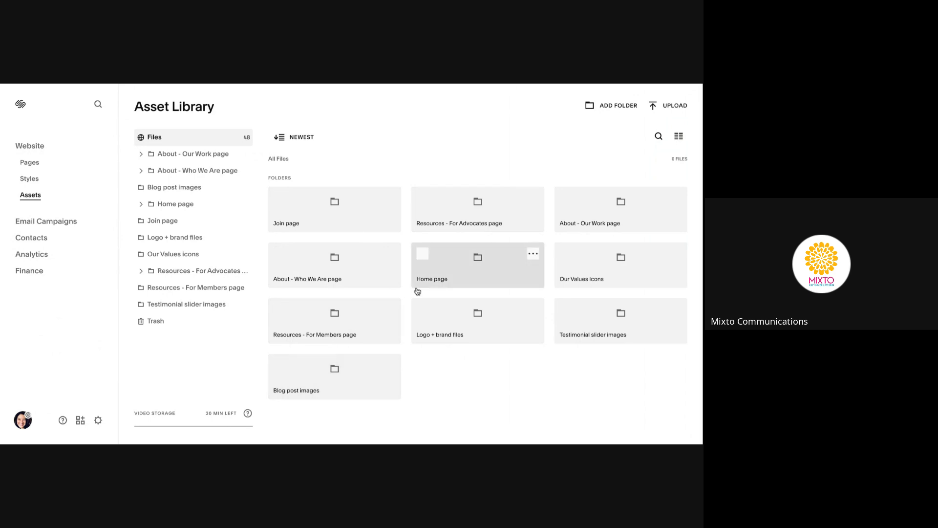
Browse the Join page folder, then the Blog post images folder with its five images
click(342, 221)
click(341, 221)
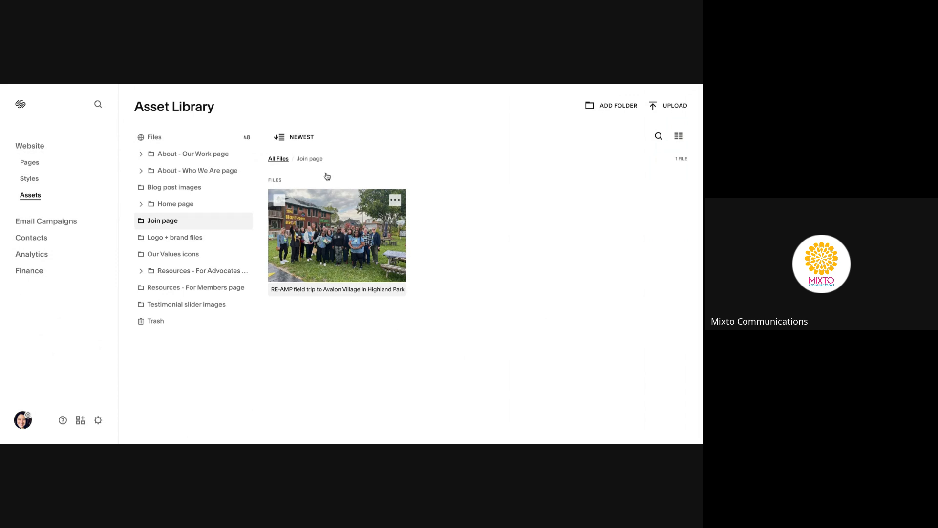
click(184, 190)
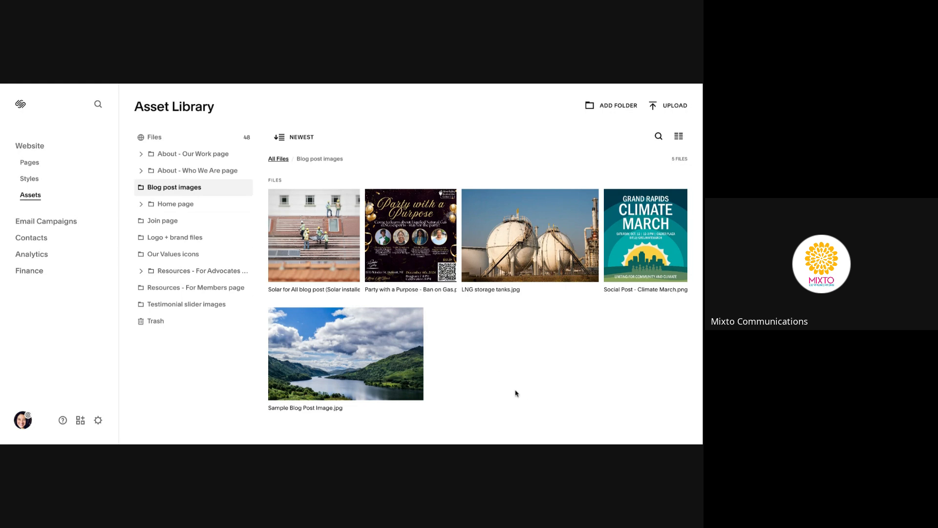
mouse_move(415, 364)
Open Site Styles and look through the Themes, Fonts, Colors, Buttons and Forms options
click(29, 179)
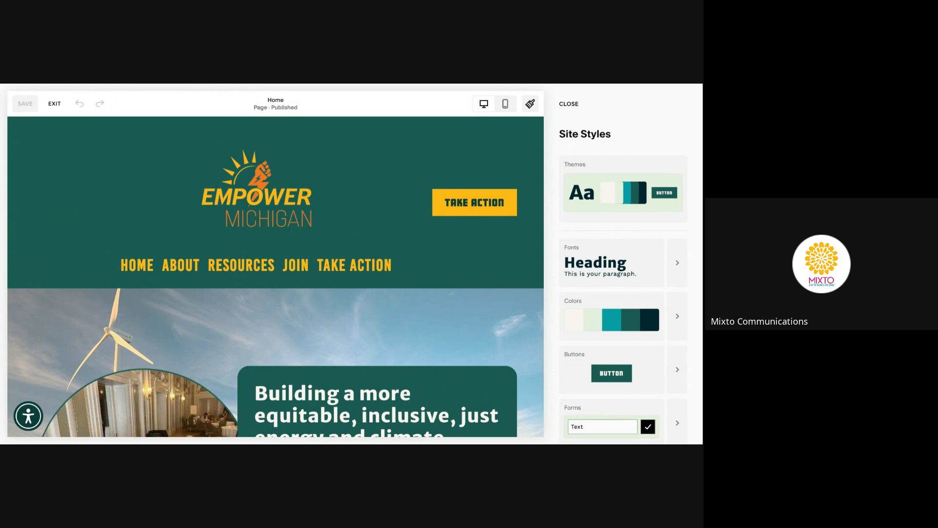
scroll(623, 288, down, 1)
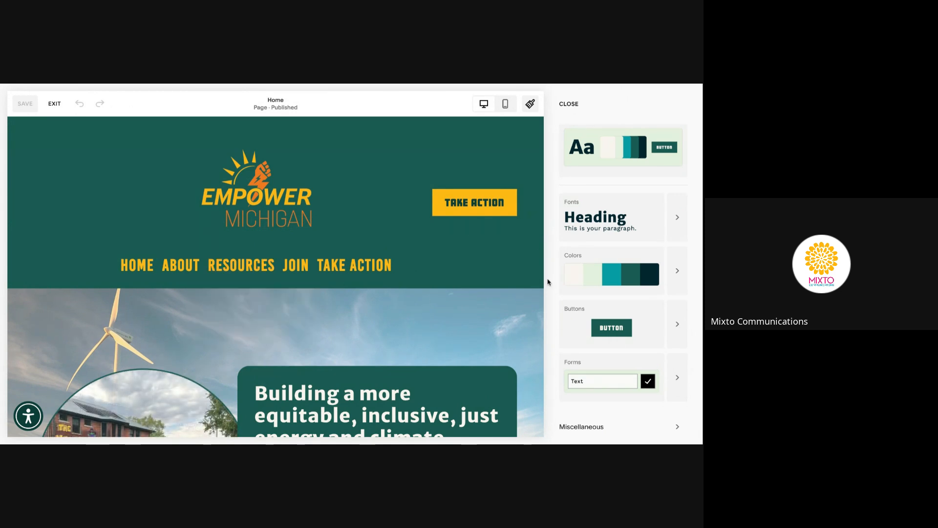
click(675, 271)
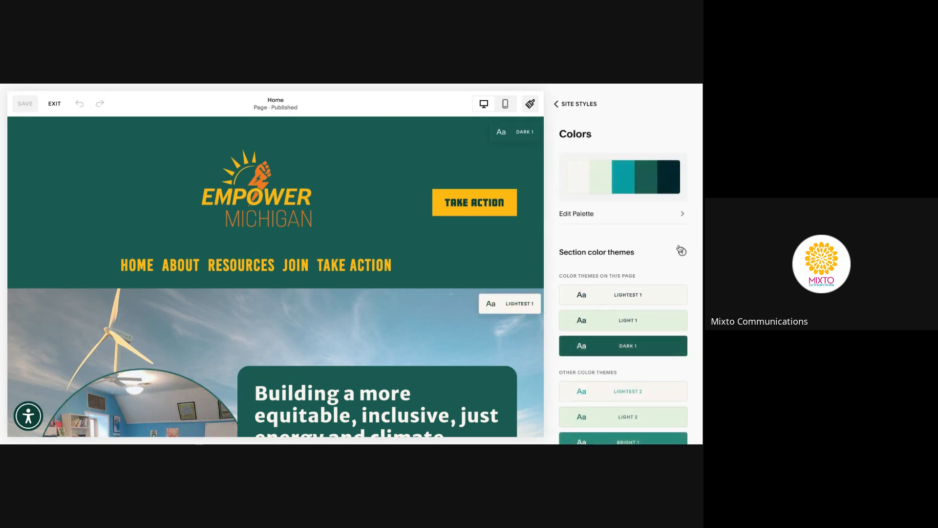
scroll(686, 246, down, 3)
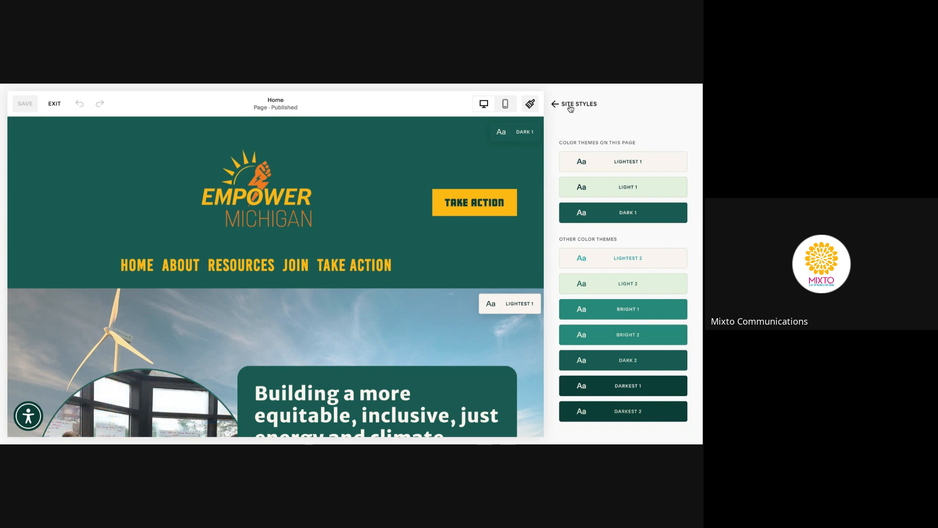
click(570, 107)
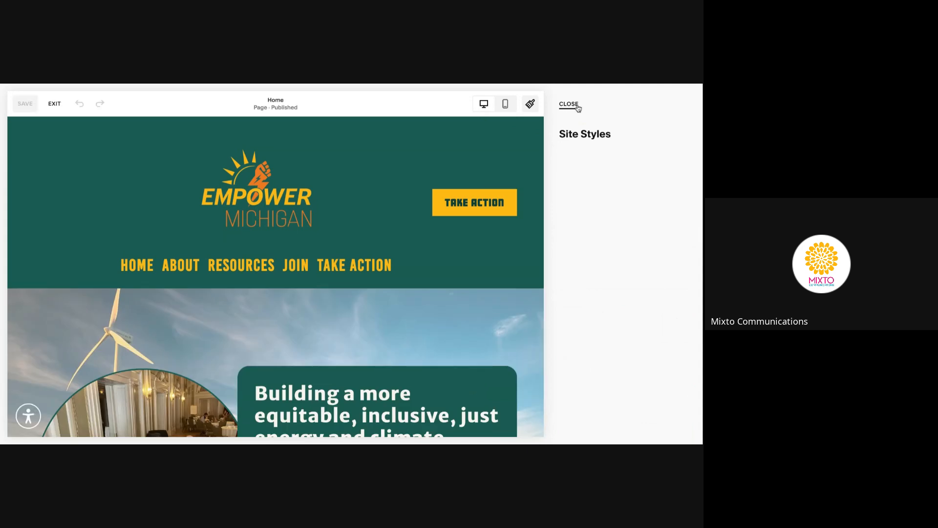
Close the Site Styles editor, returning to the Blog post images folder
click(576, 107)
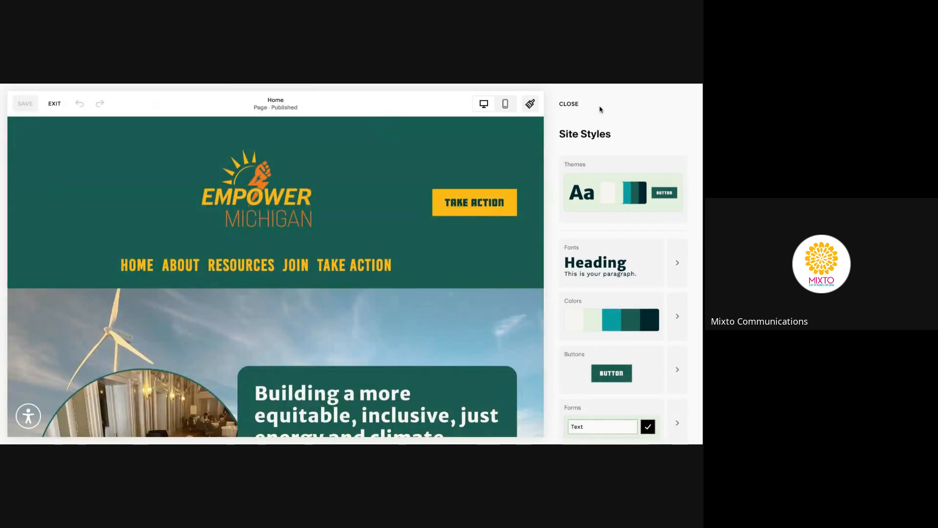
click(565, 105)
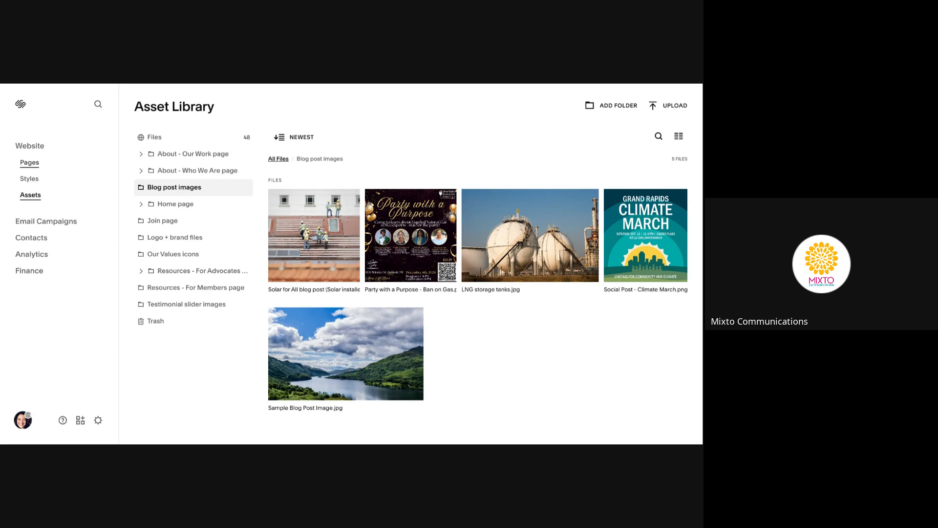
Go from Pages into Settings and open the Permissions page under Permissions & Ownership
click(30, 163)
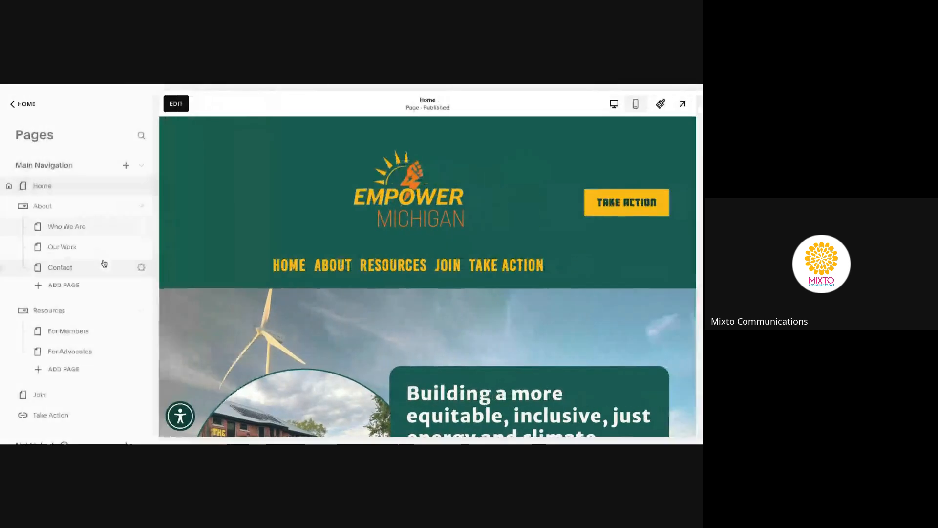
click(23, 104)
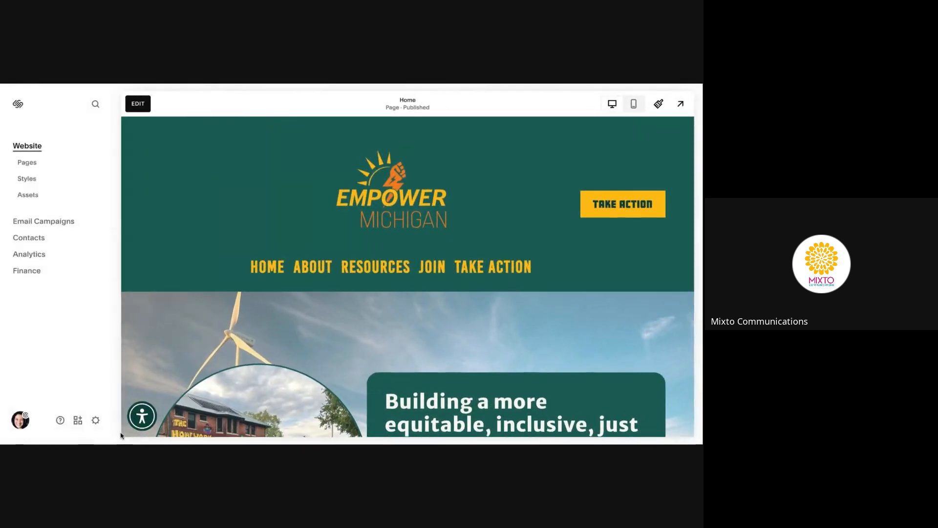
click(96, 420)
click(63, 244)
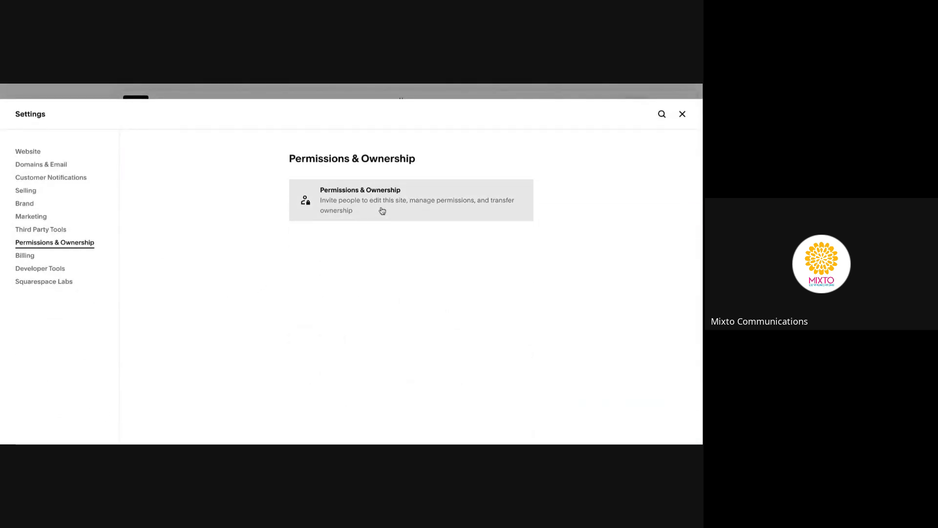
click(382, 210)
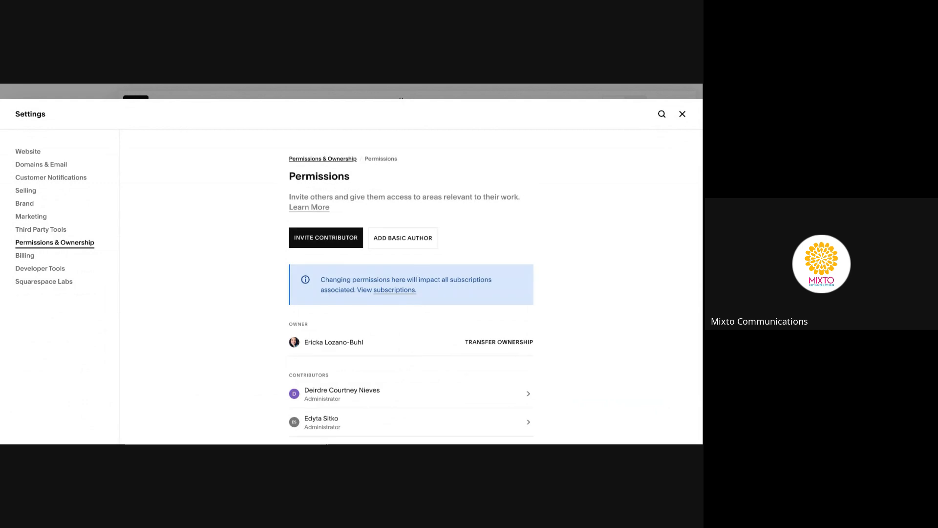
Invite a new contributor with Administrator access, entering their full name and e-mail address
click(342, 235)
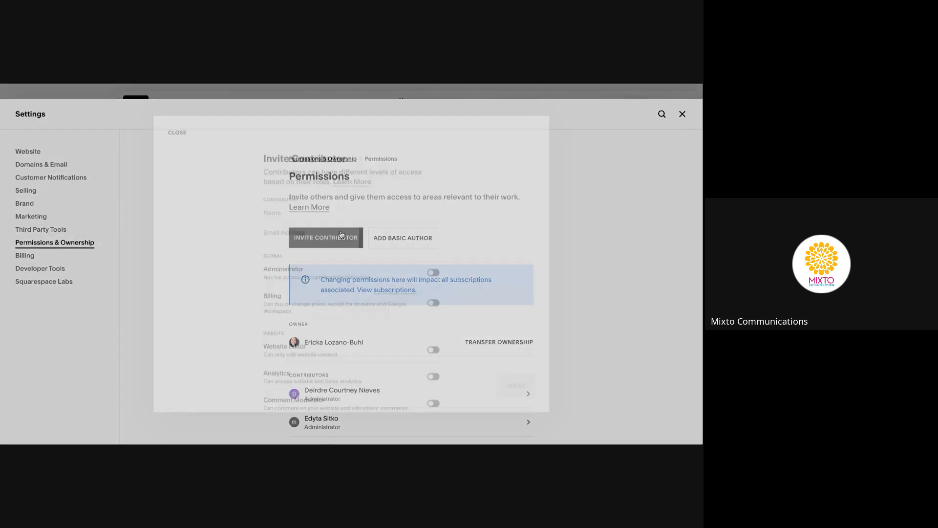
click(308, 208)
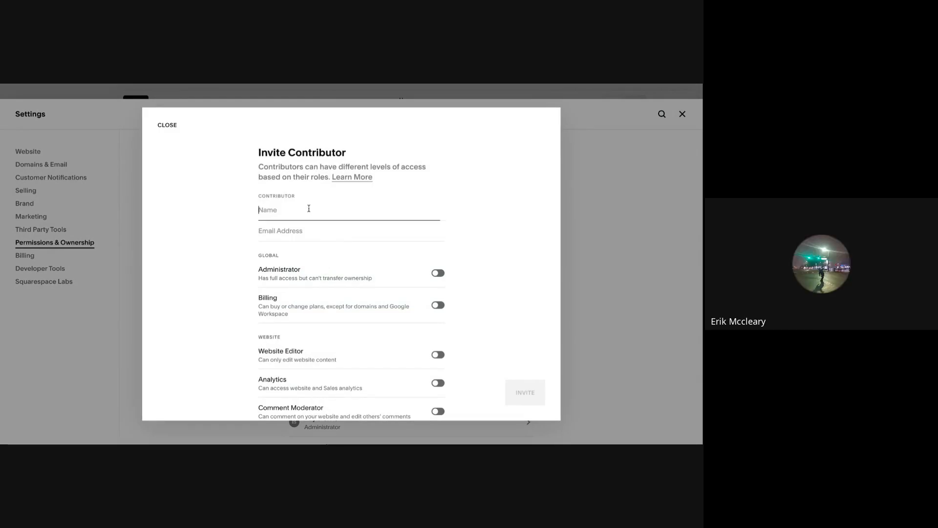
key(Tab)
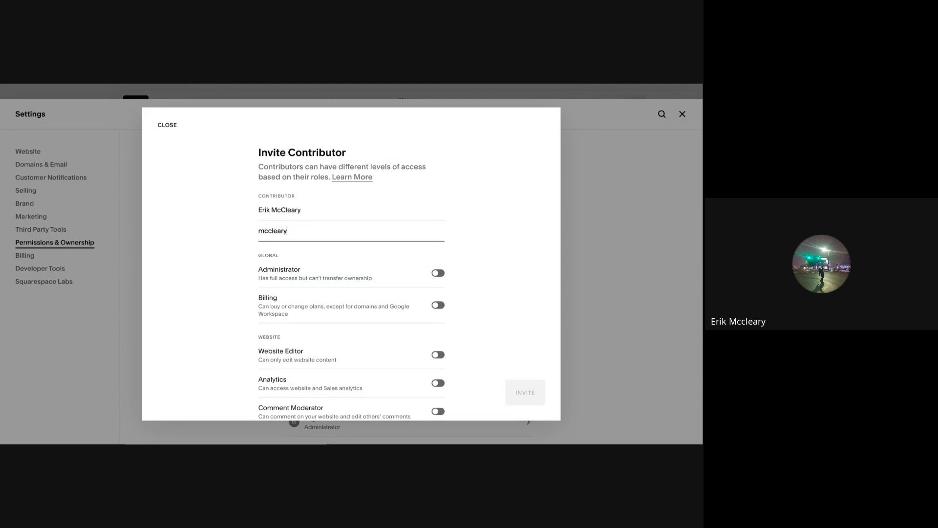
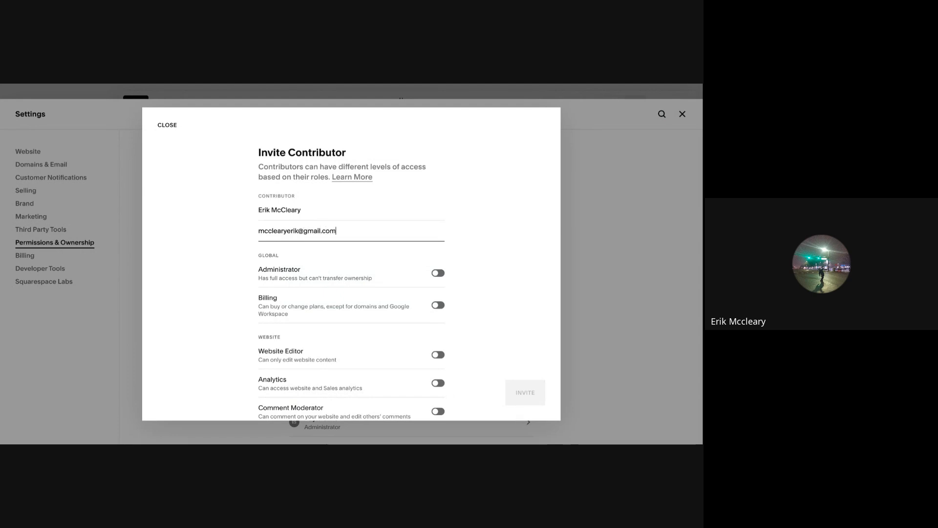
click(445, 273)
scroll(486, 283, down, 2)
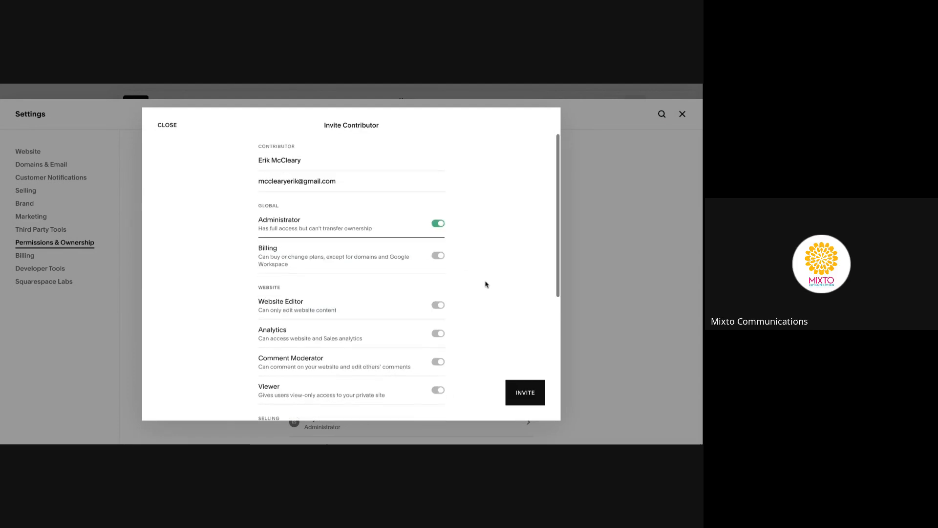
click(508, 389)
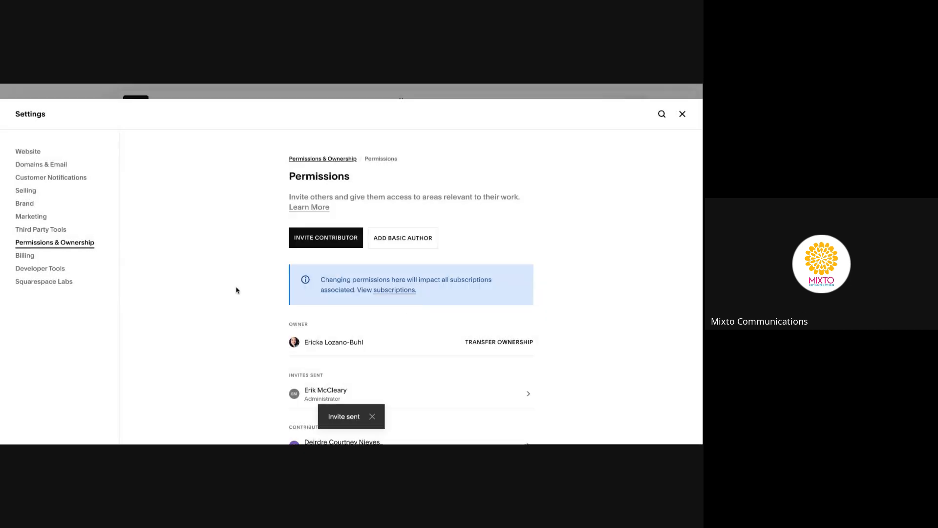
Close the Settings panel to return to the Home page preview
scroll(220, 289, down, 1)
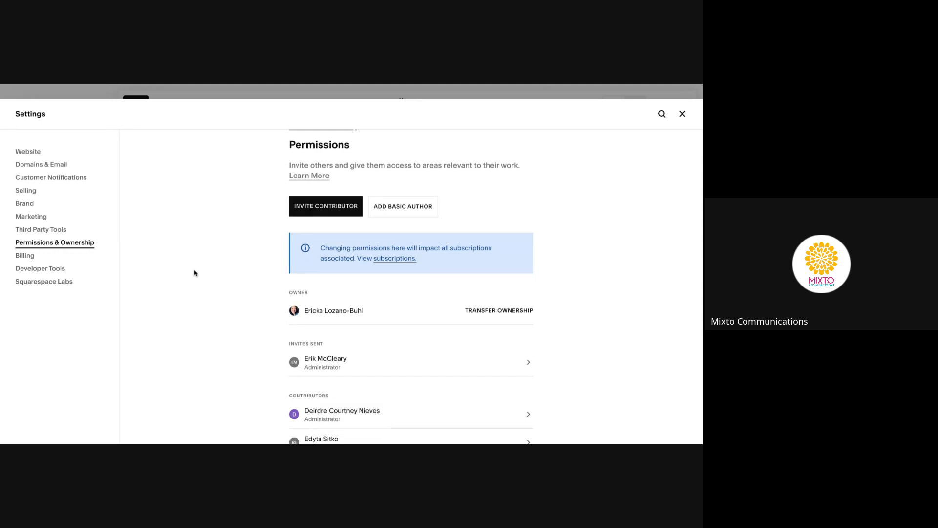
click(683, 114)
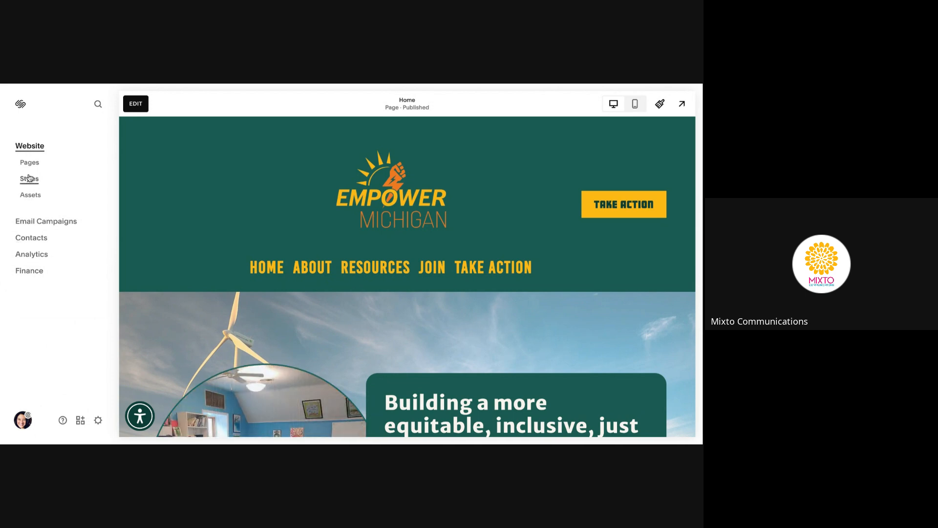
Go to Pages and bring up the Client Help Guide with its Customized Videos and Useful Links
click(30, 163)
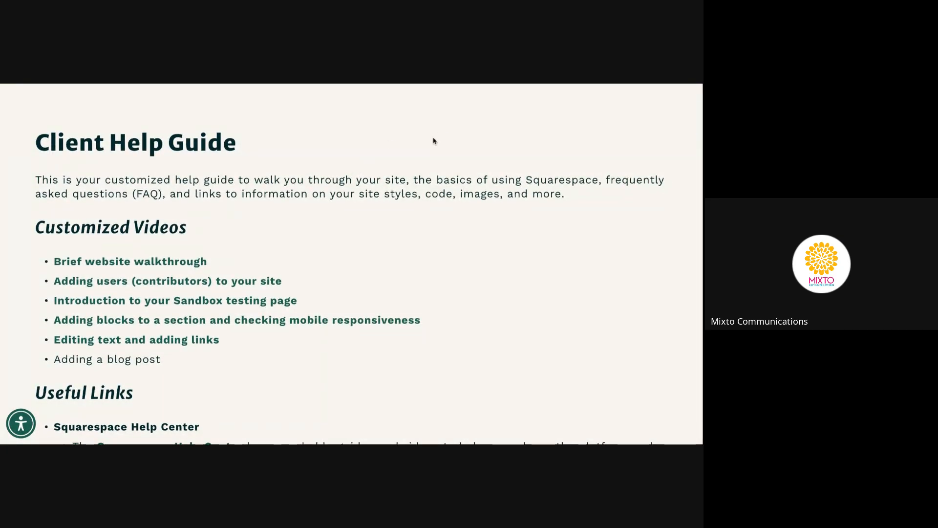
scroll(433, 141, down, 1)
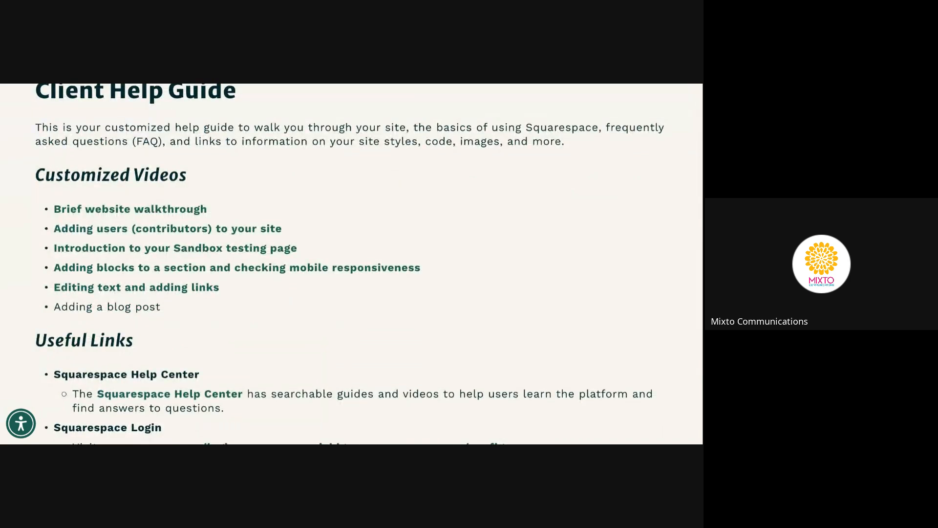
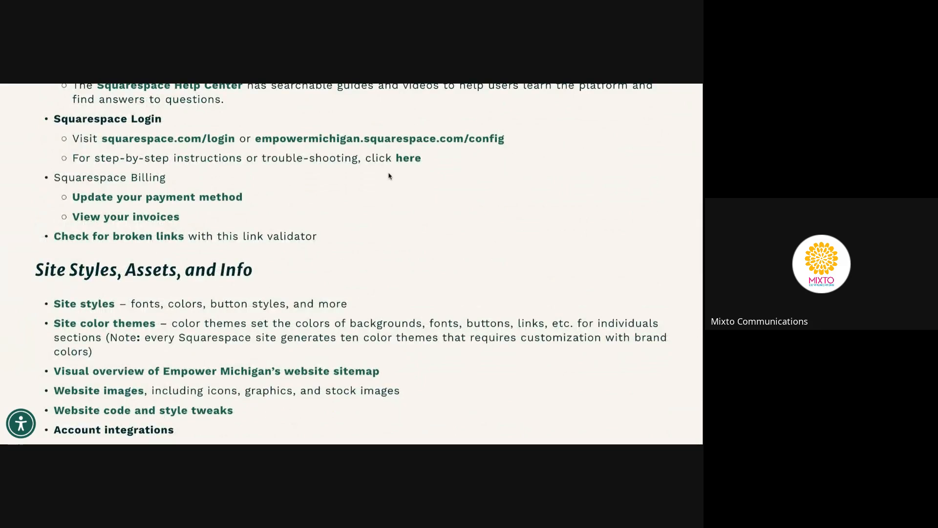
Scroll down the help guide's Support section, briefly highlighting the SquareShares description
scroll(389, 176, down, 1)
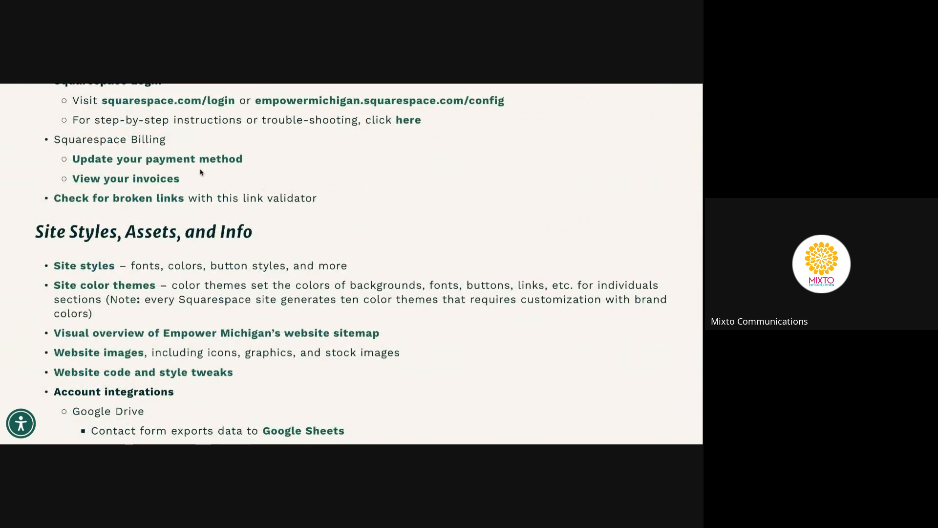
scroll(311, 182, down, 1)
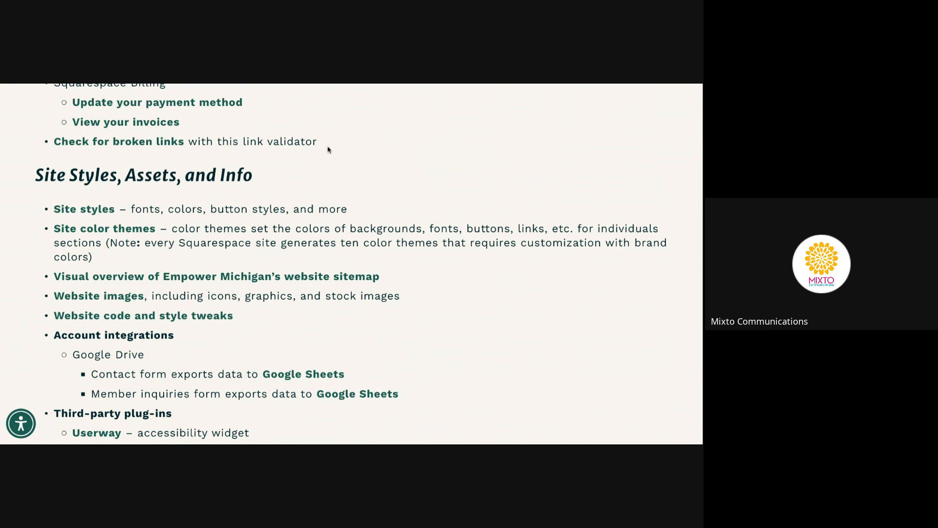
scroll(428, 129, down, 1)
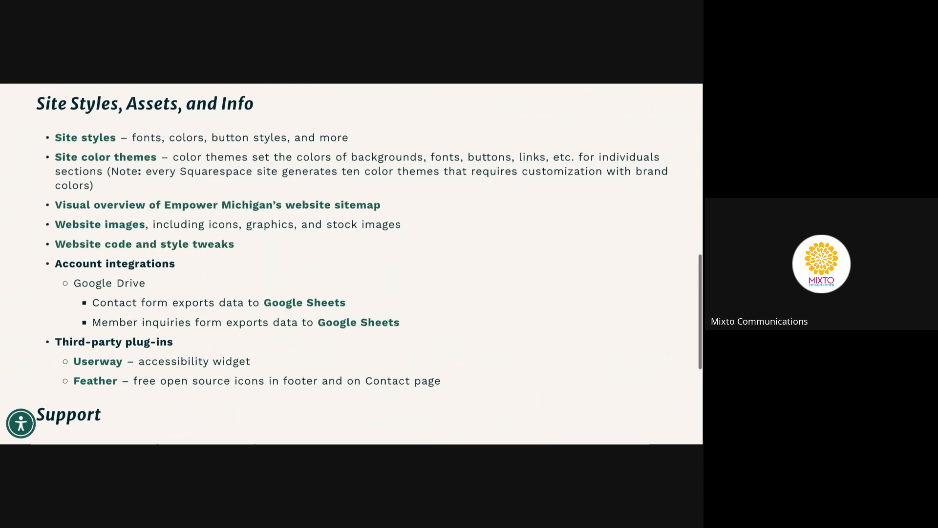
scroll(356, 244, up, 1)
scroll(316, 234, down, 1)
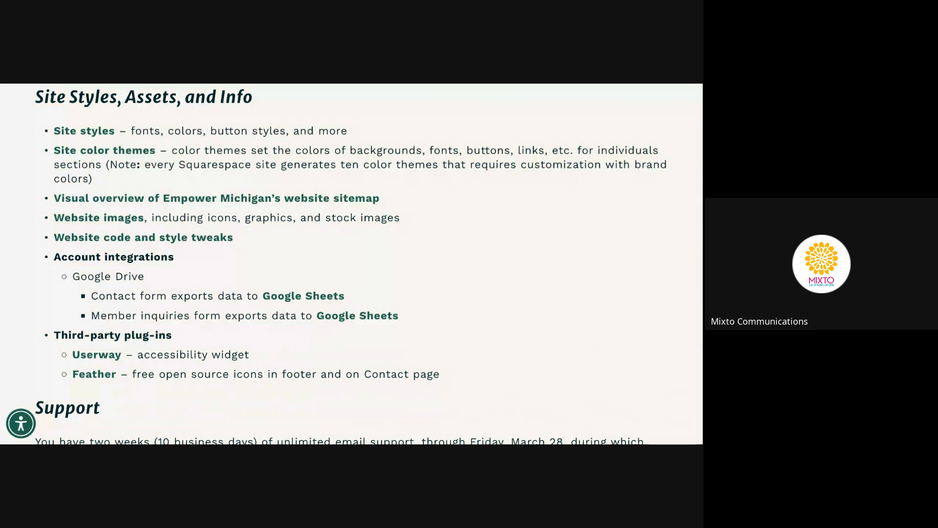
scroll(338, 234, down, 1)
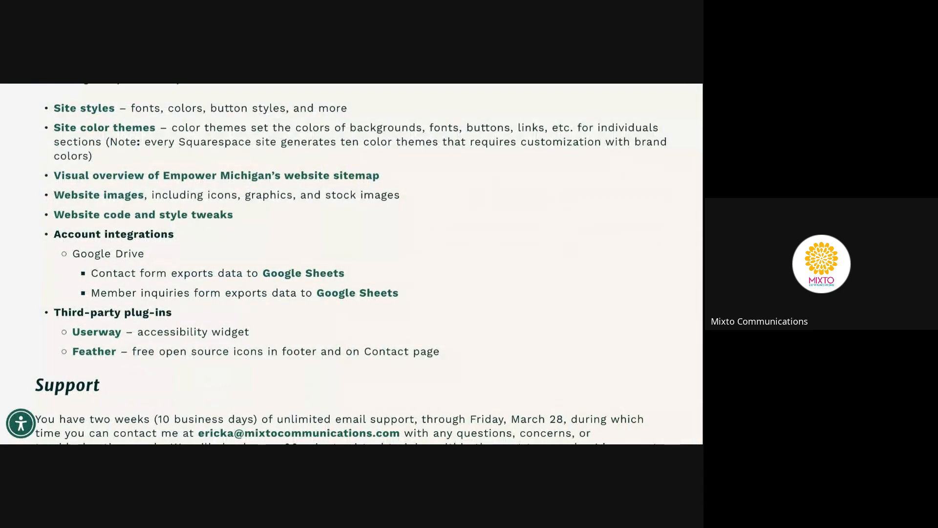
scroll(399, 163, down, 3)
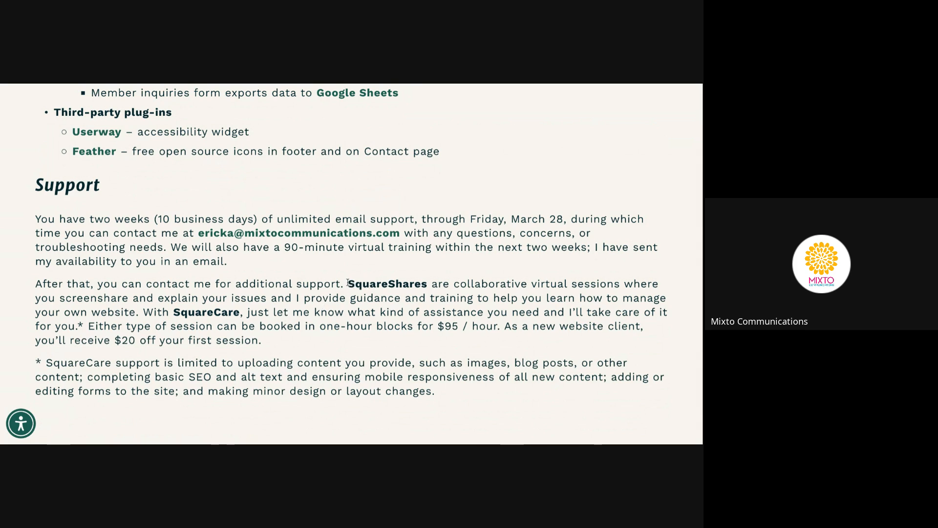
drag(348, 282, 361, 299)
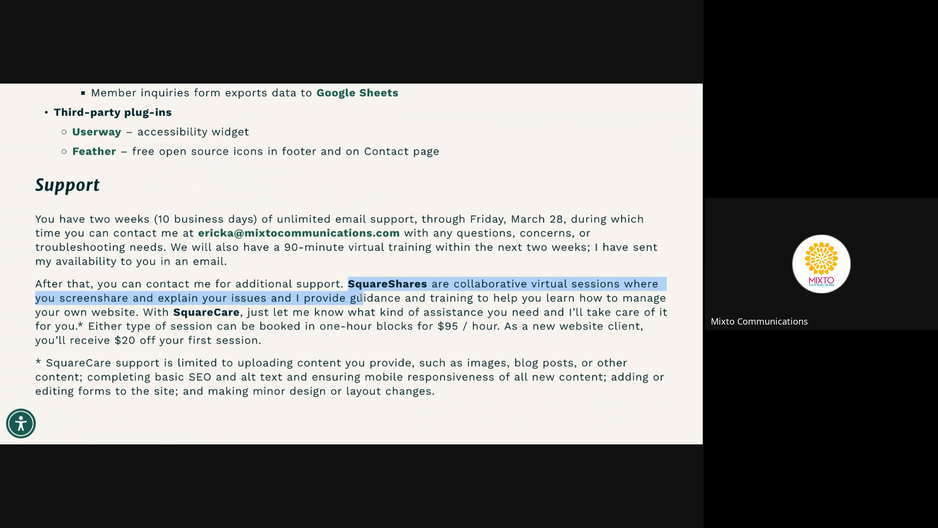
click(347, 313)
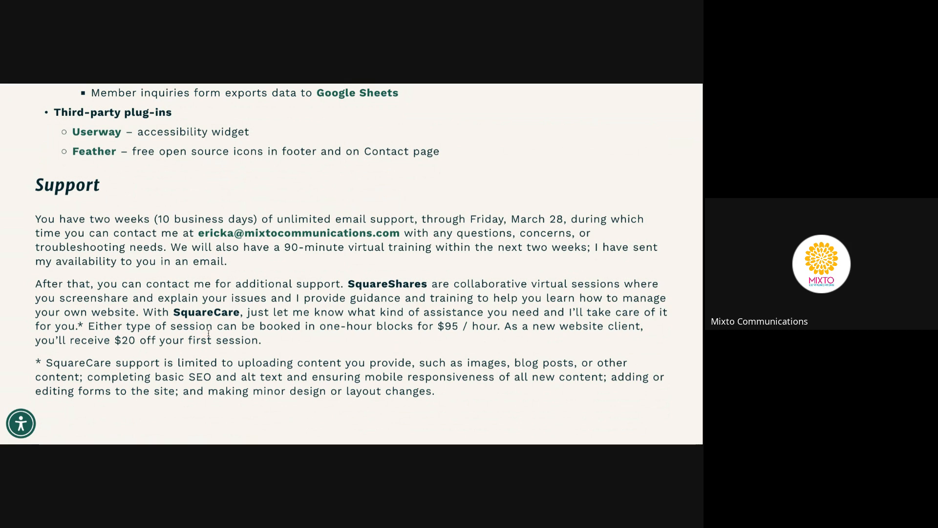
Scroll back up the guide, then switch to the Squarespace Pages editor
scroll(238, 299, up, 1)
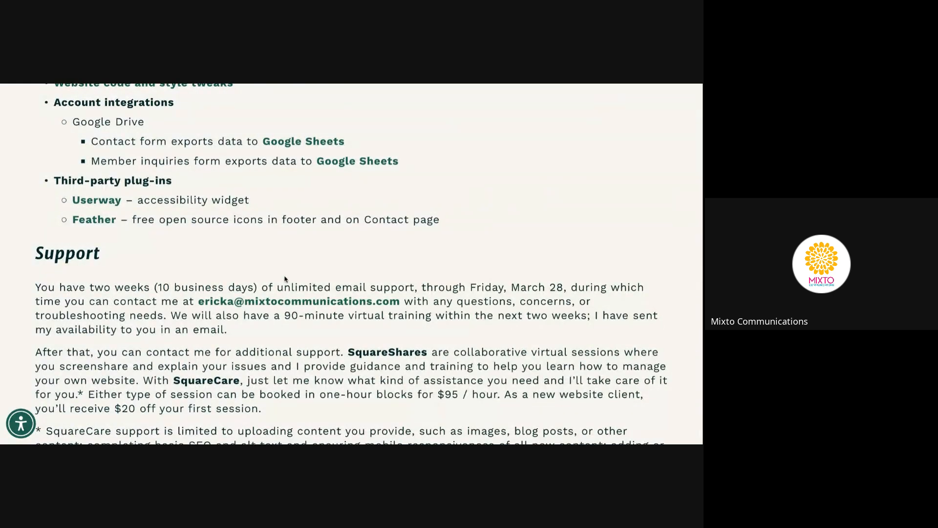
scroll(317, 249, up, 2)
scroll(317, 249, up, 2)
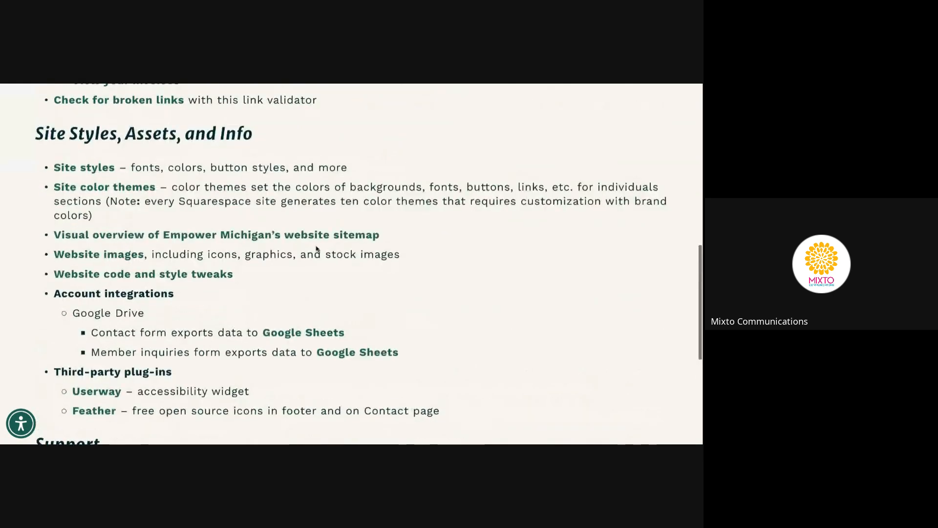
scroll(316, 252, up, 1)
scroll(315, 252, down, 2)
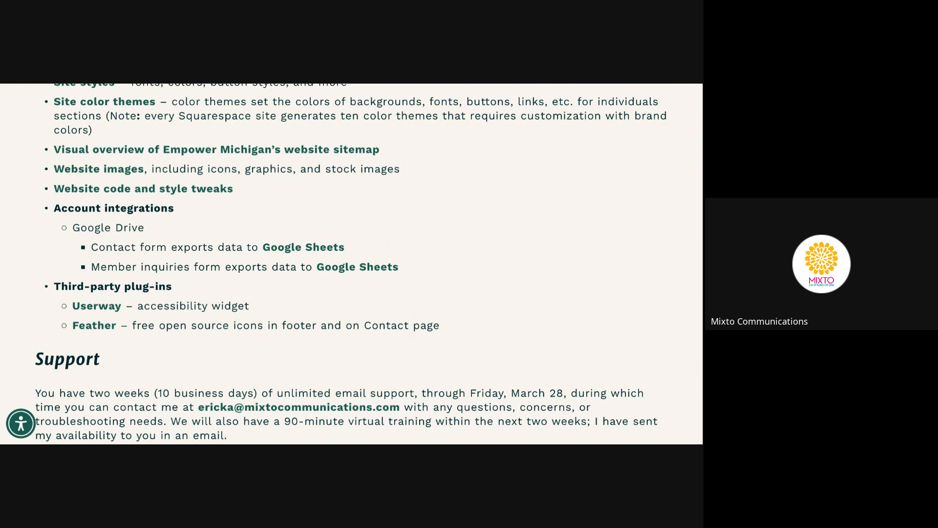
key(ctrl+Tab)
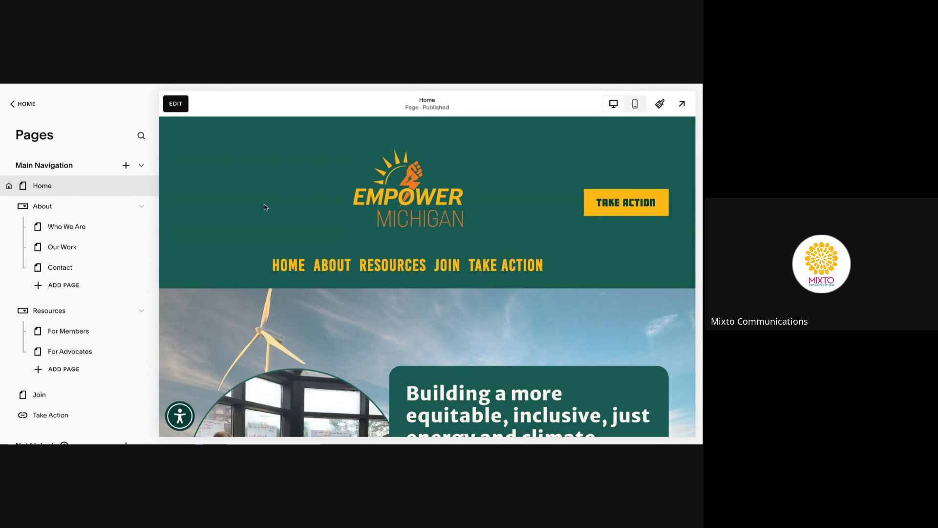
scroll(264, 205, down, 1)
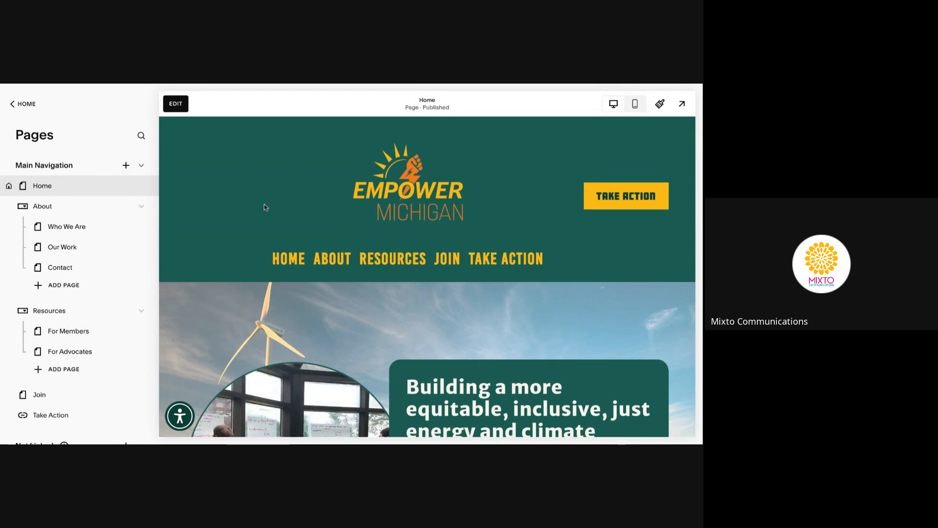
scroll(264, 204, down, 2)
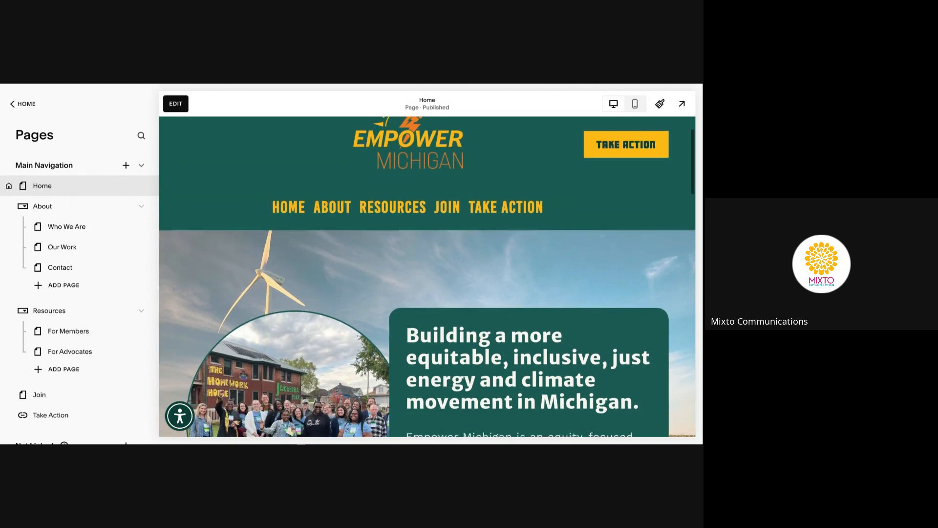
scroll(264, 204, down, 1)
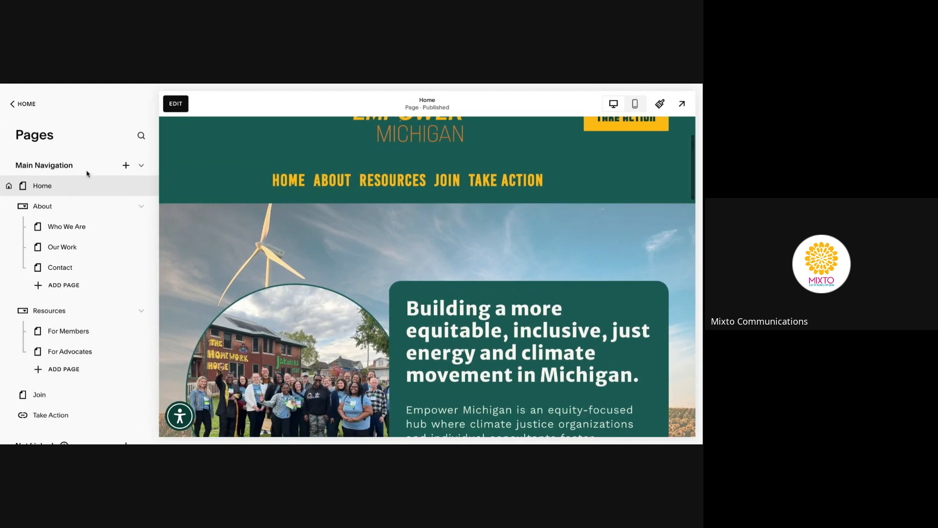
scroll(89, 191, down, 2)
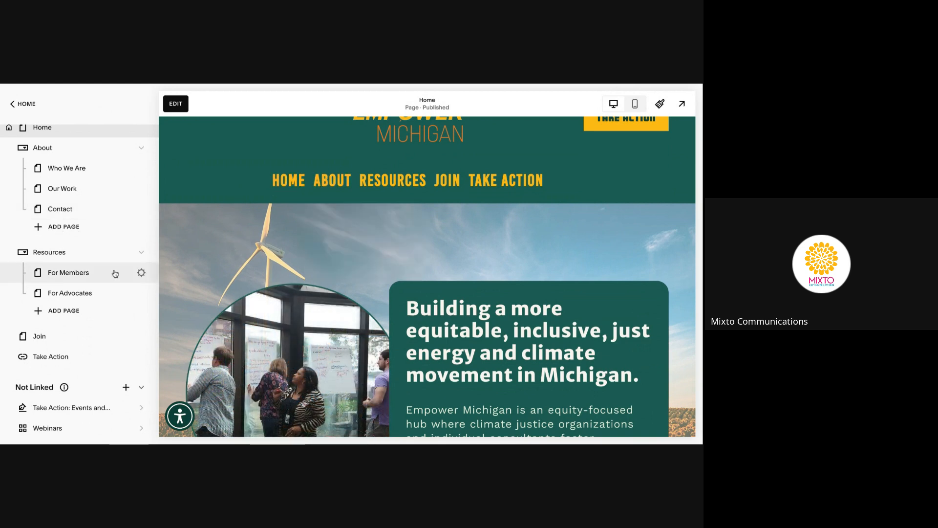
scroll(51, 290, down, 2)
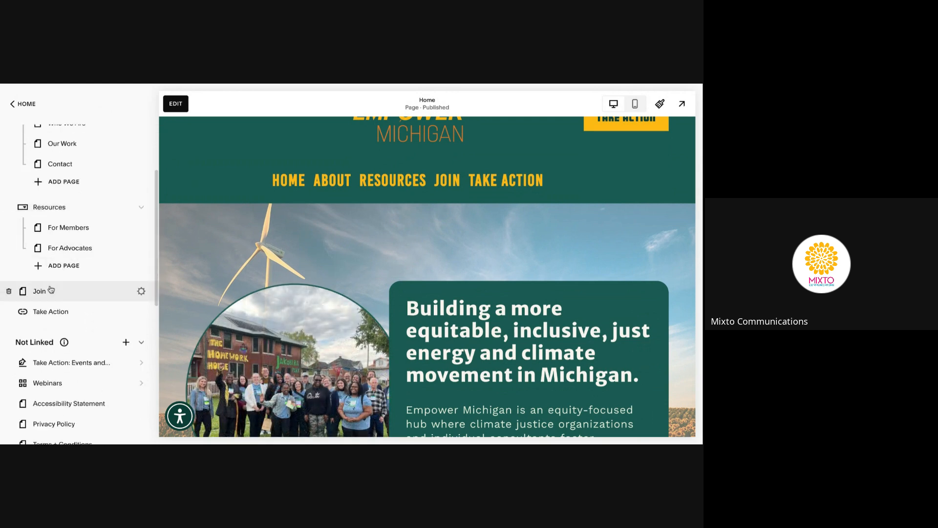
scroll(54, 288, down, 1)
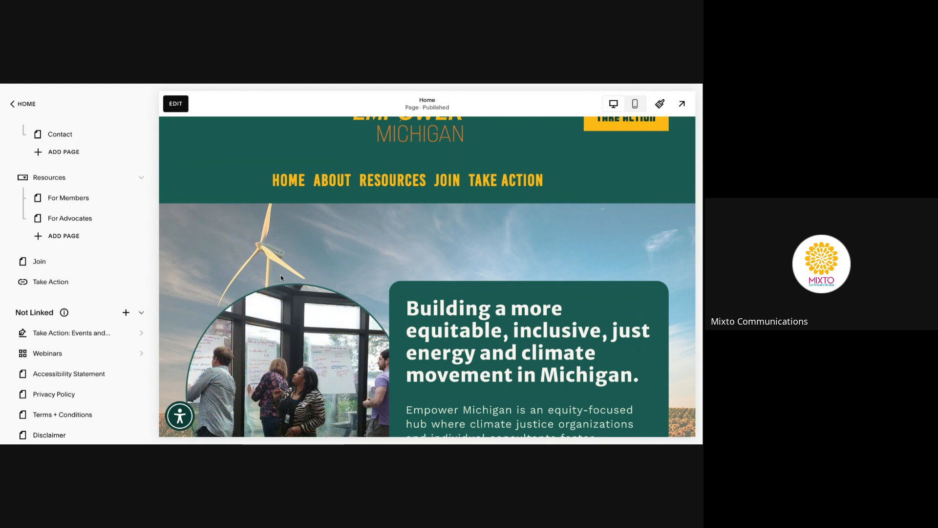
scroll(95, 274, up, 3)
scroll(95, 275, up, 1)
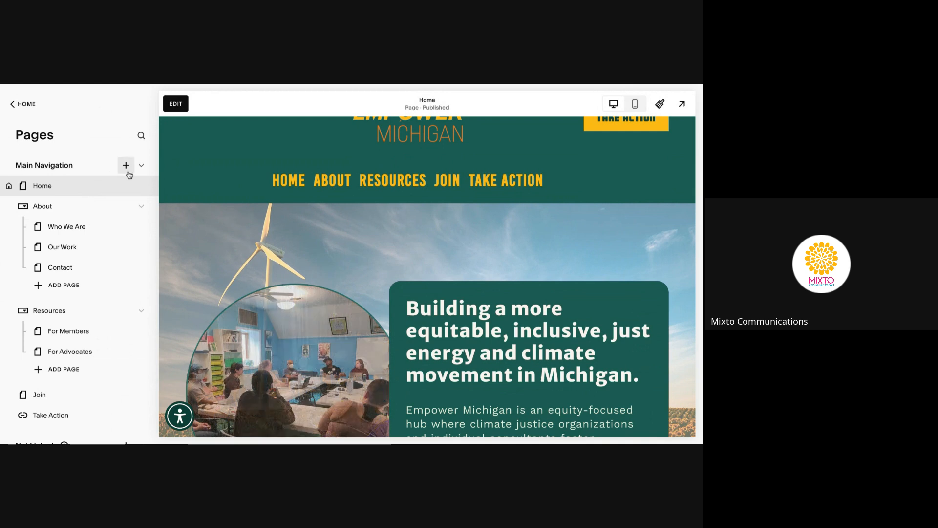
scroll(87, 225, down, 4)
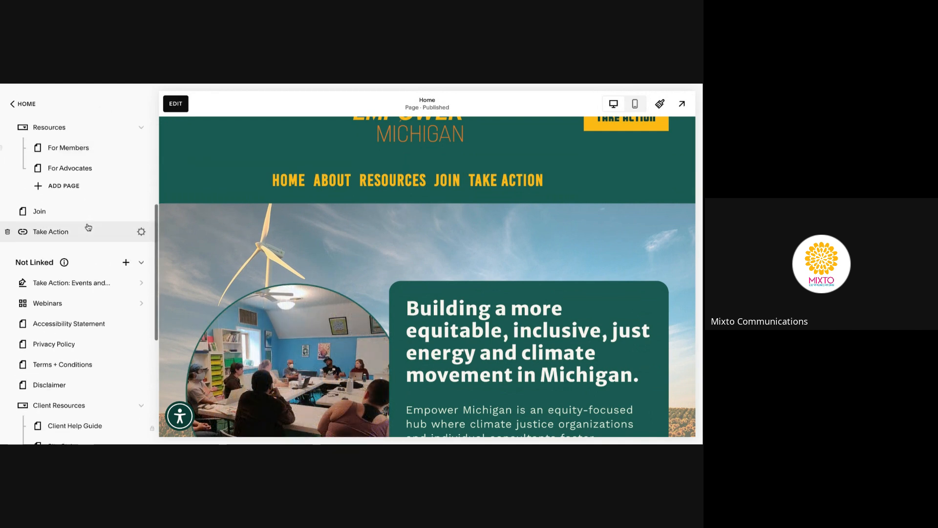
scroll(88, 226, down, 1)
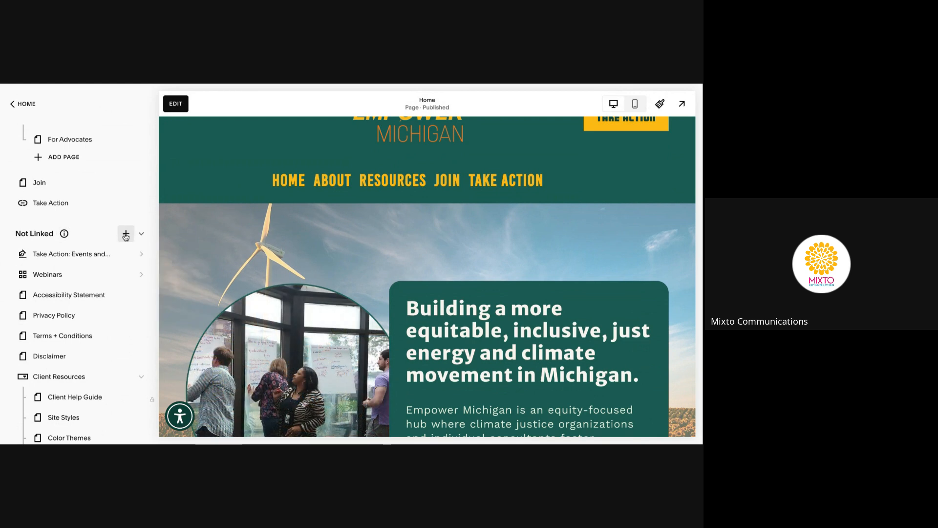
Add a Not Linked link titled Join that points to the Join page
click(126, 235)
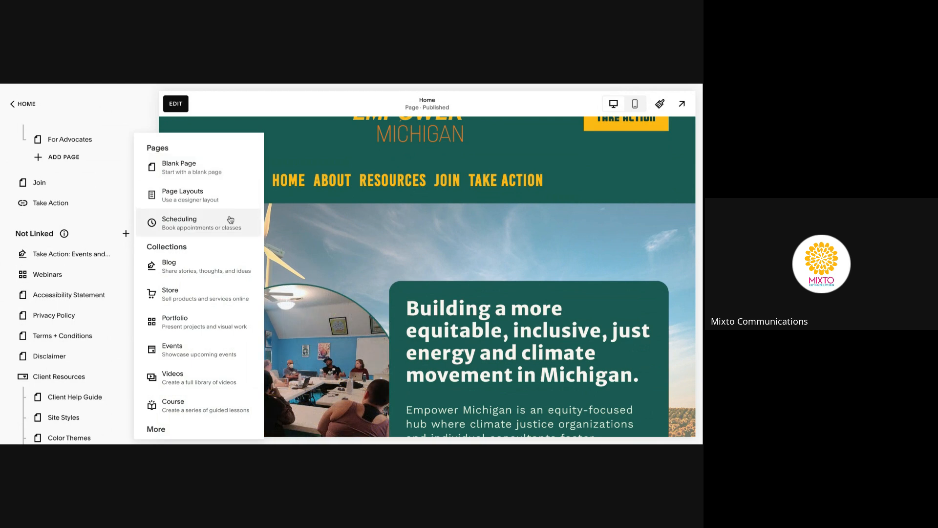
scroll(235, 258, down, 1)
scroll(234, 237, down, 2)
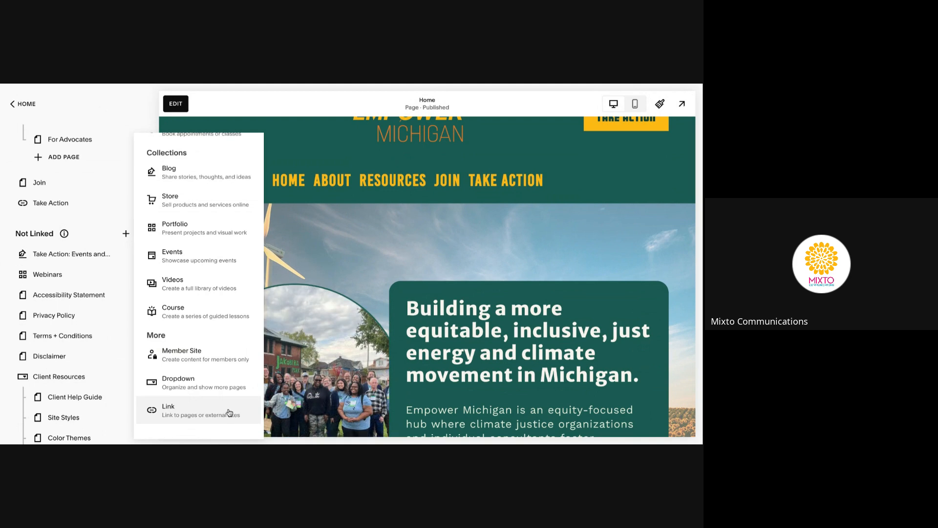
click(229, 413)
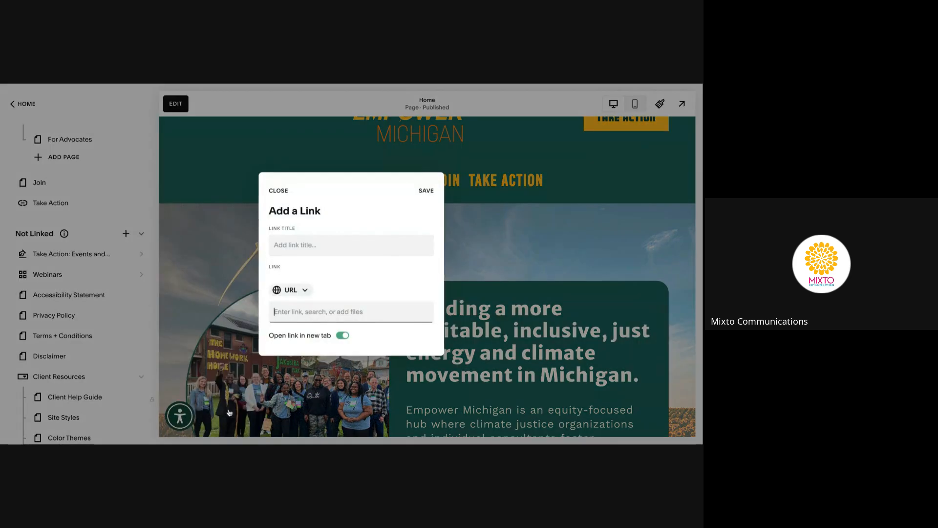
click(333, 247)
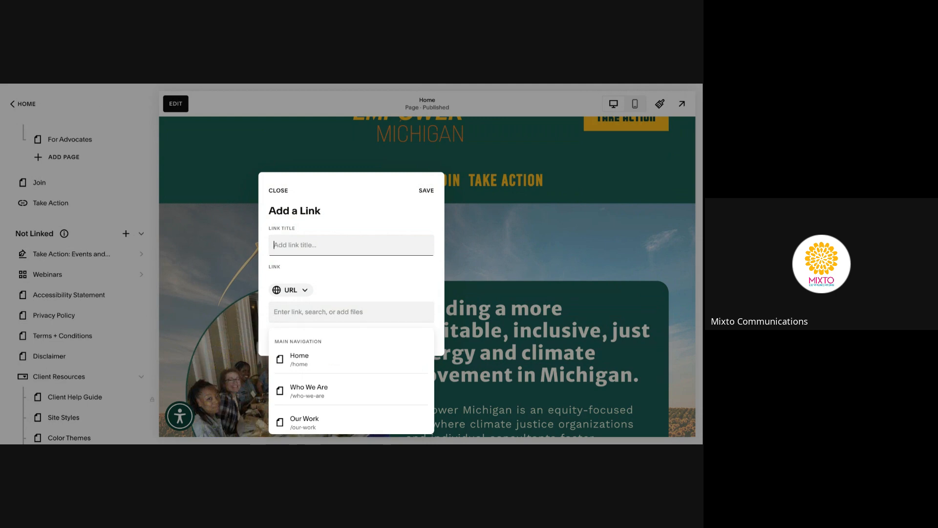
text(Join)
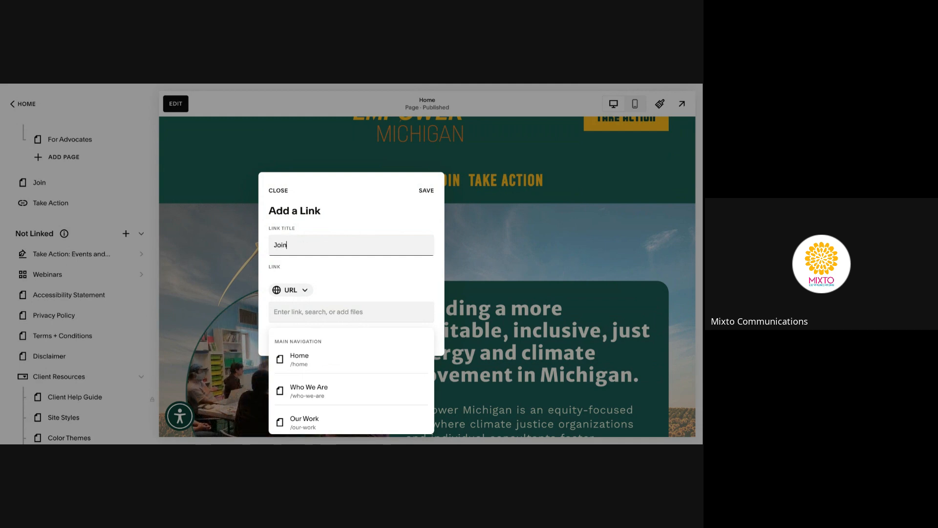
scroll(337, 352, down, 3)
click(316, 313)
text(jo)
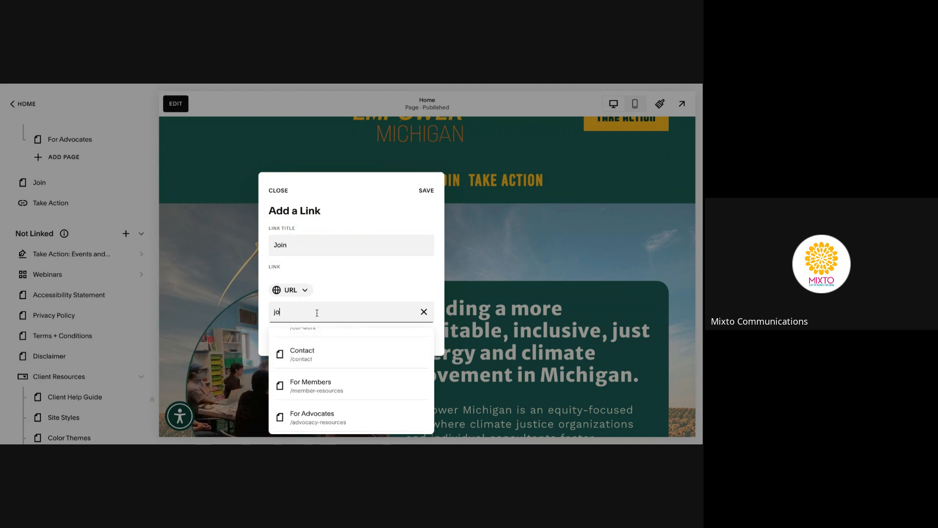
text(in)
click(317, 360)
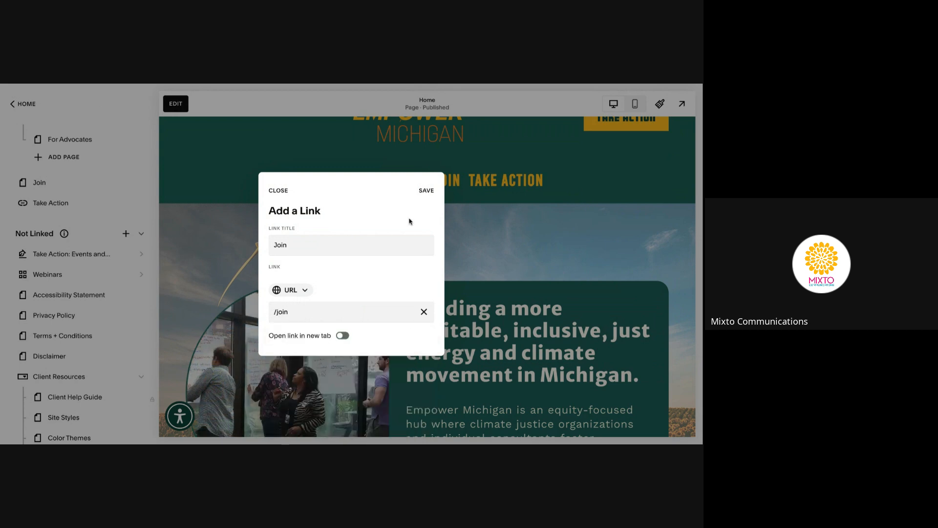
click(424, 190)
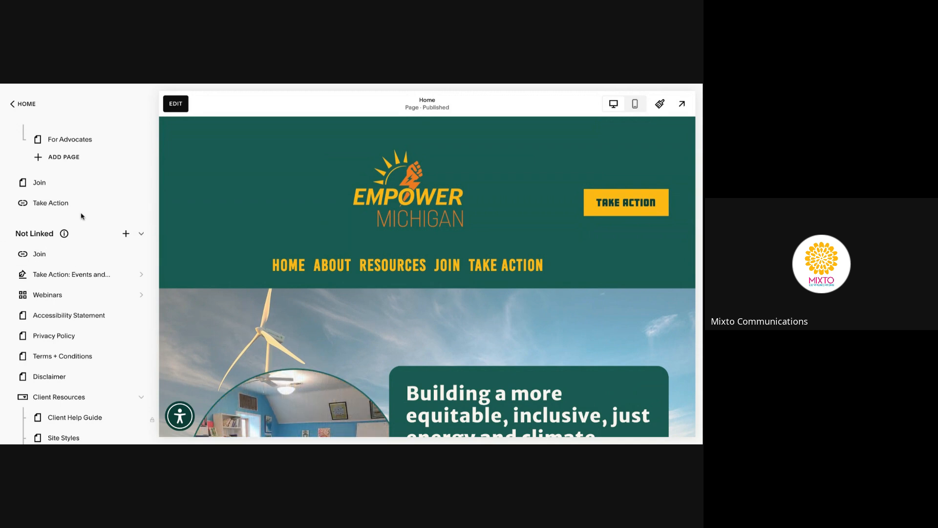
Delete the Join link from Not Linked and confirm the deletion
mouse_move(95, 254)
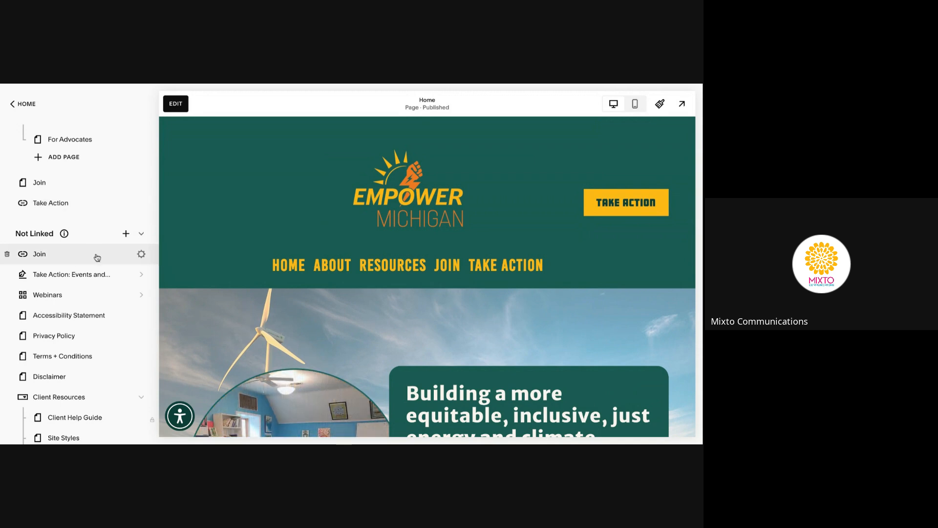
click(11, 254)
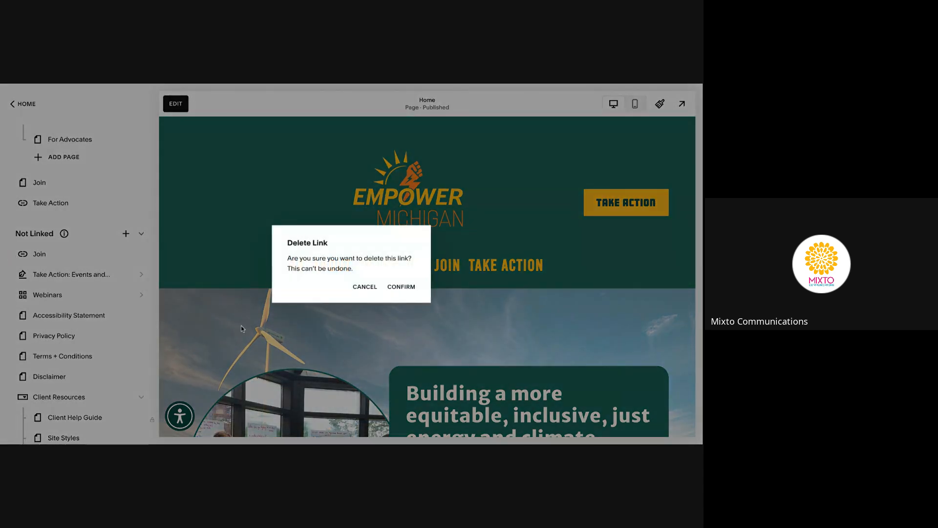
click(396, 289)
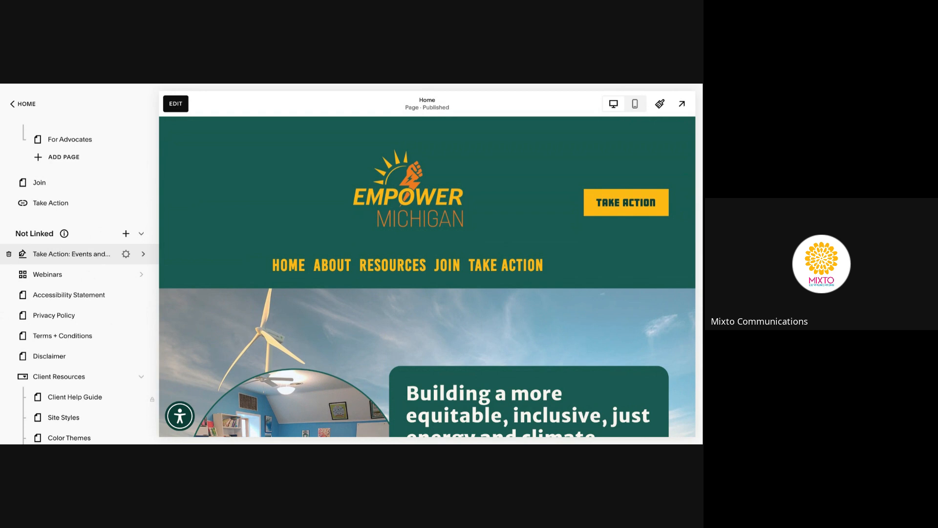
Create a Not Linked link titled Blog targeting Take Action: Events and Campaigns (/events-and-campaigns)
scroll(98, 254, down, 3)
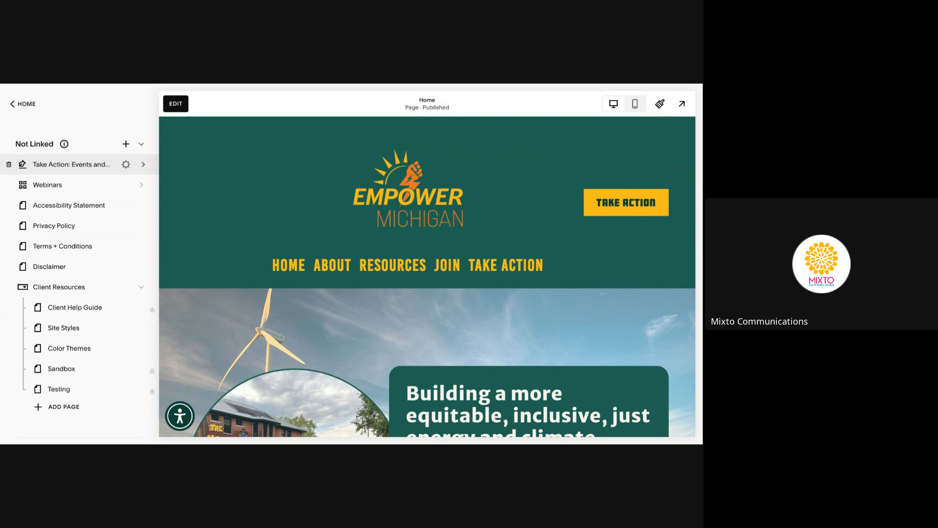
scroll(122, 166, up, 1)
click(125, 163)
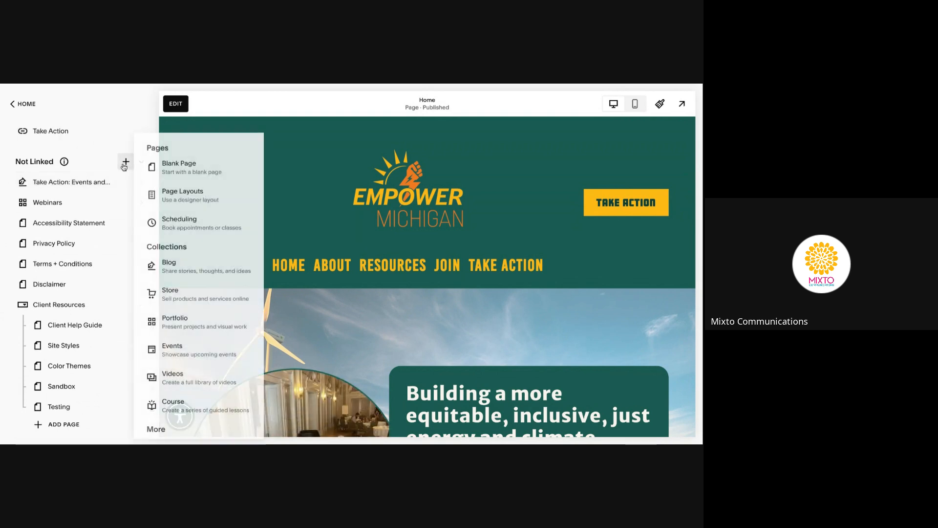
scroll(194, 422, down, 2)
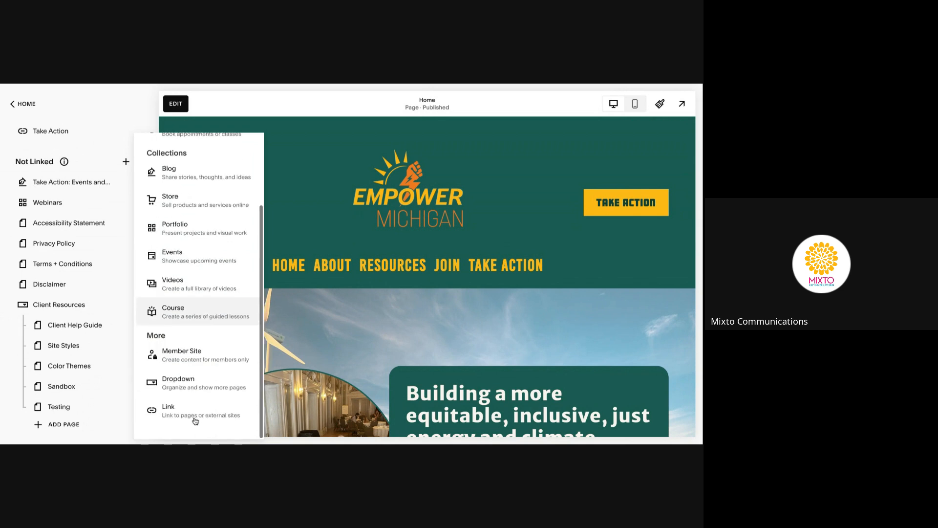
click(195, 408)
click(337, 252)
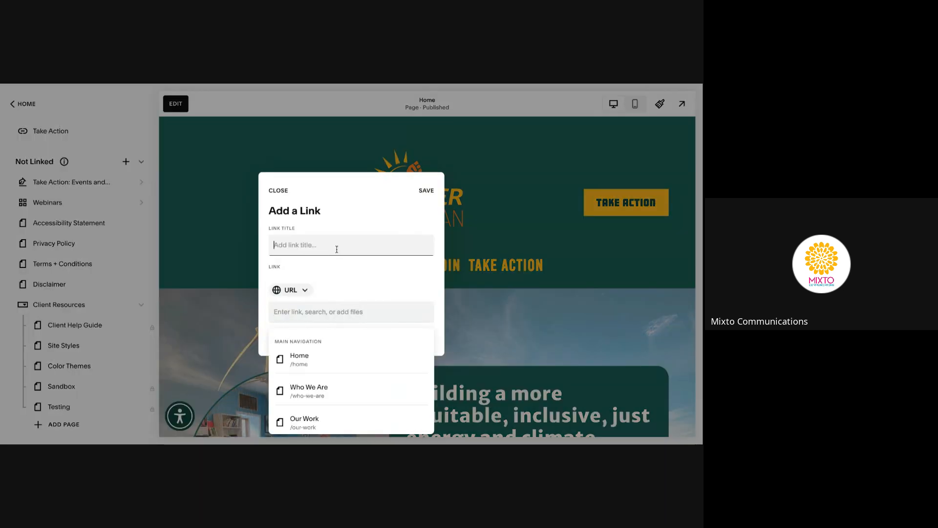
text(Blog)
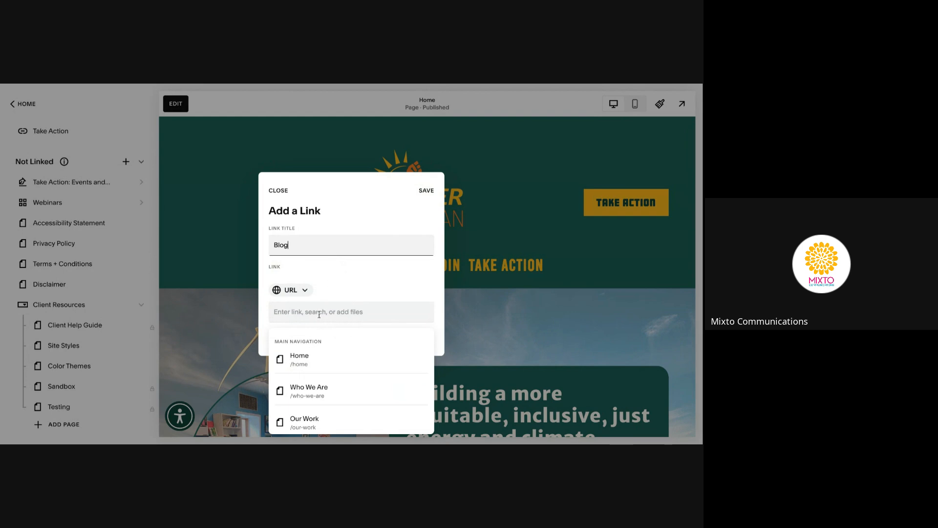
click(320, 313)
text(take)
click(322, 360)
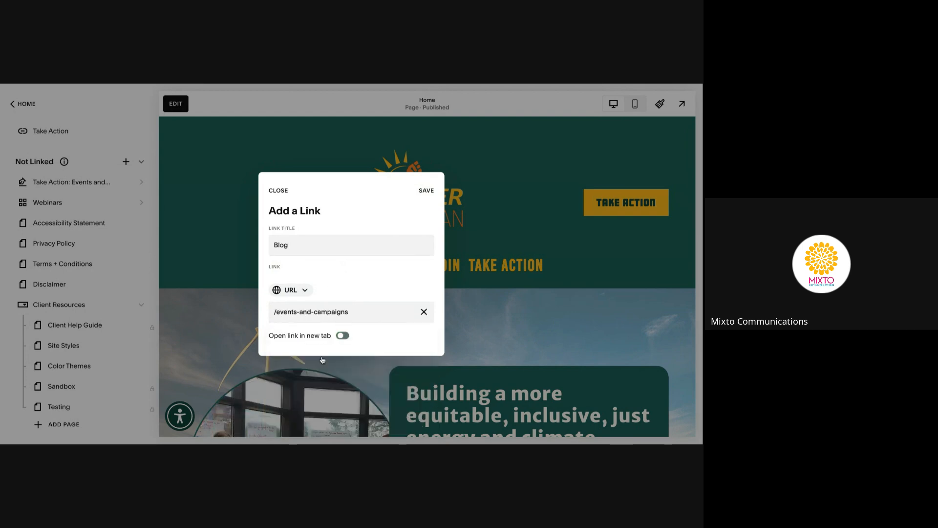
click(427, 191)
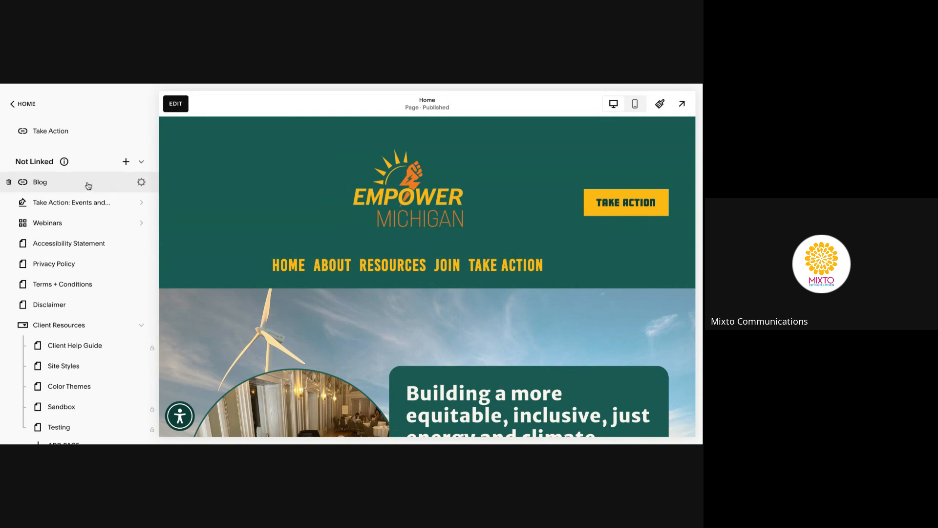
Move the Blog link into Main Navigation below Join, then view its Take Action posts
drag(84, 185, 91, 265)
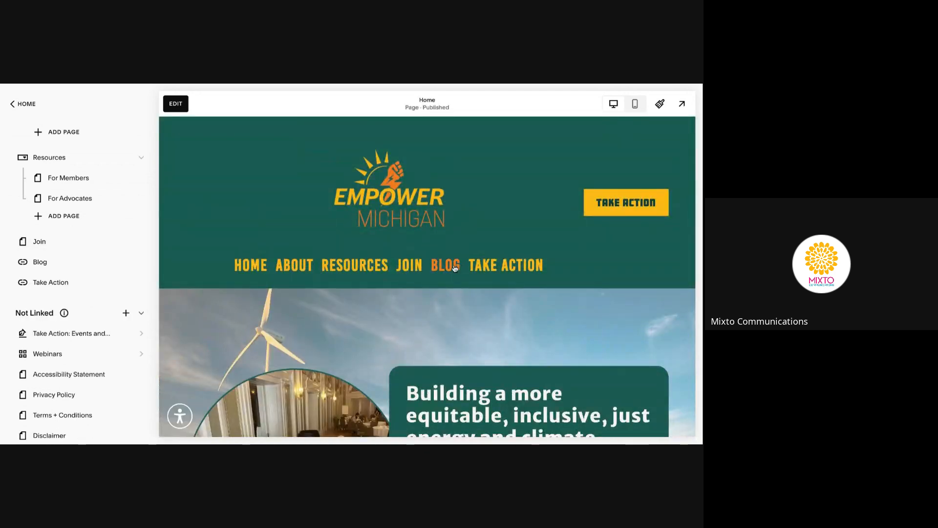
click(455, 267)
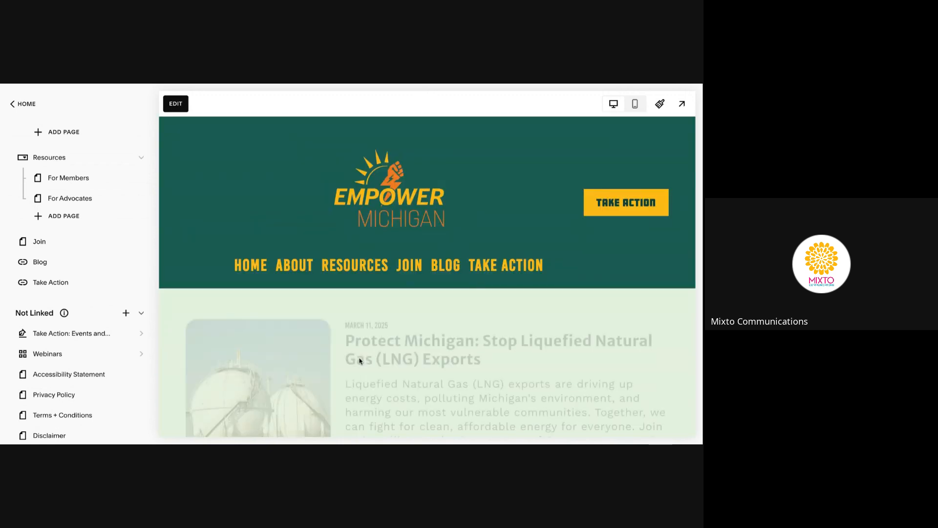
scroll(457, 333, down, 3)
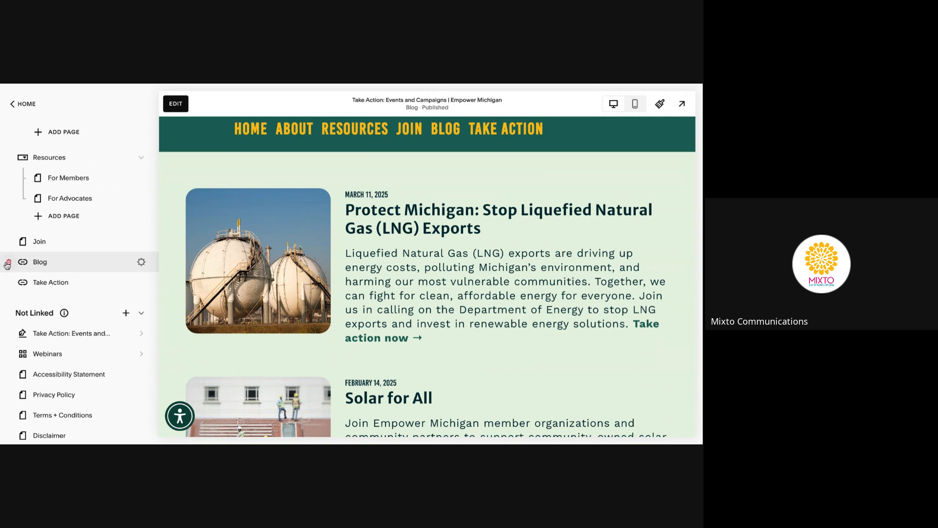
Delete the Blog link from the navigation and confirm
click(7, 265)
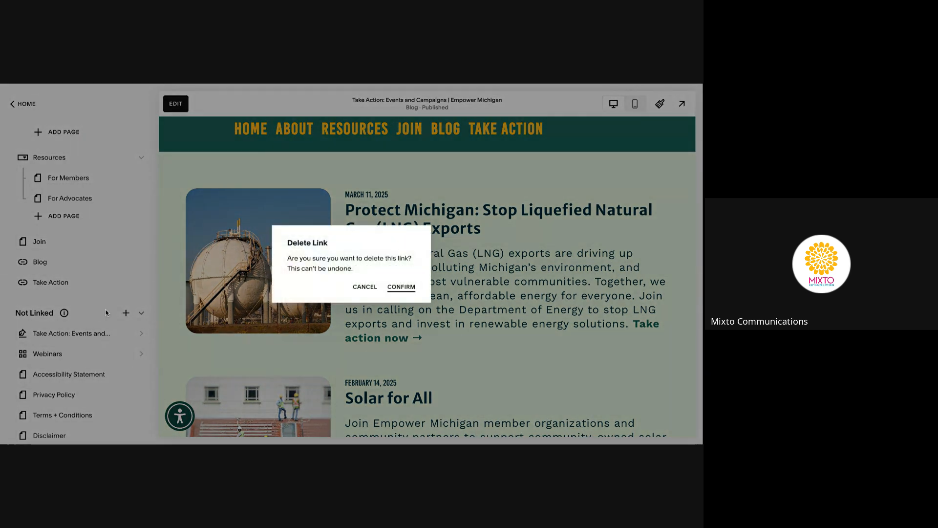
click(399, 286)
scroll(98, 313, down, 3)
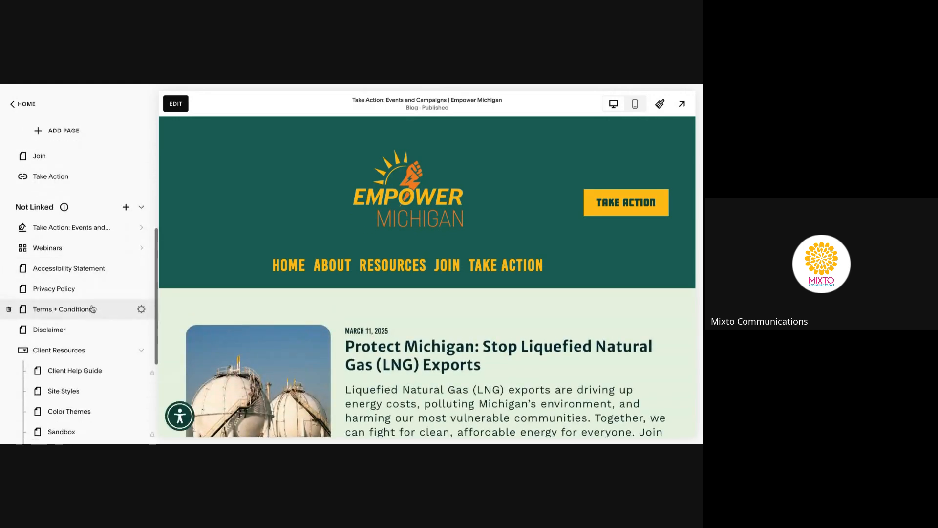
View the Webinars portfolio, then return to the page list and open Accessibility Statement
click(82, 249)
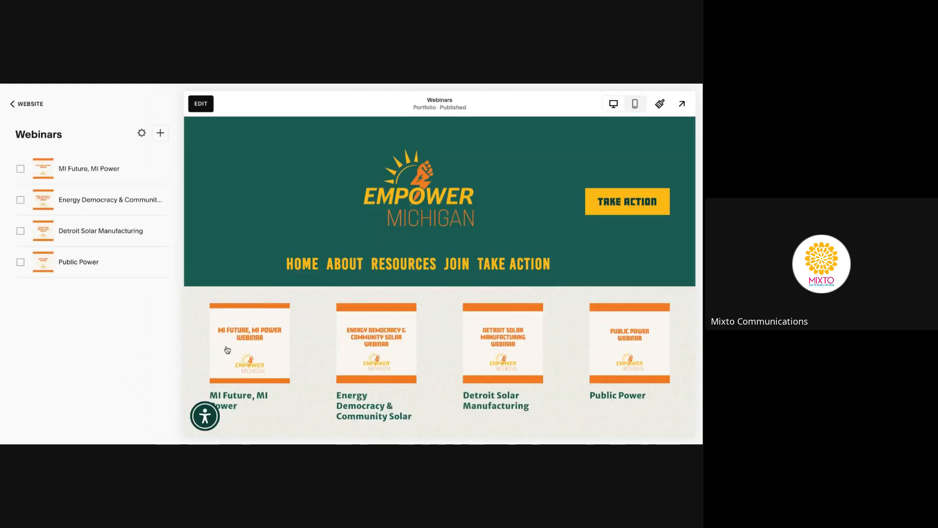
click(14, 106)
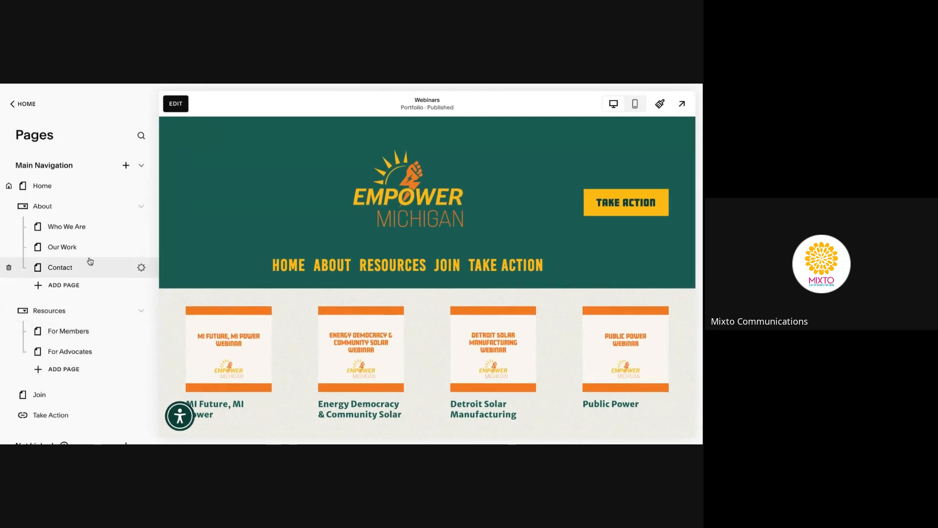
scroll(90, 261, down, 3)
scroll(90, 261, down, 2)
click(90, 288)
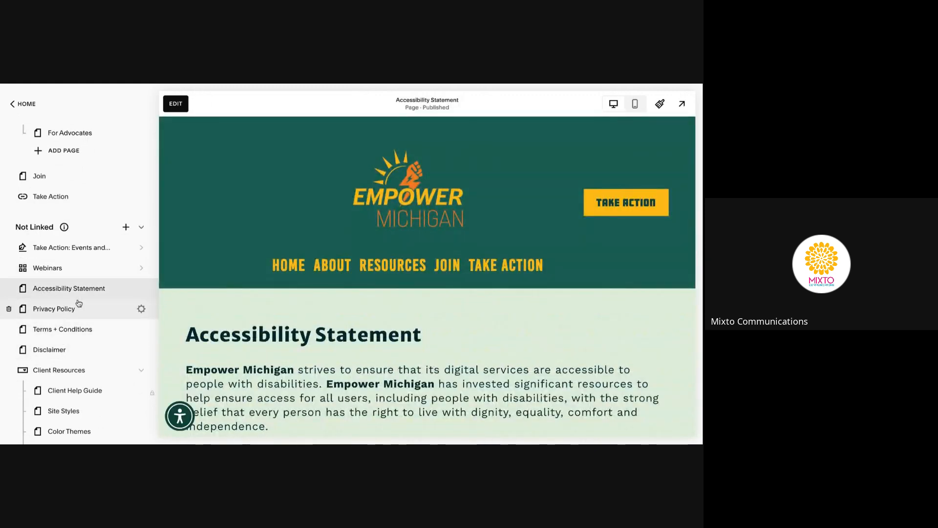
Scroll through the Accessibility Statement page, then open the Client Help Guide page
scroll(293, 351, down, 2)
scroll(294, 351, down, 5)
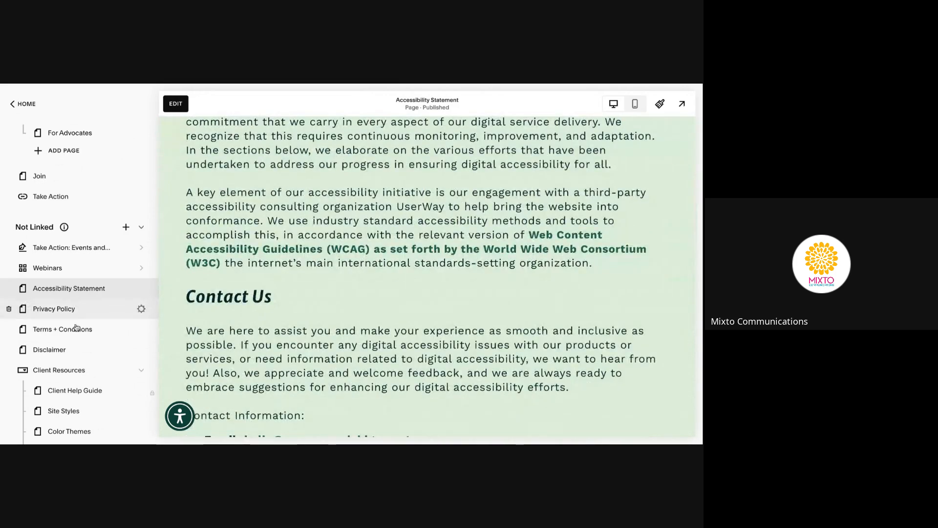
scroll(89, 251, down, 5)
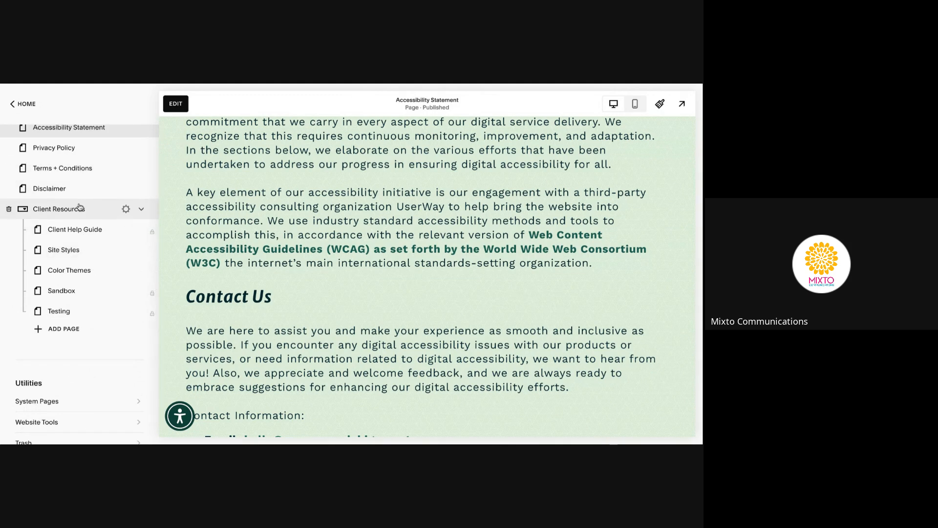
click(82, 232)
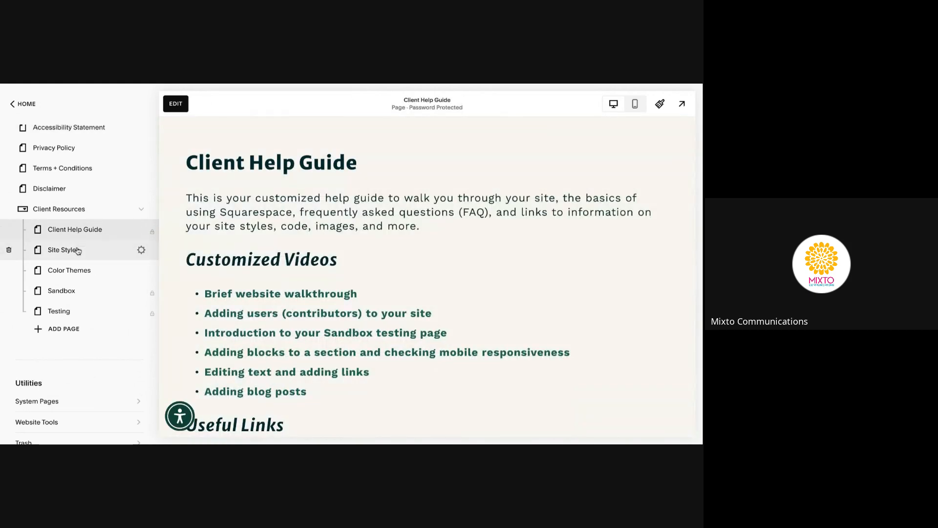
Open the Site Styles page and scroll through its typography samples
click(77, 251)
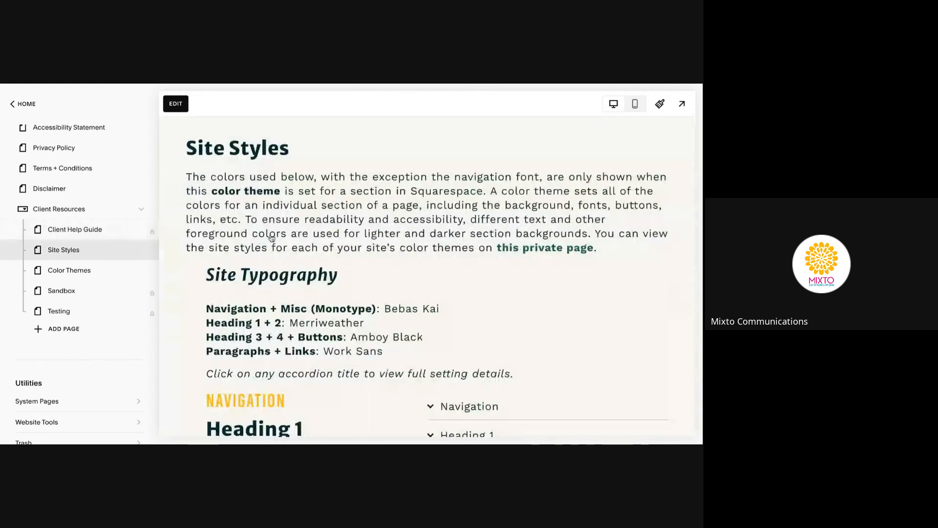
scroll(428, 233, down, 2)
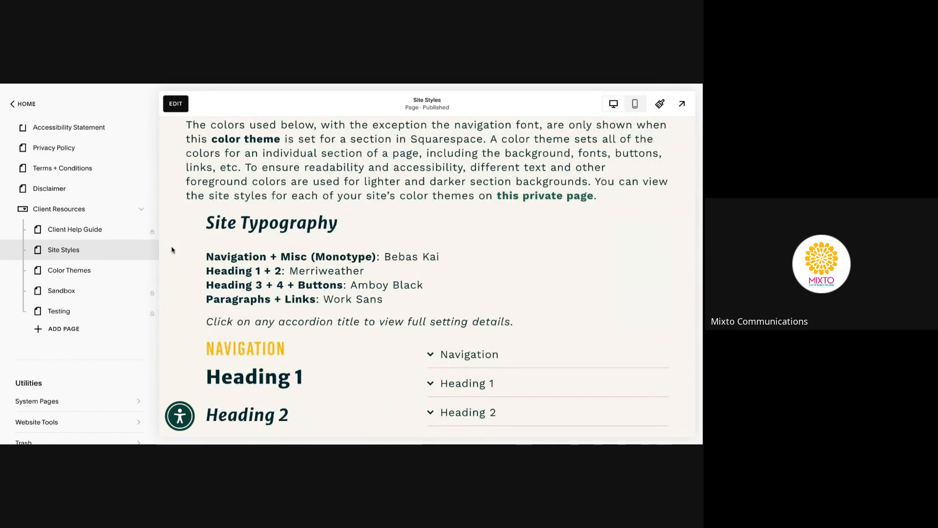
scroll(311, 248, down, 10)
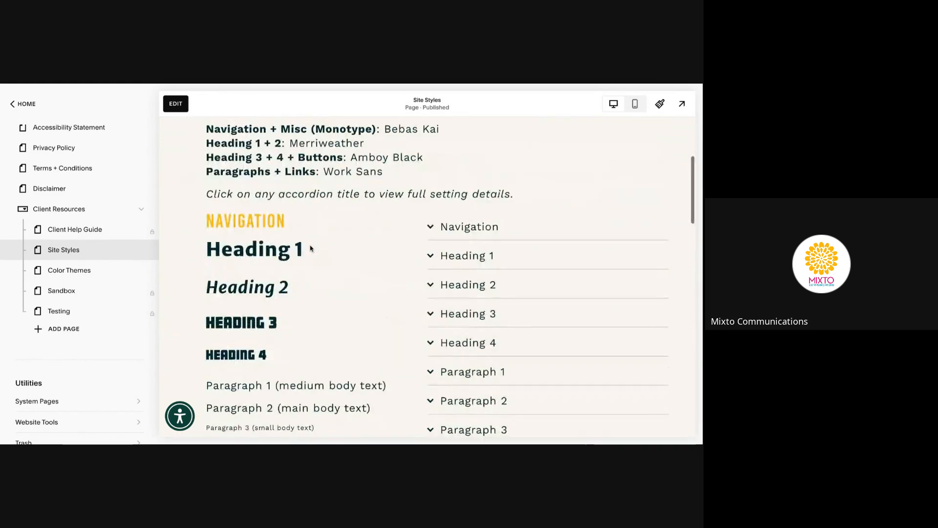
scroll(427, 274, down, 10)
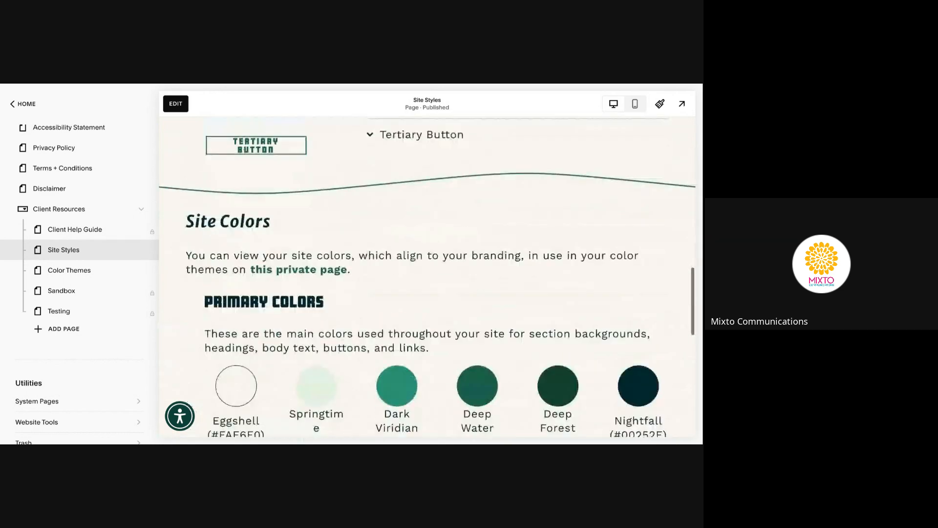
scroll(310, 311, down, 5)
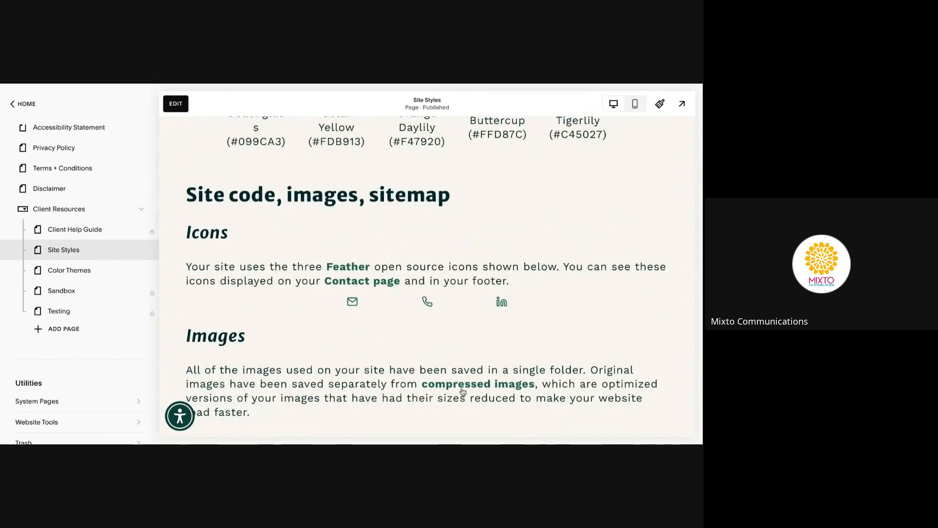
scroll(369, 419, up, 20)
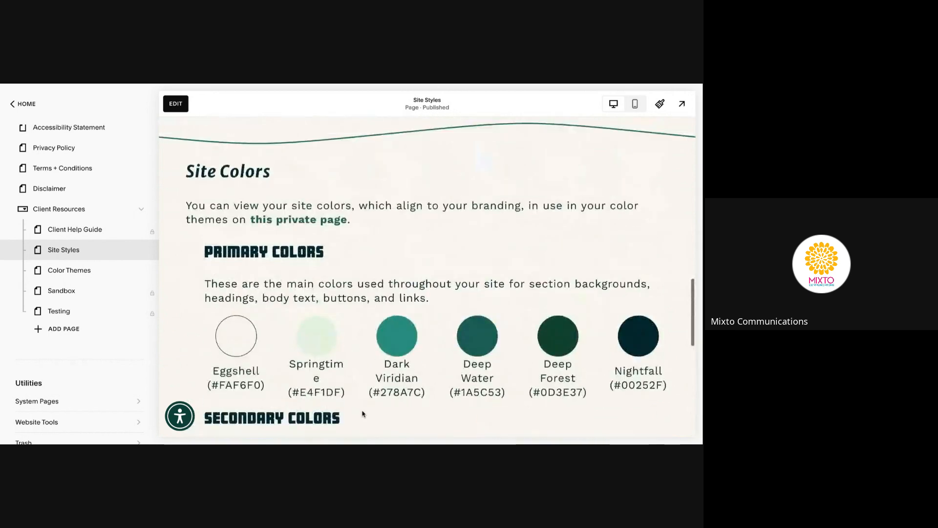
scroll(428, 276, up, 3)
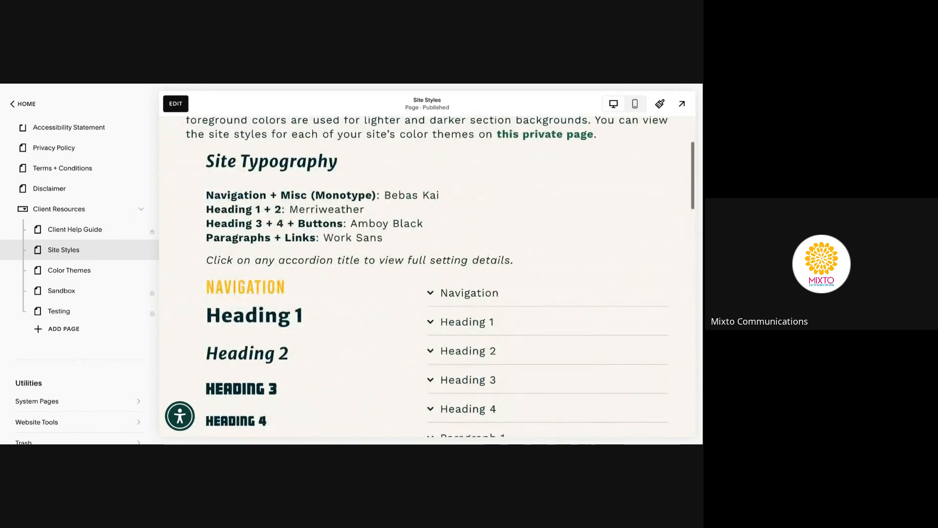
scroll(427, 276, up, 3)
scroll(444, 379, down, 1)
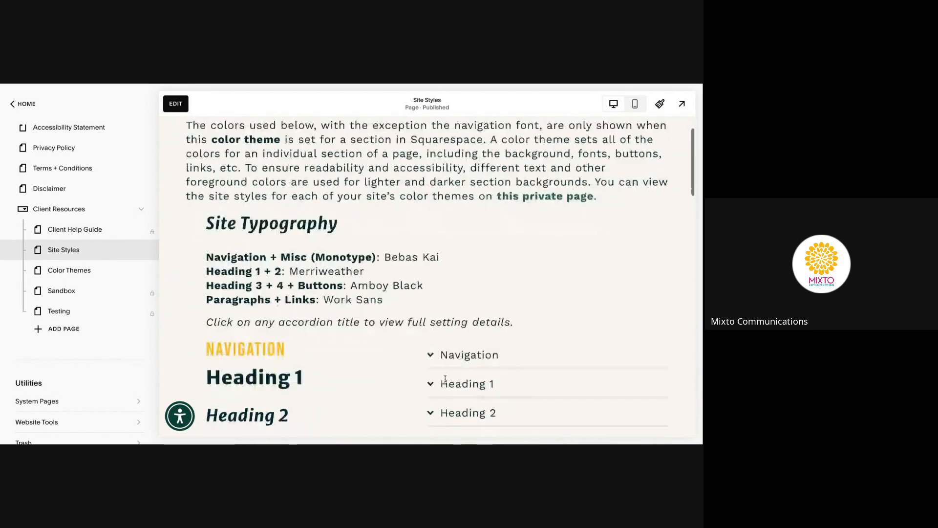
scroll(445, 378, down, 2)
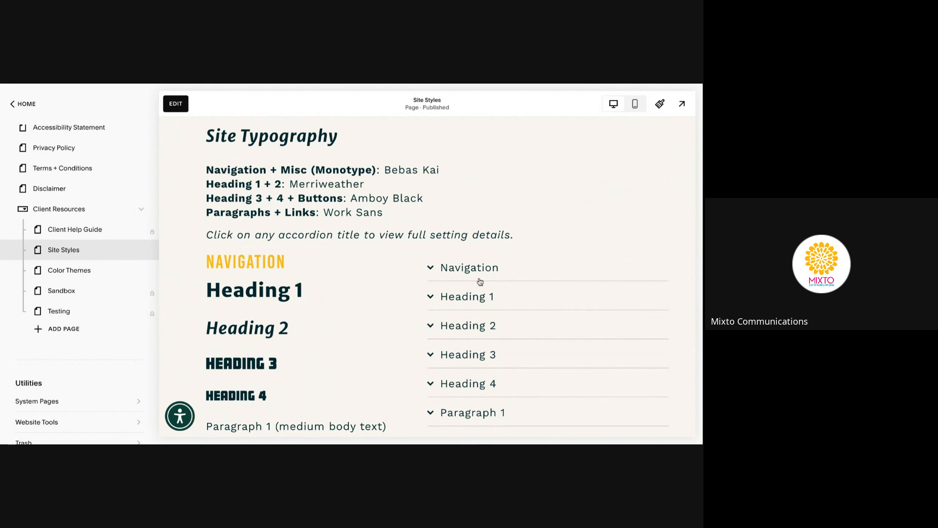
Expand the Navigation typography details, review them, then open Color Themes
click(454, 272)
scroll(462, 304, down, 1)
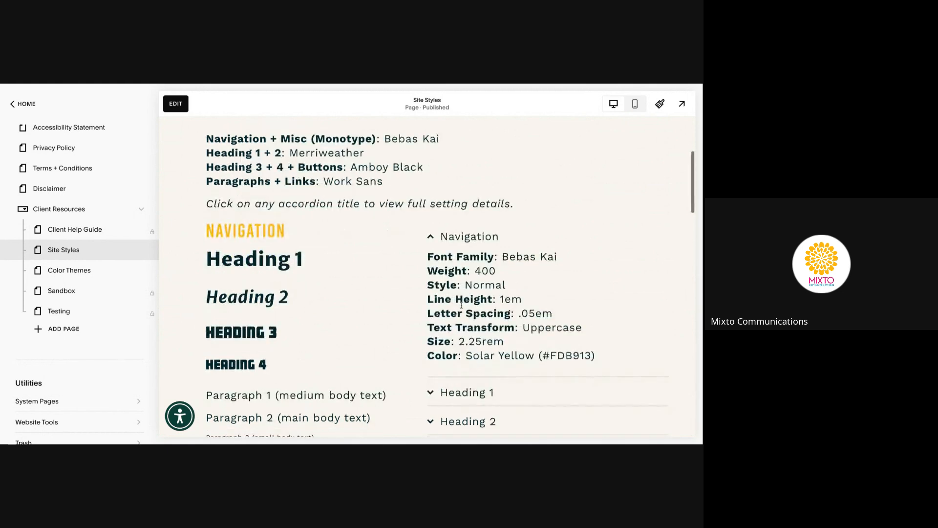
scroll(461, 304, down, 2)
scroll(461, 298, down, 1)
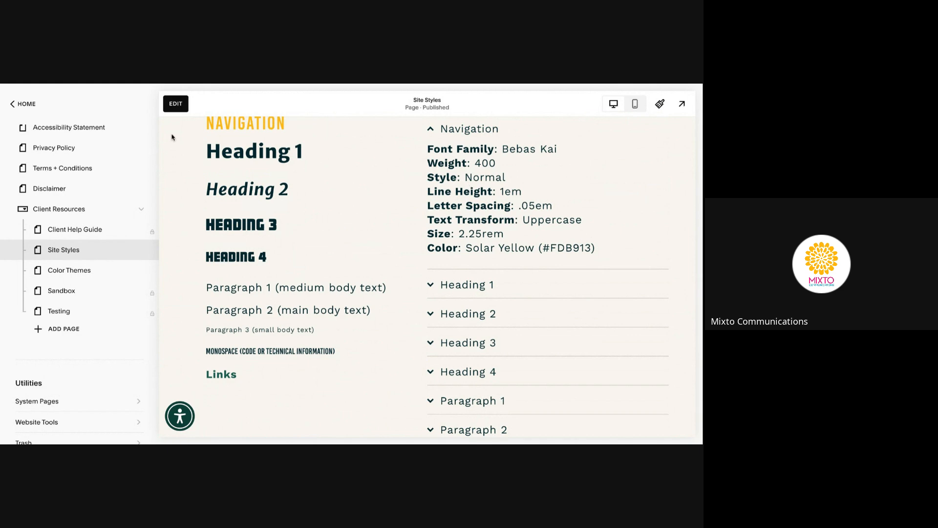
click(78, 271)
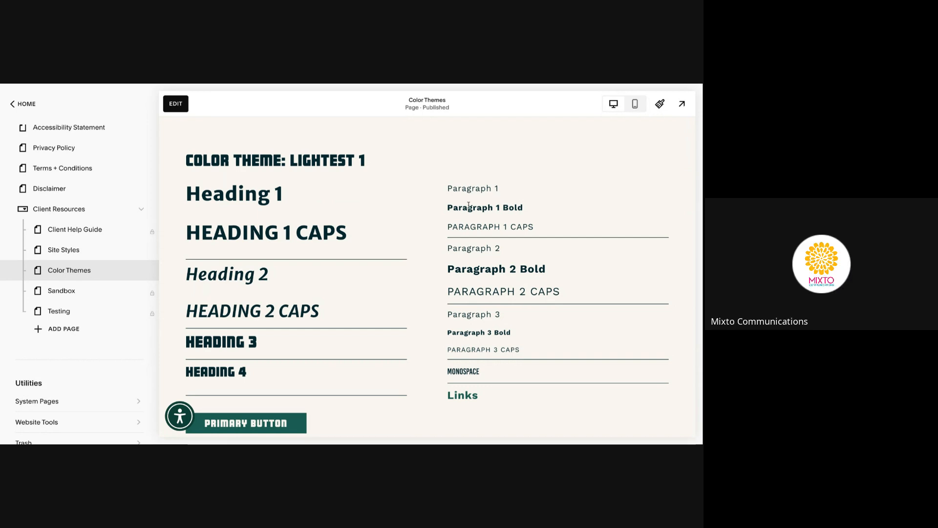
scroll(410, 198, down, 10)
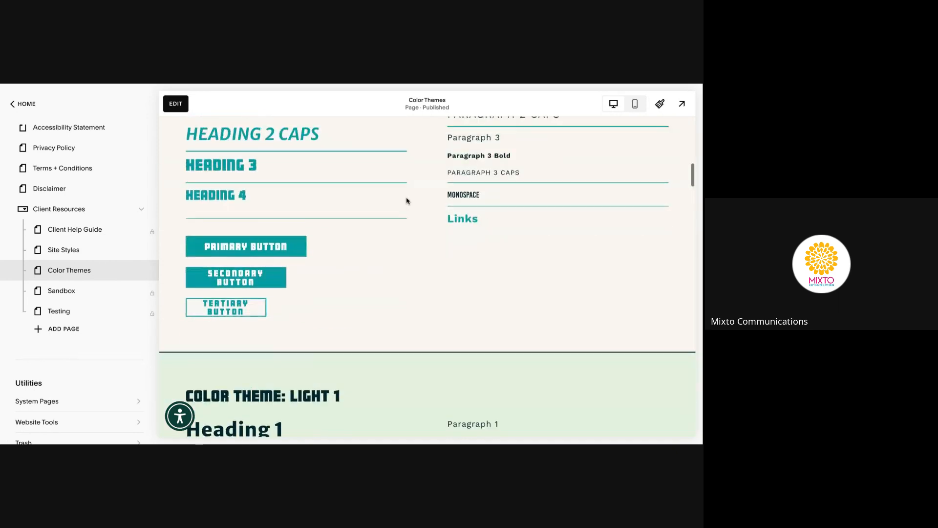
scroll(407, 201, down, 15)
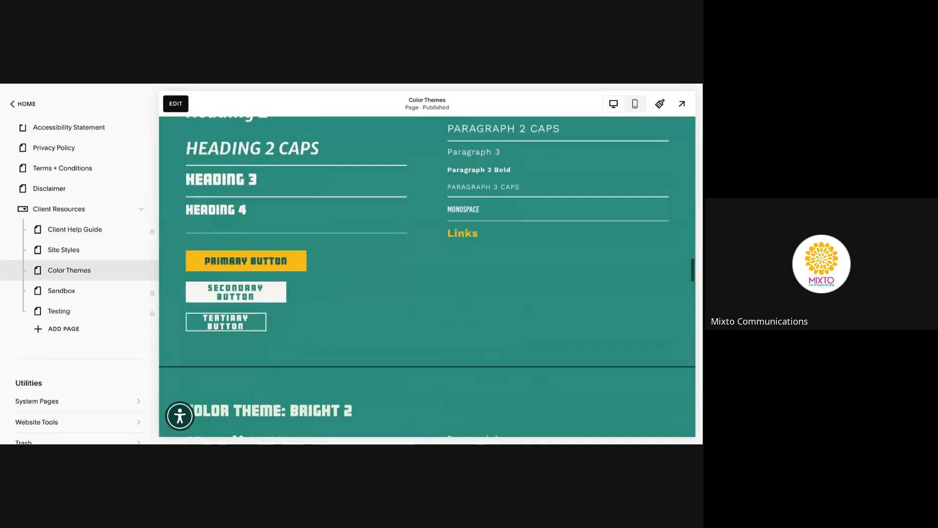
scroll(227, 276, down, 10)
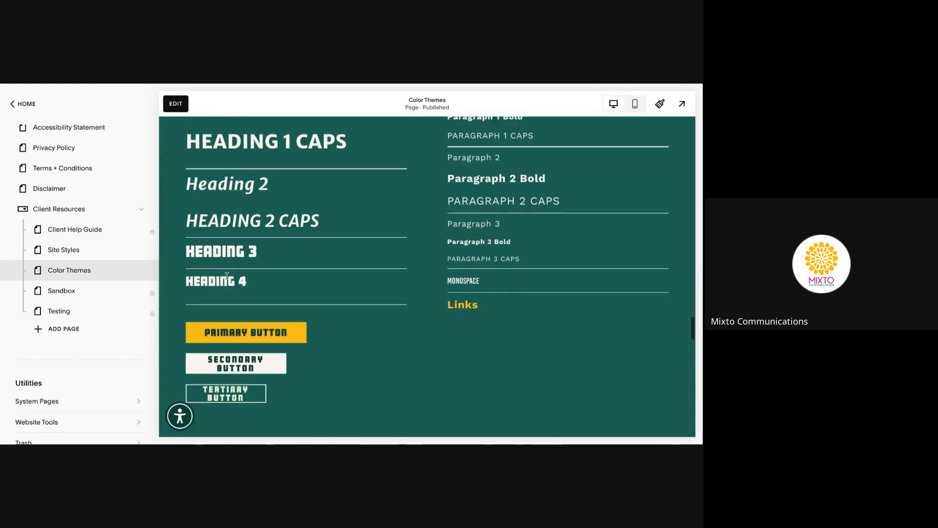
scroll(423, 292, down, 1)
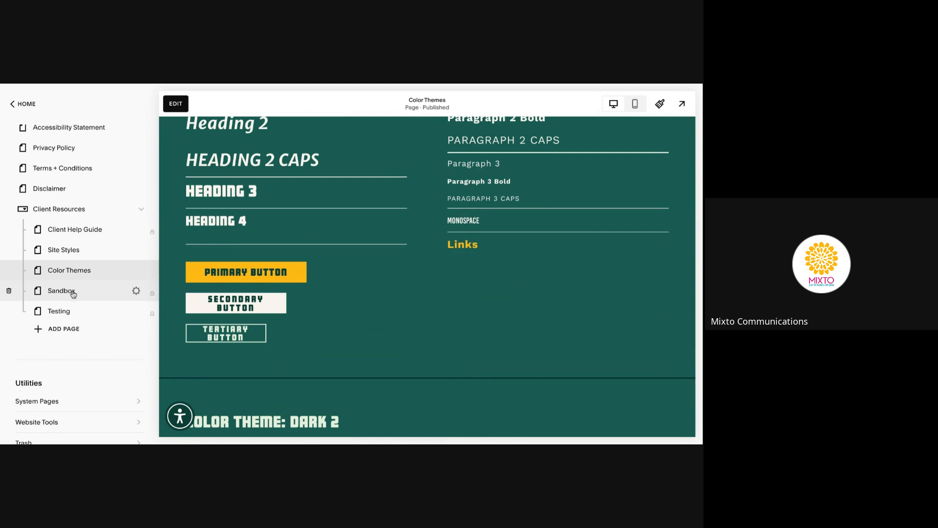
Open the Sandbox page and look over its Empower Michigan Sandbox intro
click(73, 293)
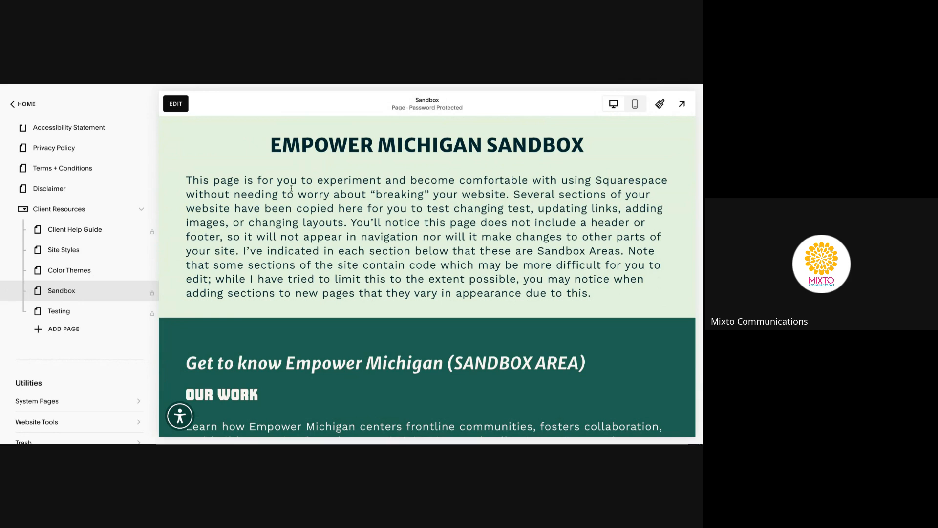
scroll(291, 188, down, 3)
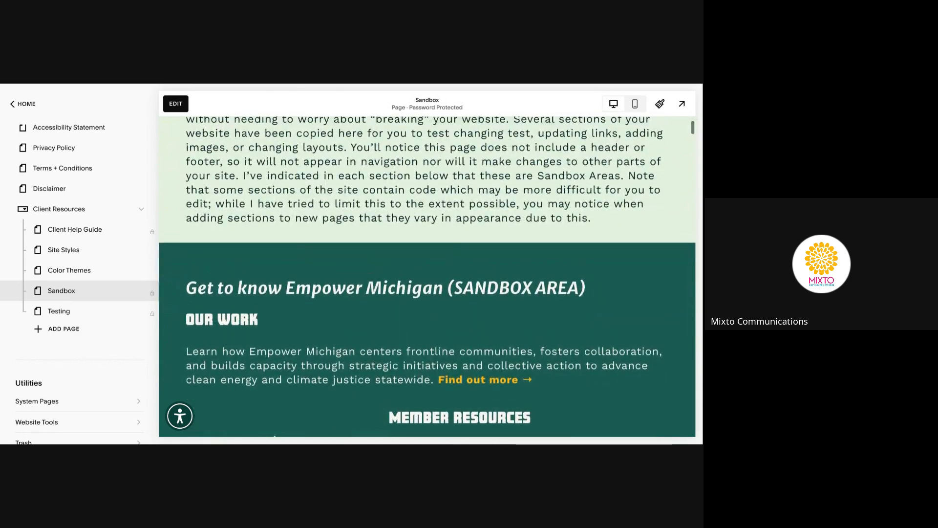
scroll(275, 435, up, 3)
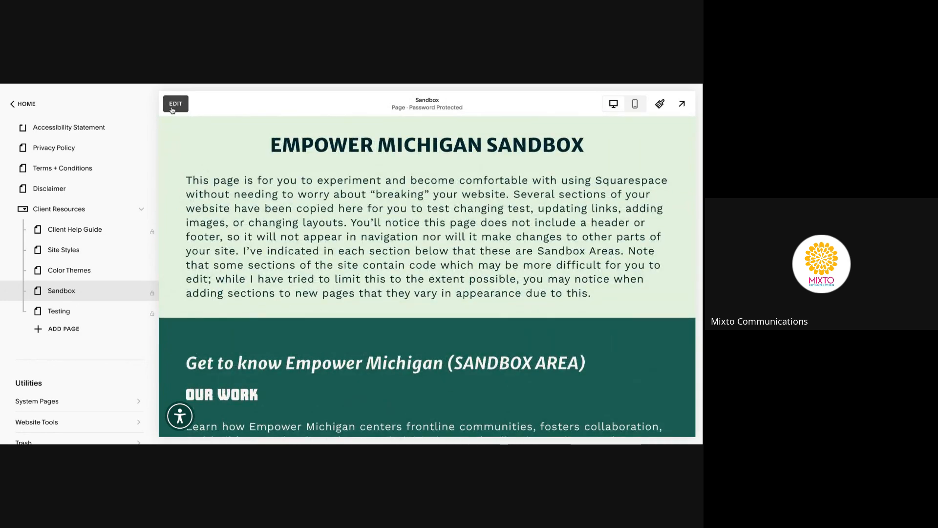
Enter the Sandbox page editor and review its Our Work, Member Resources and Advocacy Resources blocks
click(174, 107)
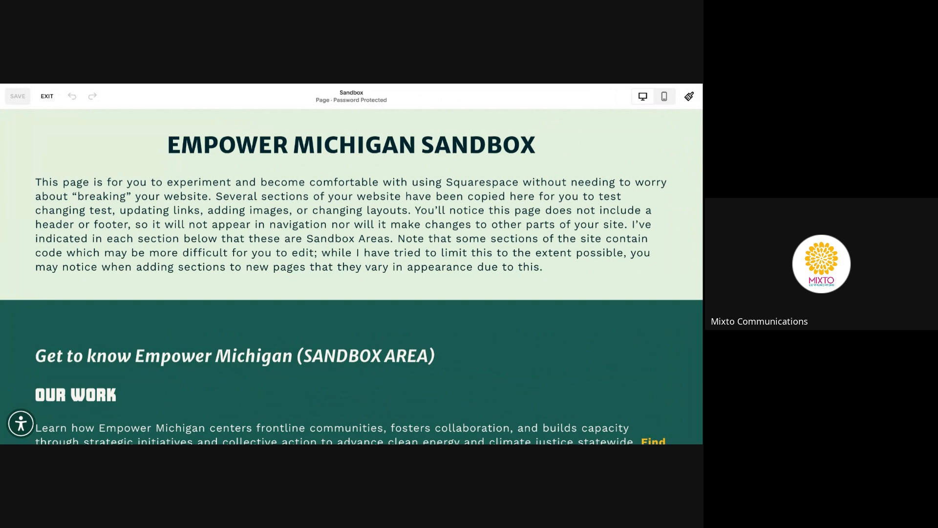
scroll(351, 276, down, 1)
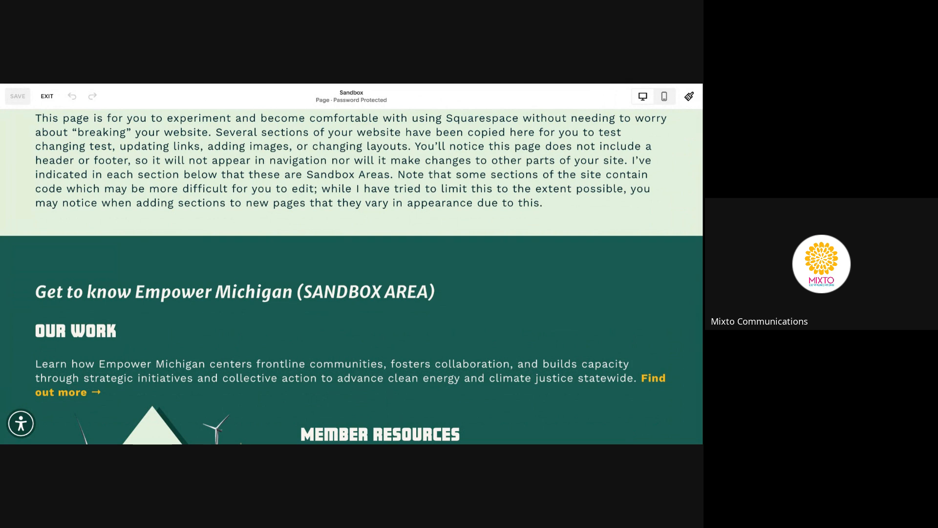
scroll(352, 277, up, 2)
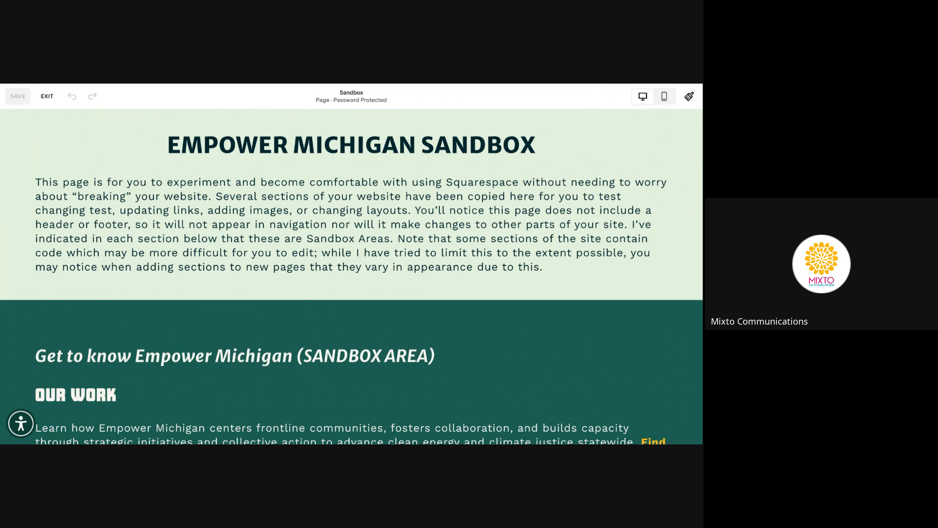
scroll(352, 276, down, 4)
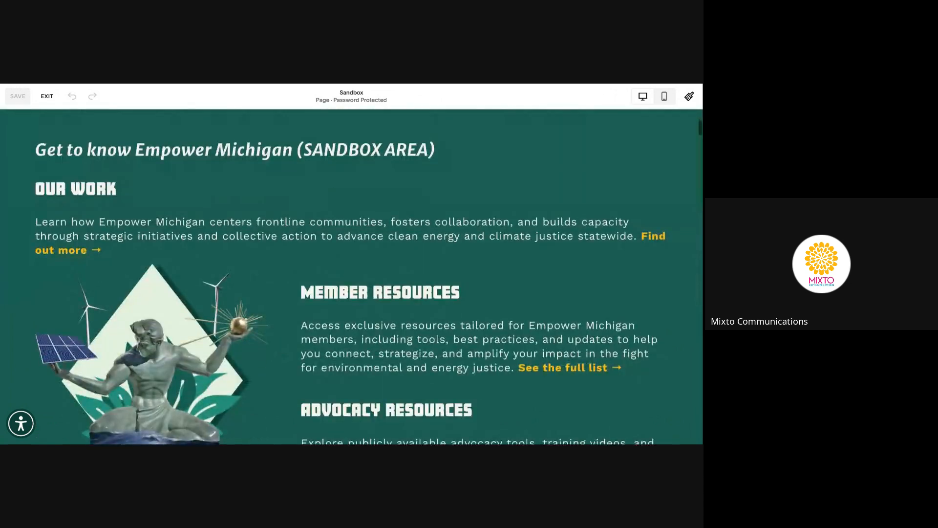
scroll(352, 277, up, 4)
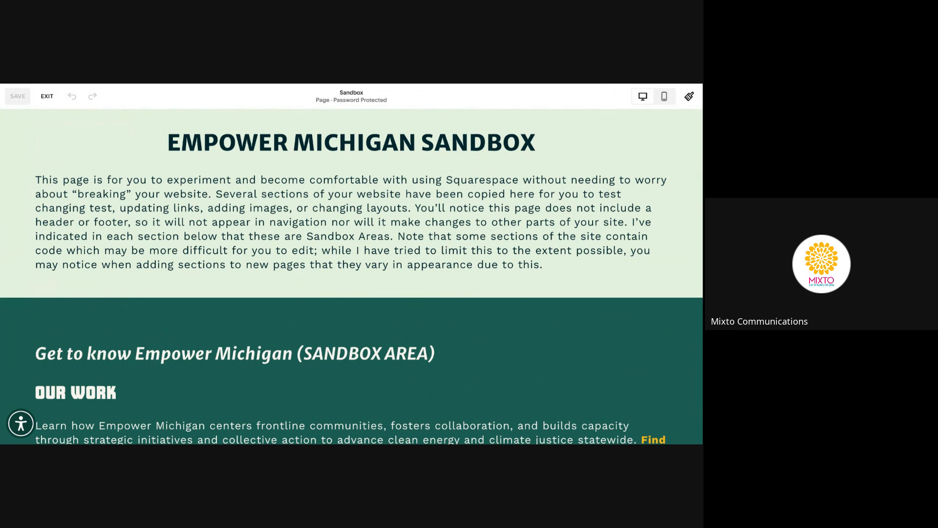
mouse_move(130, 151)
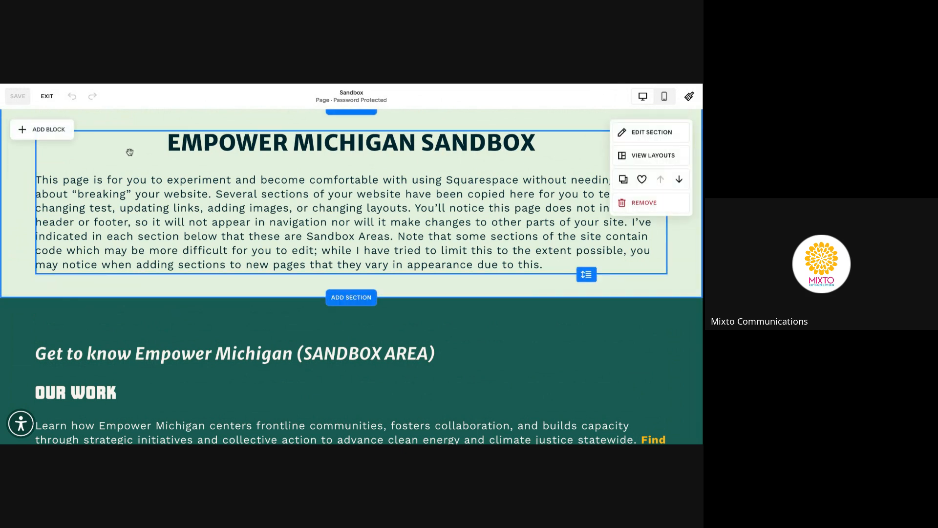
scroll(130, 152, up, 1)
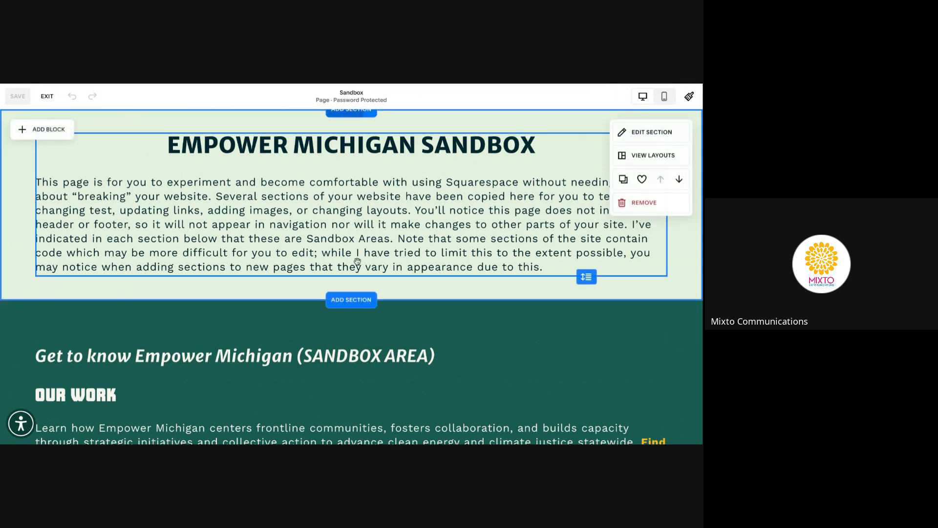
scroll(358, 310, down, 10)
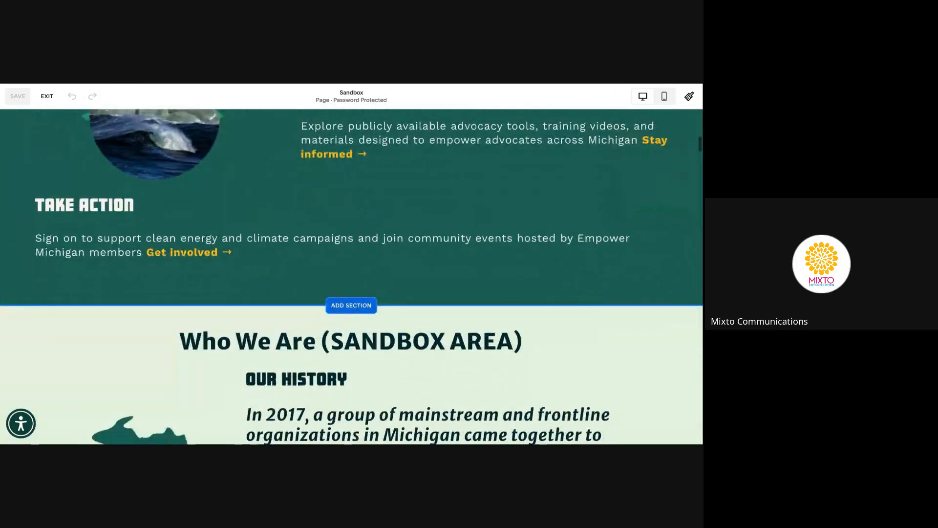
scroll(356, 315, down, 3)
scroll(383, 435, down, 5)
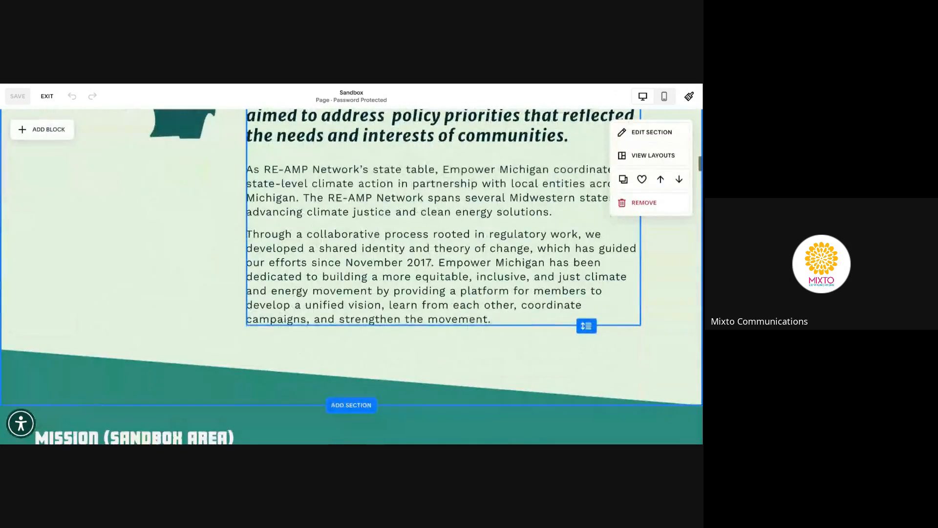
scroll(384, 435, down, 2)
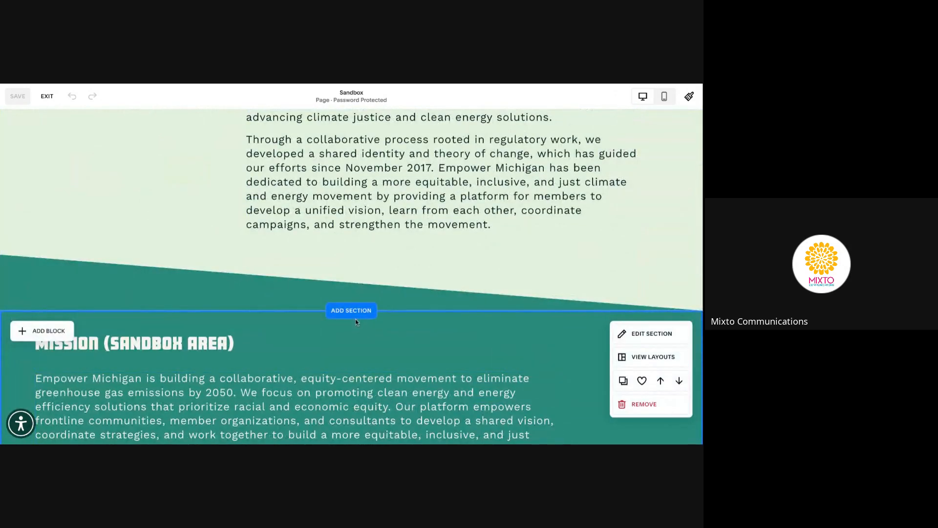
scroll(356, 319, up, 10)
scroll(355, 319, down, 3)
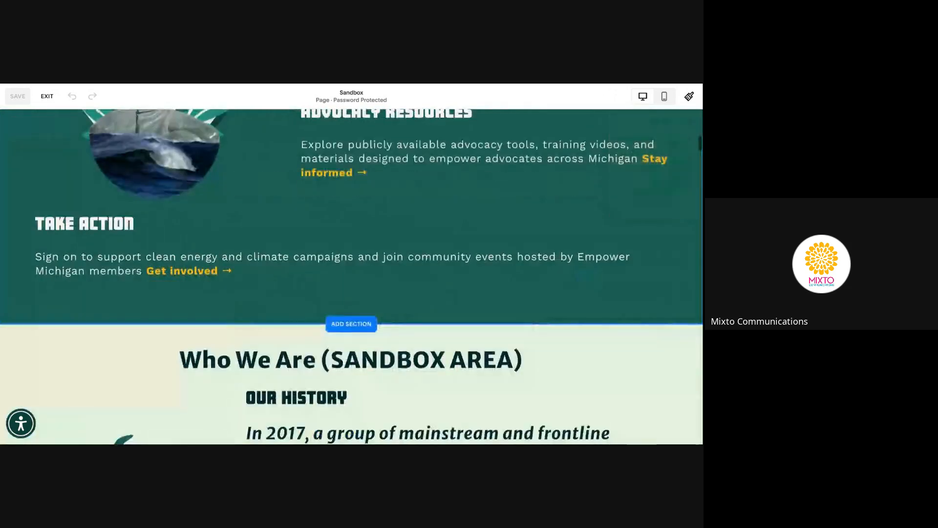
scroll(352, 277, down, 10)
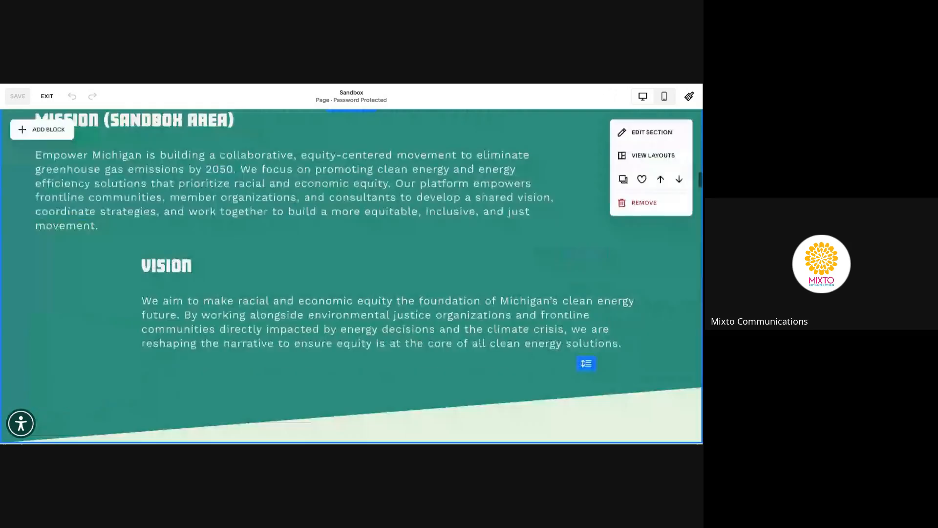
scroll(352, 277, down, 10)
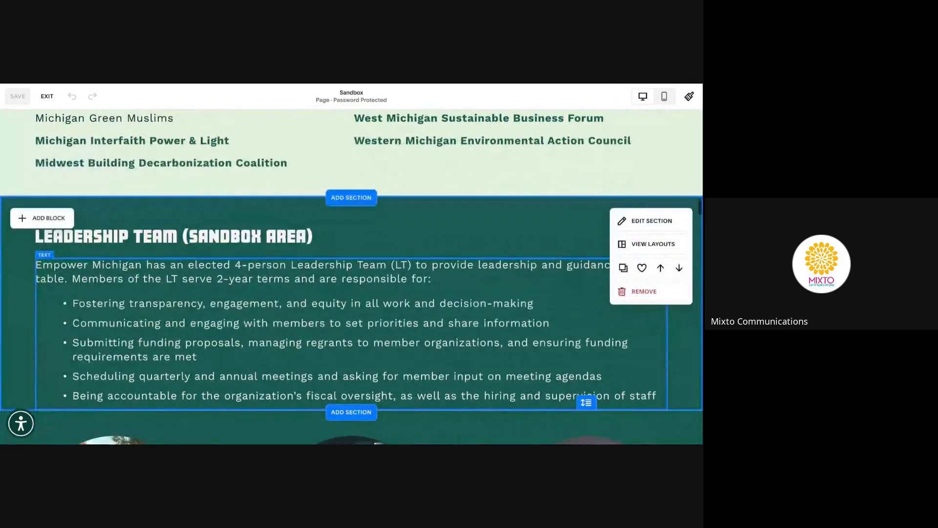
scroll(352, 277, down, 8)
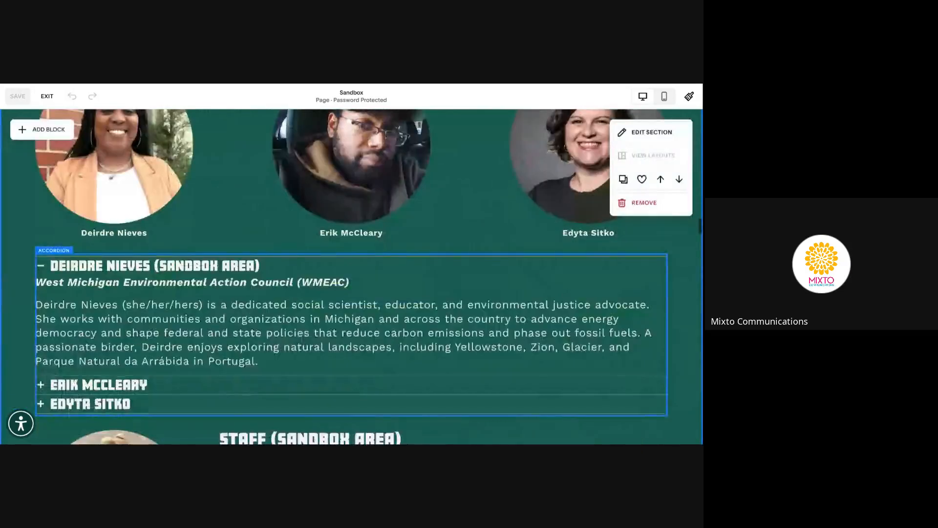
scroll(352, 277, down, 10)
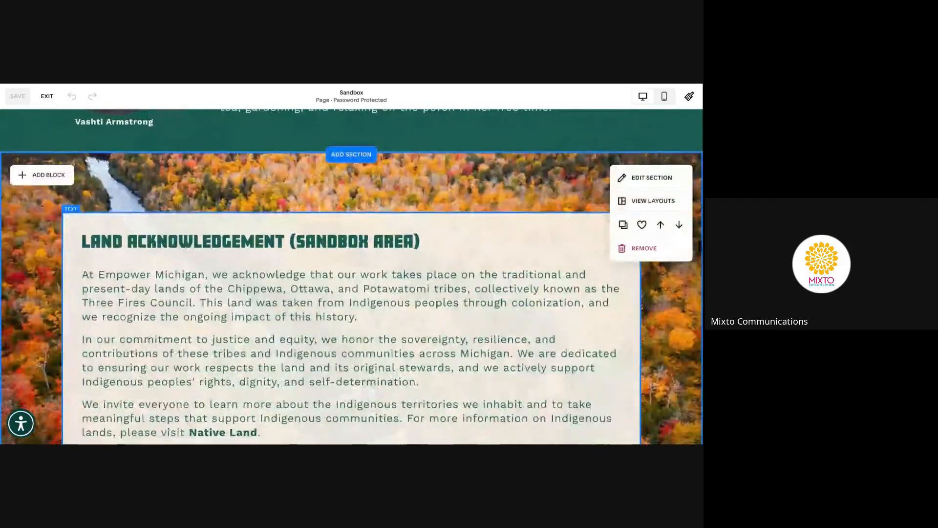
scroll(387, 394, down, 10)
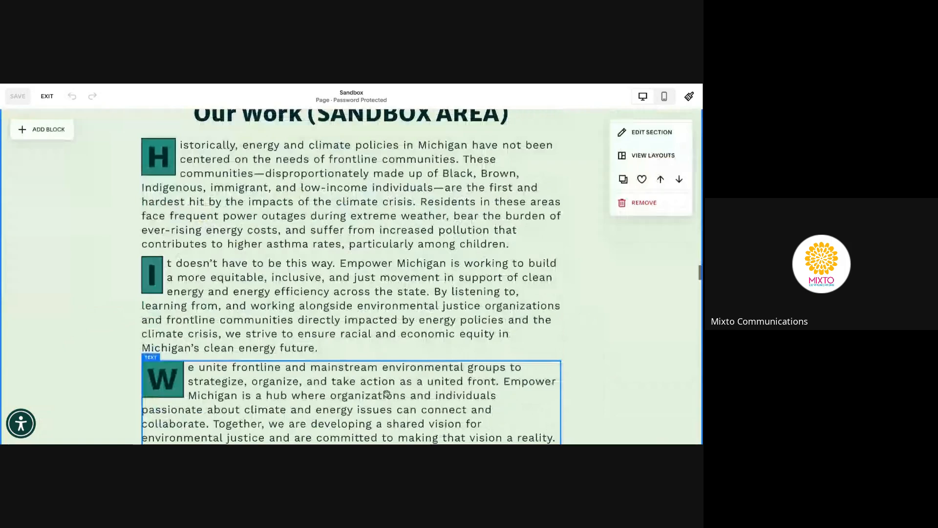
scroll(386, 394, down, 12)
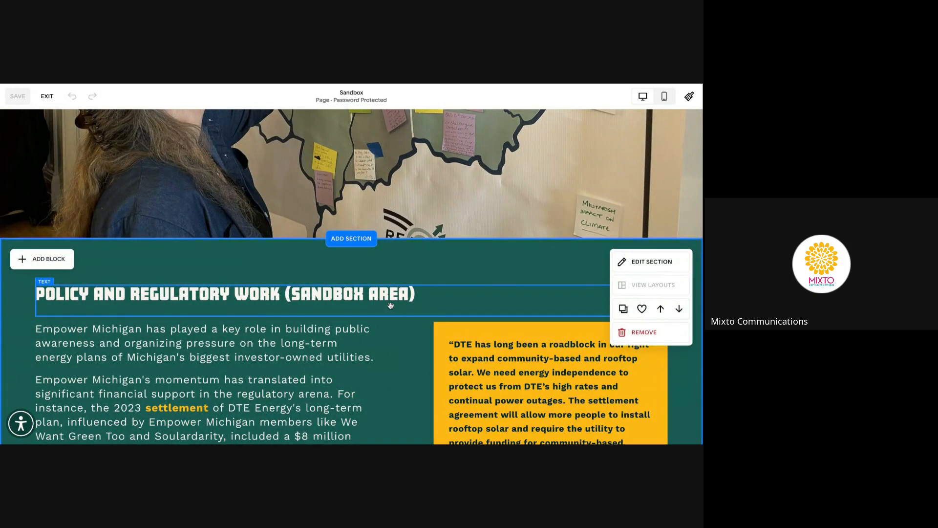
scroll(389, 318, down, 6)
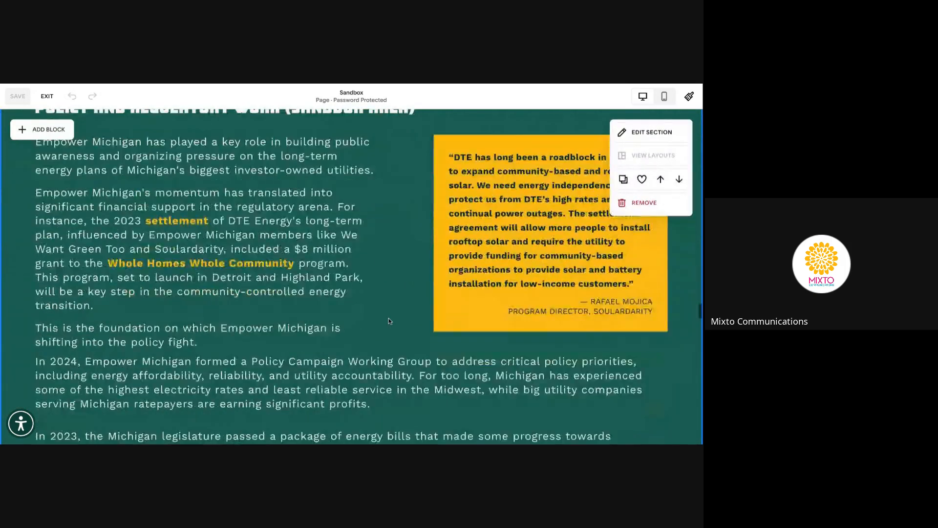
scroll(389, 318, down, 14)
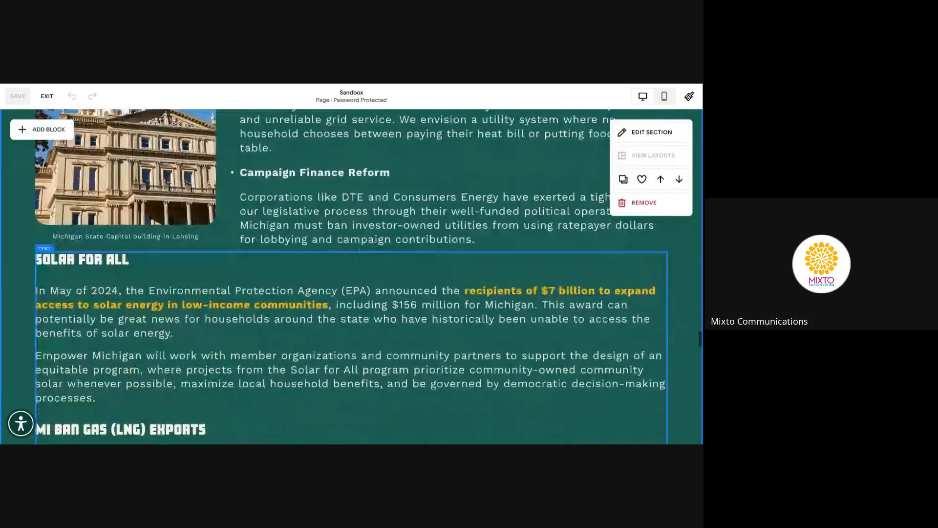
scroll(388, 318, down, 11)
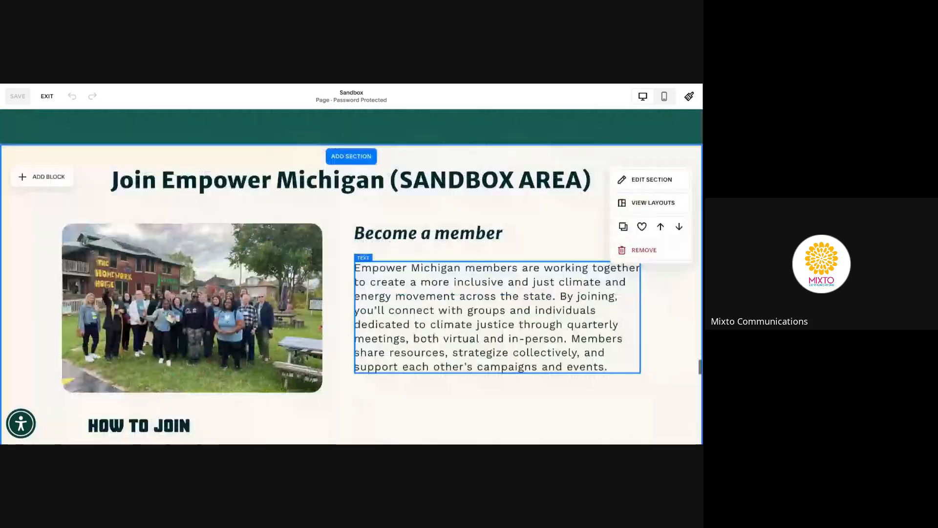
scroll(352, 276, down, 12)
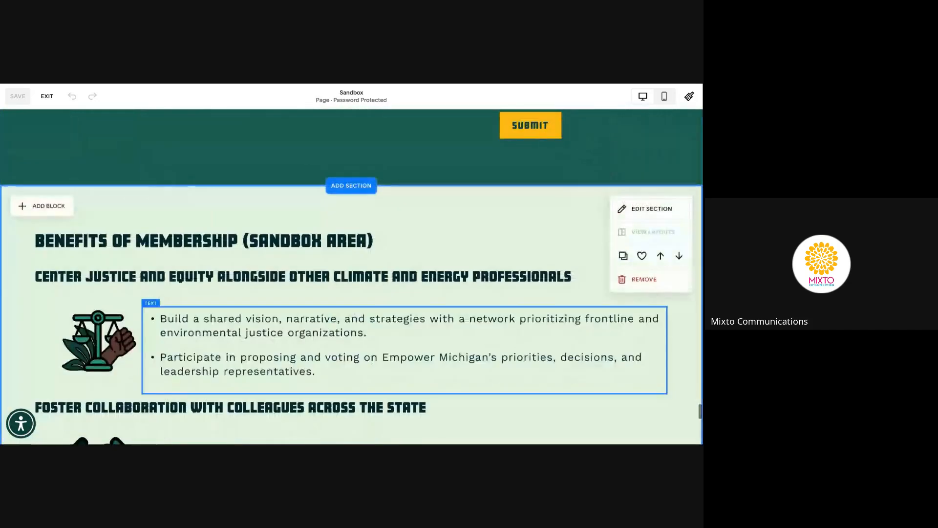
scroll(352, 277, up, 20)
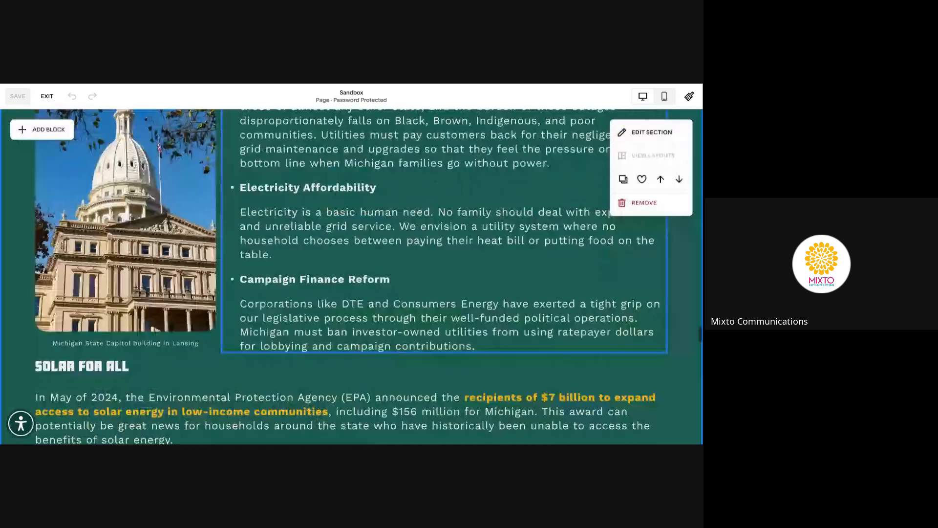
scroll(352, 276, up, 20)
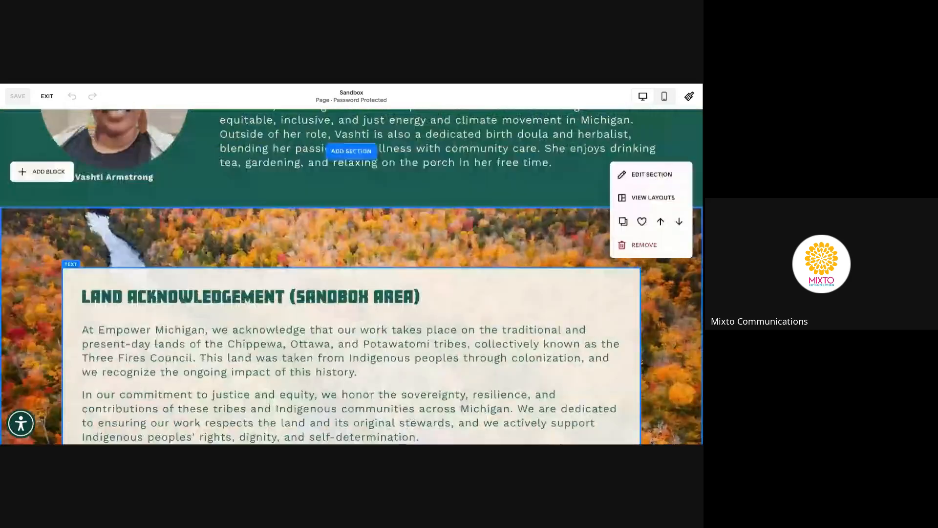
scroll(352, 277, up, 20)
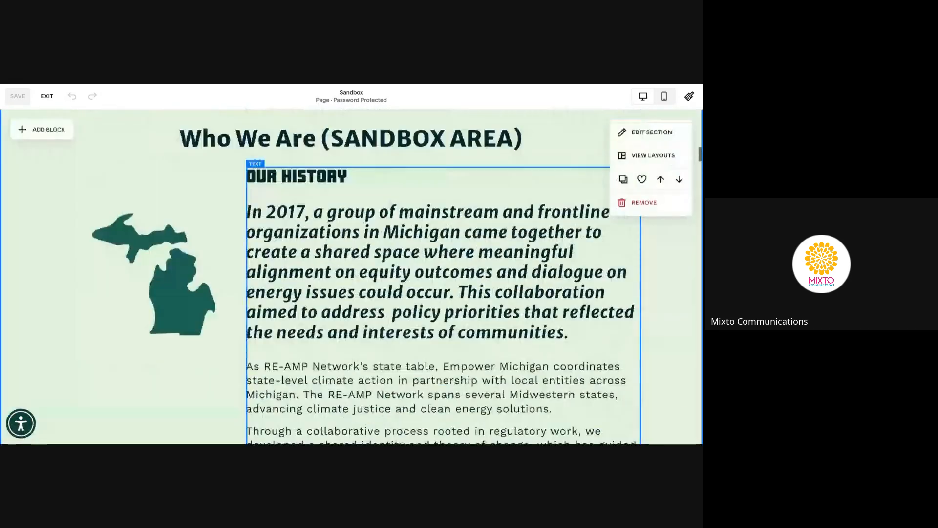
scroll(352, 276, up, 20)
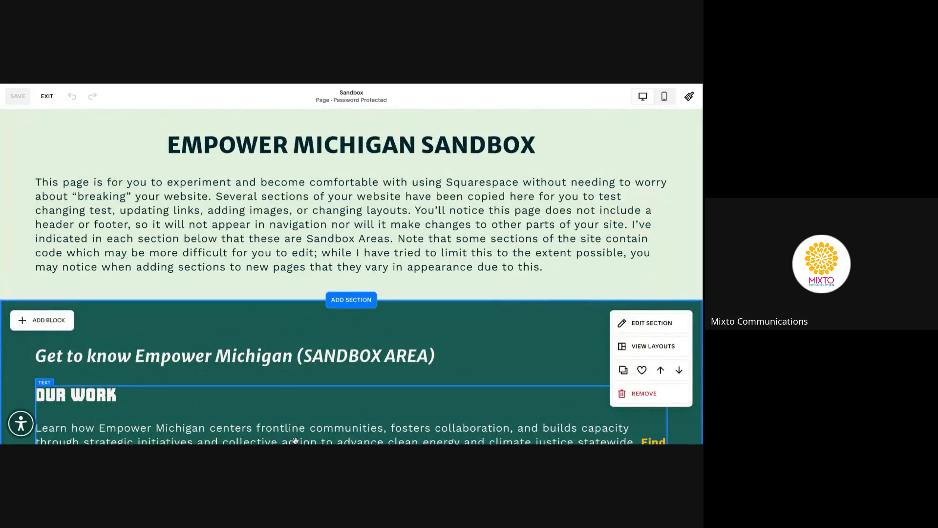
Add a section below the intro, browsing Contact, About, People, Products, Services, Portfolios and Testimonials templates
click(352, 300)
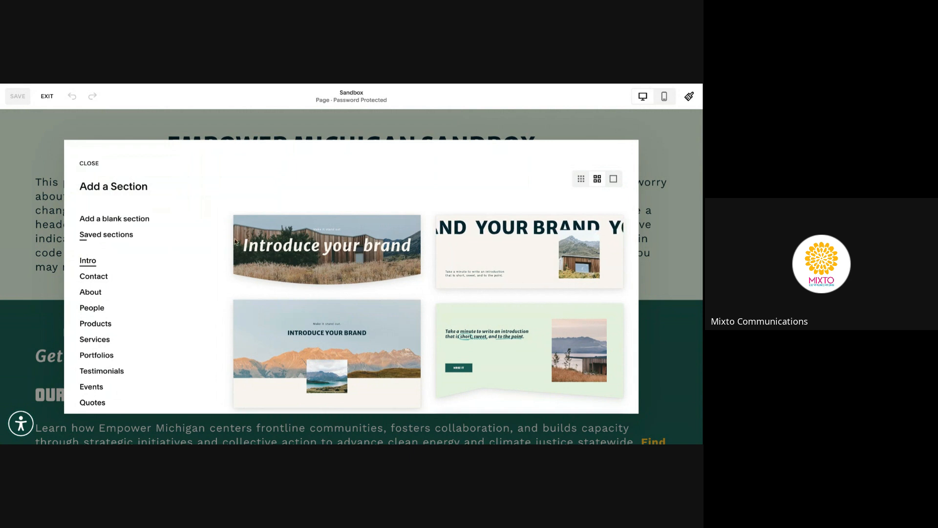
scroll(206, 263, down, 1)
scroll(367, 277, down, 5)
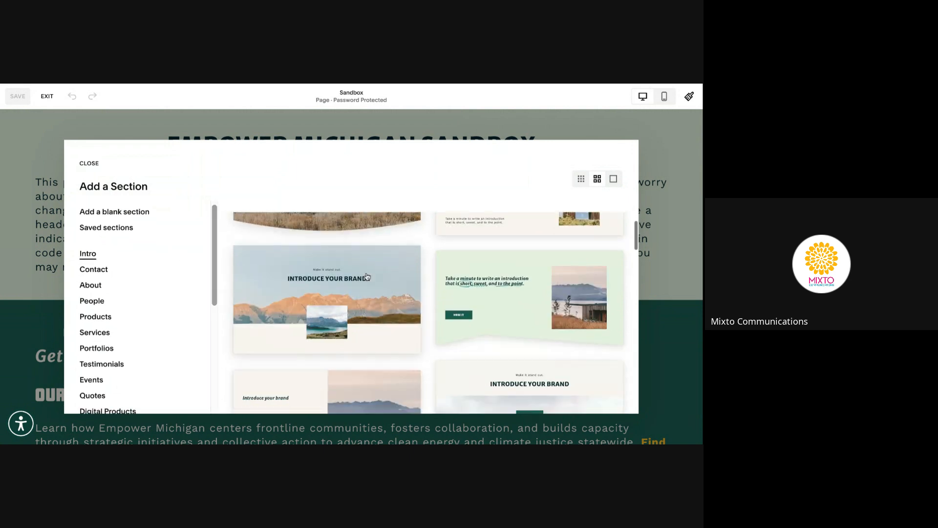
click(104, 270)
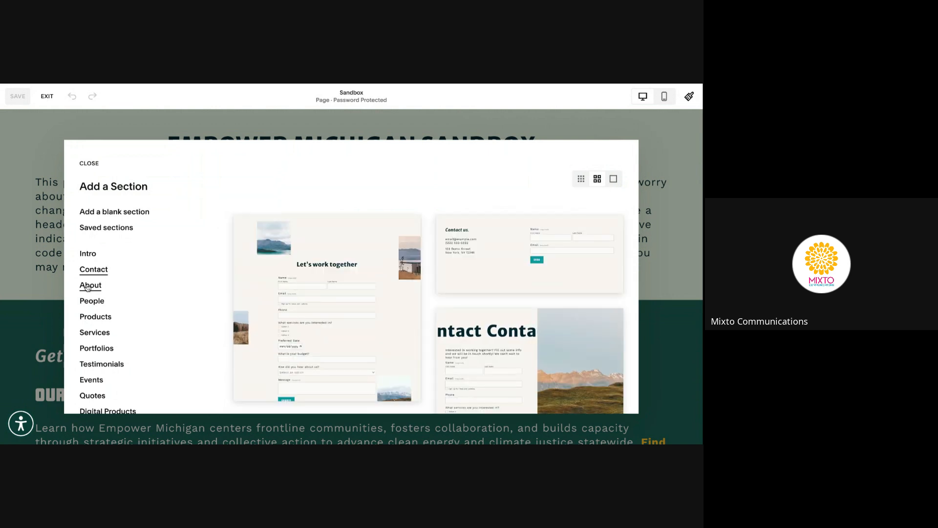
click(89, 286)
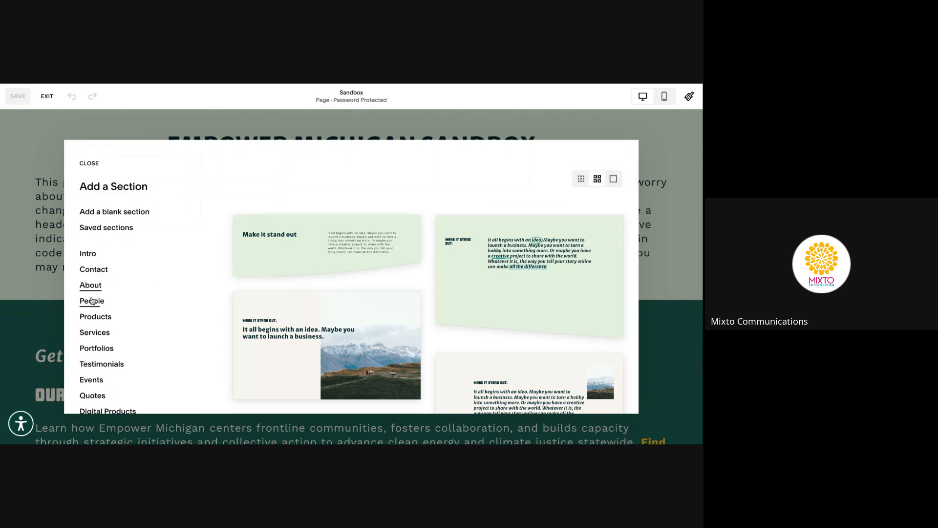
click(92, 302)
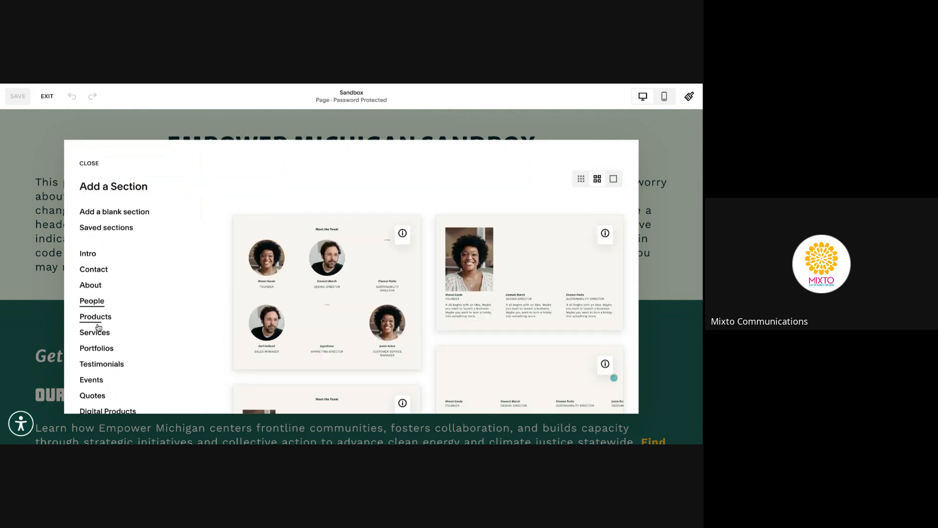
click(97, 324)
click(95, 332)
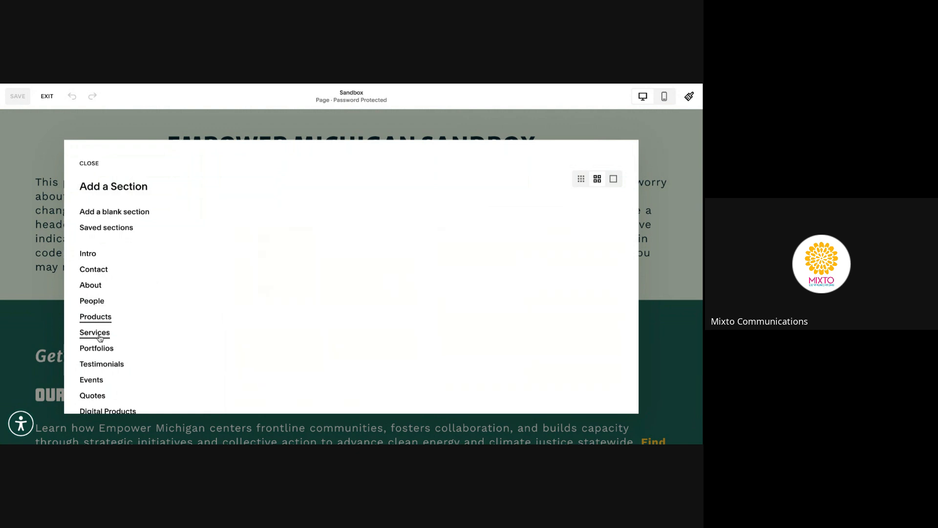
click(100, 351)
click(102, 364)
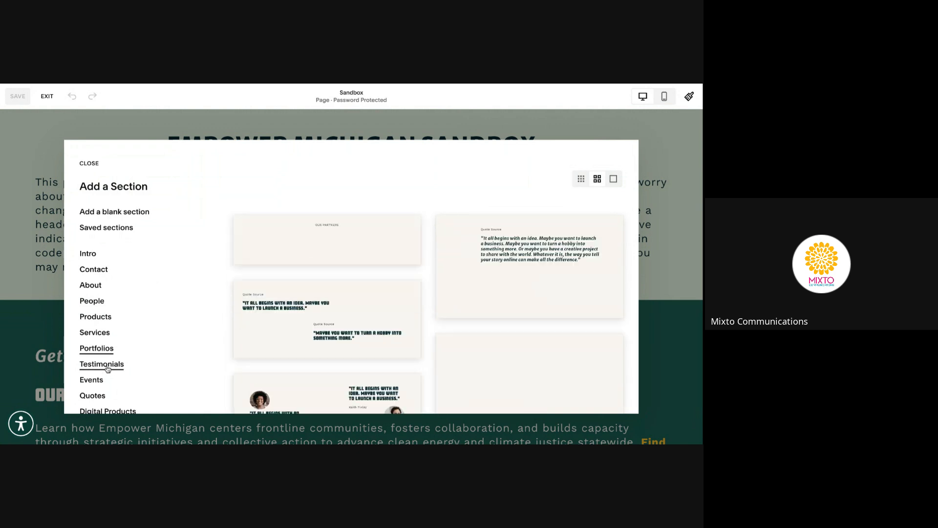
Insert the two-column Members card from Saved sections below the Sandbox intro text
click(123, 234)
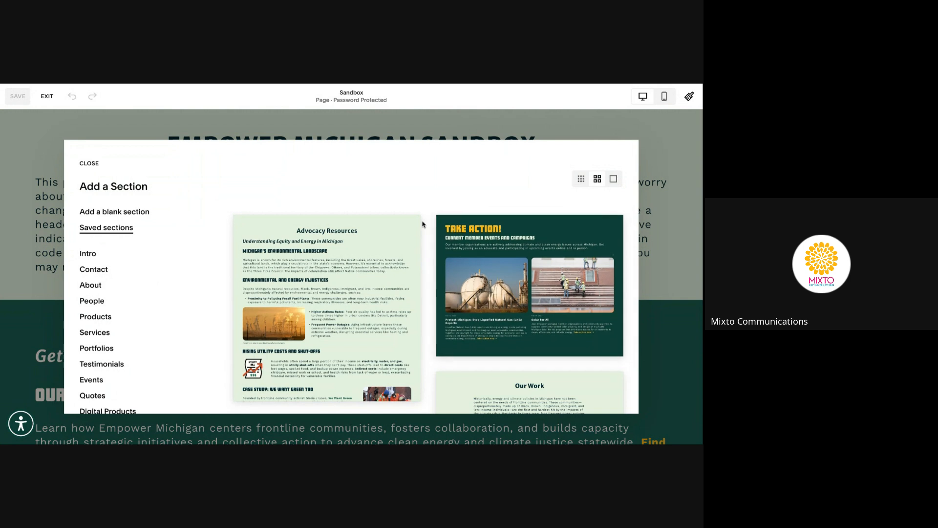
scroll(429, 234, down, 1)
scroll(428, 234, up, 1)
scroll(428, 313, down, 10)
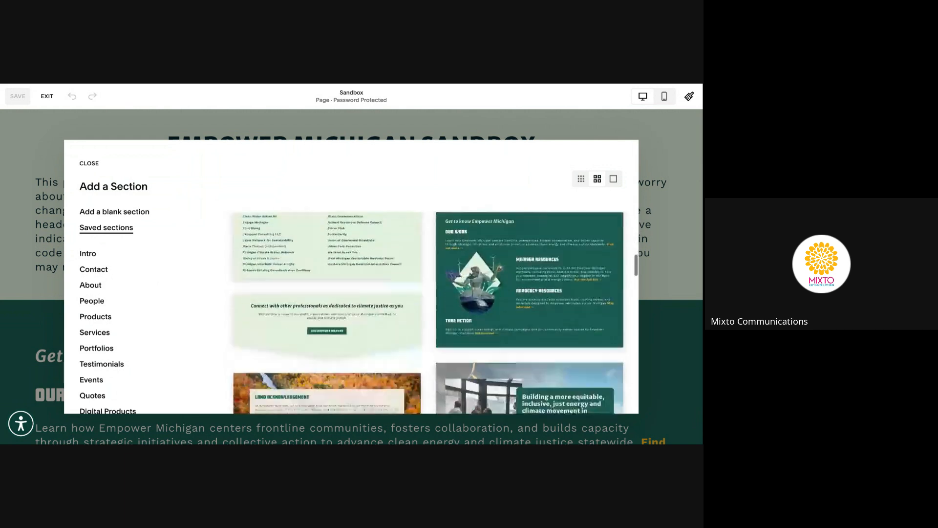
scroll(429, 313, down, 5)
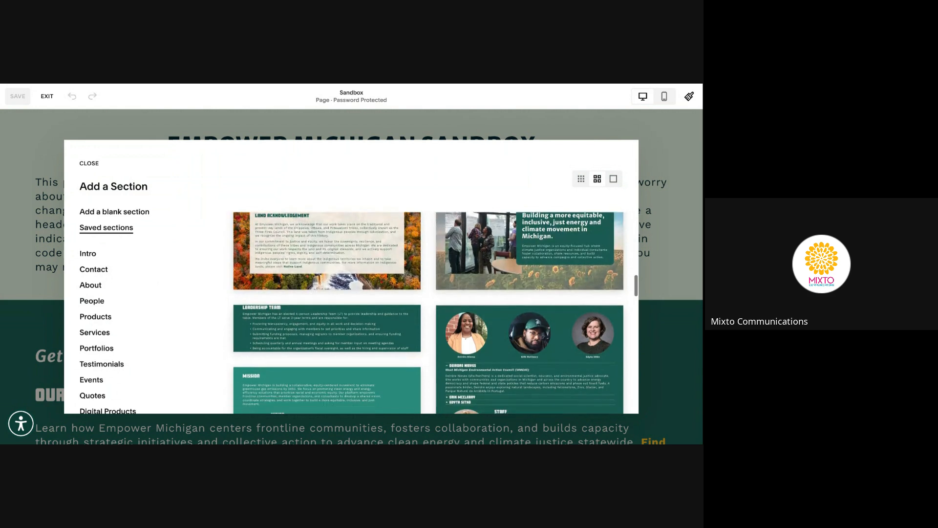
scroll(435, 312, down, 5)
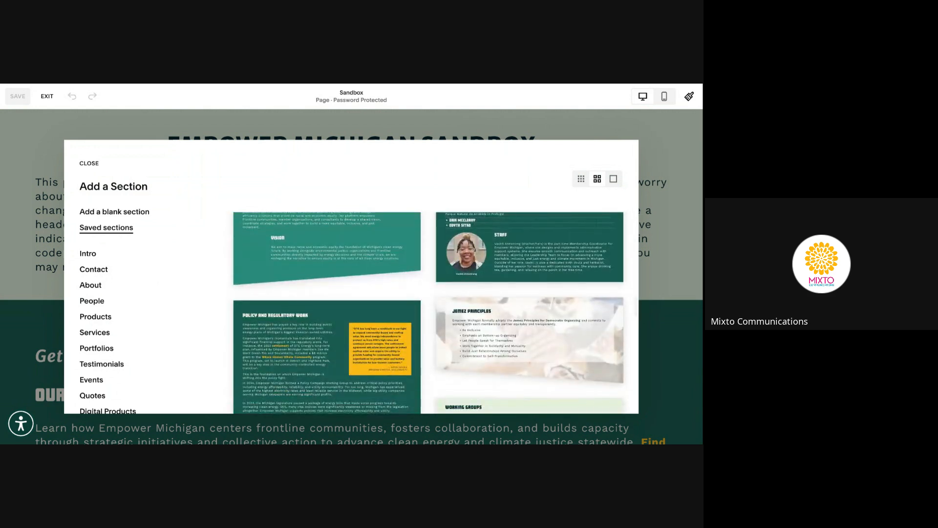
scroll(434, 313, down, 10)
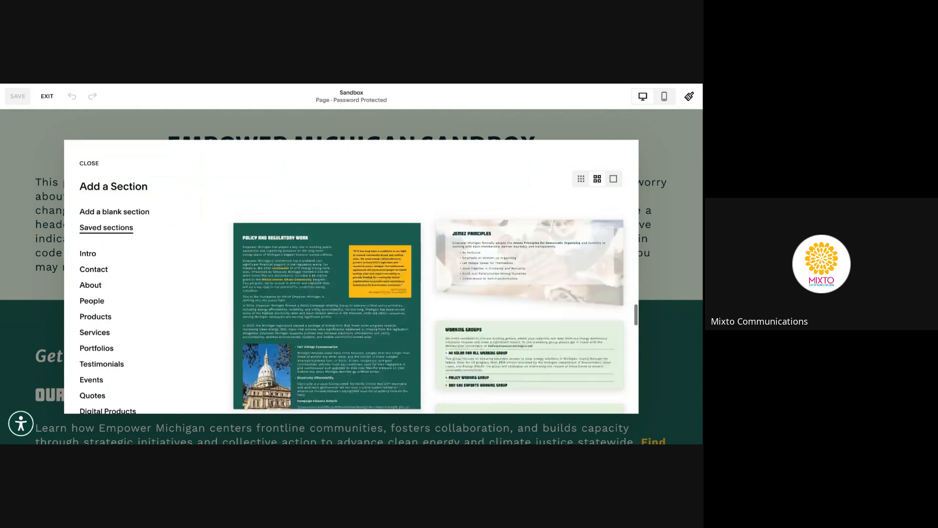
scroll(434, 312, down, 10)
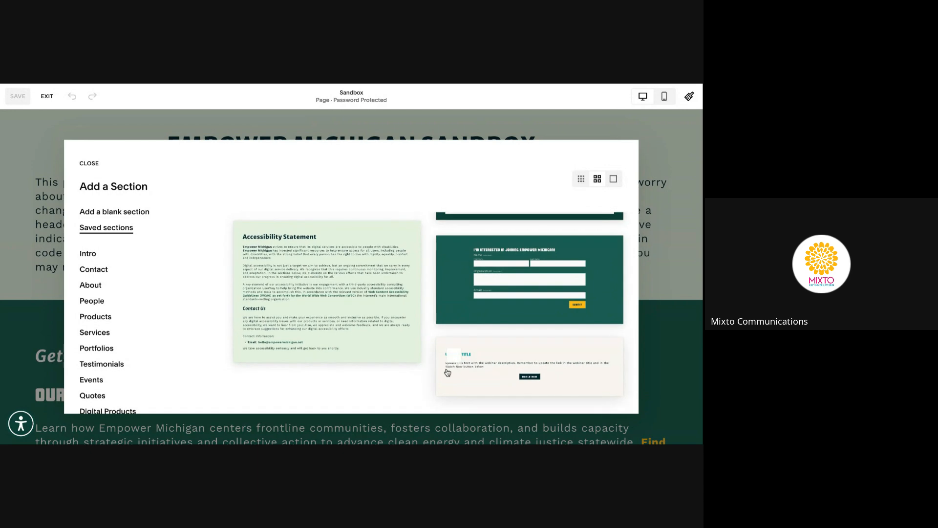
scroll(433, 315, up, 3)
scroll(435, 310, up, 2)
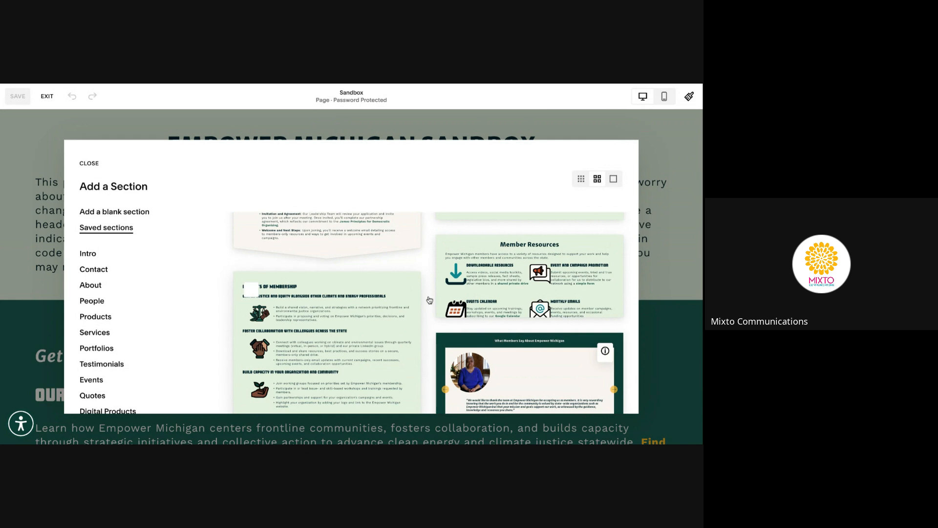
scroll(435, 308, up, 5)
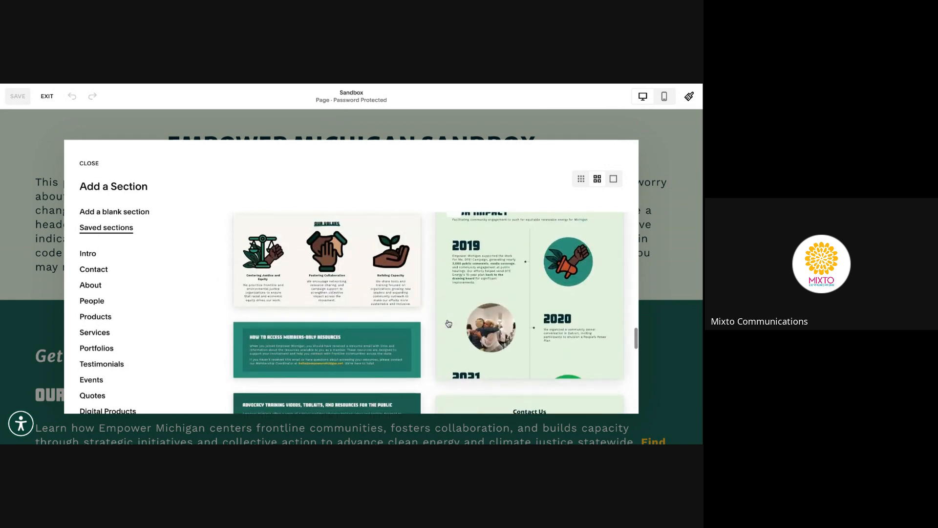
scroll(449, 324, up, 8)
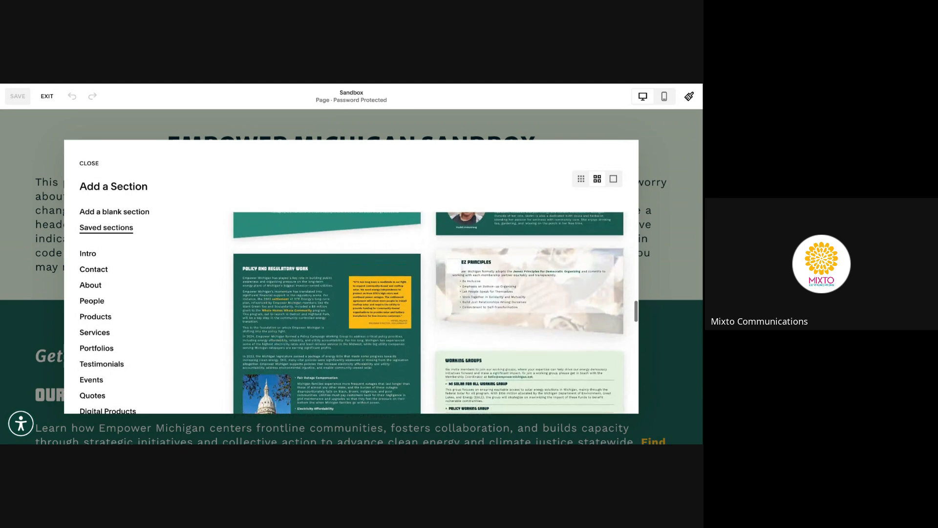
scroll(430, 312, up, 8)
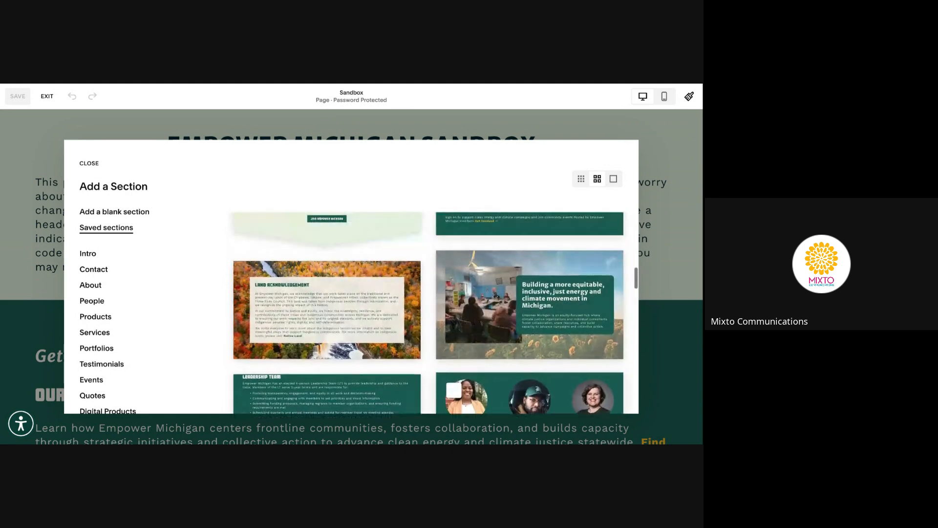
scroll(453, 390, up, 8)
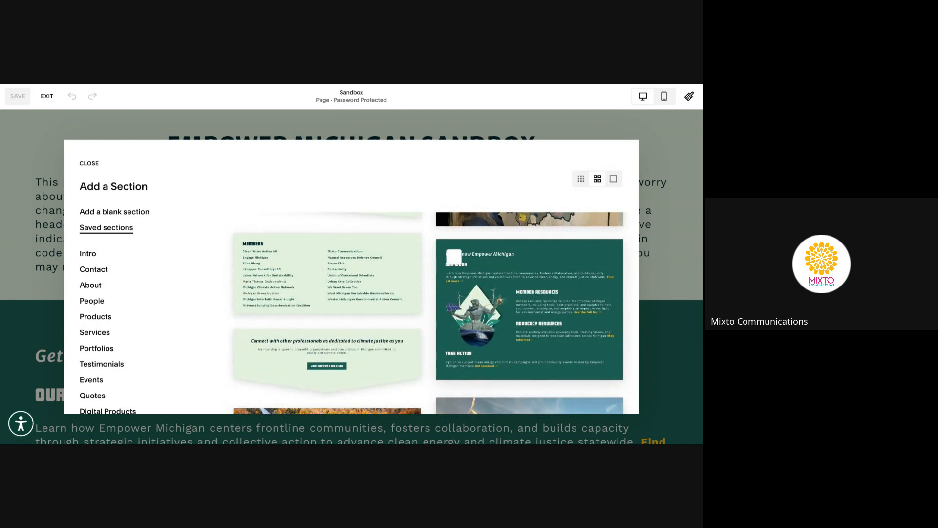
scroll(430, 313, up, 5)
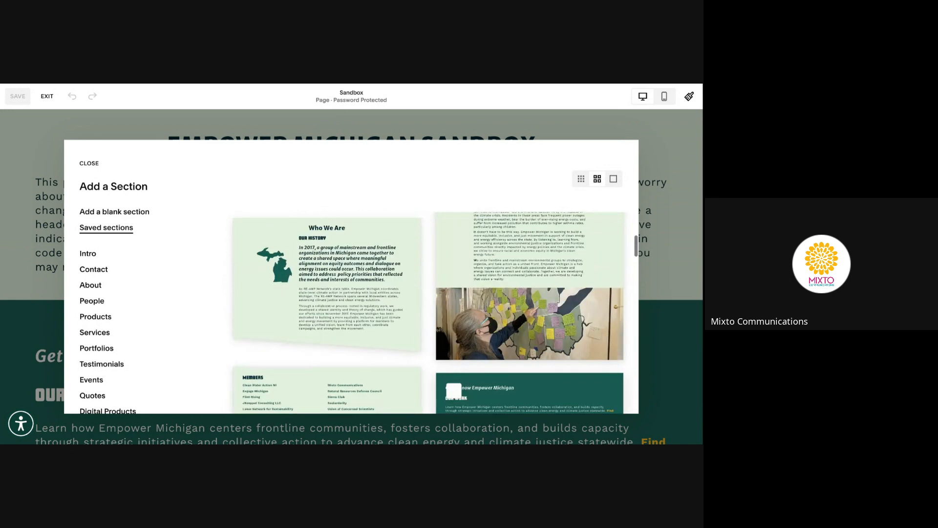
scroll(430, 313, down, 3)
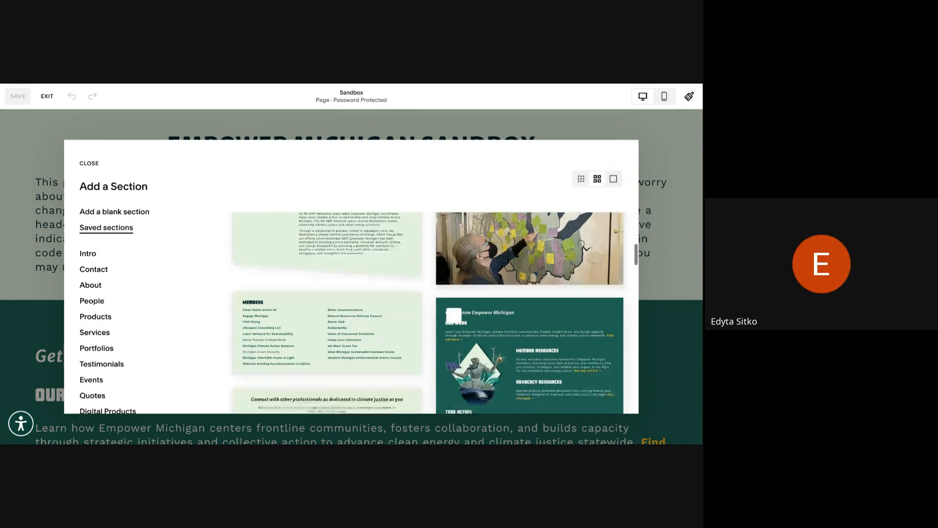
scroll(430, 313, down, 2)
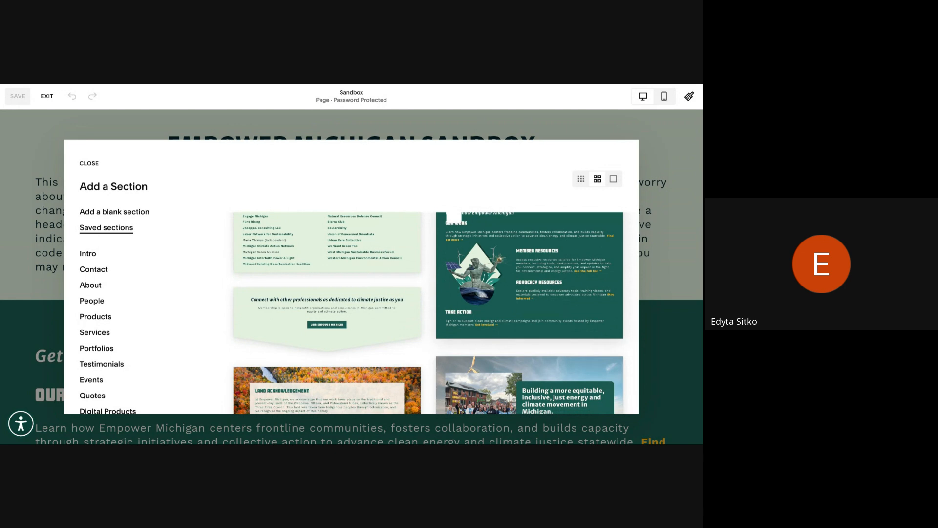
scroll(338, 370, down, 3)
scroll(339, 370, up, 6)
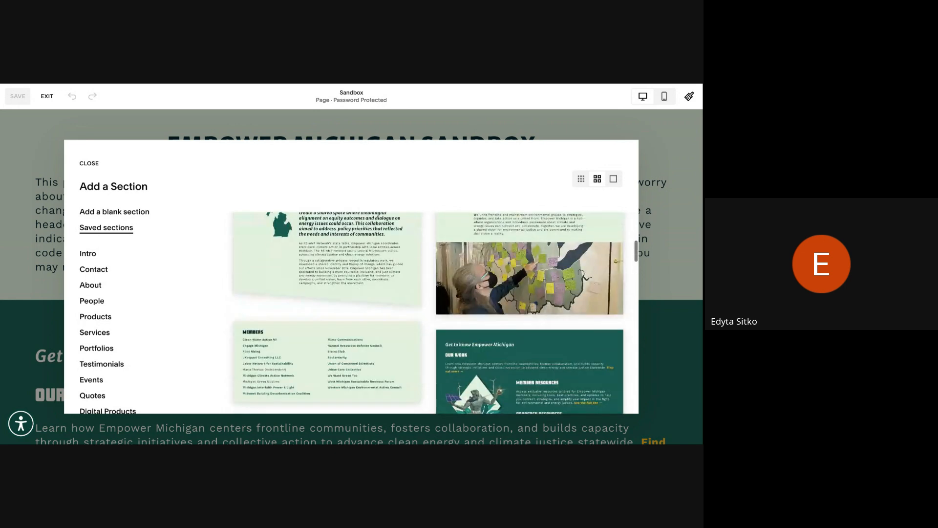
click(401, 360)
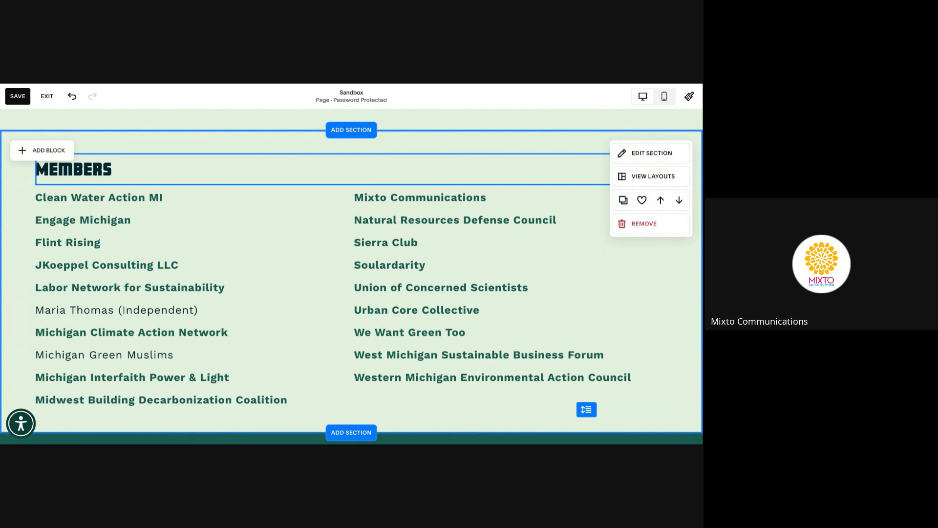
click(122, 169)
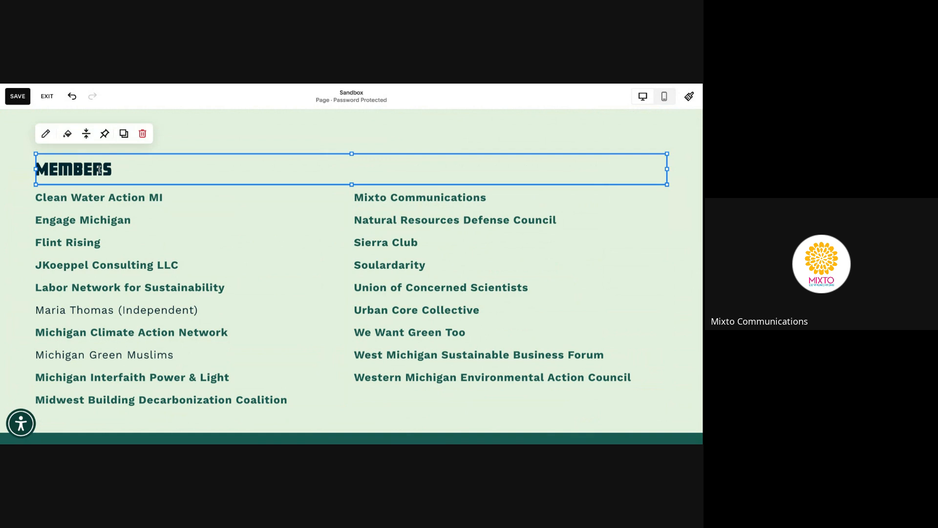
click(131, 168)
click(10, 166)
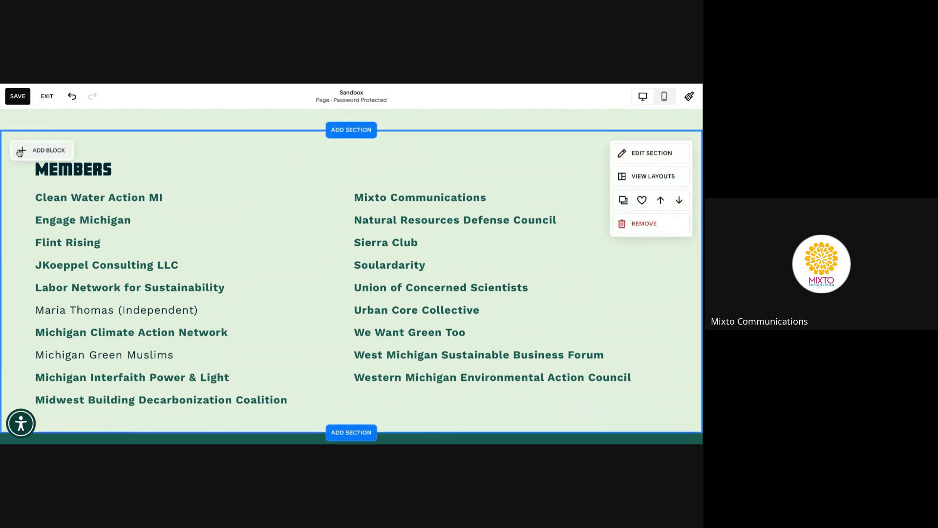
click(32, 152)
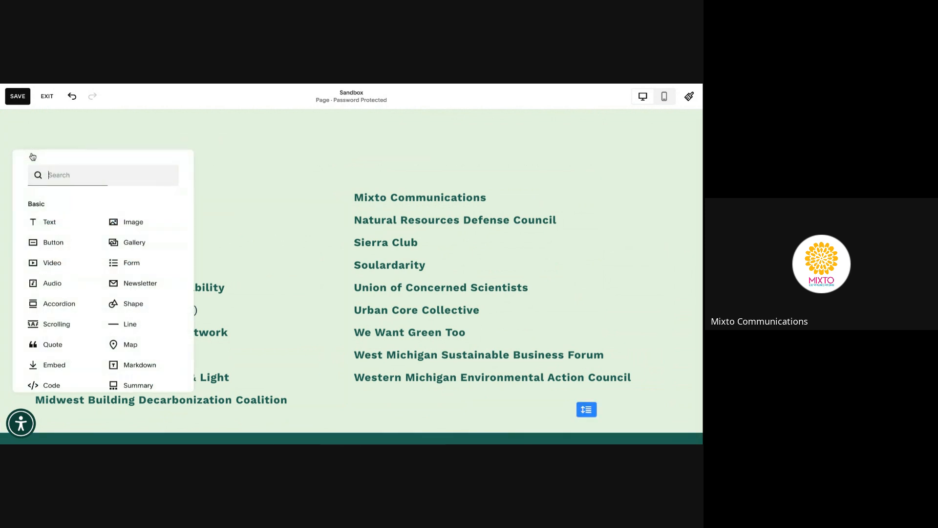
click(256, 134)
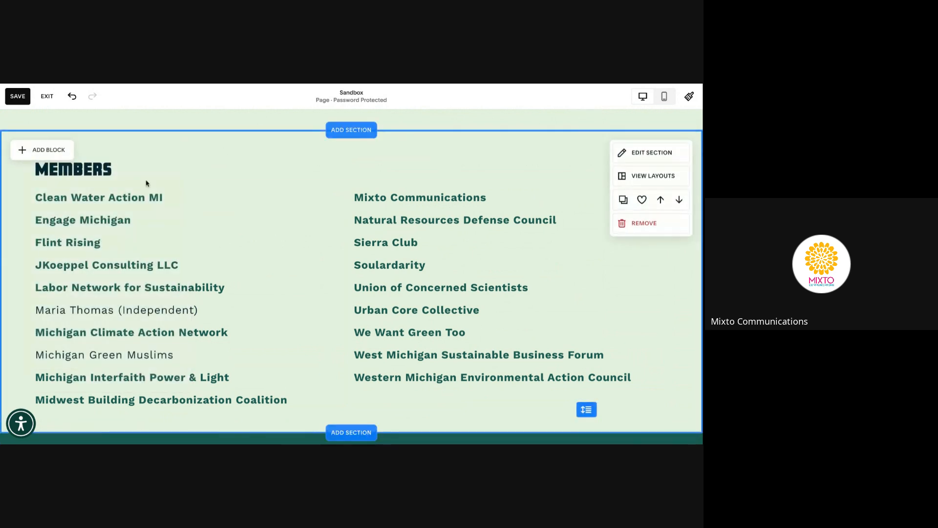
Type 'Detroit Disability Power' on a new line after Clean Water Action MI and select that line
click(173, 198)
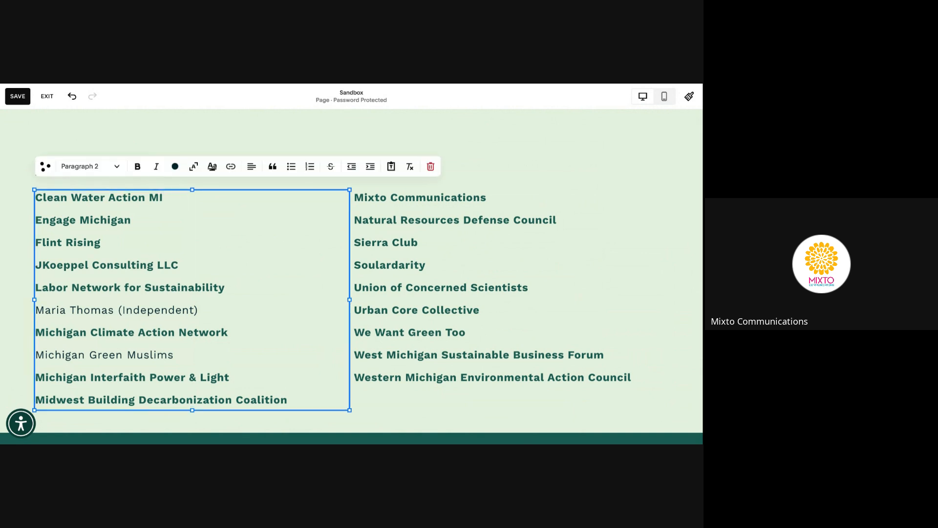
key(Return)
text(Detroi)
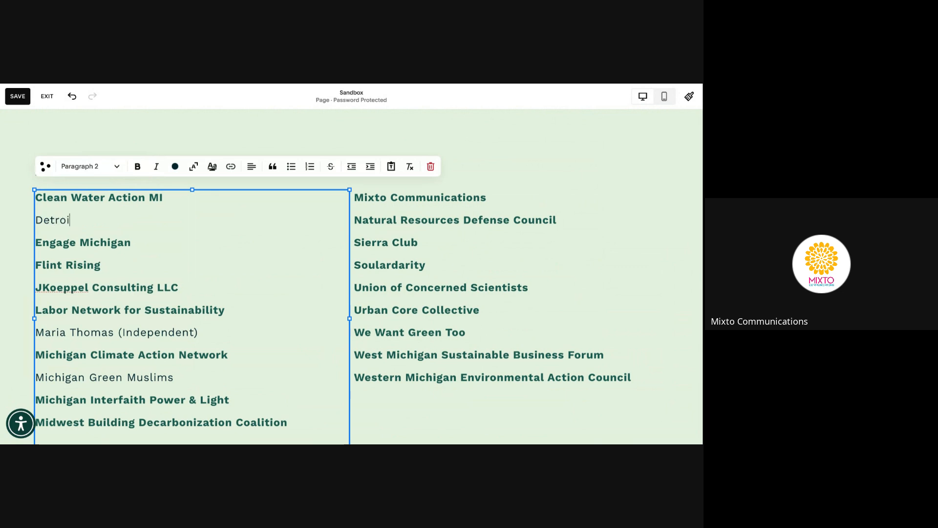
text(t Disability Power)
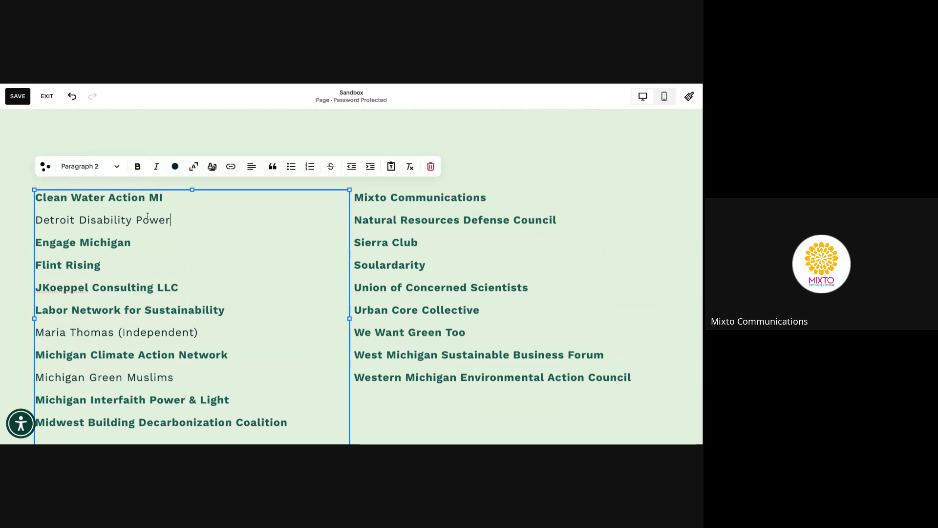
click(174, 201)
triple_click(38, 220)
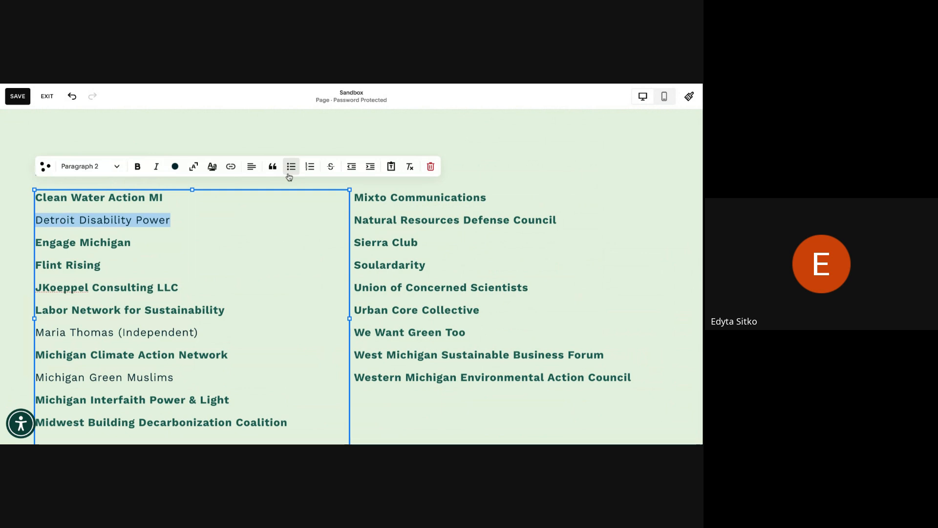
click(90, 166)
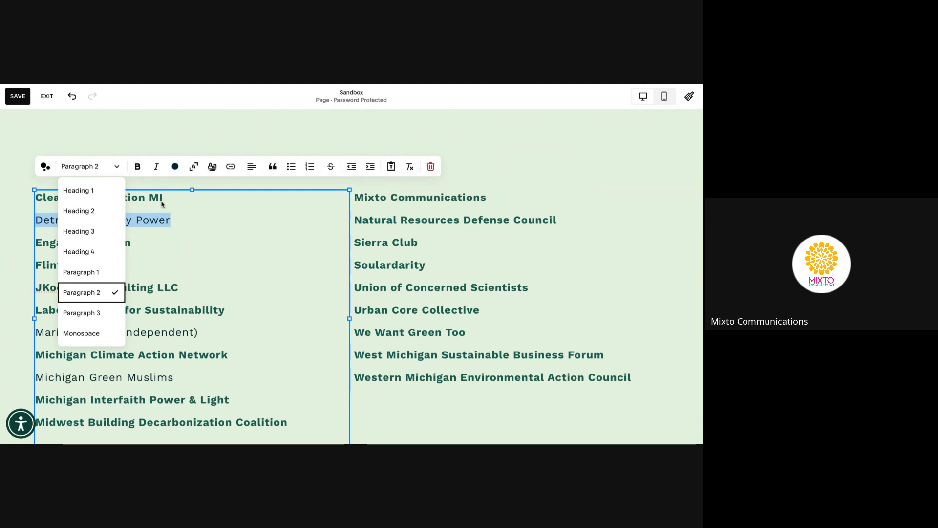
click(208, 214)
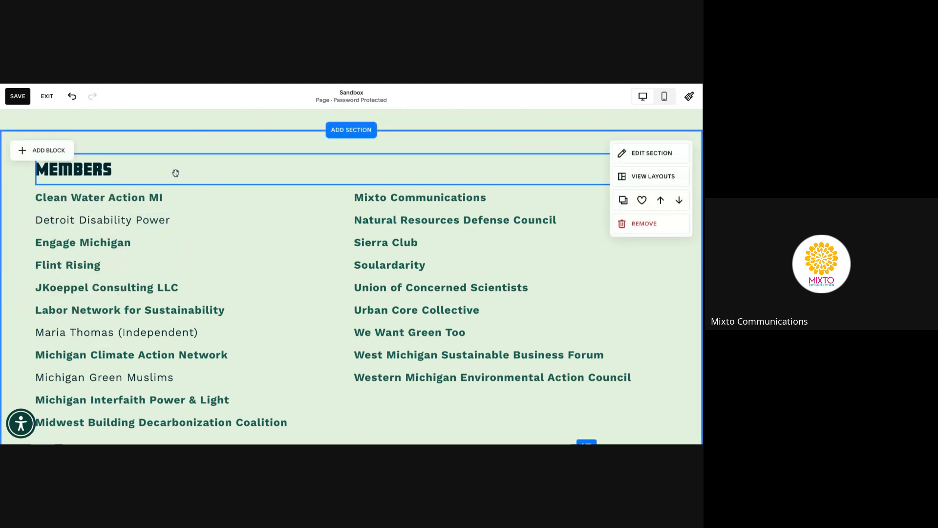
double_click(83, 169)
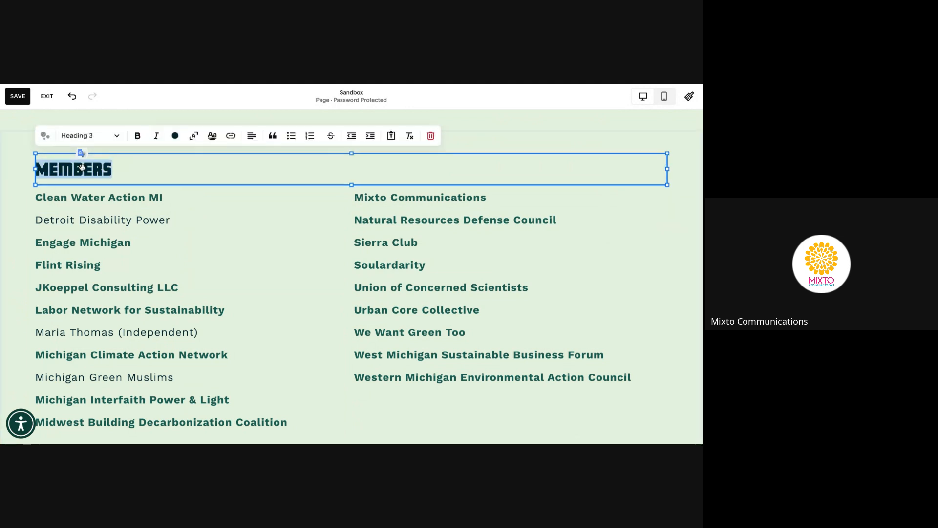
click(120, 138)
click(188, 207)
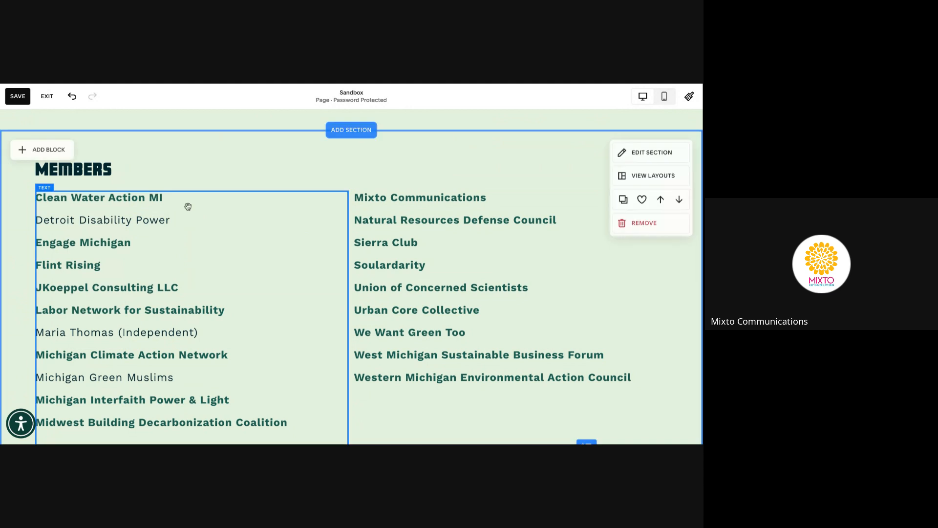
click(171, 218)
drag(171, 219, 36, 219)
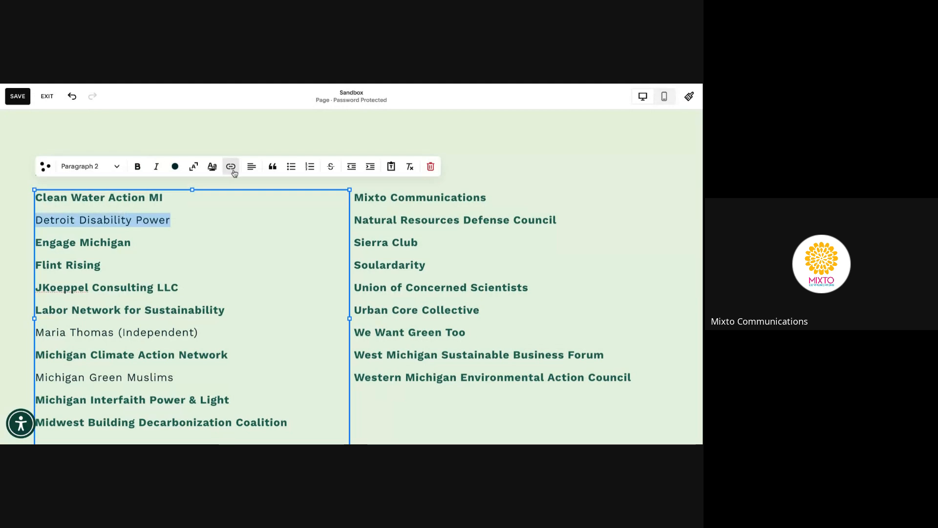
Link Detroit Disability Power to detroitdisability.org, opening in a new tab, and save the page
click(230, 166)
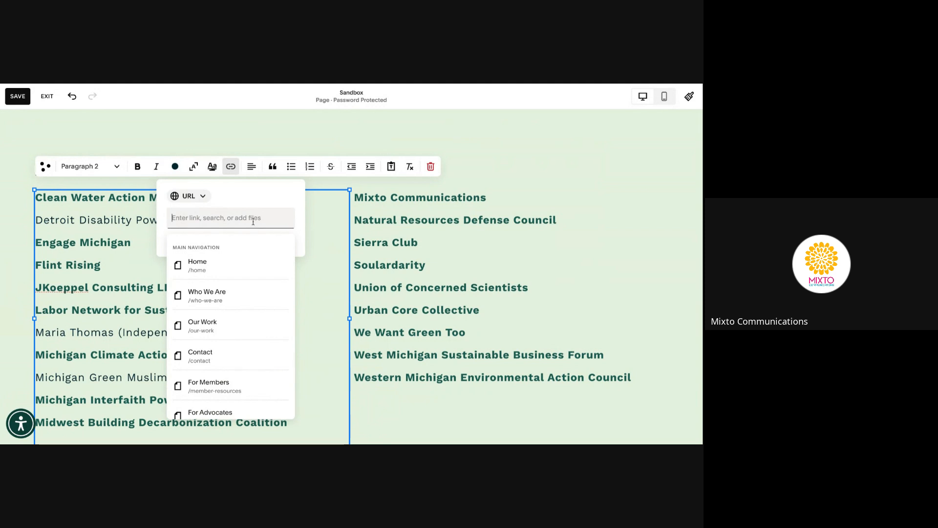
text(detroitdisability.org)
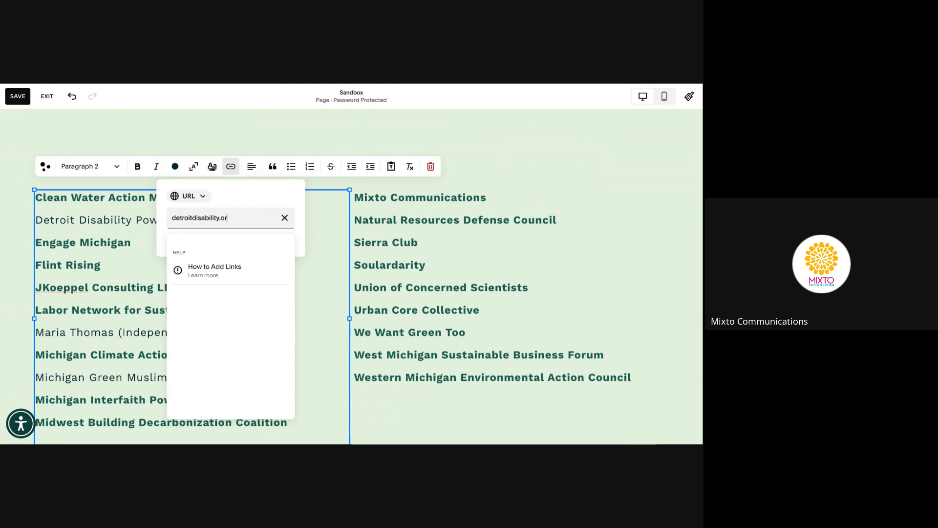
click(259, 197)
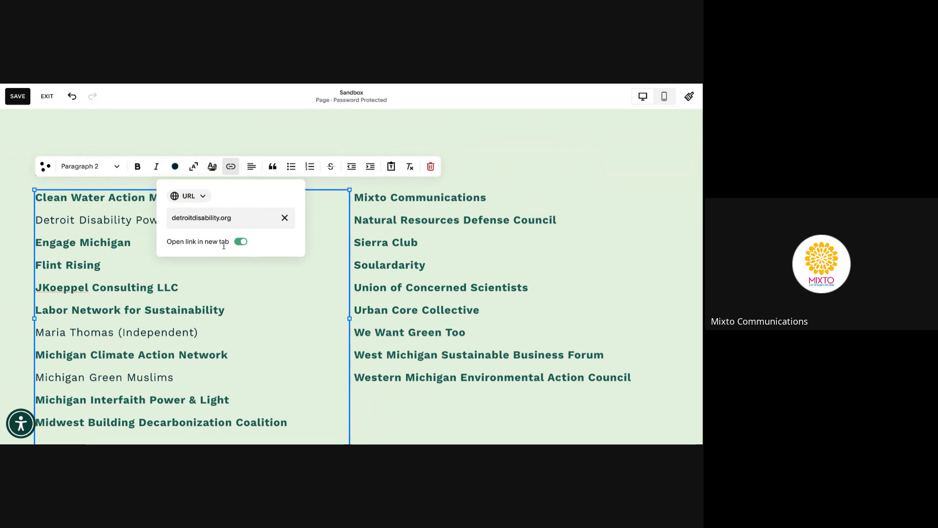
click(225, 288)
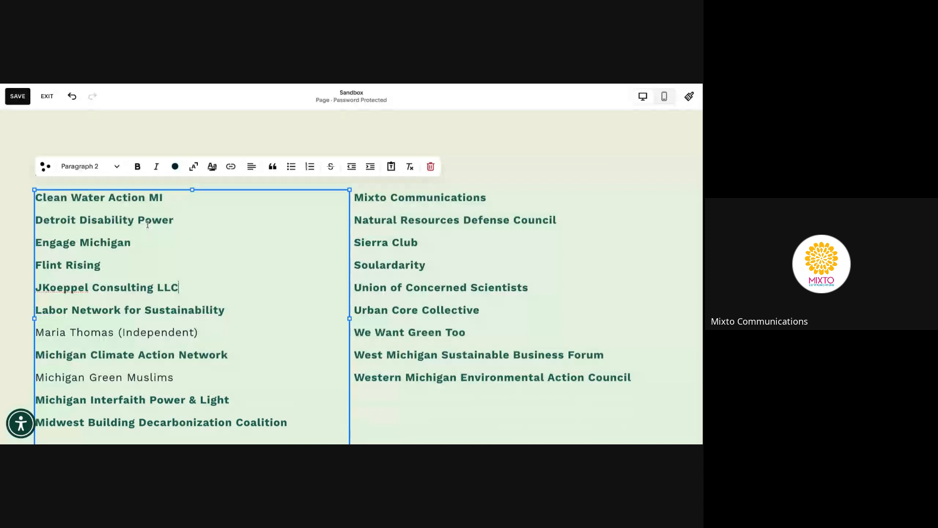
click(18, 96)
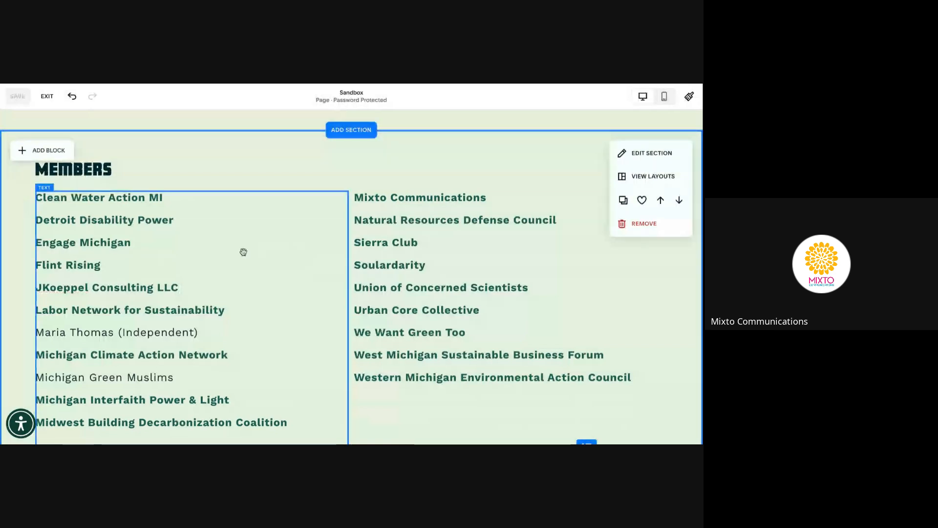
Cut the Midwest Building Decarbonization Coalition line from the left column, undoing the accidental block removal
scroll(245, 252, down, 1)
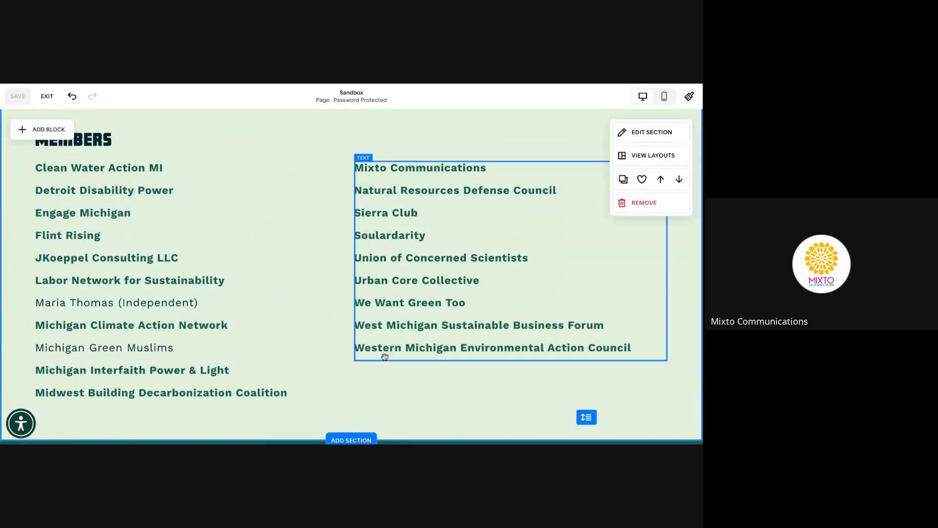
click(297, 395)
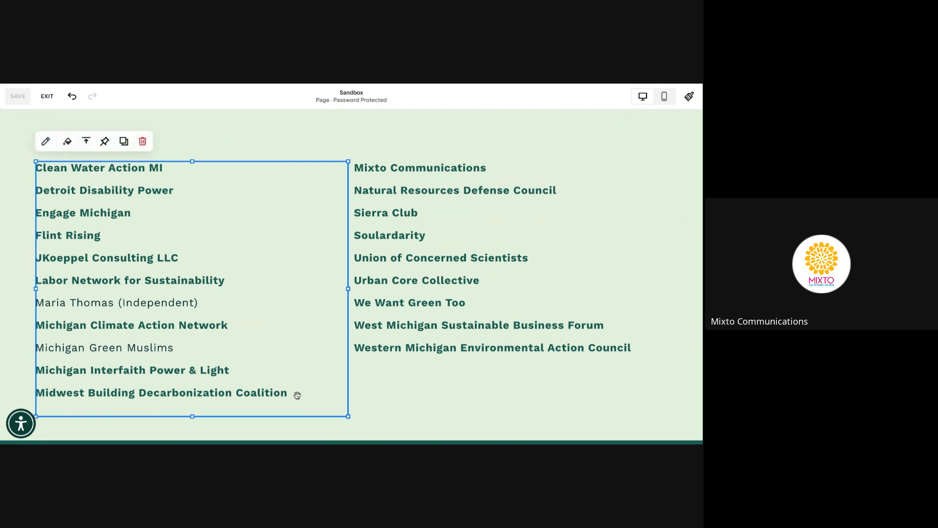
click(297, 395)
drag(287, 394, 37, 390)
key(ctrl+x)
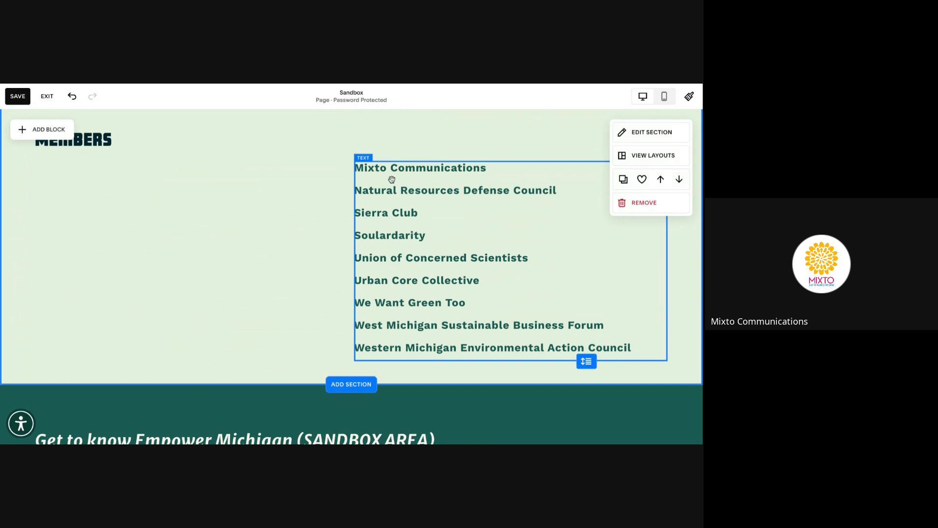
key(ctrl+z)
click(293, 394)
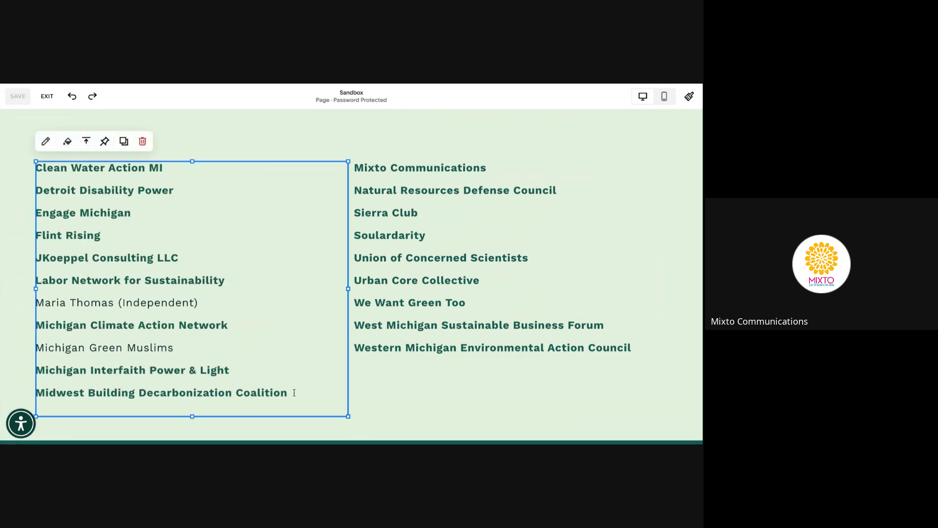
drag(288, 394, 36, 393)
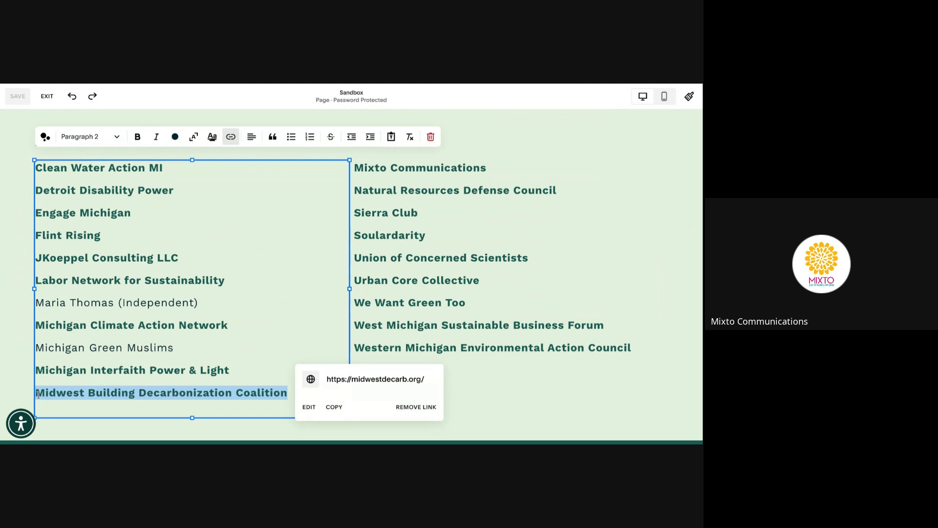
click(449, 172)
Paste the Midwest line as a new first line above Mixto Communications in the right column
click(403, 170)
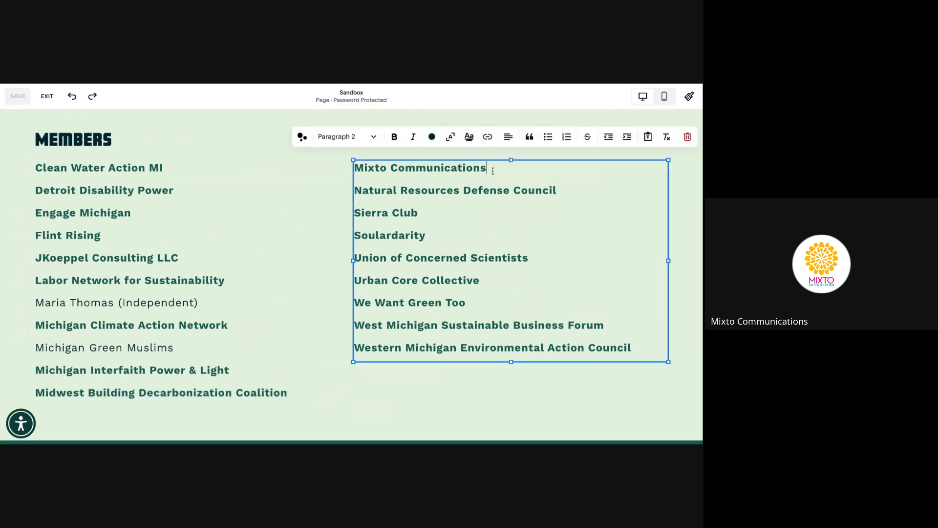
key(Escape)
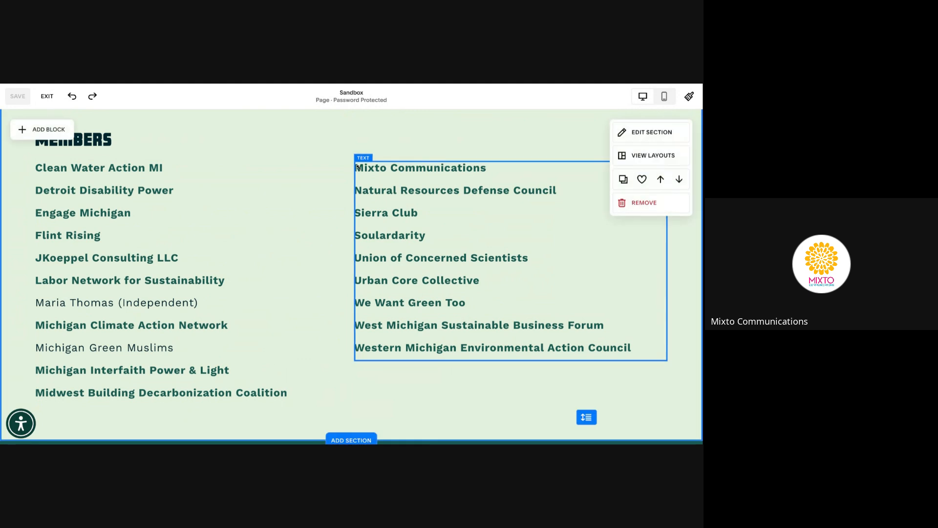
click(376, 169)
click(386, 168)
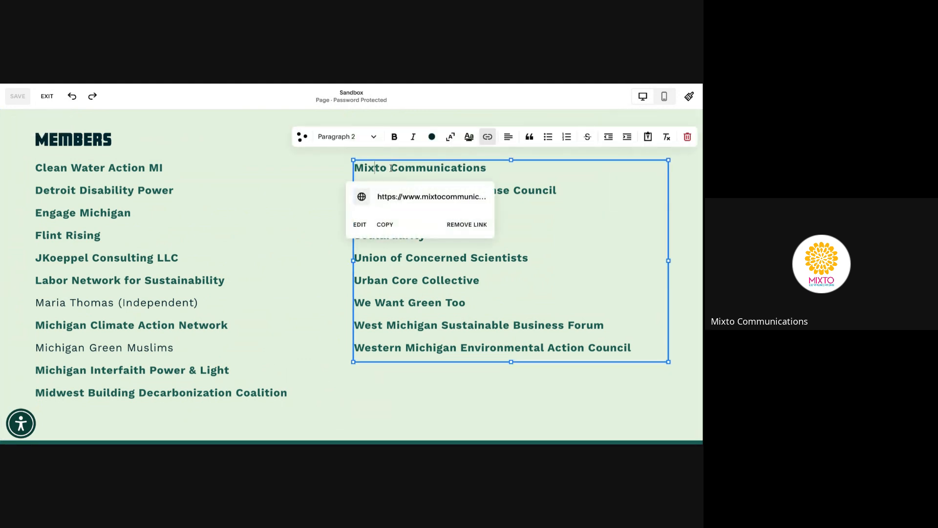
key(Return)
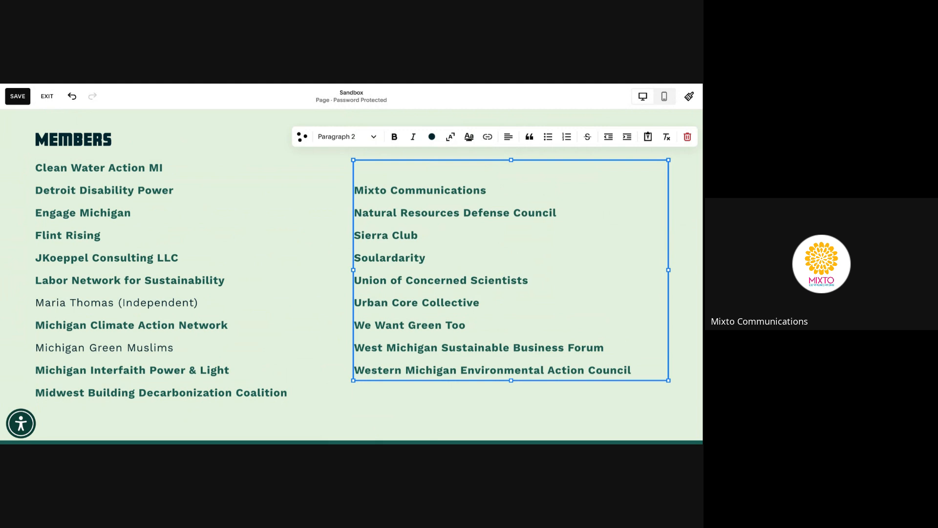
key(ctrl+v)
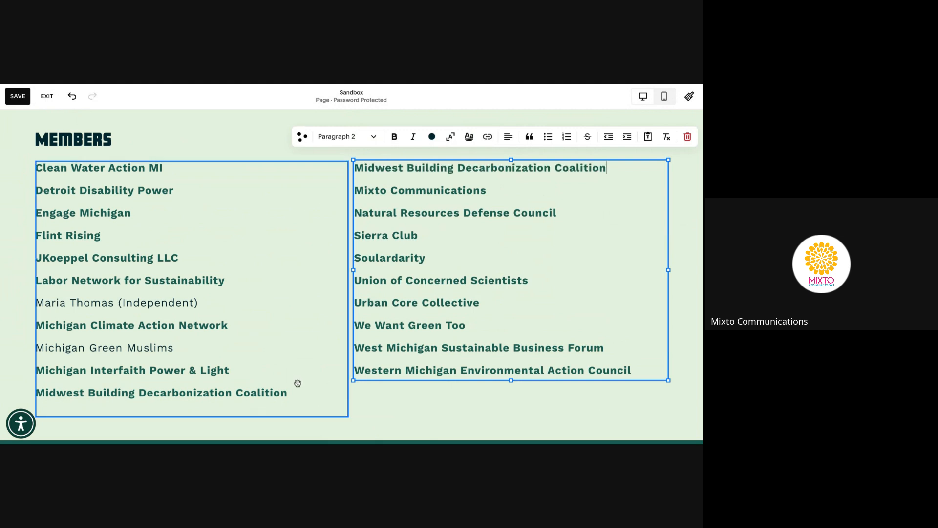
Delete the duplicate Midwest line from the end of the left column
click(298, 384)
click(298, 383)
key(shift+Home)
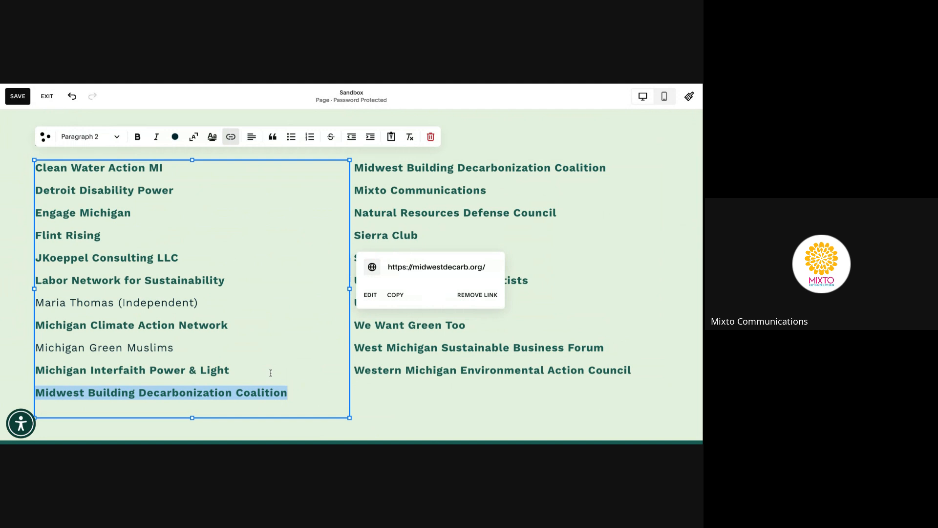
key(BackSpace)
click(434, 387)
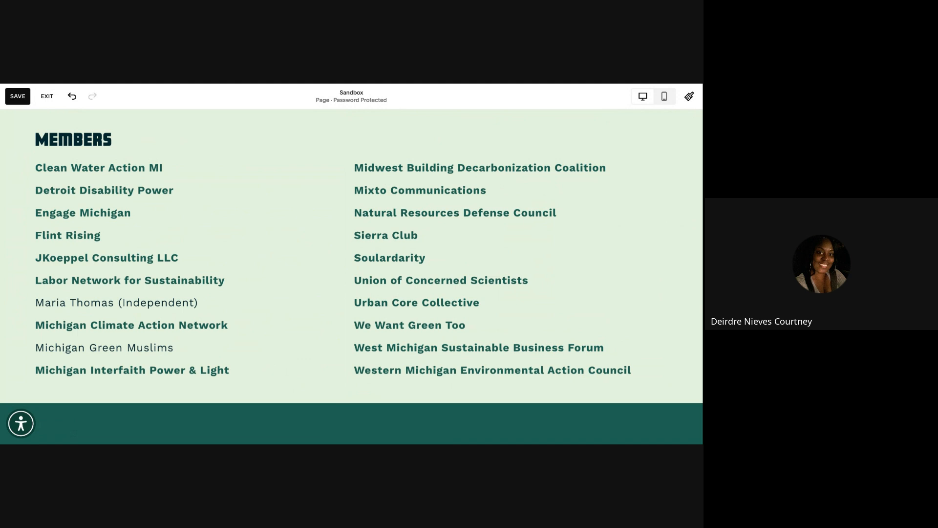
Review the rearranged two-column Members list and save the Sandbox page
scroll(438, 411, up, 3)
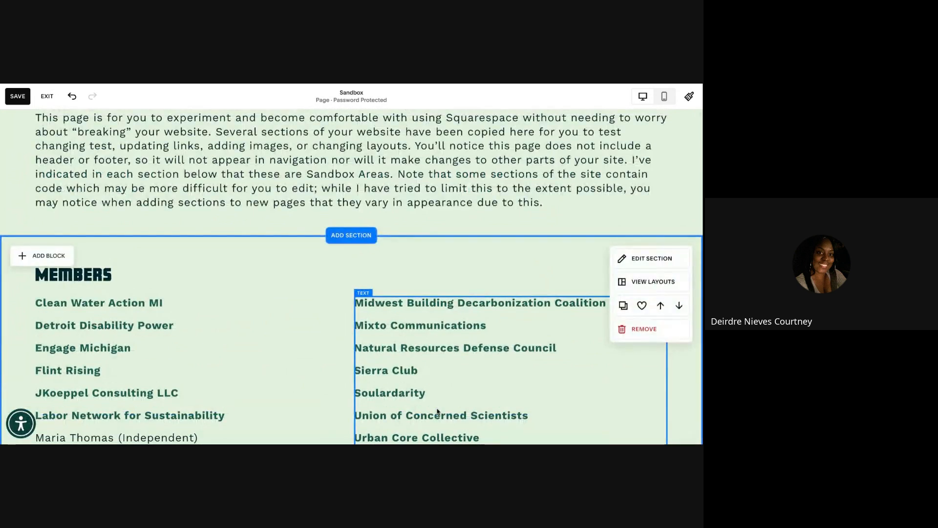
scroll(438, 411, down, 1)
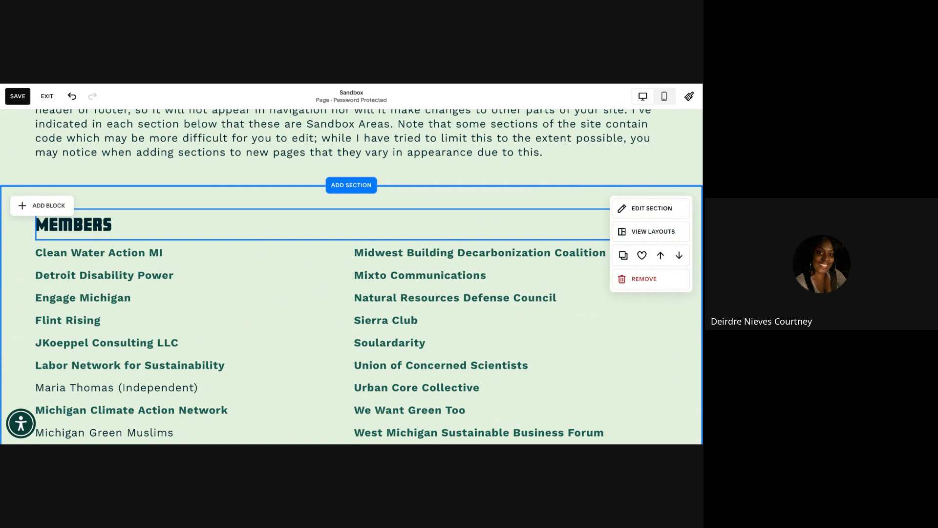
scroll(289, 344, down, 2)
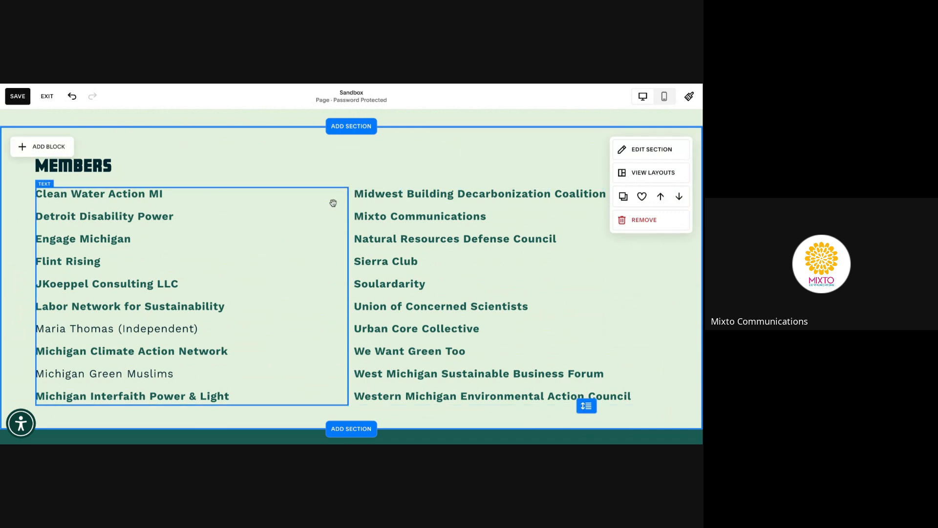
click(16, 93)
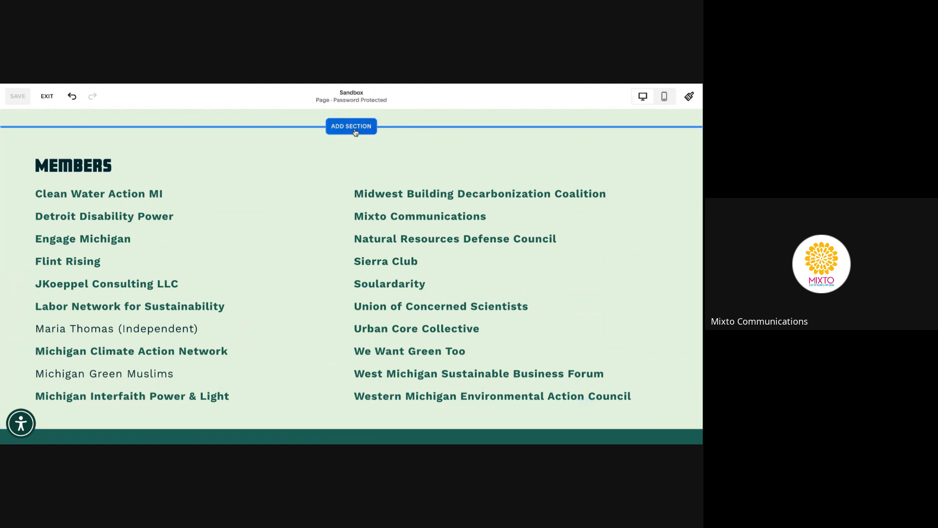
Add a blank section directly above the Members section
click(351, 126)
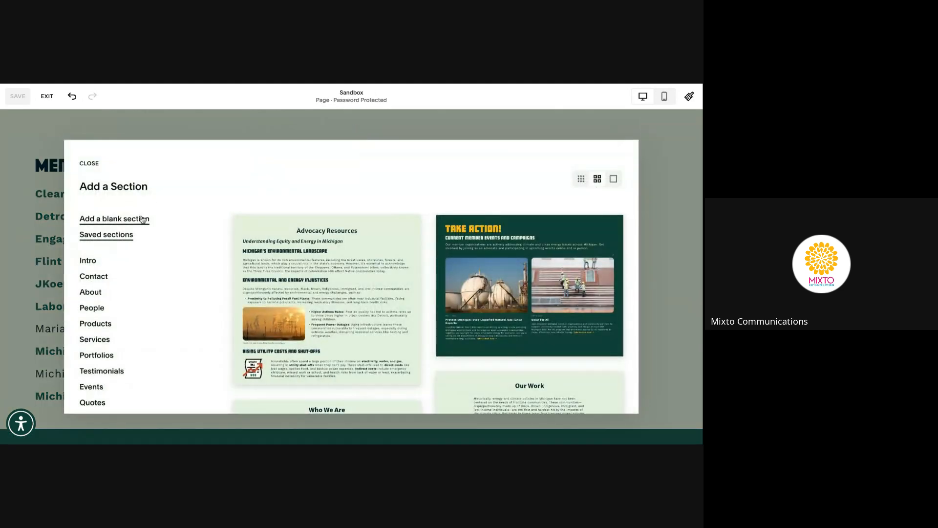
click(143, 219)
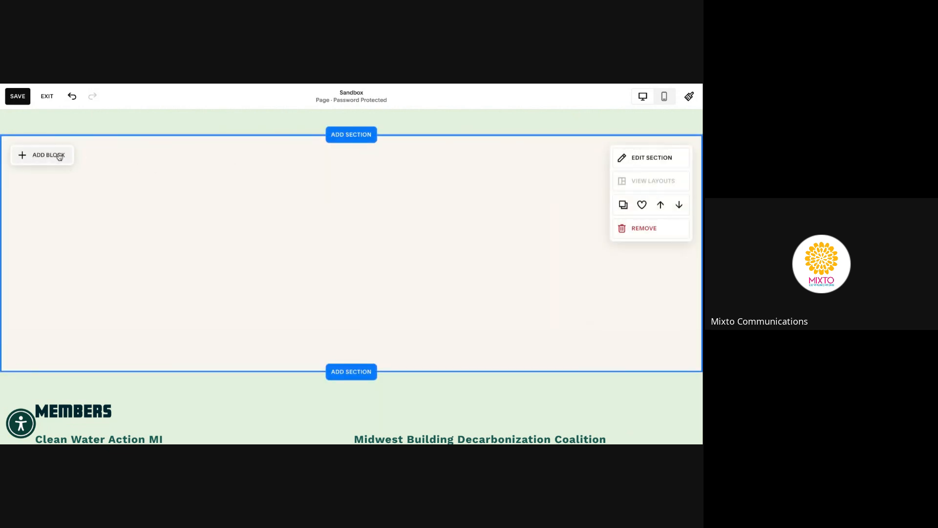
Add a text block reading 'Sample text' and 'sample text' on two lines
click(58, 155)
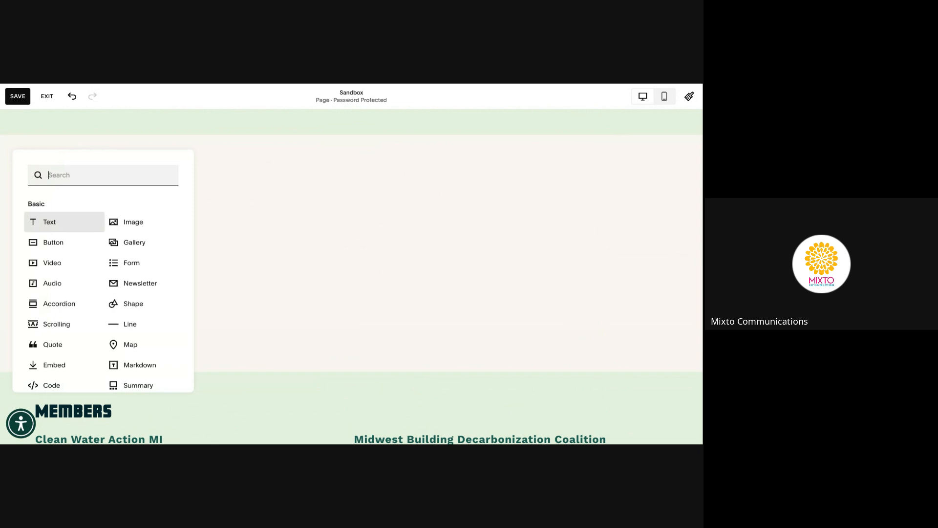
click(49, 222)
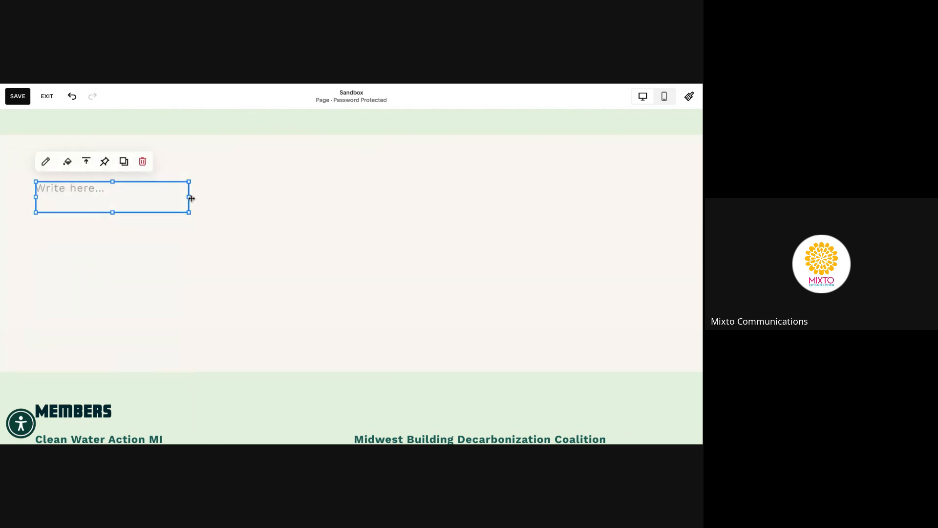
click(123, 193)
text(S)
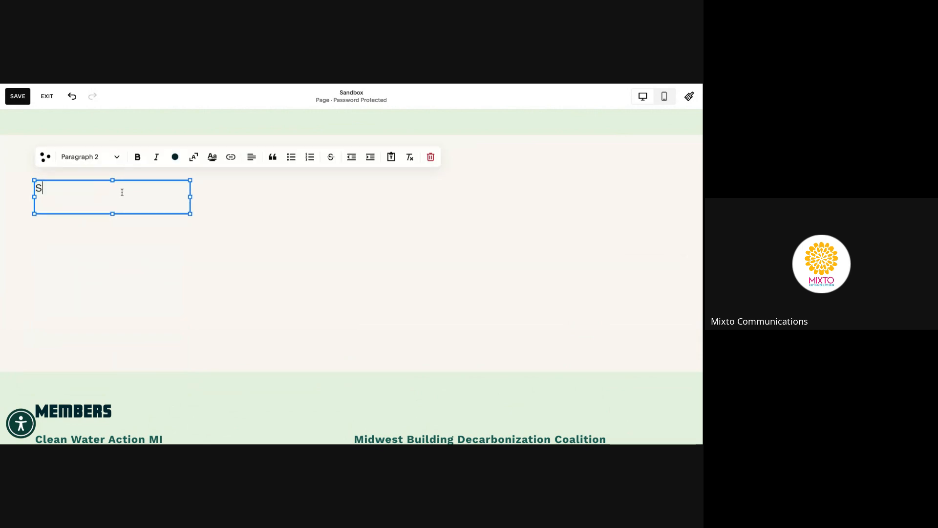
text(ample text)
key(Return)
text(sample )
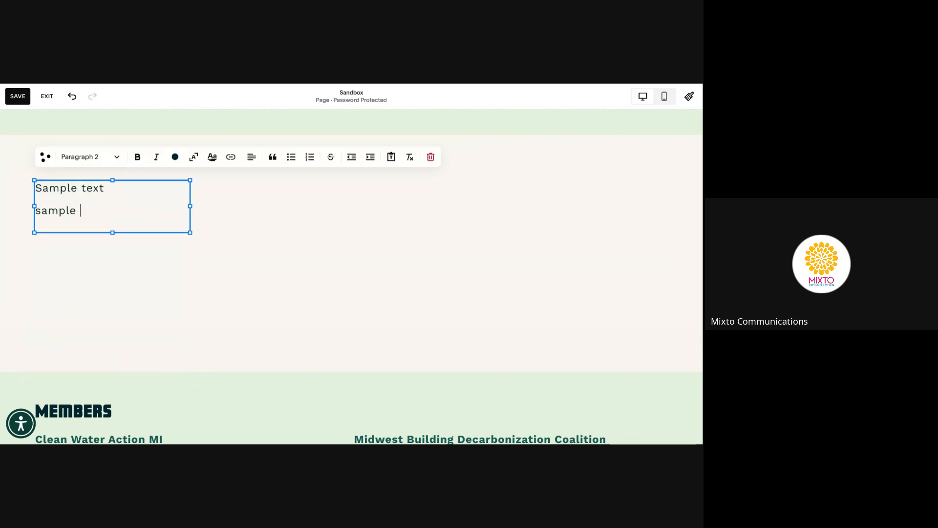
text(text)
key(Escape)
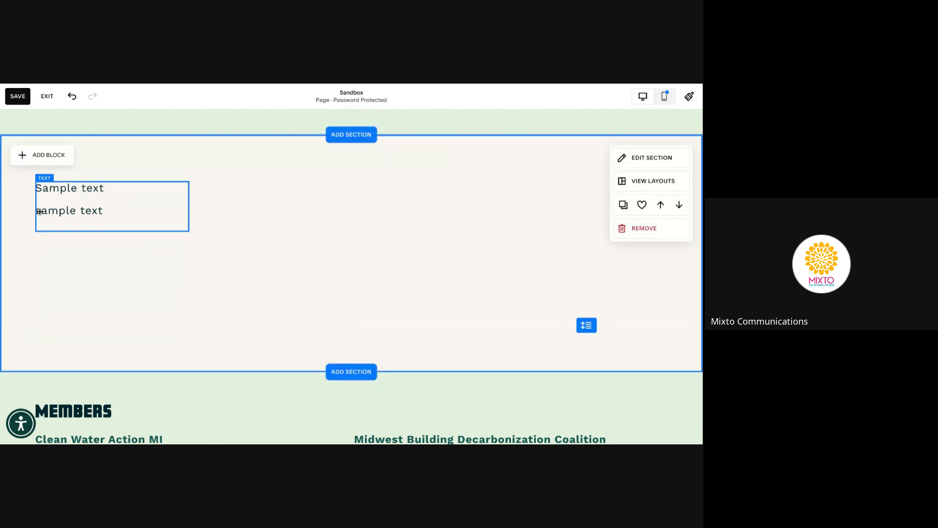
Capitalise the second line, make the first line Heading 1, and end the paragraph with a period
double_click(39, 211)
text(Sample)
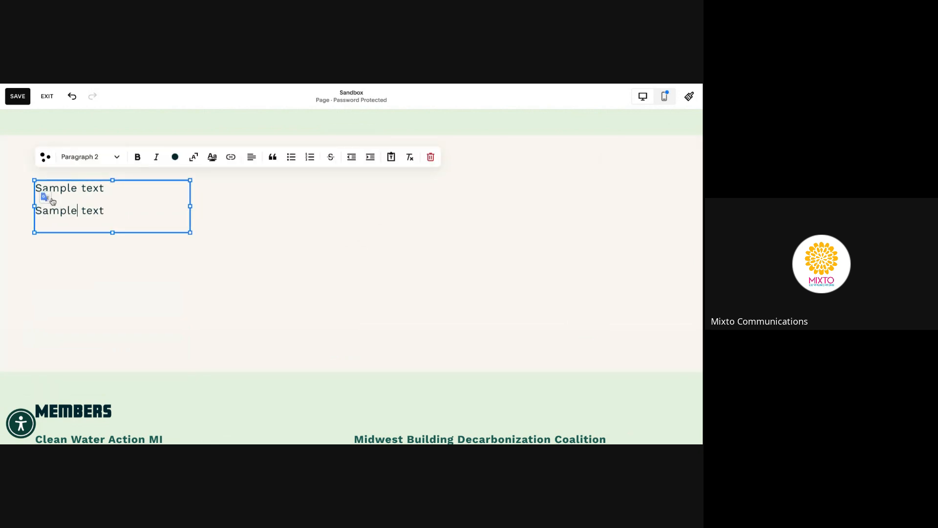
drag(104, 187, 37, 188)
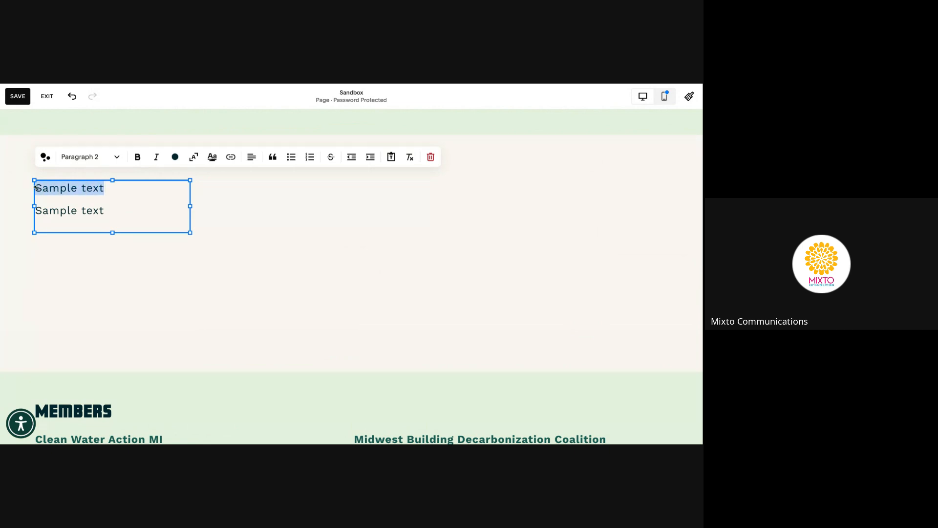
click(79, 157)
click(84, 181)
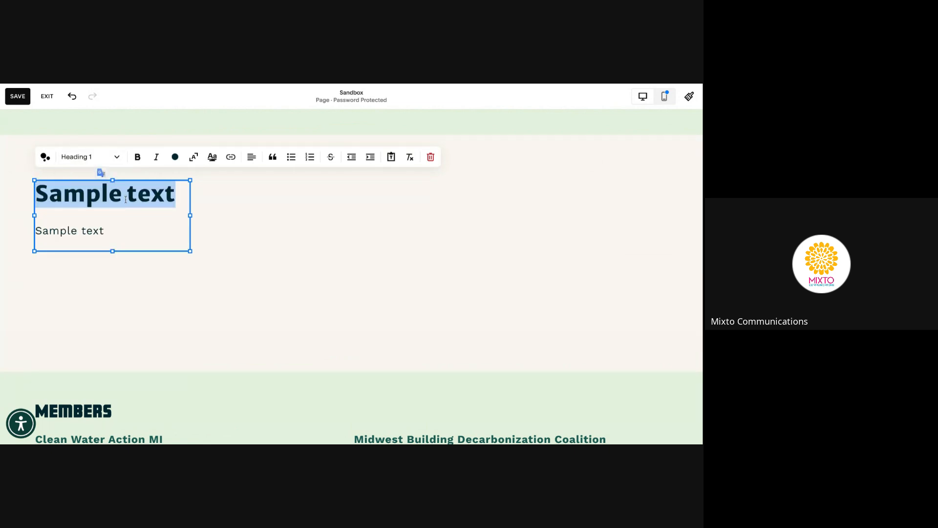
click(110, 231)
text(.)
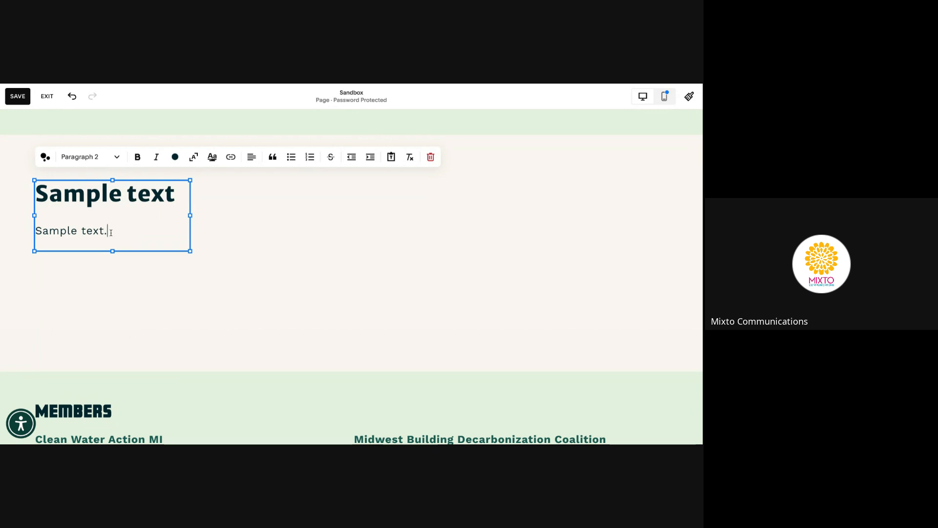
click(209, 237)
Widen the Sample text block and shift it to the right in the section
click(187, 222)
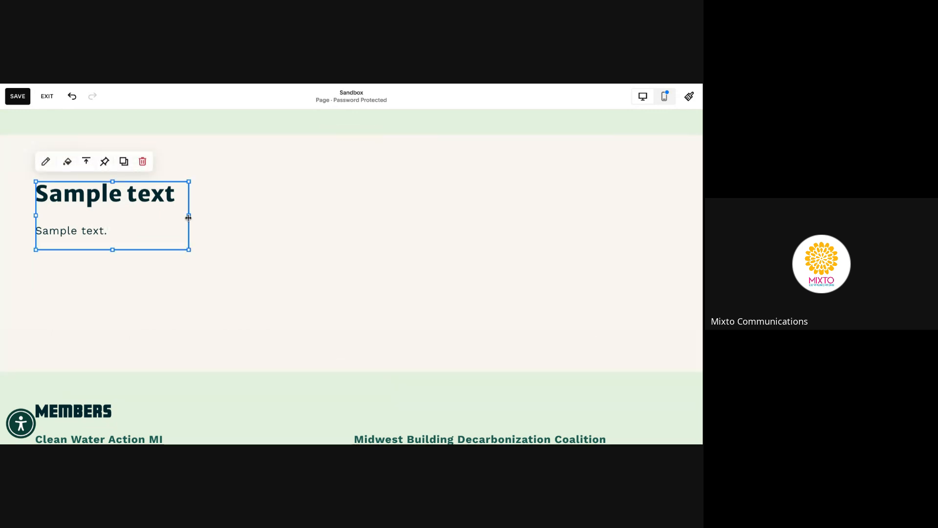
drag(188, 218, 507, 217)
scroll(193, 218, down, 1)
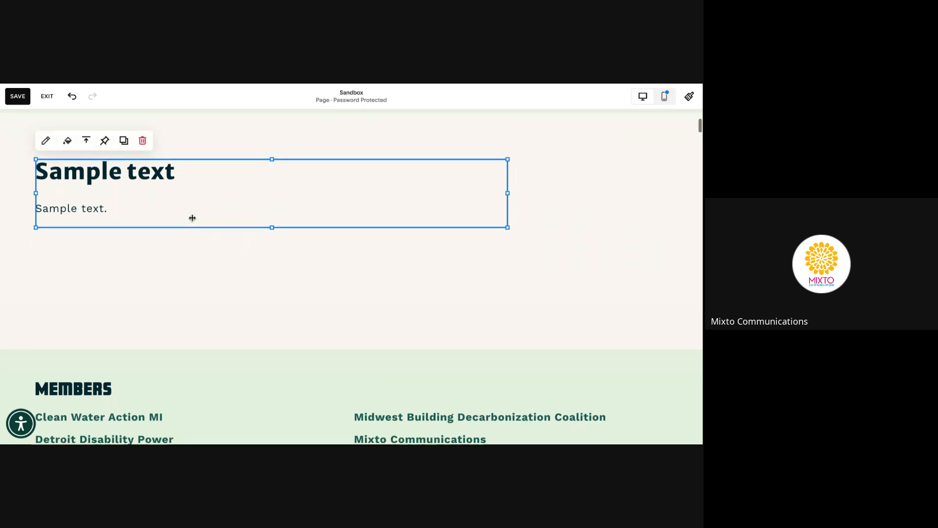
scroll(192, 218, down, 1)
drag(508, 169, 507, 170)
click(476, 158)
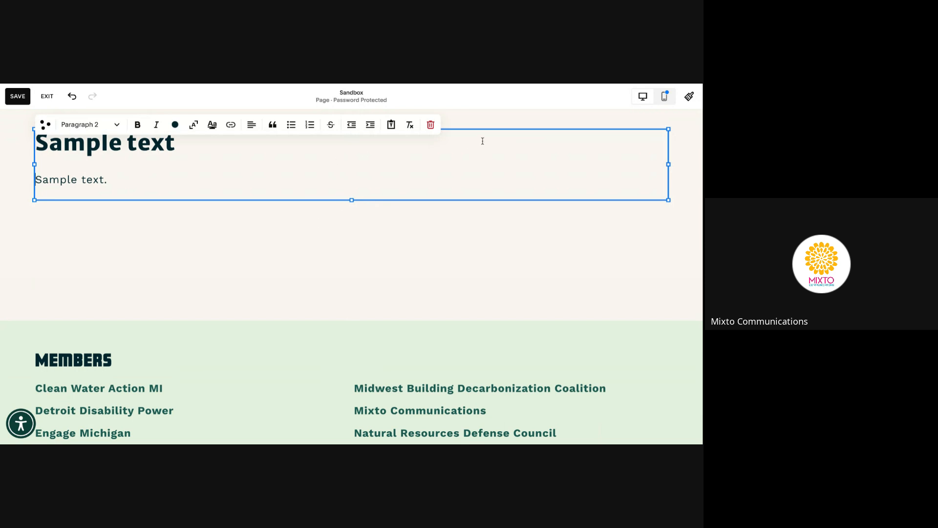
click(486, 128)
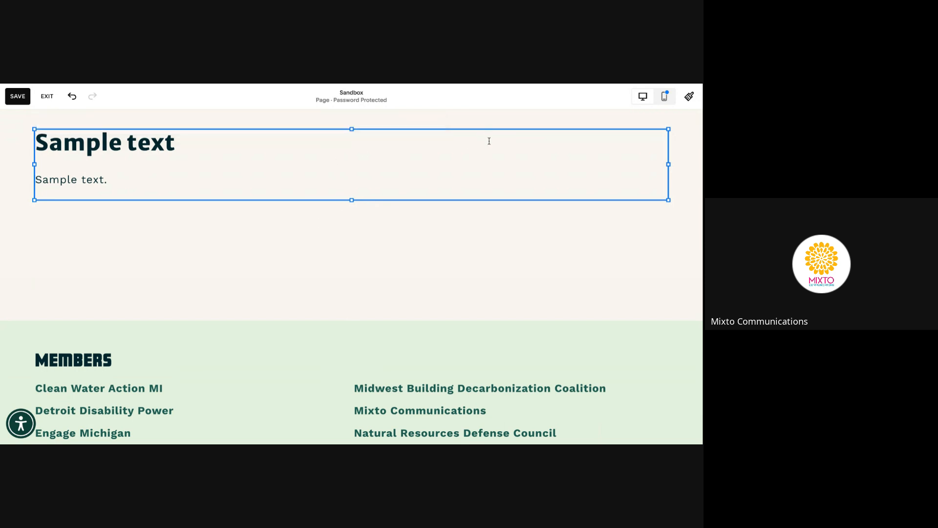
drag(413, 198, 417, 161)
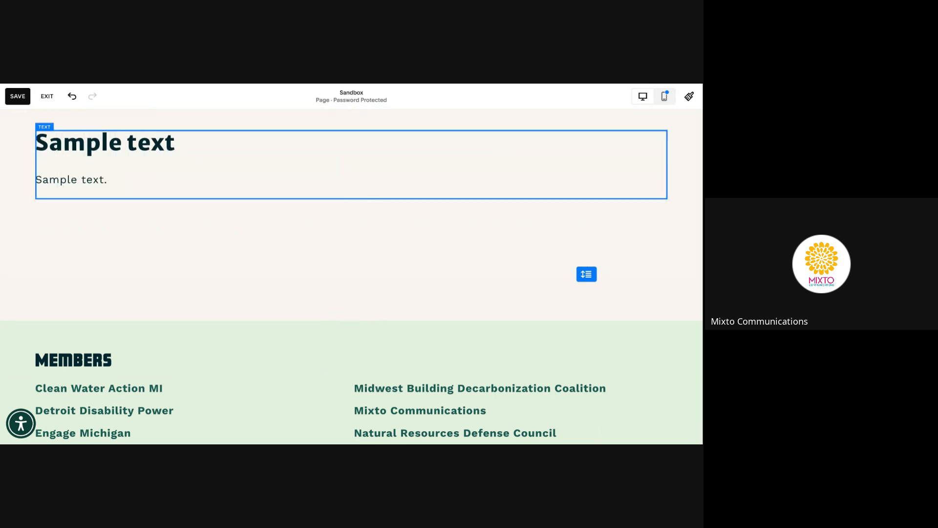
click(341, 234)
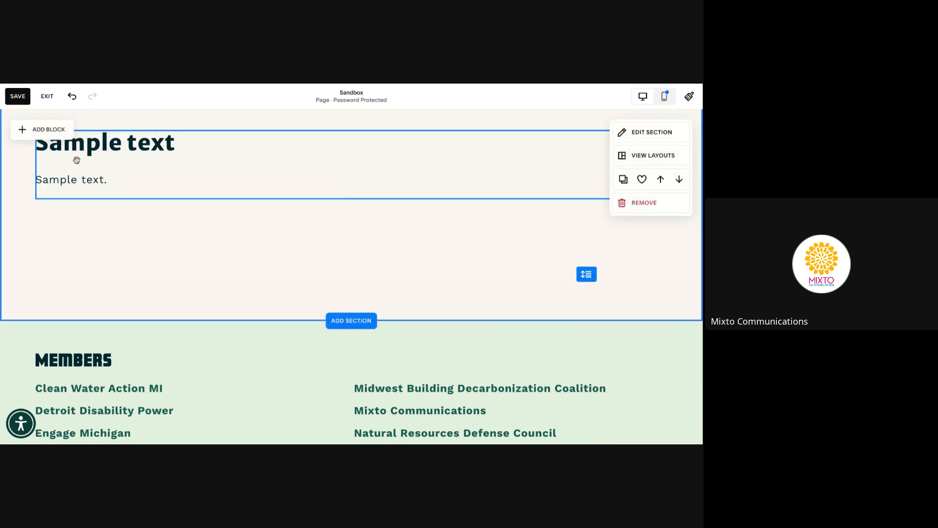
click(39, 161)
drag(37, 161, 137, 165)
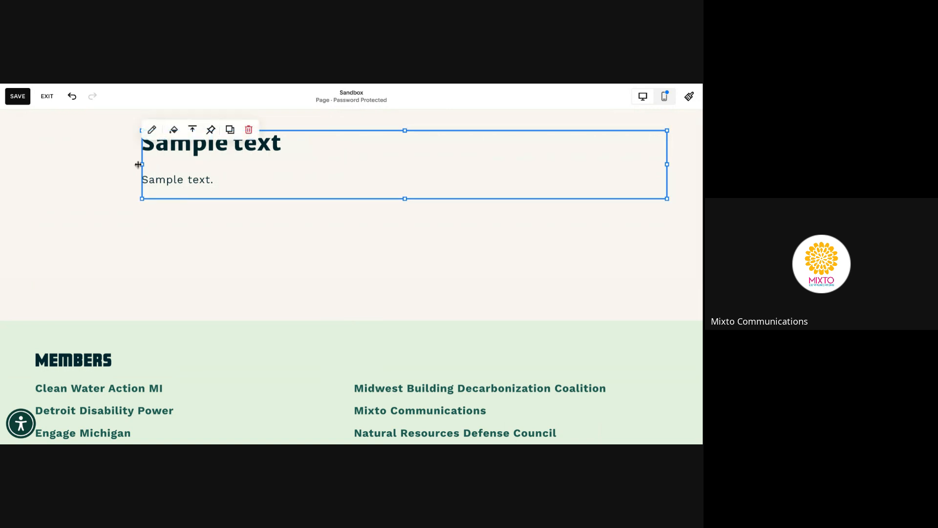
Place an image block at the section's top left, beside Sample text, and open its add-picture menu
click(111, 165)
click(43, 126)
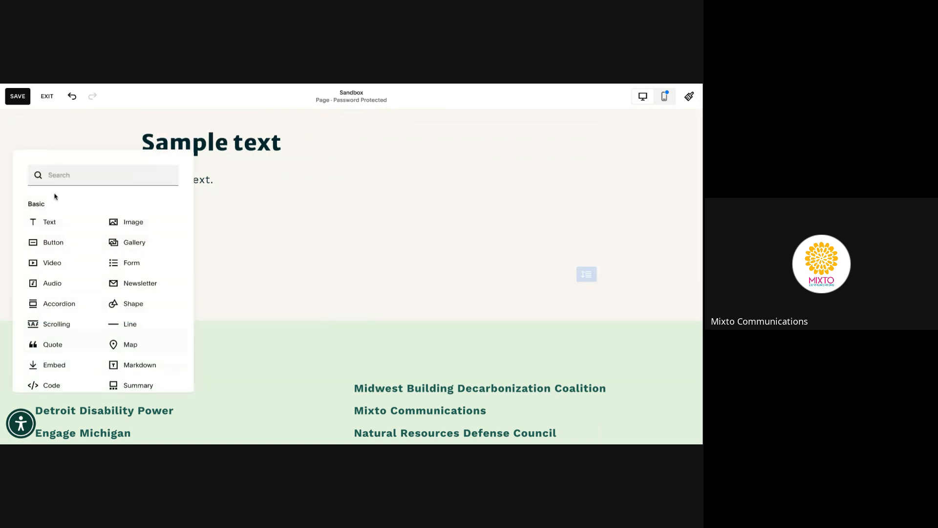
click(146, 226)
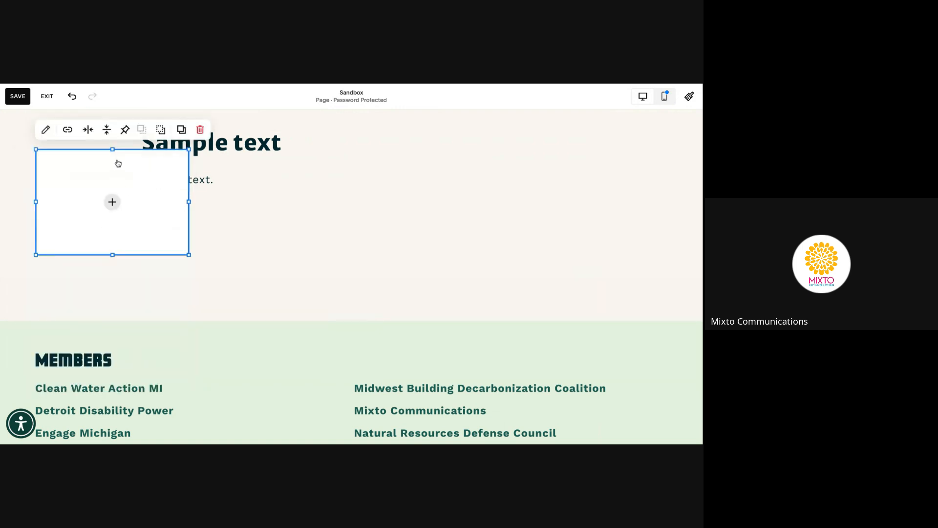
drag(125, 168, 90, 160)
click(247, 160)
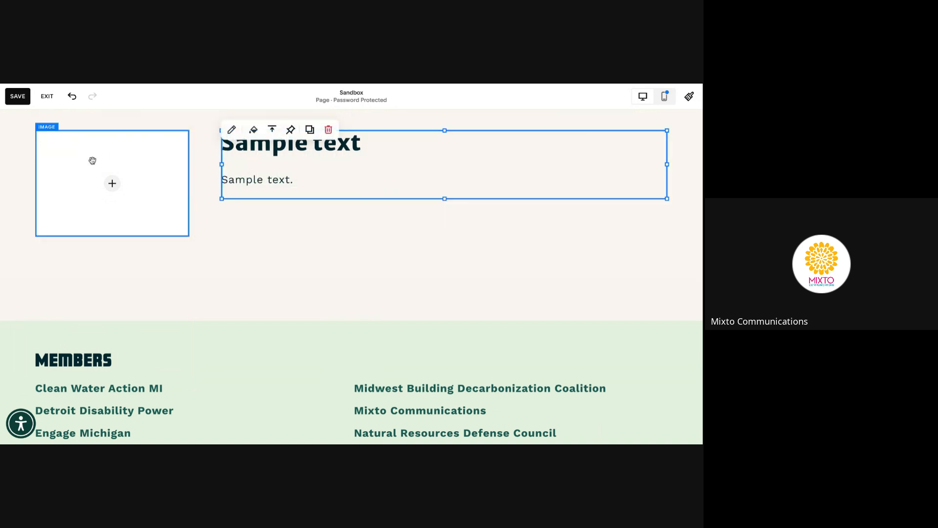
click(112, 186)
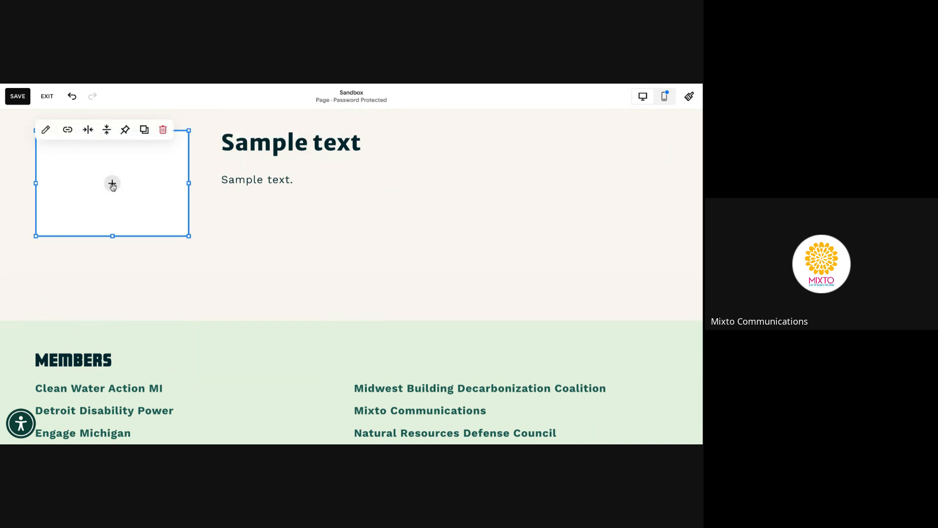
click(113, 185)
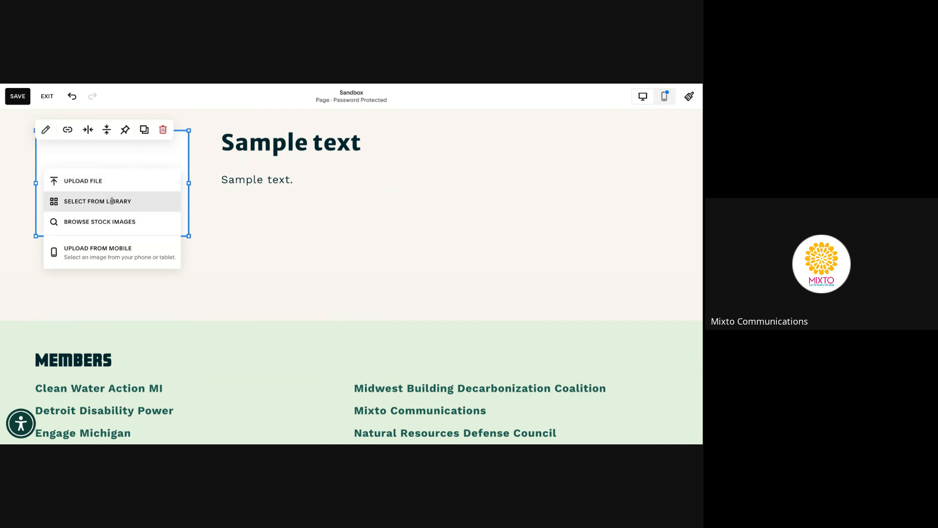
Fill the image block with hands together in community.jpg from the library's About - Who We Are folder
click(55, 203)
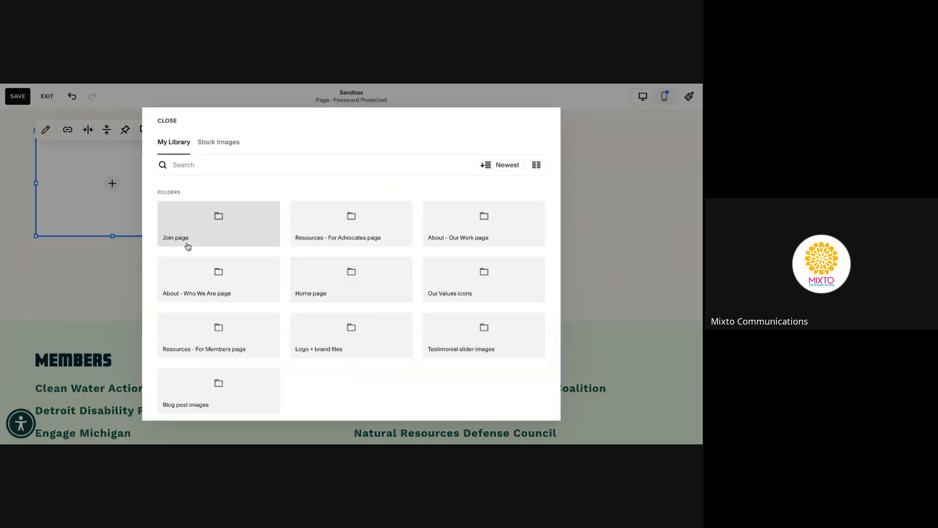
click(216, 273)
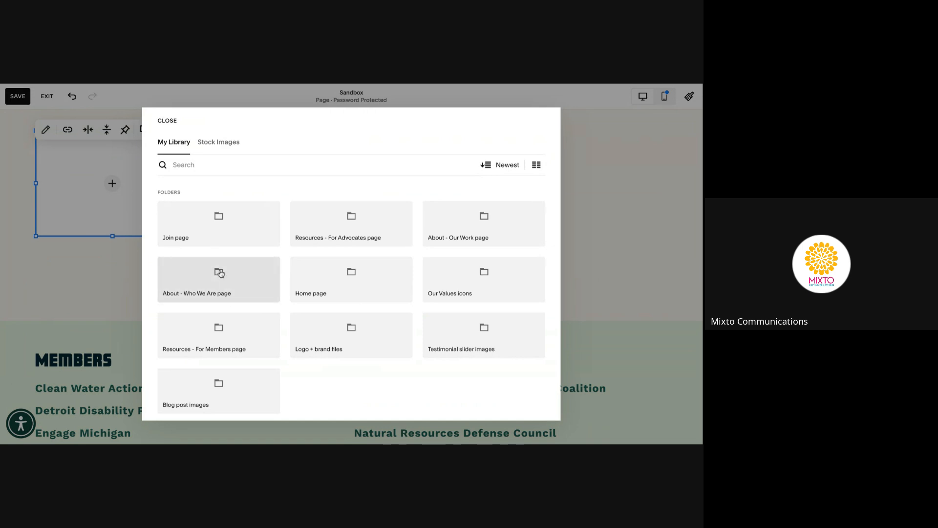
click(249, 334)
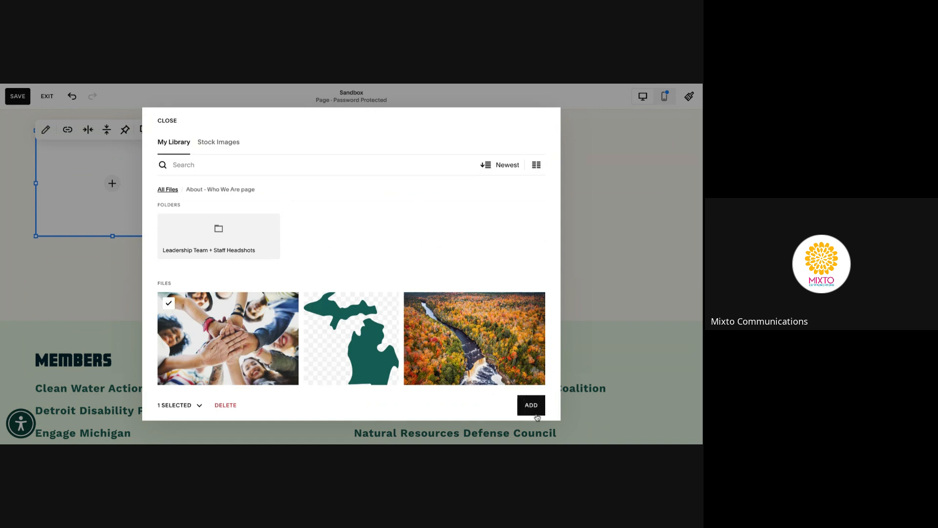
click(532, 406)
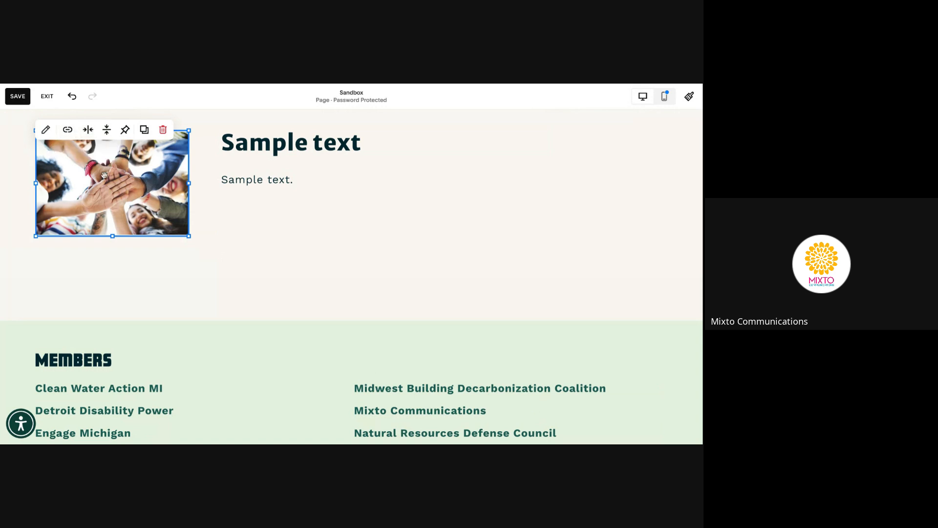
Make the image block taller and set the photo's vertical alignment to Center
drag(114, 235, 115, 236)
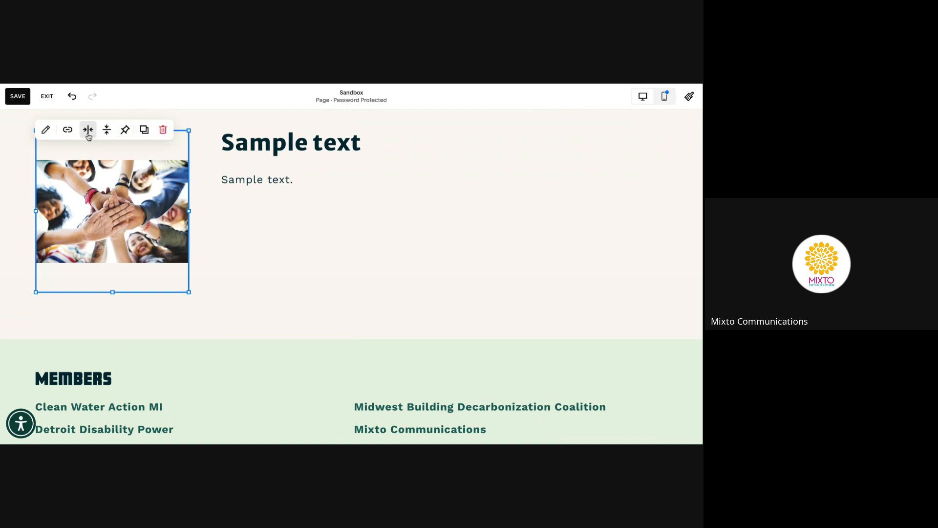
click(104, 135)
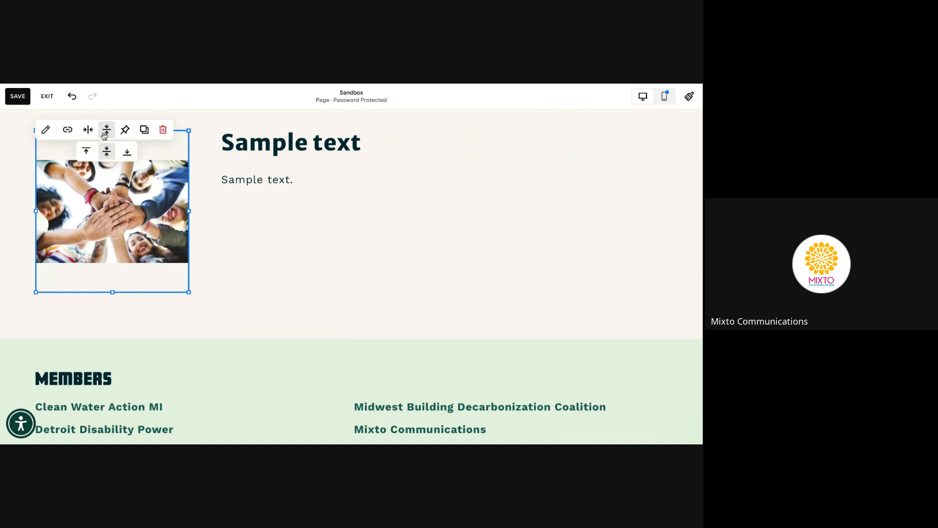
click(85, 153)
click(106, 135)
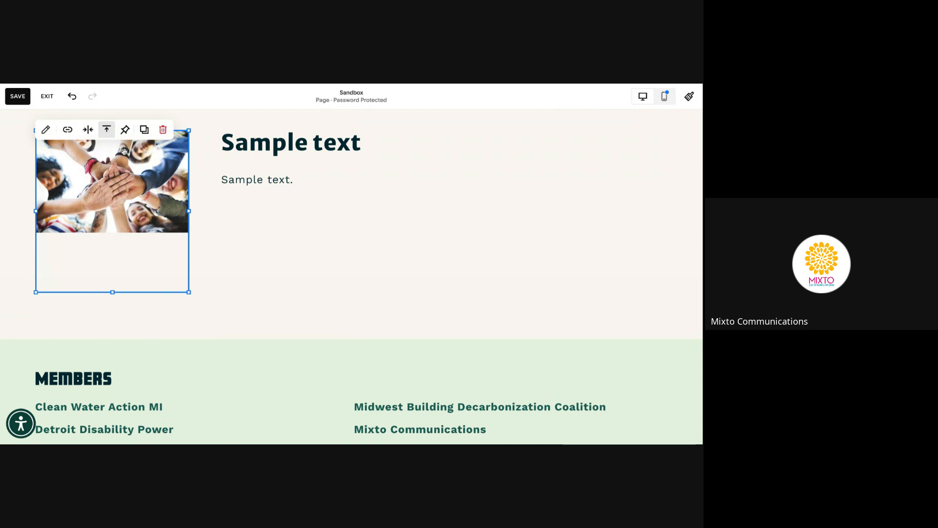
click(106, 135)
click(107, 151)
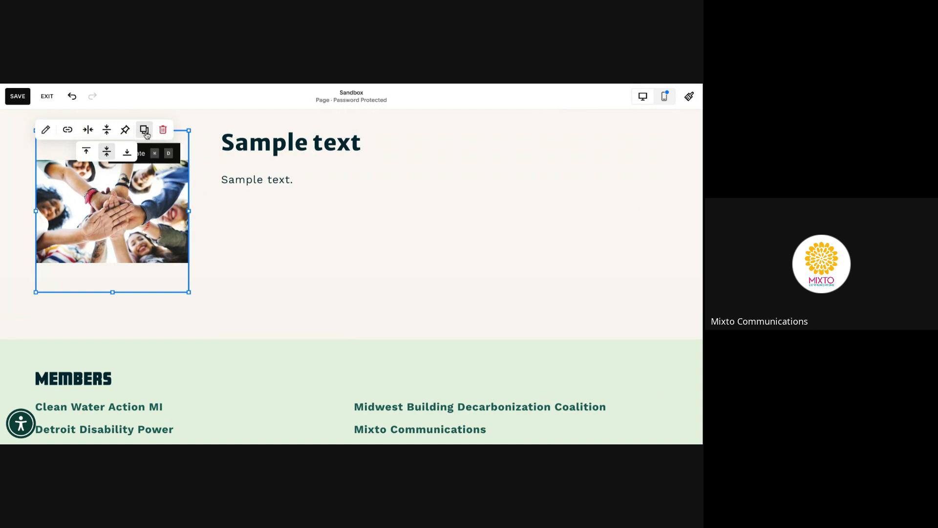
click(47, 134)
Enter 'diverse group of young people in a circle with hands together' as the group photo's alt text
double_click(46, 135)
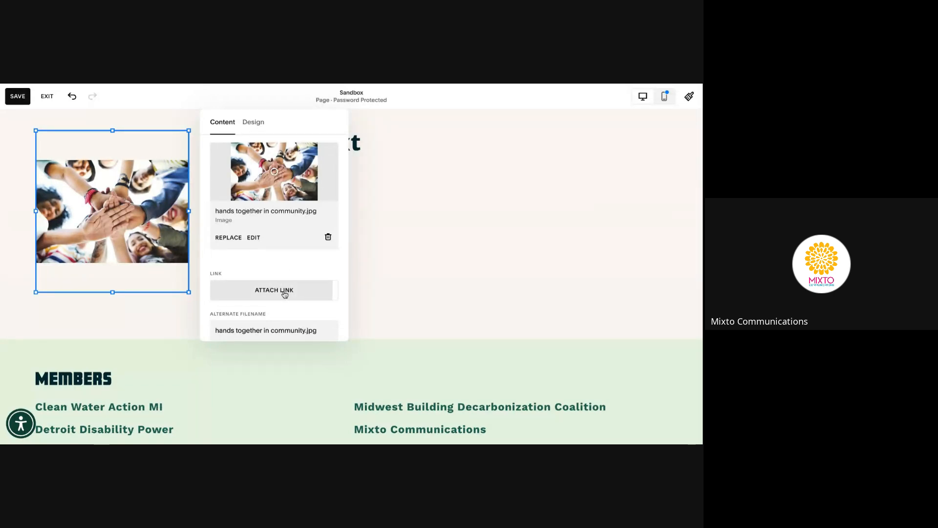
scroll(288, 291, down, 2)
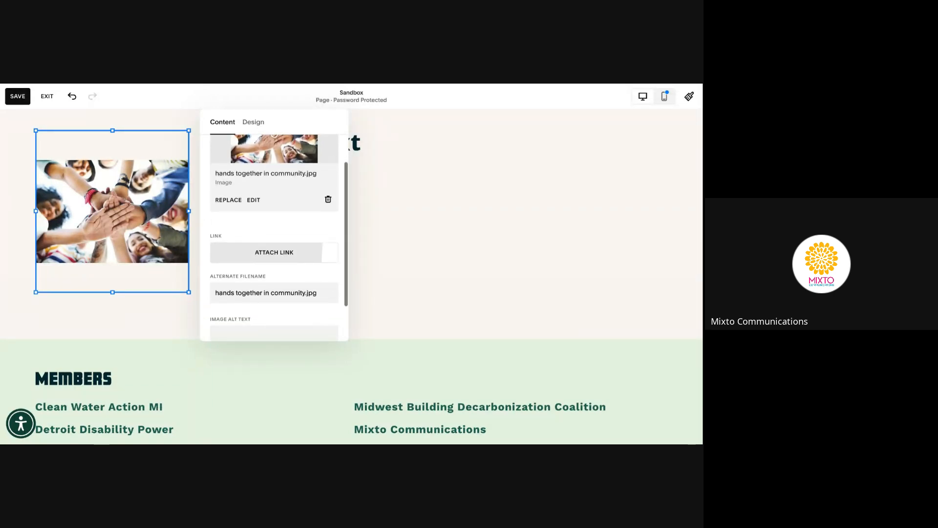
scroll(302, 281, down, 1)
click(302, 281)
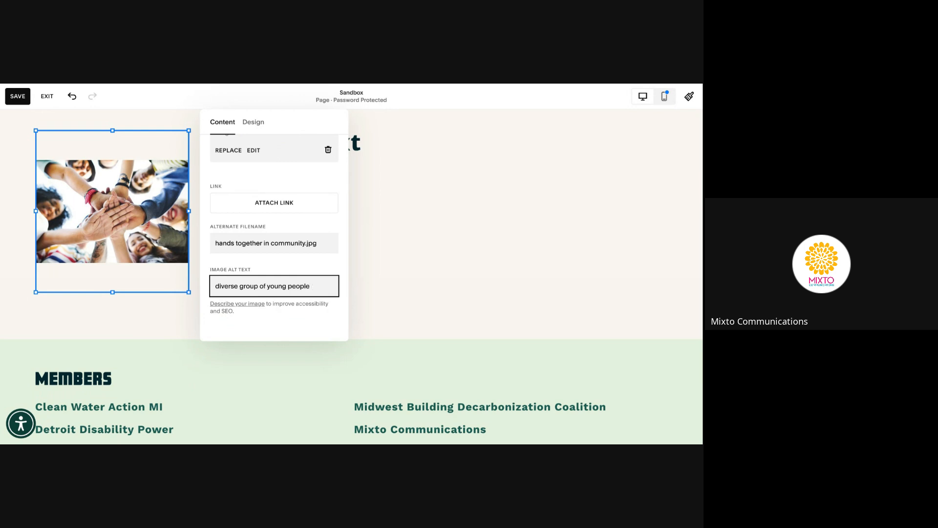
text(circ)
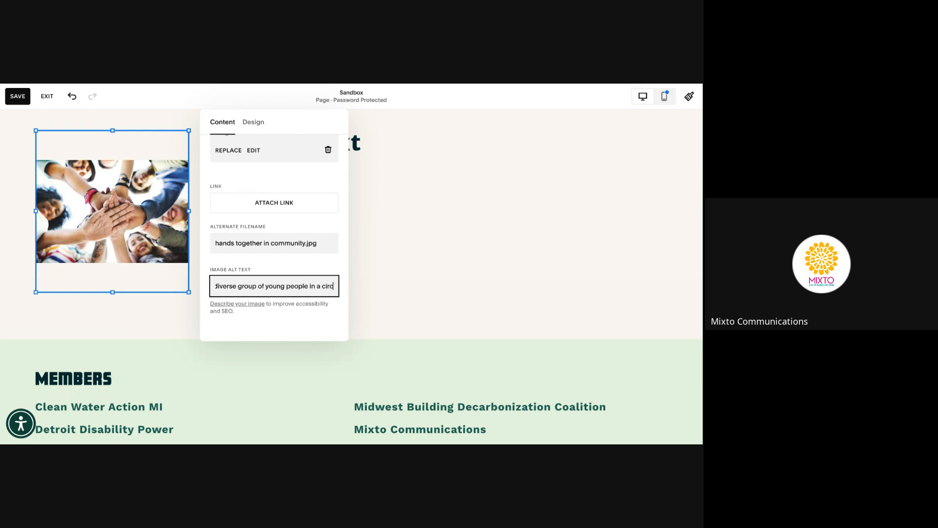
text(le with hands together)
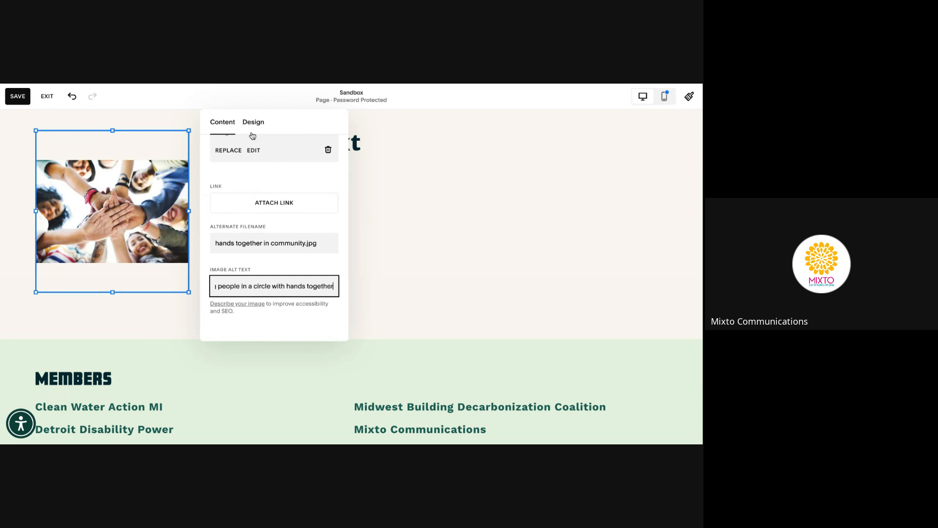
click(244, 195)
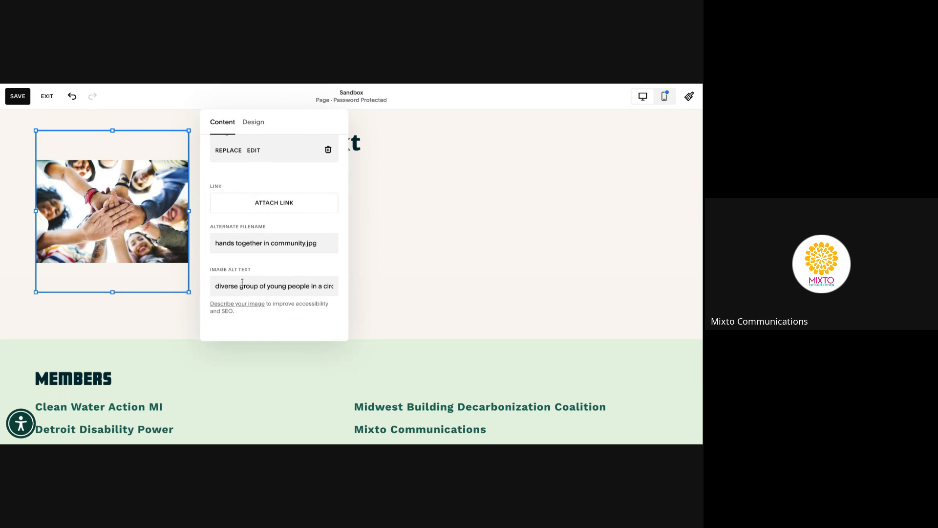
click(252, 131)
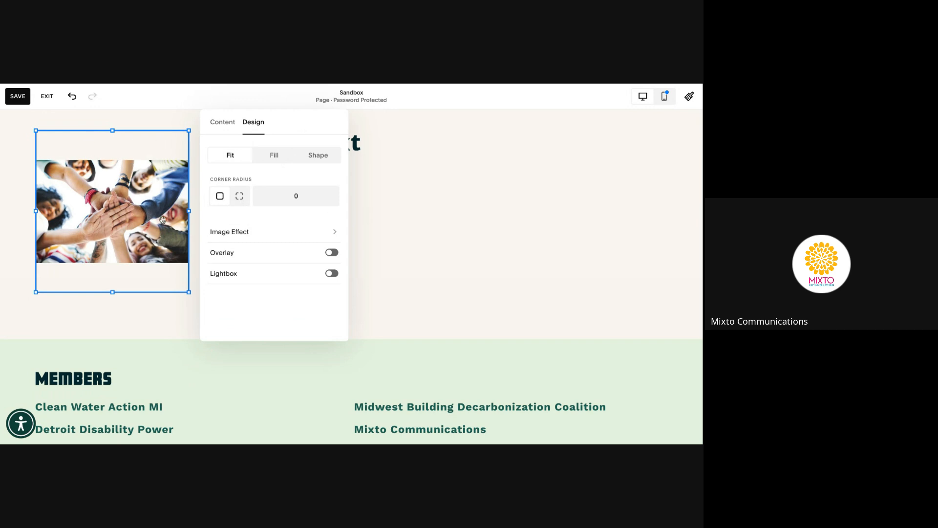
Compare Fill and Fit for the group photo, leaving it set to Fit
click(274, 156)
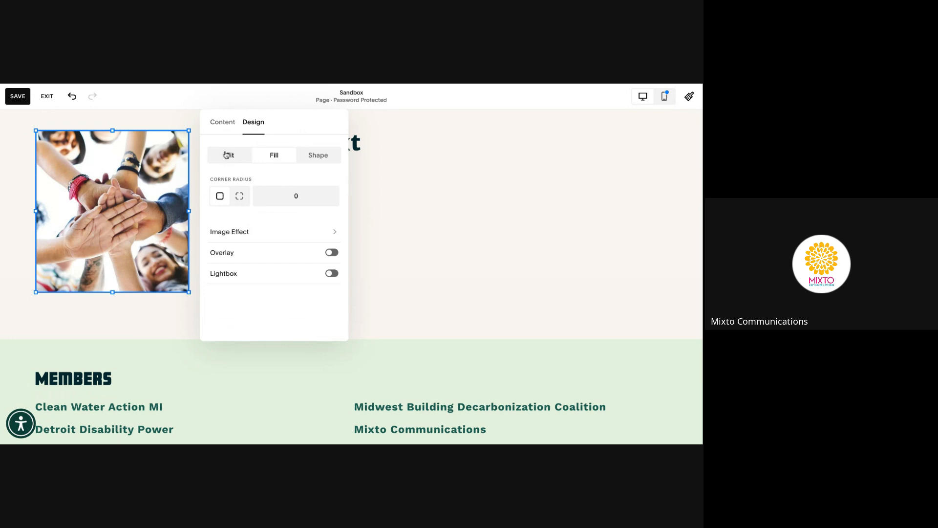
click(226, 155)
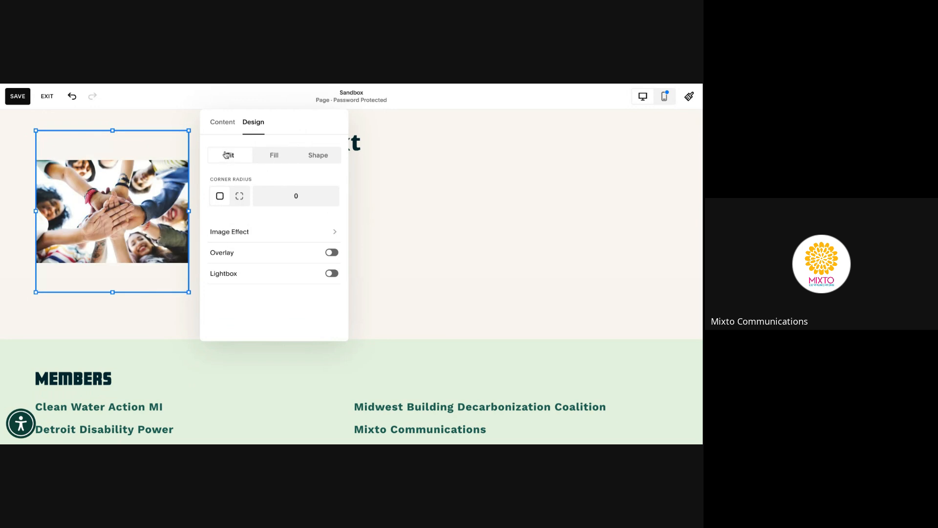
click(268, 158)
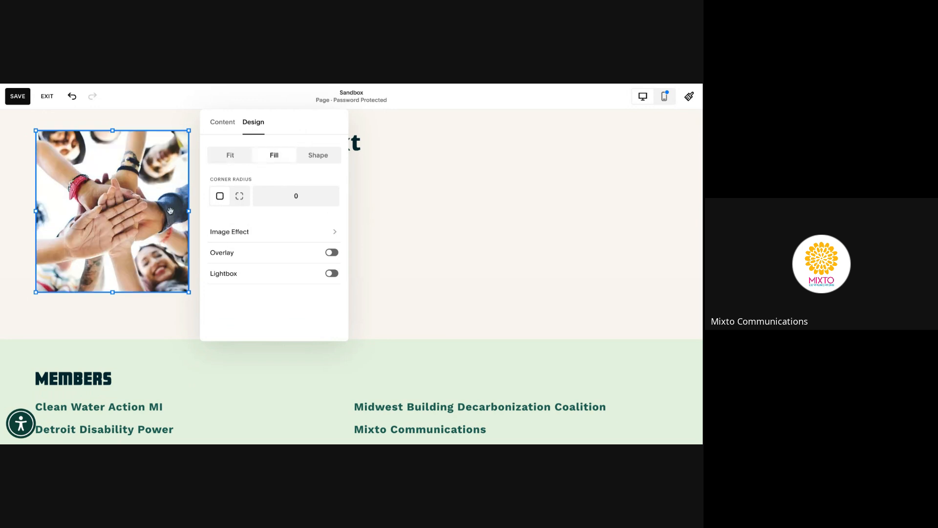
click(230, 160)
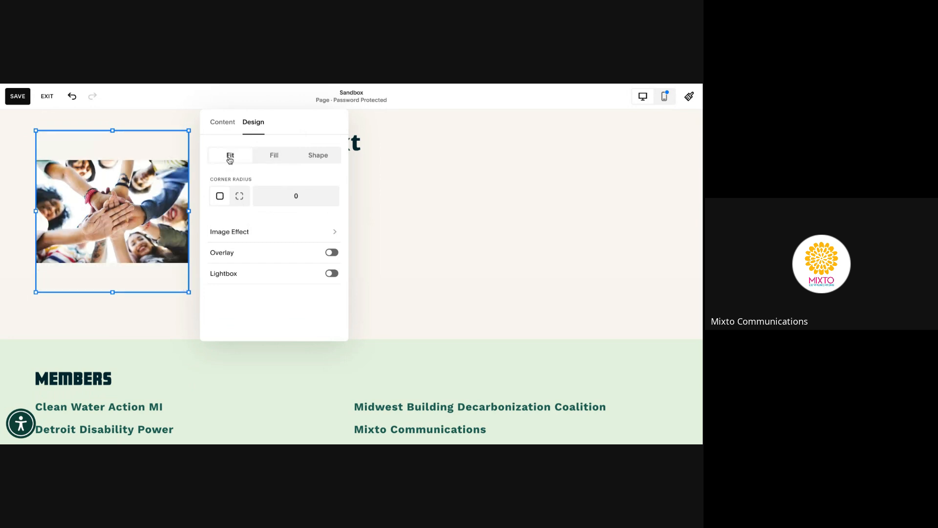
click(222, 122)
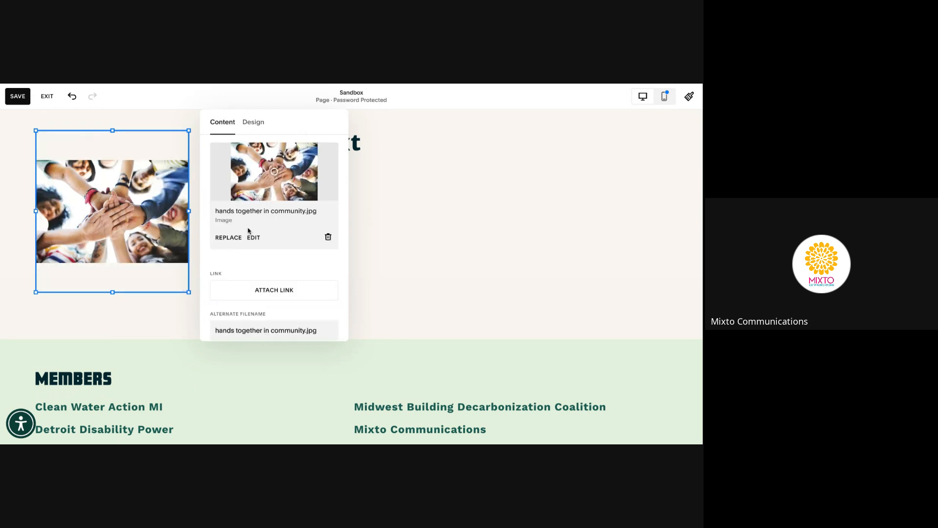
Replace the photo with Empower Michigan logo.png from the library's Logo + brand files folder
click(239, 238)
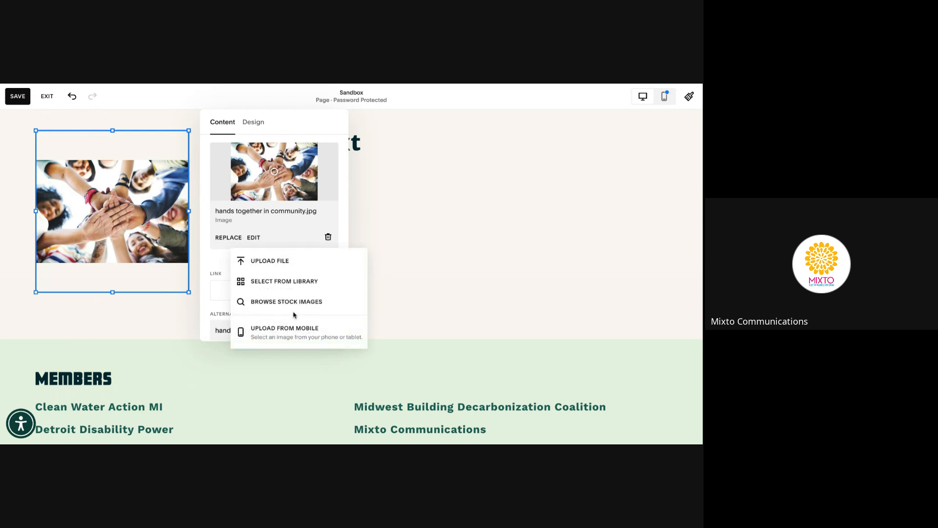
click(286, 281)
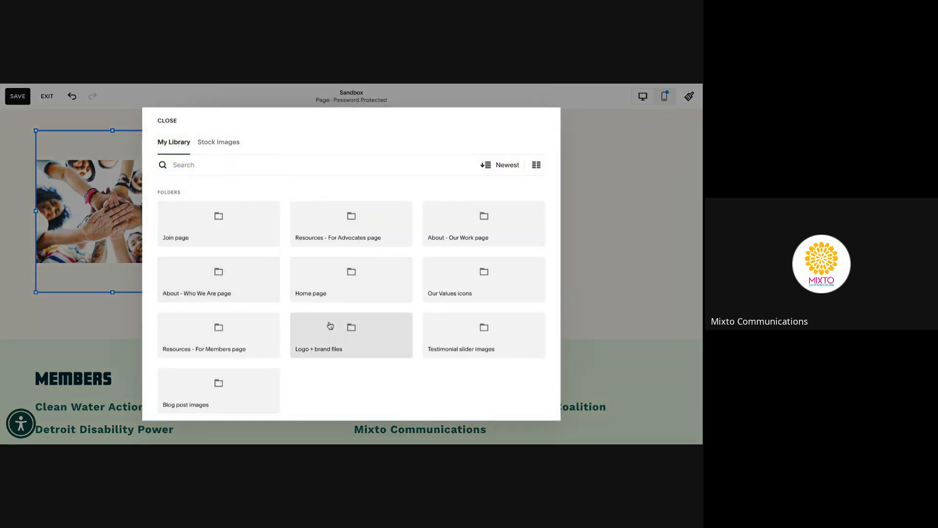
click(331, 326)
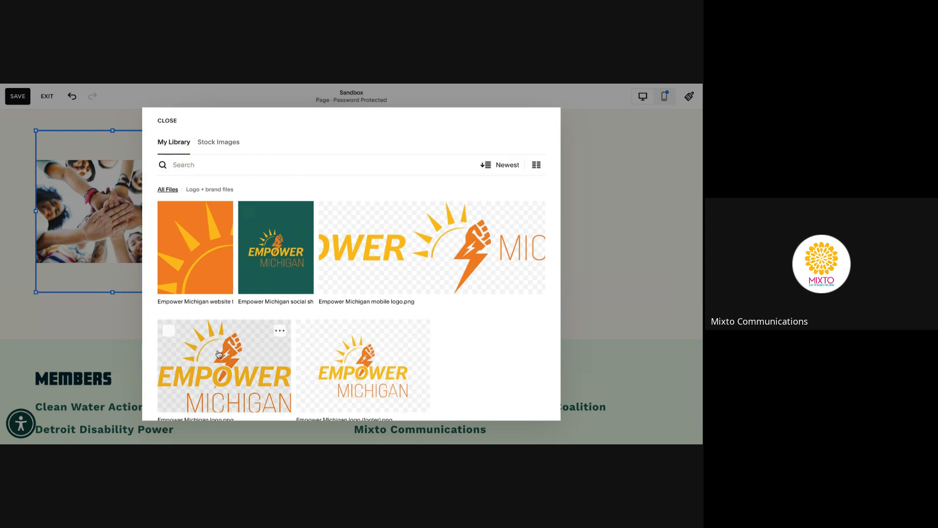
click(219, 354)
click(554, 420)
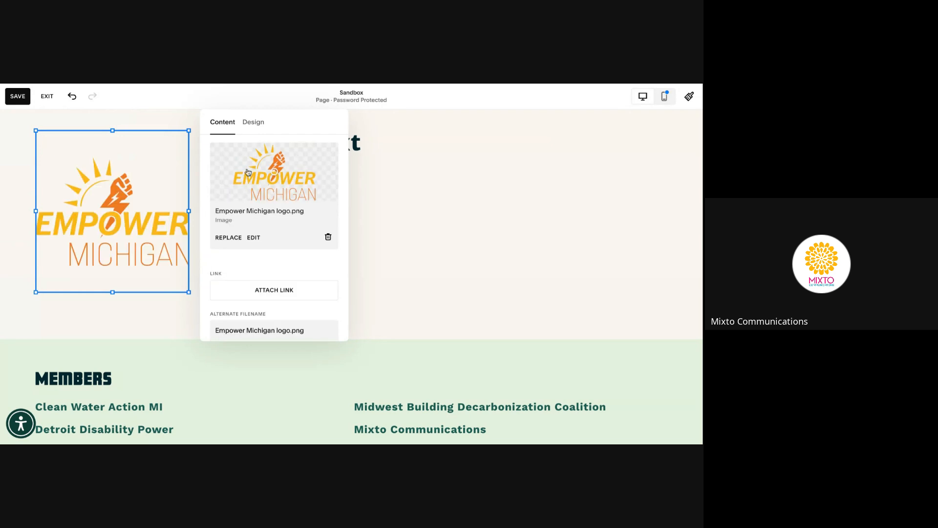
Try Fill and shape cropping on the logo, then keep it uncropped with Fit
click(251, 127)
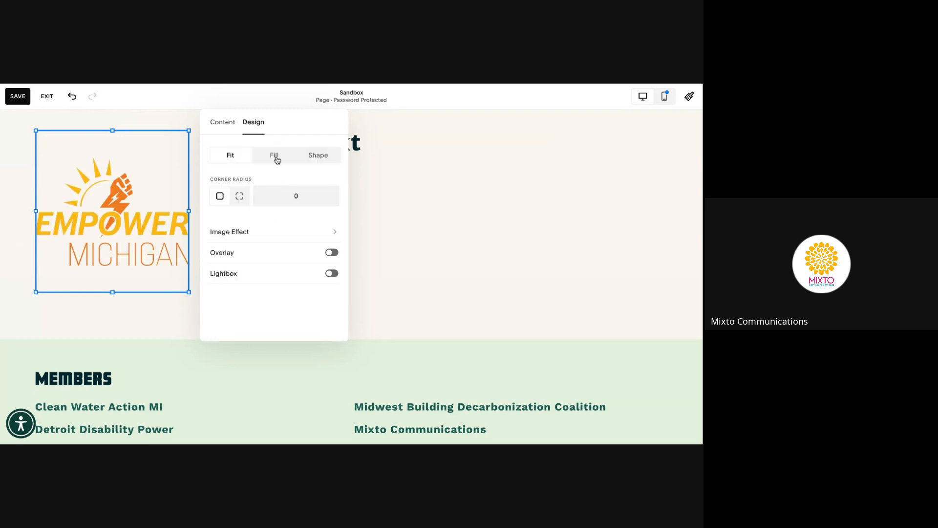
click(274, 156)
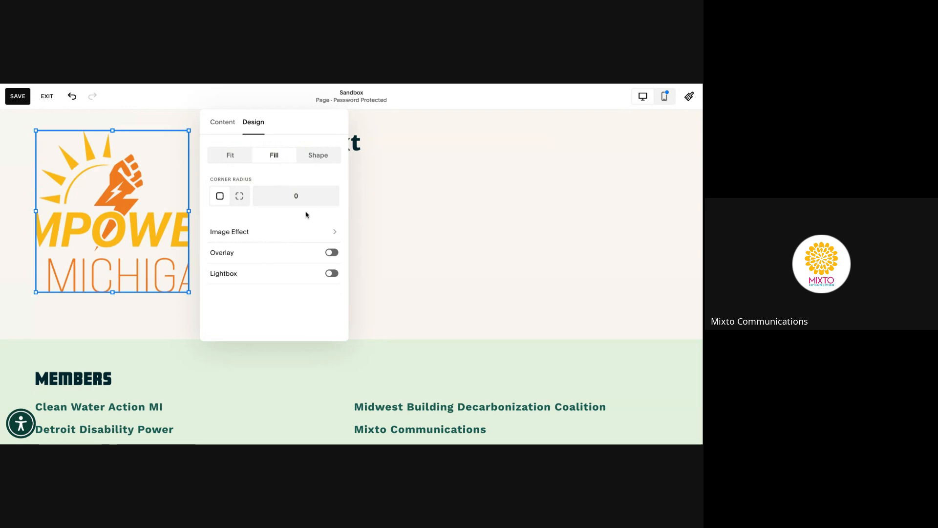
click(230, 156)
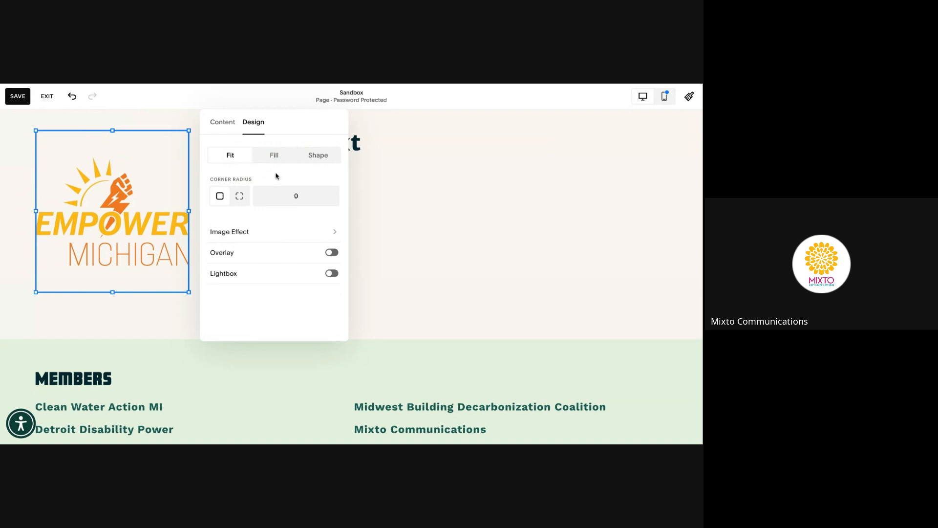
click(314, 157)
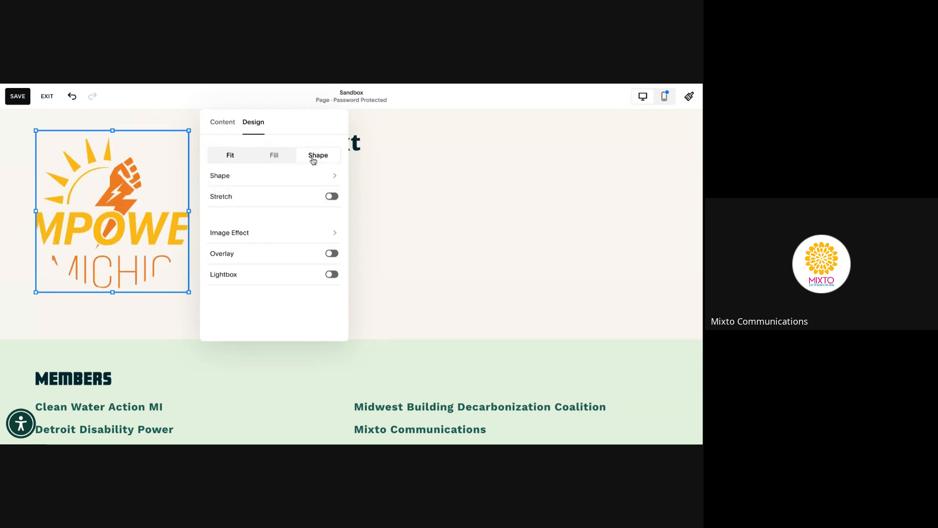
click(331, 175)
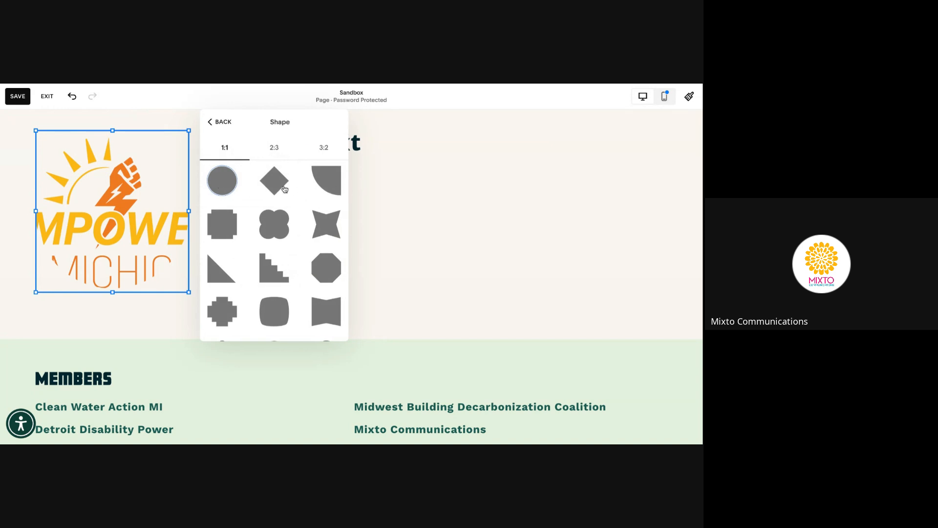
click(229, 122)
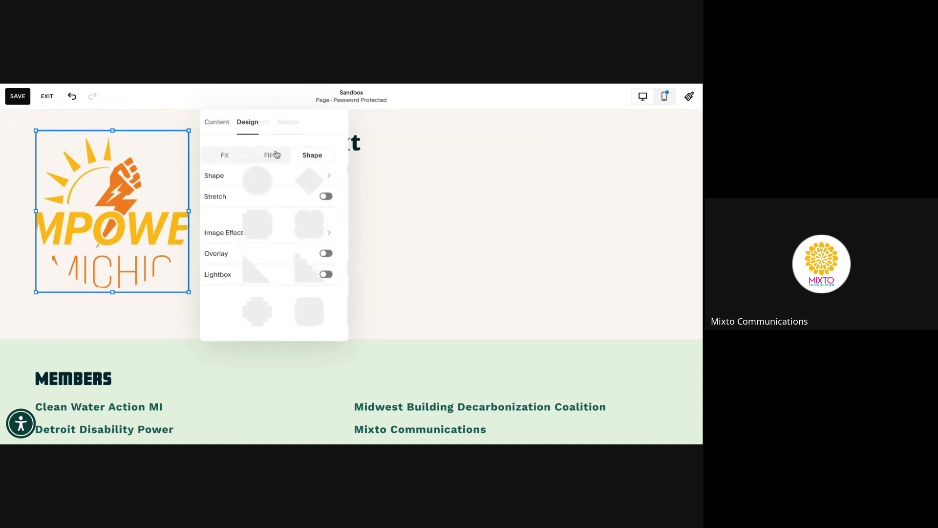
click(237, 155)
click(222, 123)
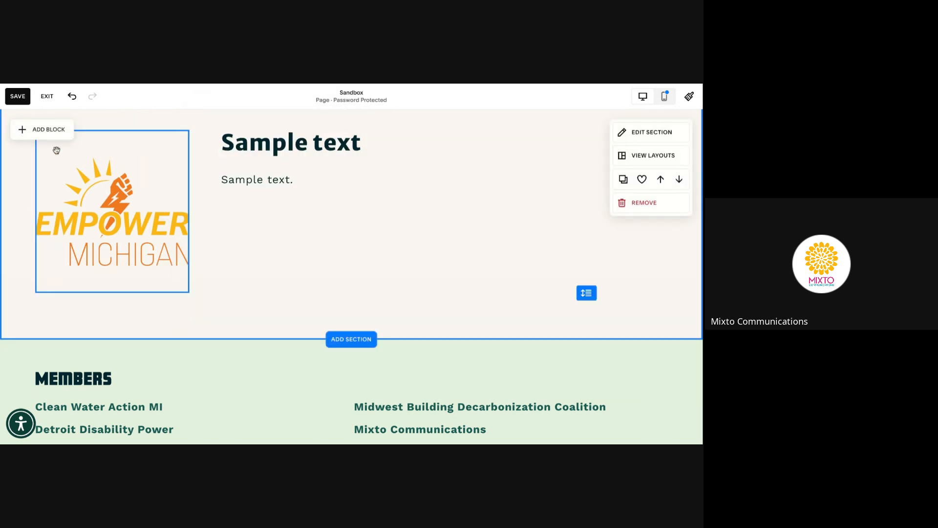
Insert a Button block and drag it beneath the Sample text paragraph, beside the logo
click(51, 128)
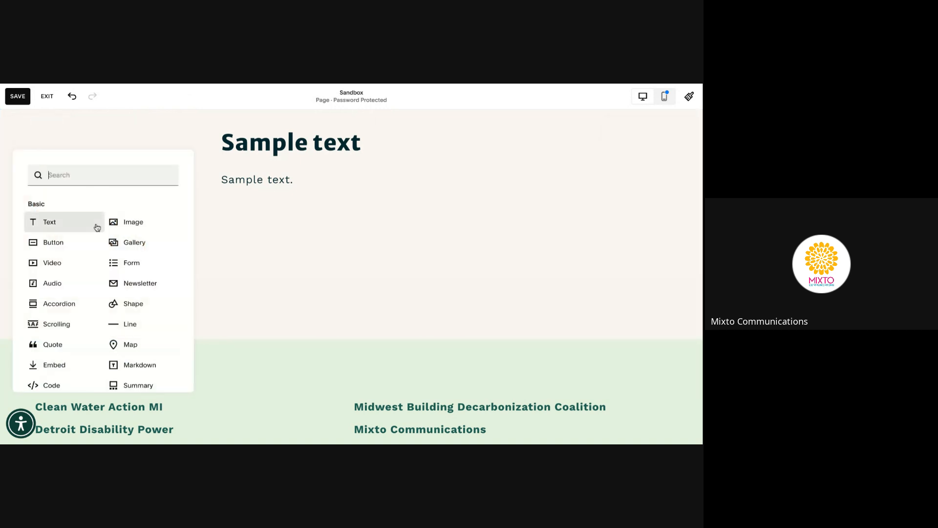
click(35, 252)
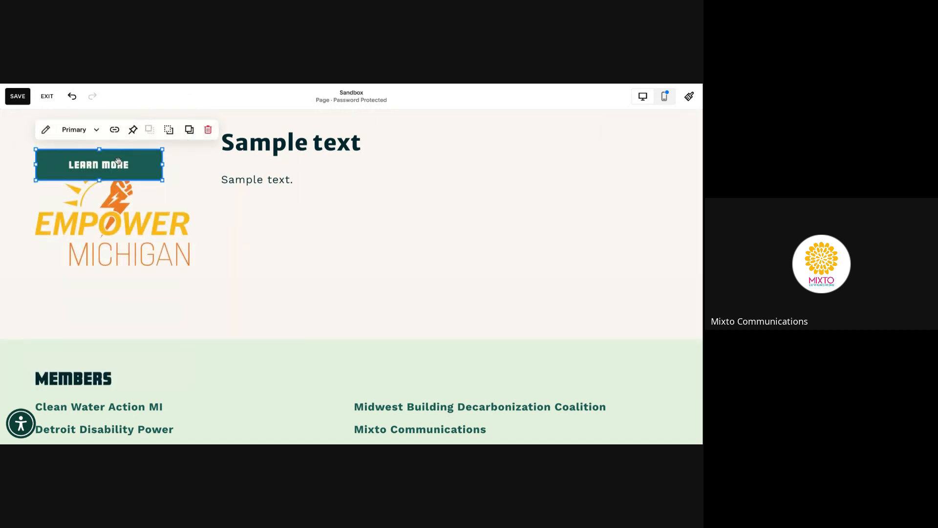
drag(119, 162, 293, 224)
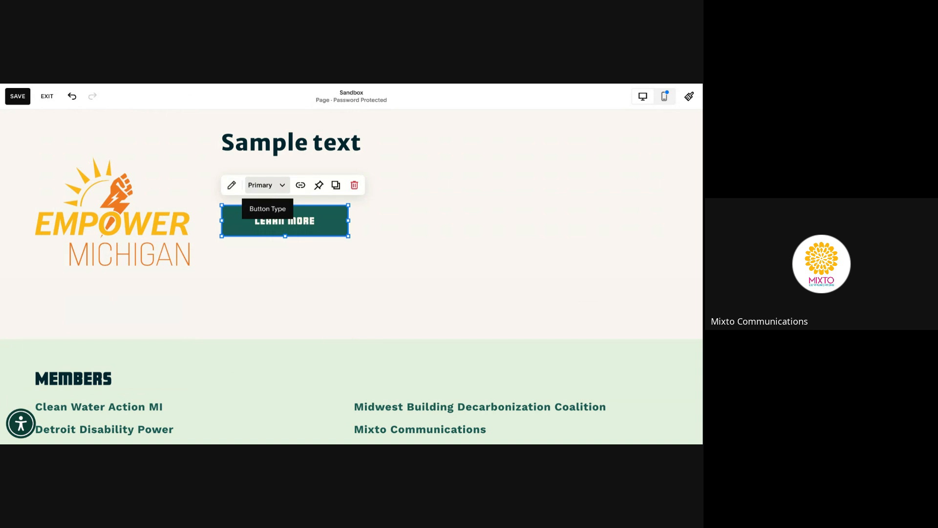
click(232, 185)
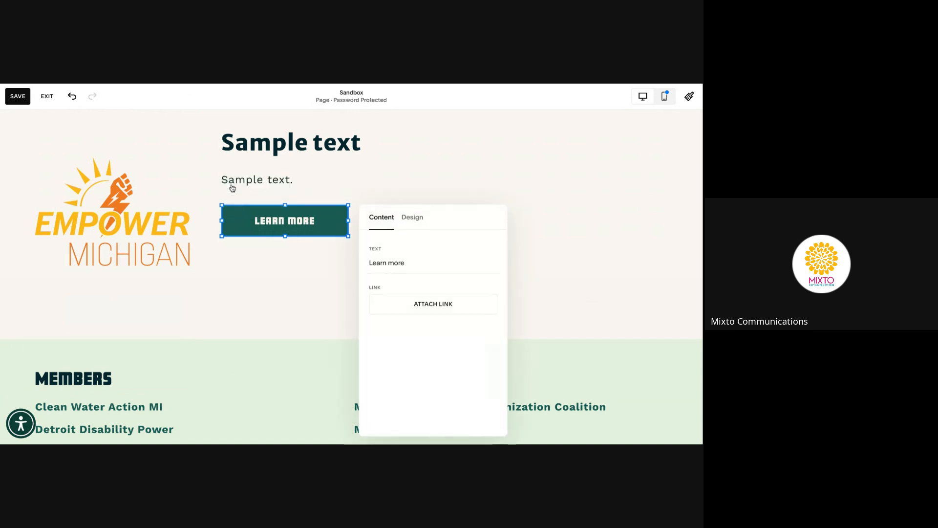
click(383, 263)
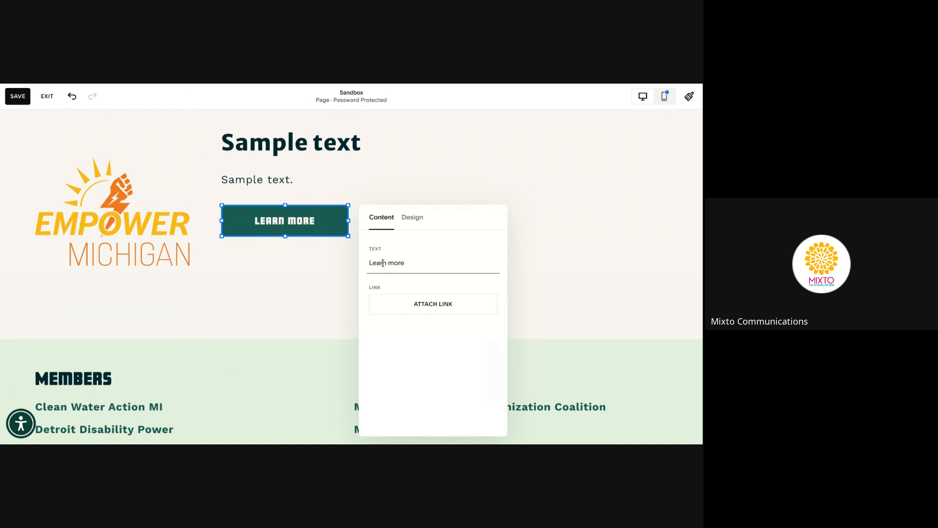
click(435, 310)
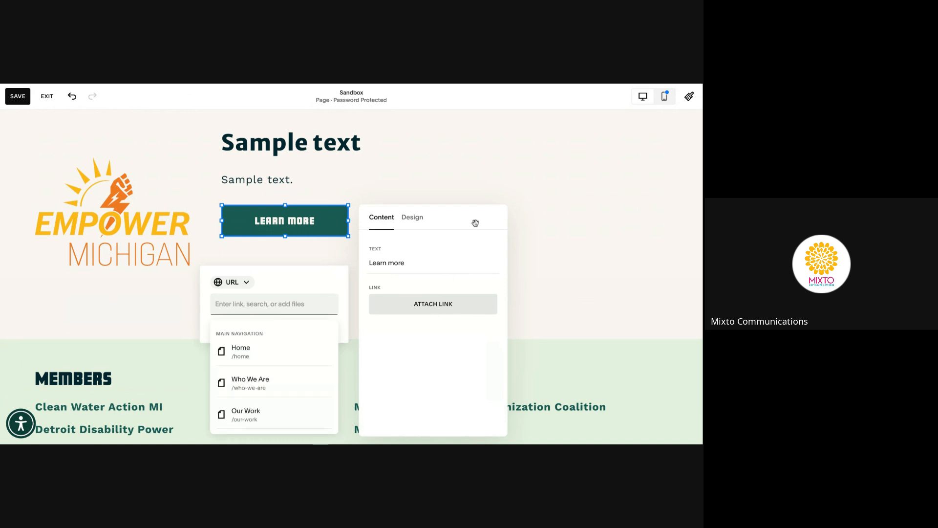
click(416, 218)
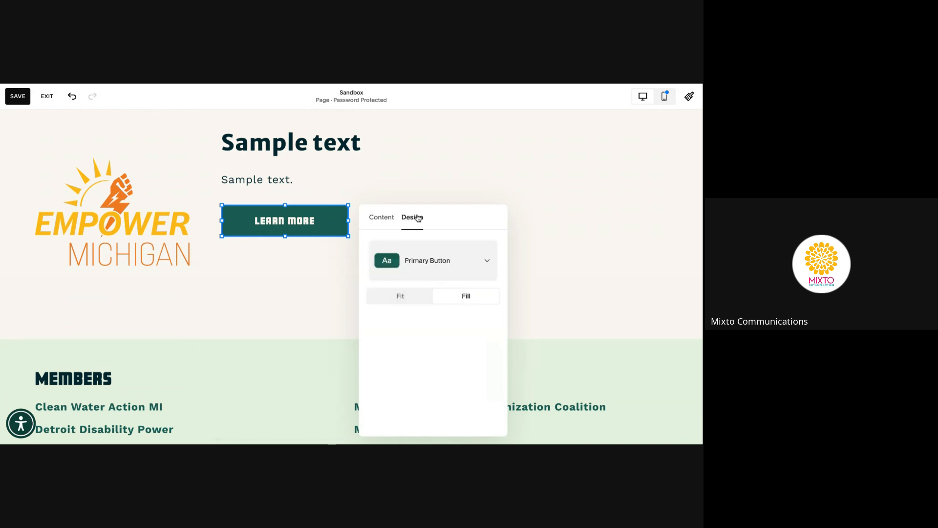
Keep the button sized to its text and switch its style to Primary Button
click(413, 297)
click(460, 296)
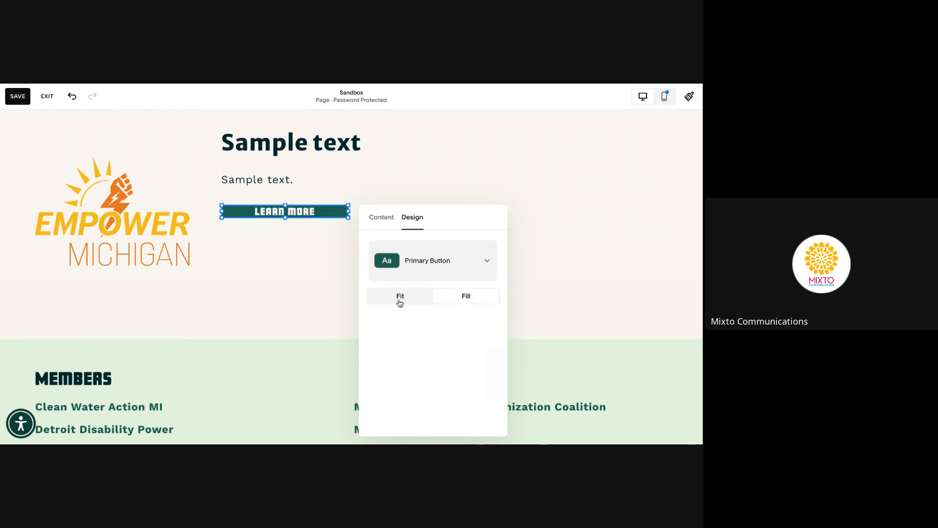
click(399, 301)
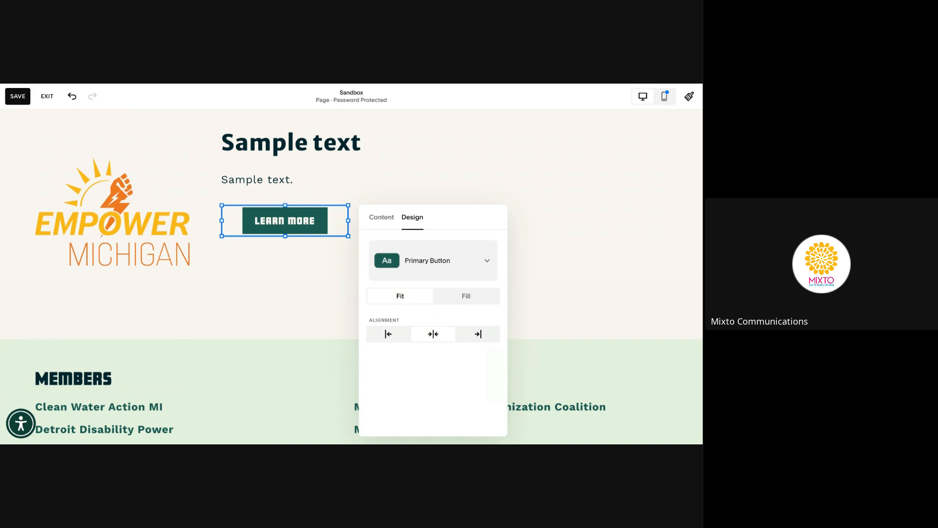
click(483, 263)
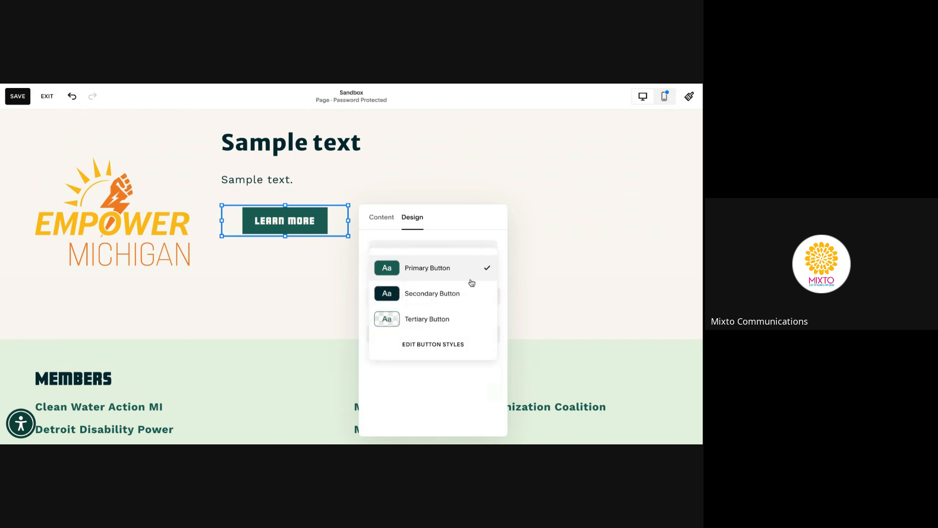
click(467, 293)
click(479, 265)
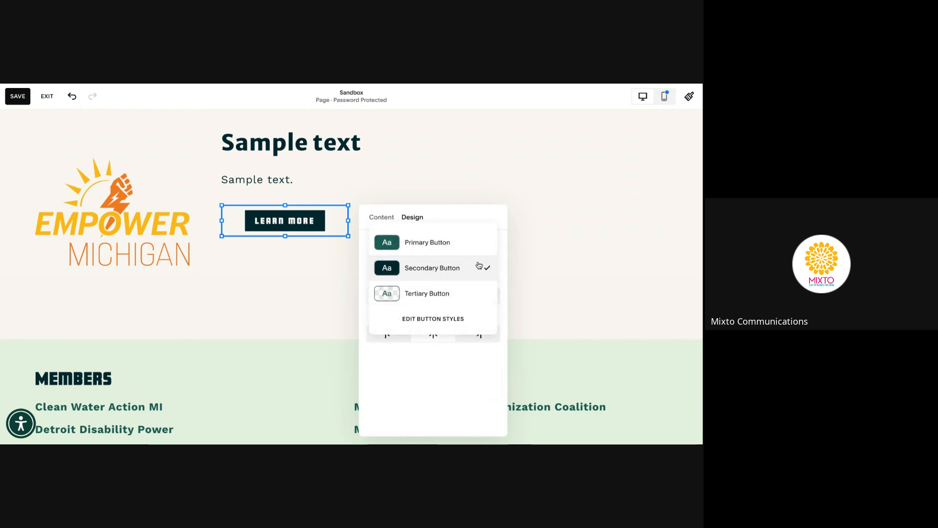
click(475, 290)
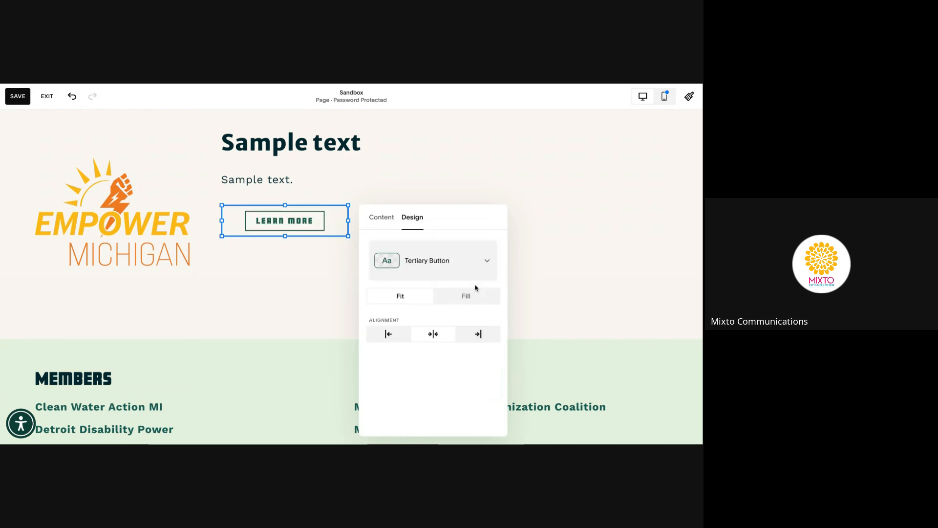
click(482, 272)
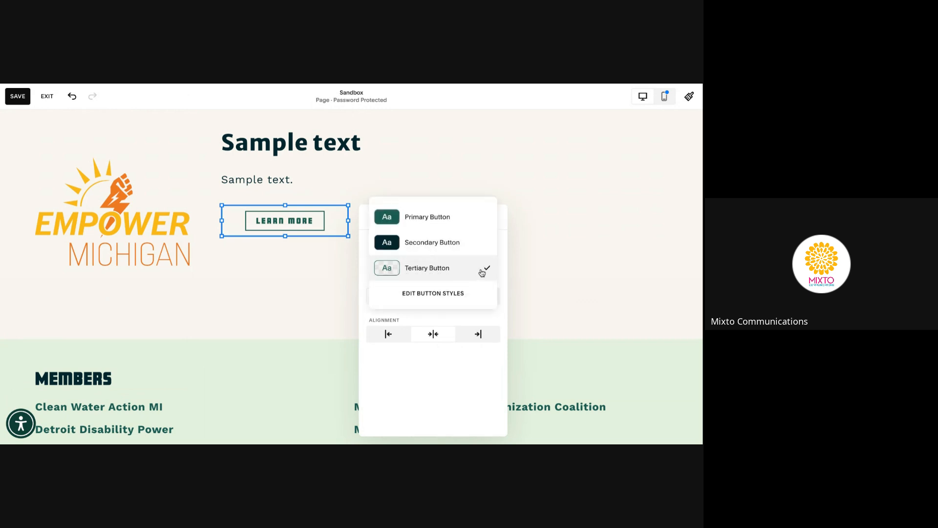
click(473, 215)
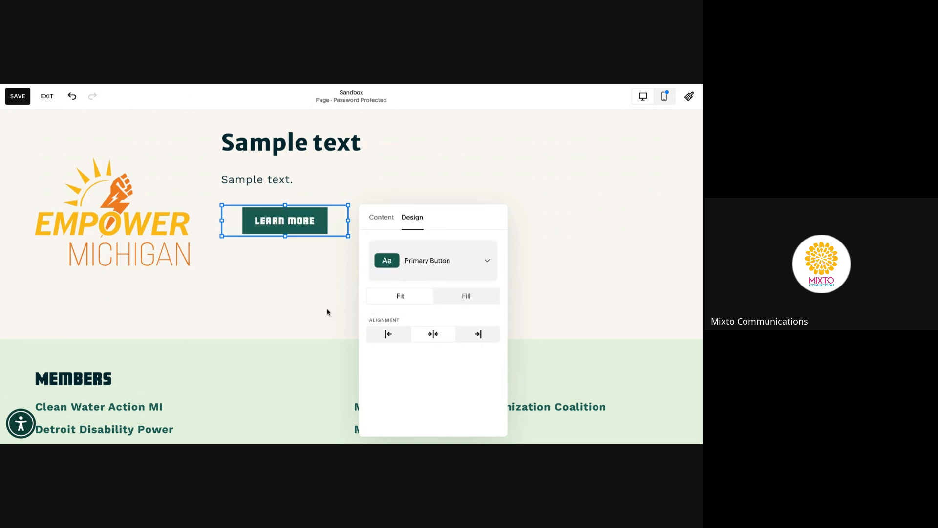
Test left alignment, keep the Learn More button centred, and close its settings
click(389, 334)
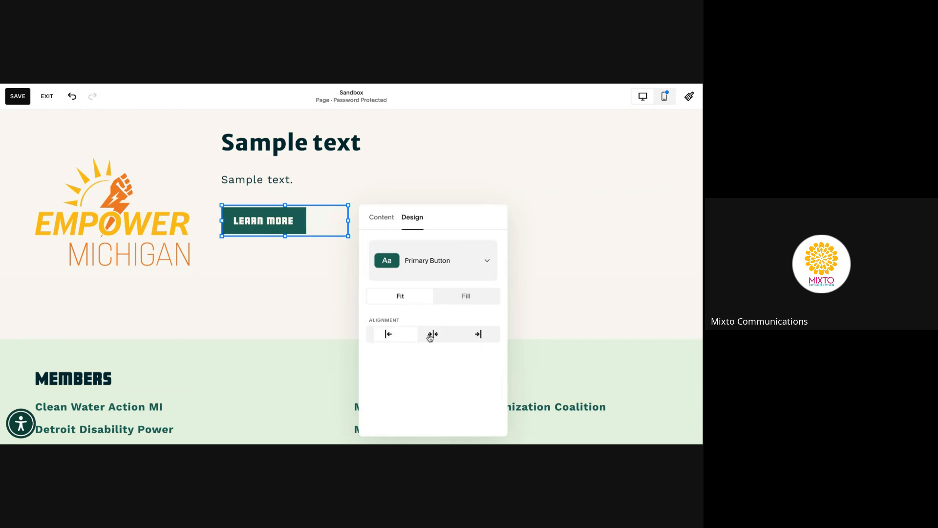
click(432, 334)
click(300, 288)
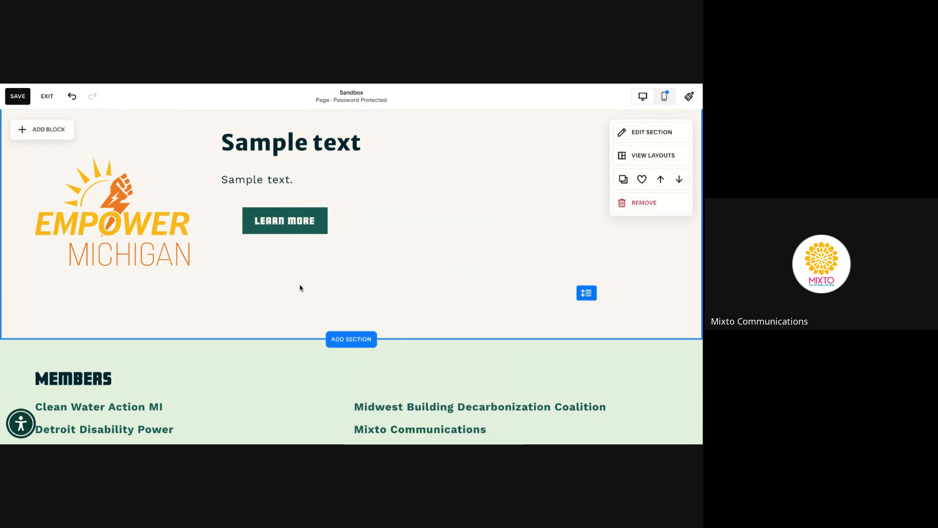
Insert a Gallery block below the Learn More button, resize it, and open its settings
click(30, 130)
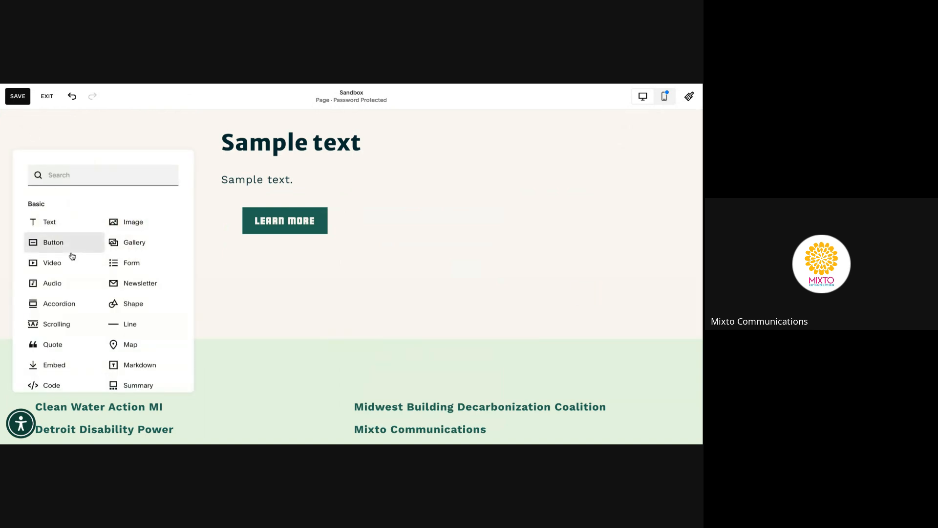
click(136, 246)
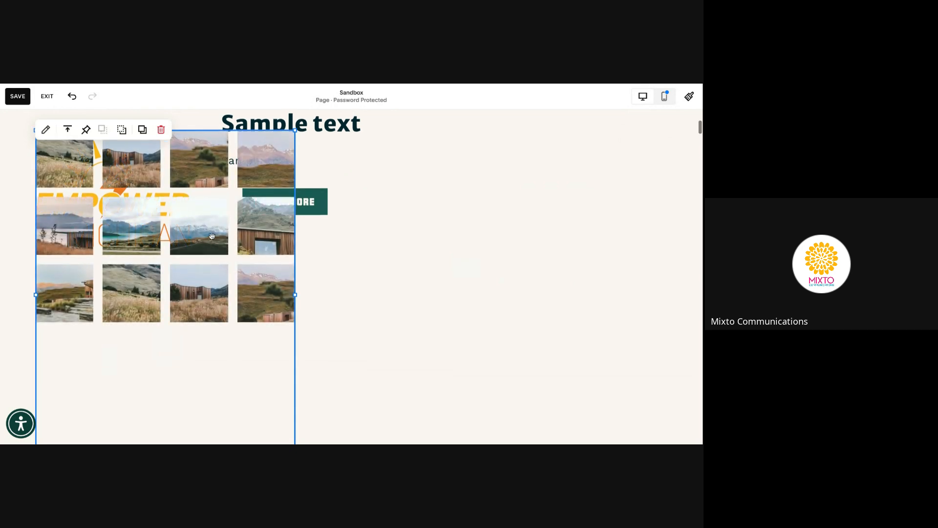
drag(212, 237, 391, 330)
drag(352, 390, 350, 275)
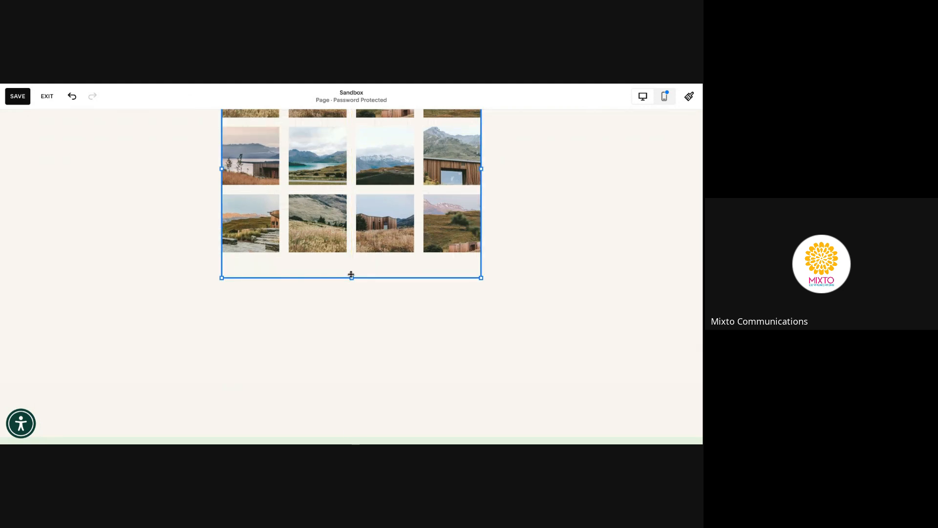
scroll(256, 269, up, 3)
double_click(264, 259)
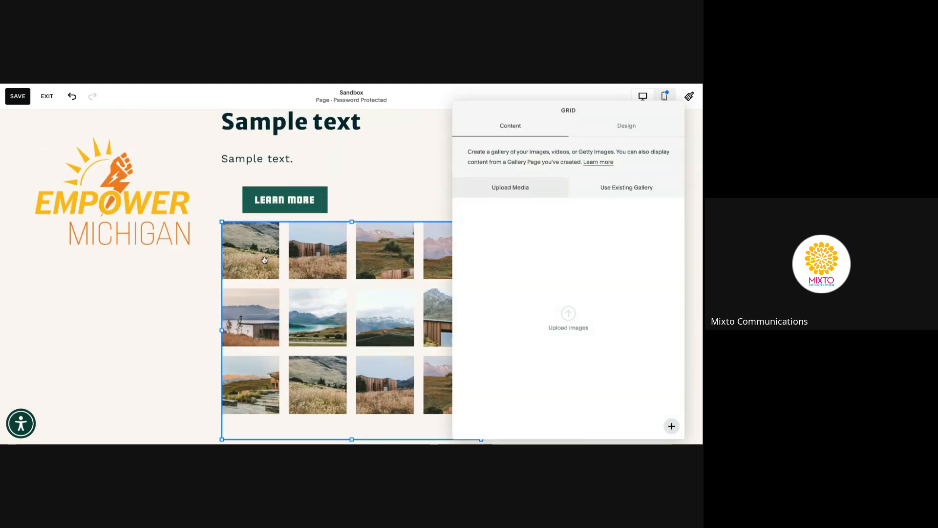
drag(524, 109, 357, 105)
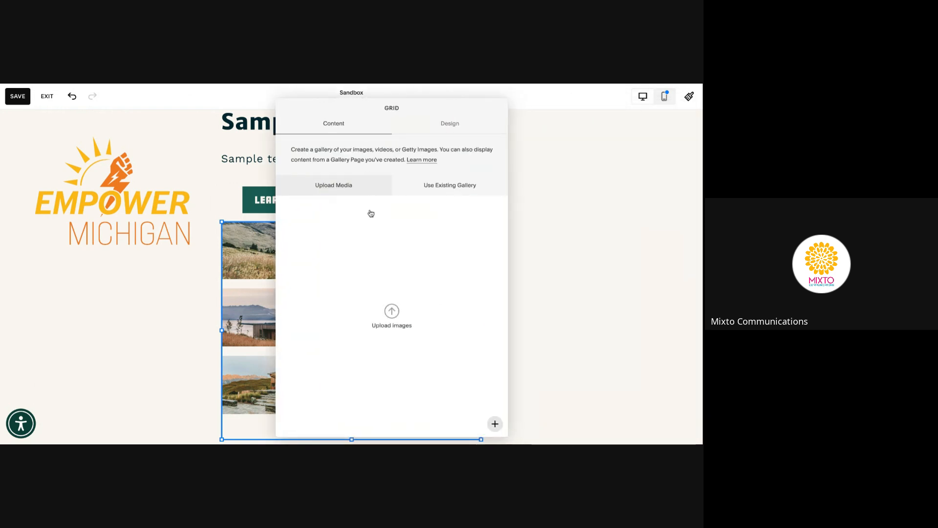
Add the group photo from the Join page library folder to the gallery
click(494, 423)
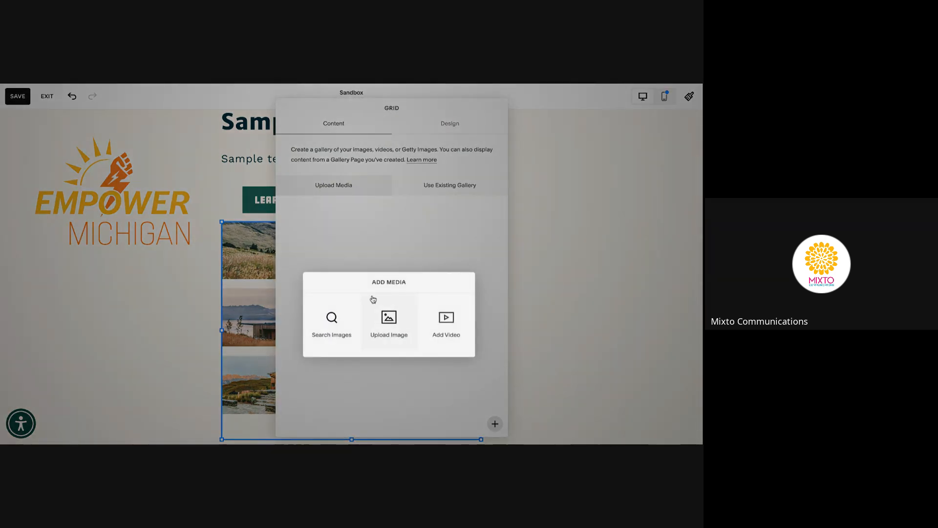
click(332, 313)
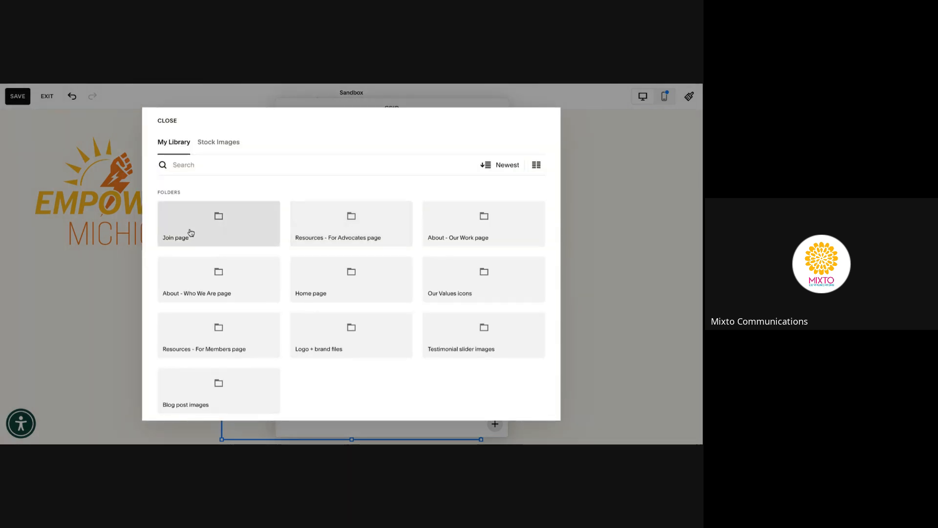
click(191, 232)
click(229, 259)
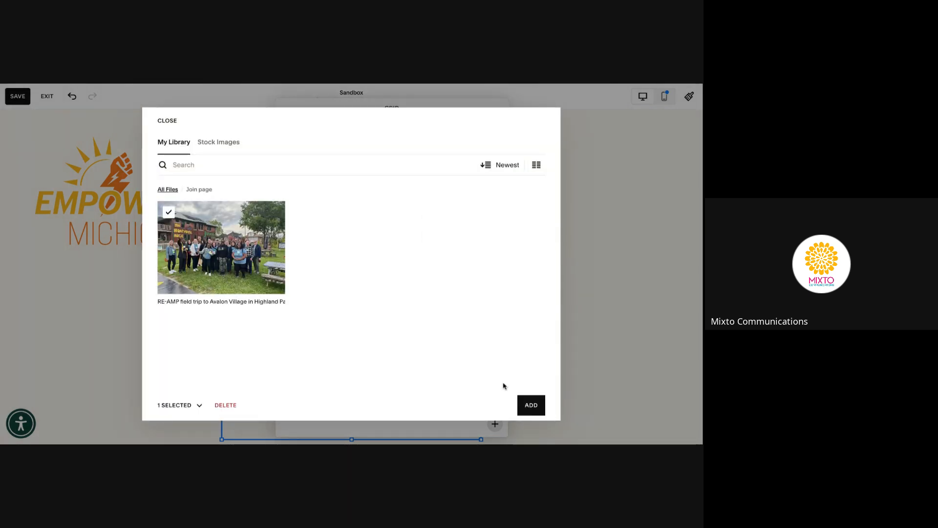
click(530, 404)
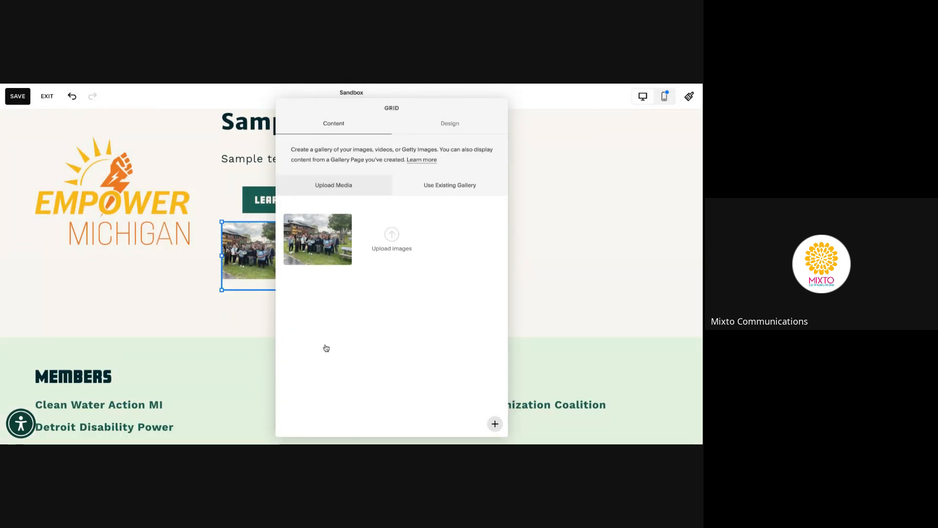
mouse_move(320, 210)
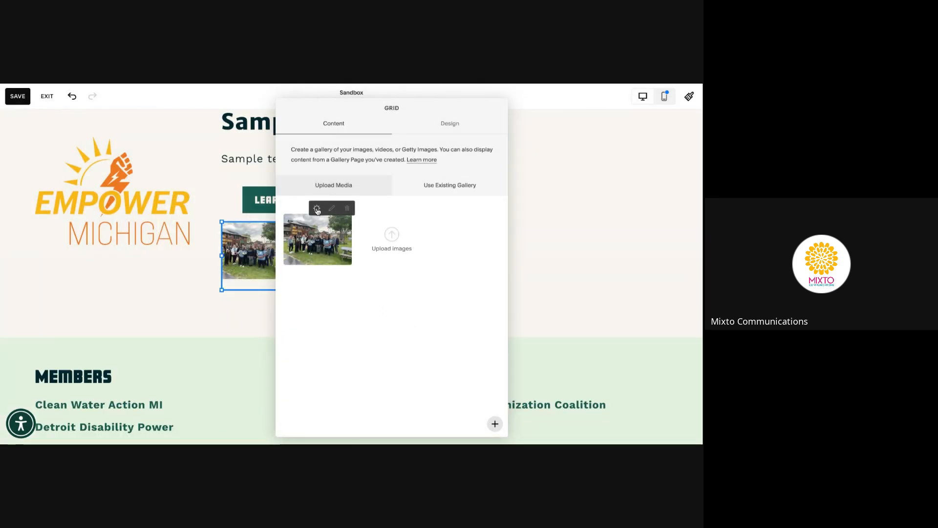
Set the photo's title to Test, description to test, clickthrough link to google.com, and save
click(316, 208)
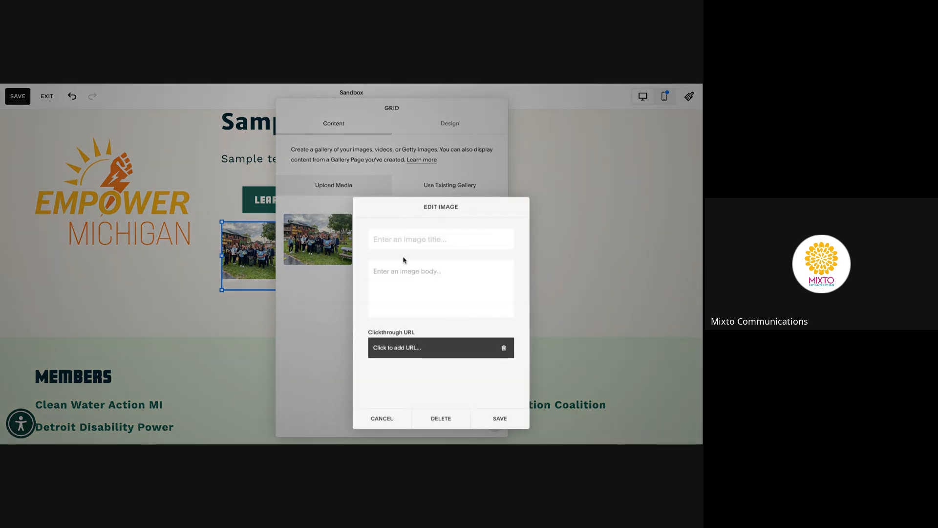
text(Test)
click(413, 289)
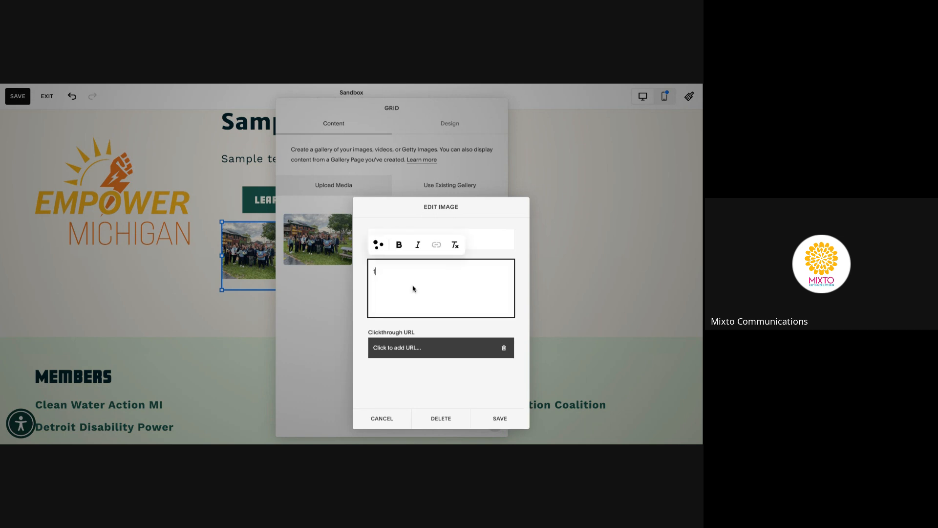
text(test)
click(434, 368)
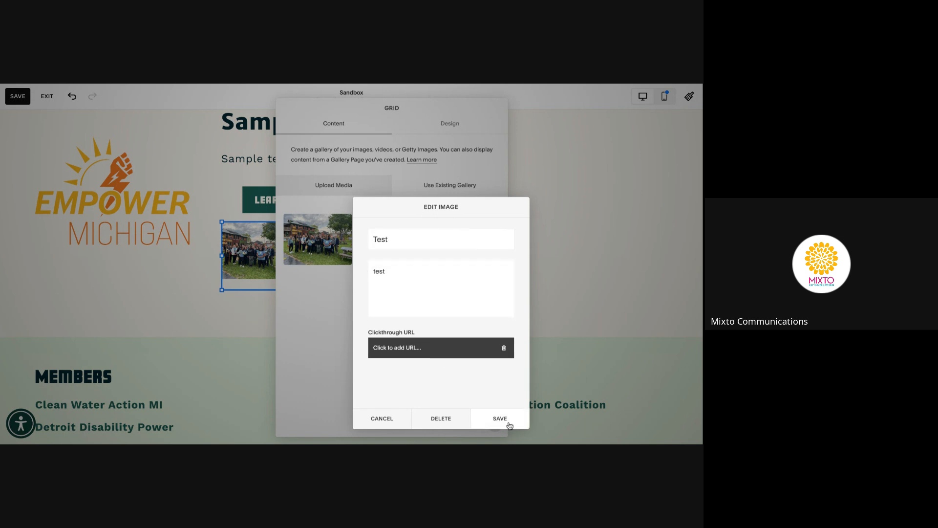
click(459, 356)
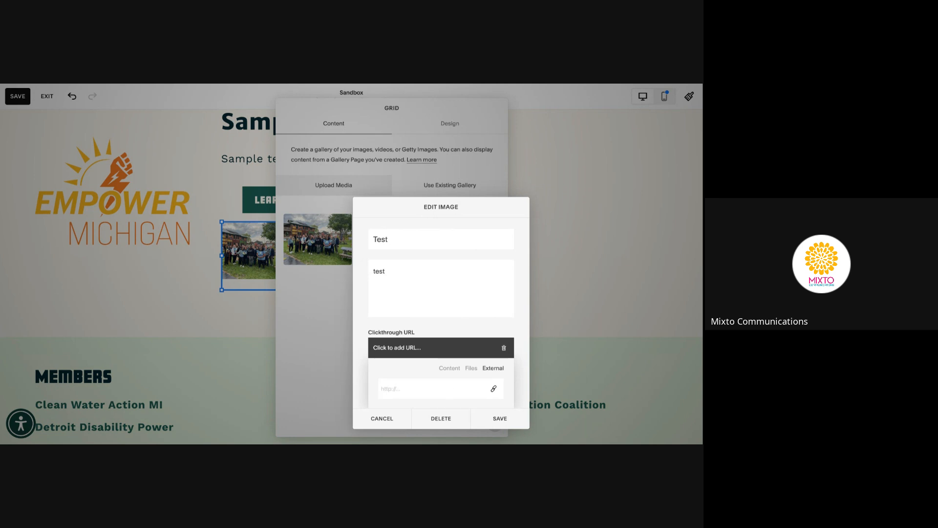
text(google.com)
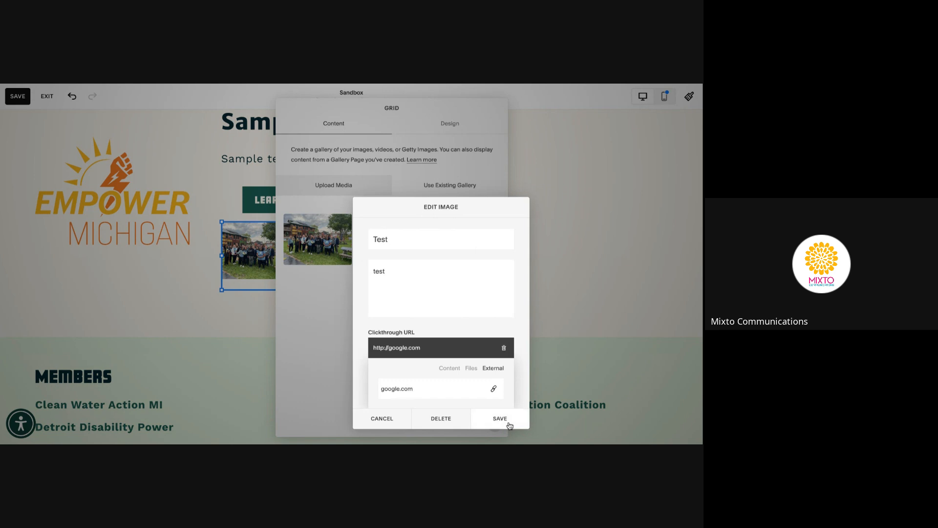
click(508, 423)
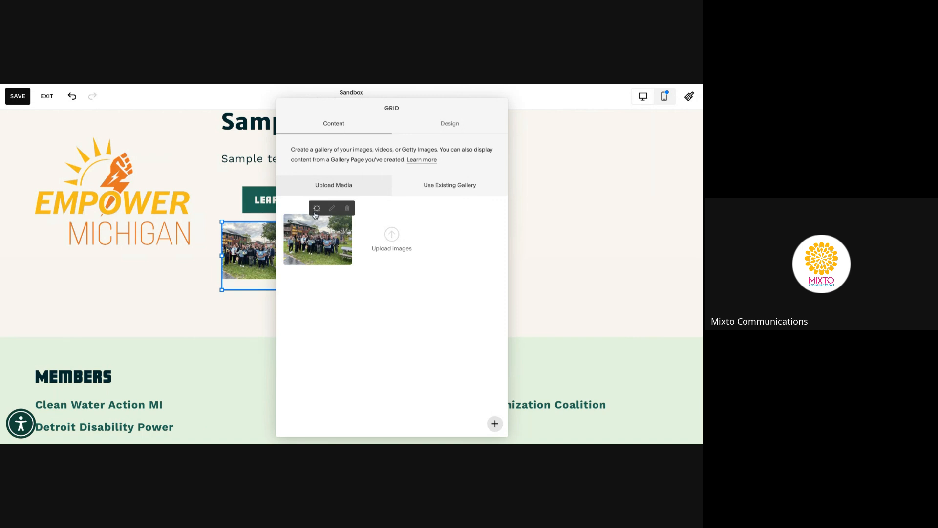
Reopen the photo details to verify the google.com link, then close them
click(316, 210)
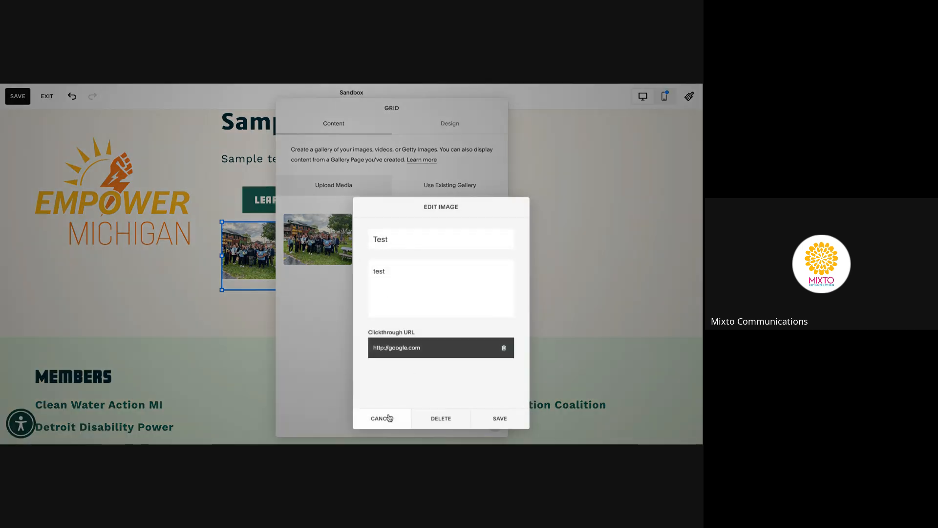
click(452, 352)
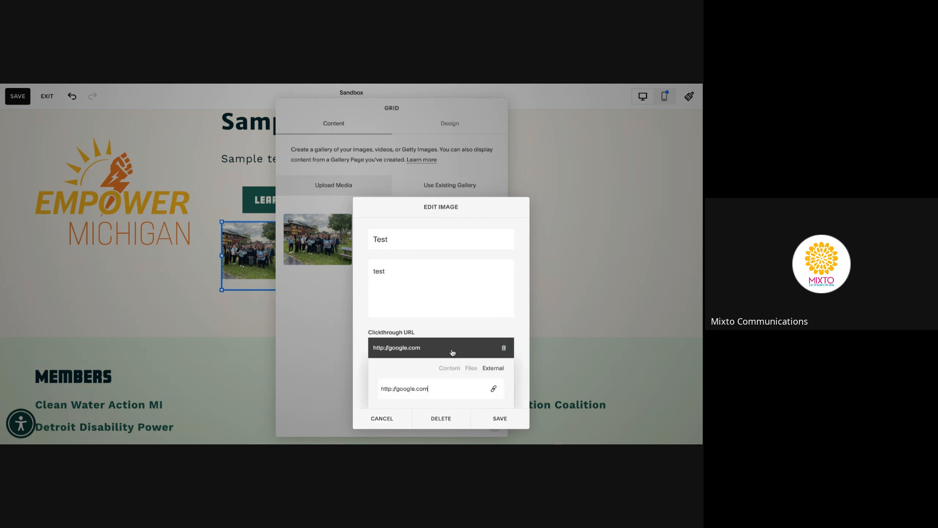
scroll(453, 355, down, 1)
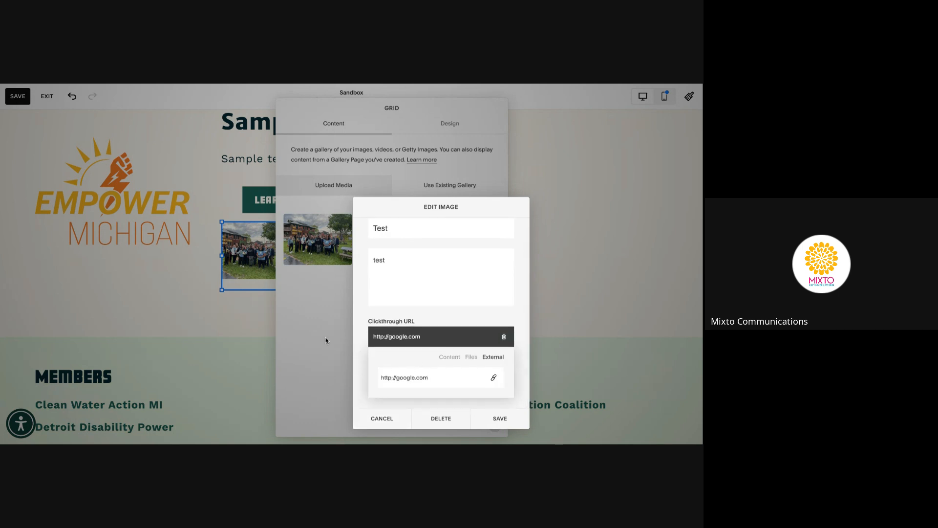
click(326, 341)
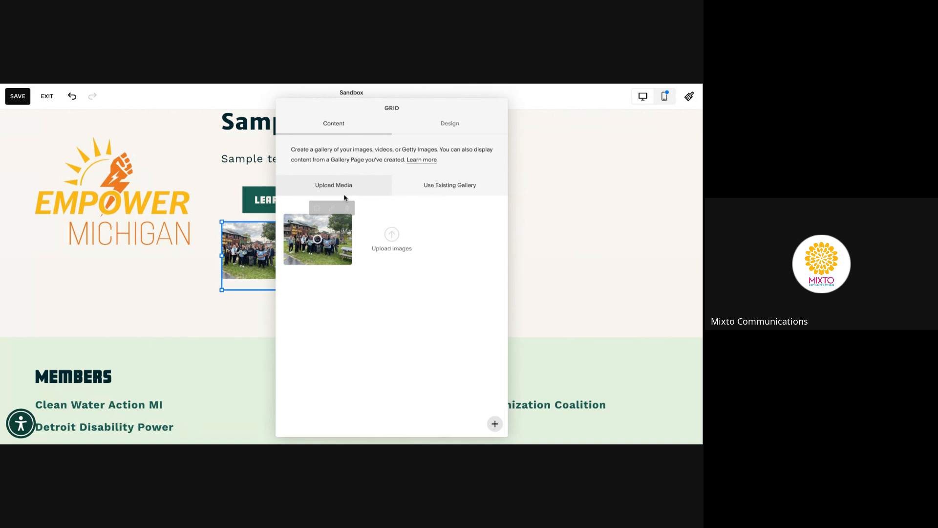
Try Slideshow, Carousel and Stacked gallery layouts, then return to Grid
click(449, 130)
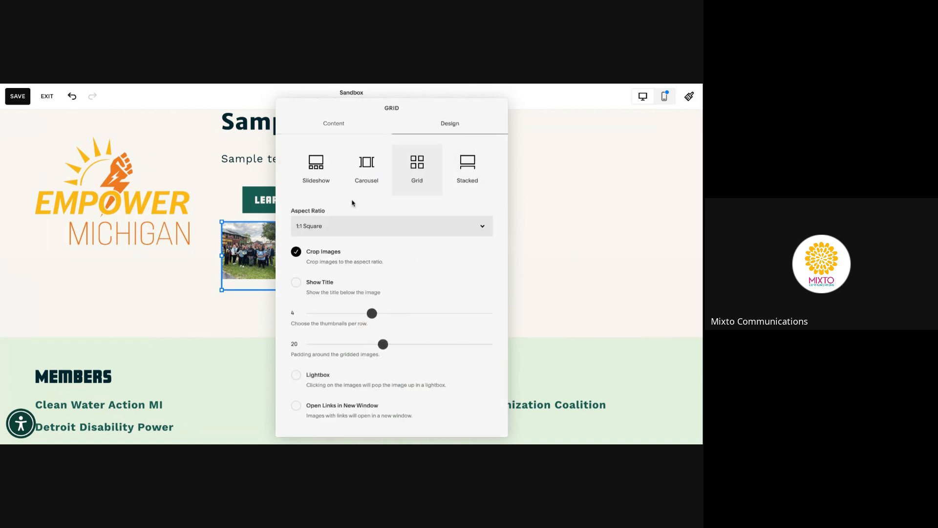
click(310, 168)
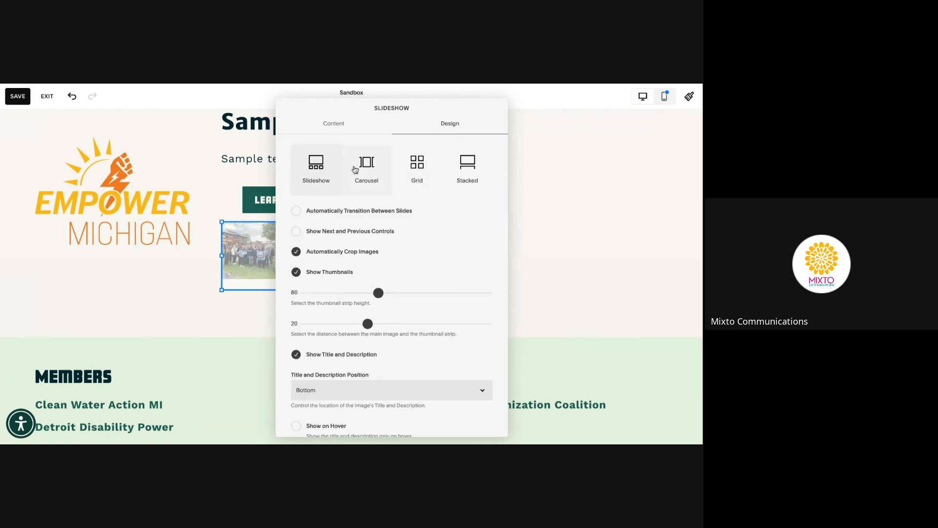
click(362, 168)
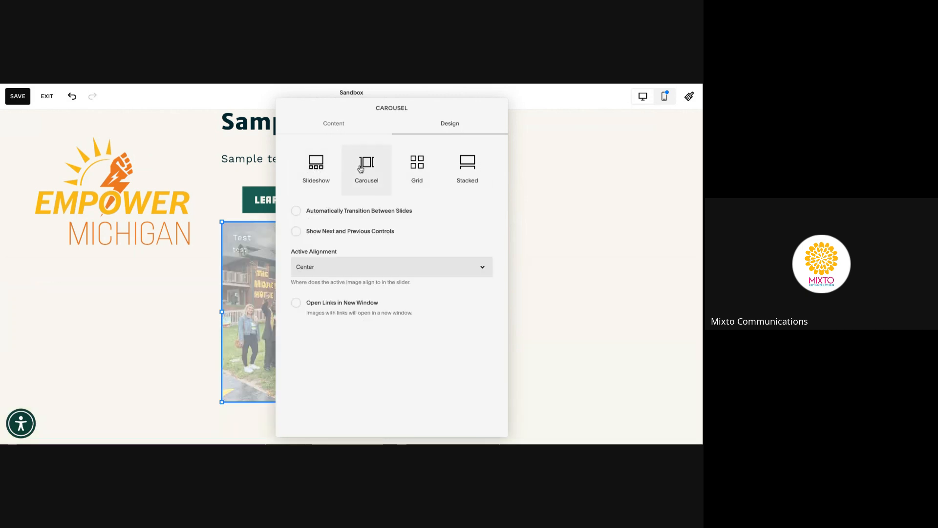
click(418, 171)
click(462, 173)
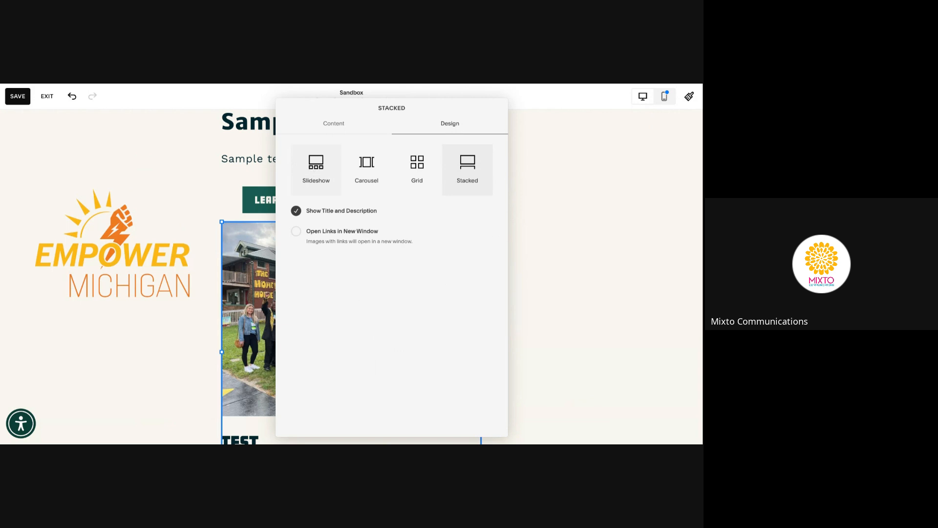
click(337, 183)
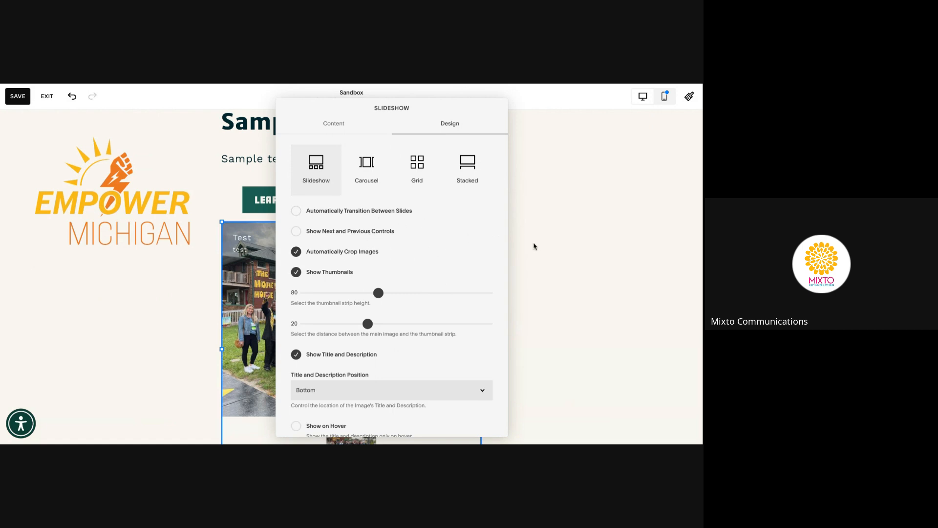
click(415, 171)
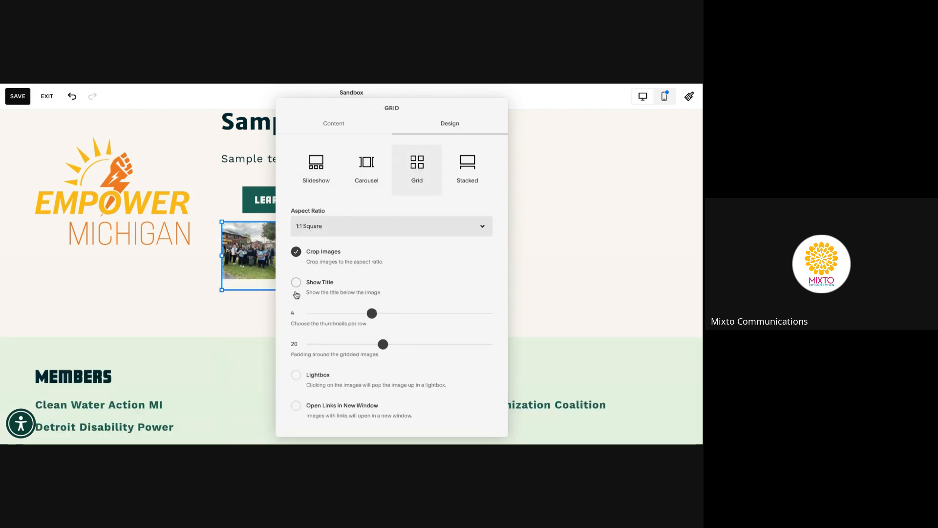
Turn on Show Title and Open Links in New Window for the gallery
click(296, 282)
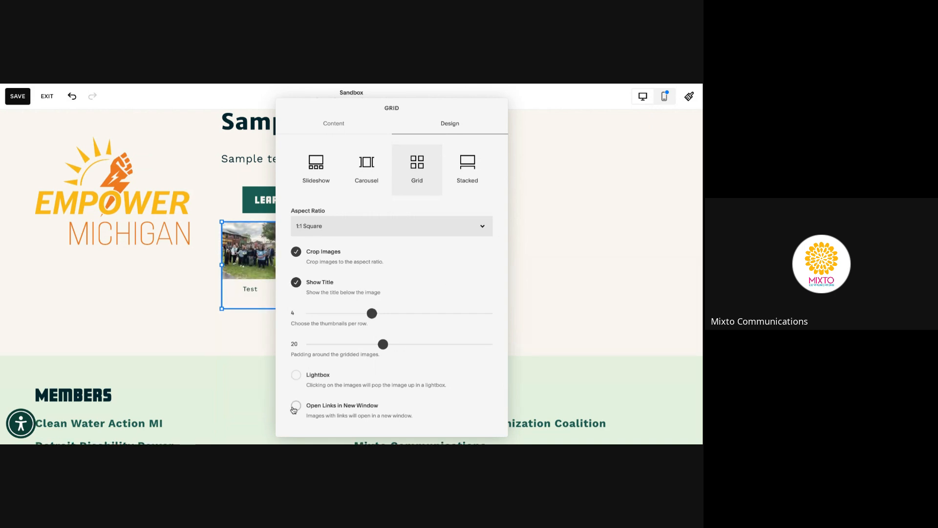
click(297, 407)
click(344, 126)
Insert a Summary block and drag it into place in the Sandbox section
click(184, 287)
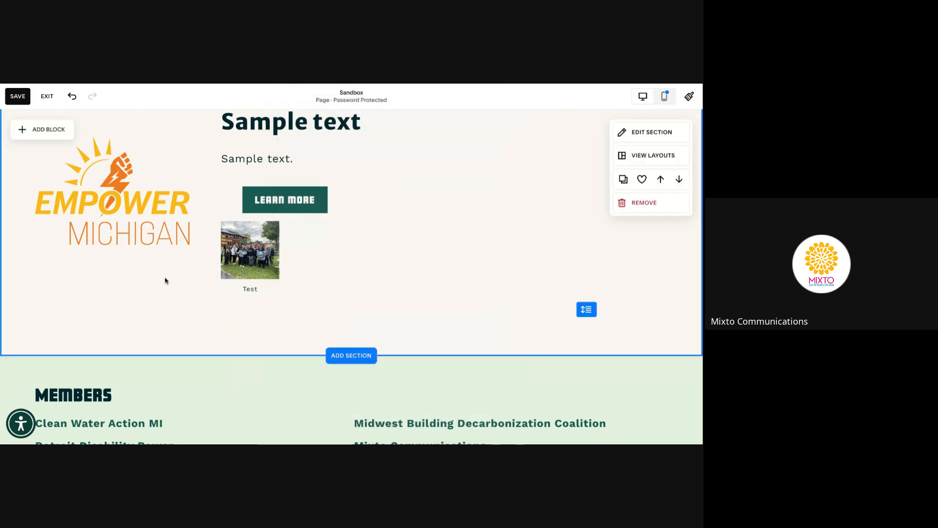
click(25, 131)
scroll(91, 226, down, 1)
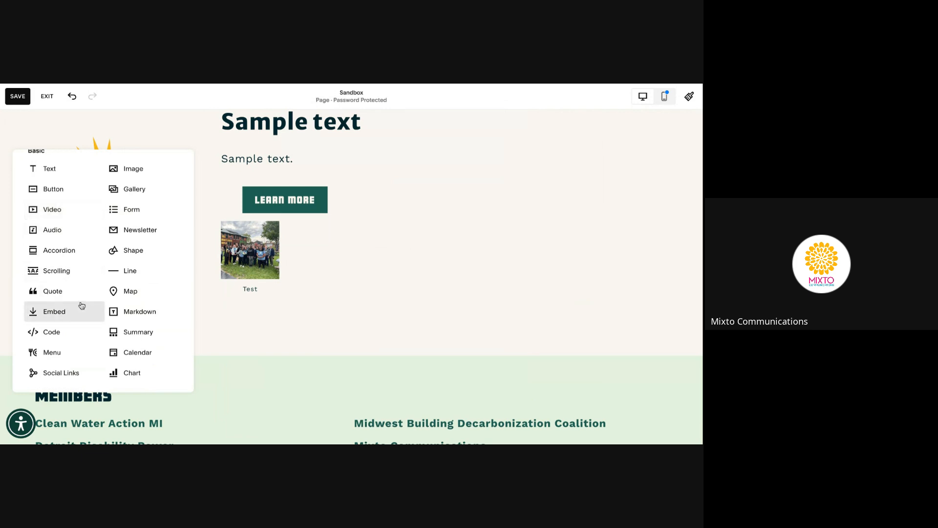
click(138, 333)
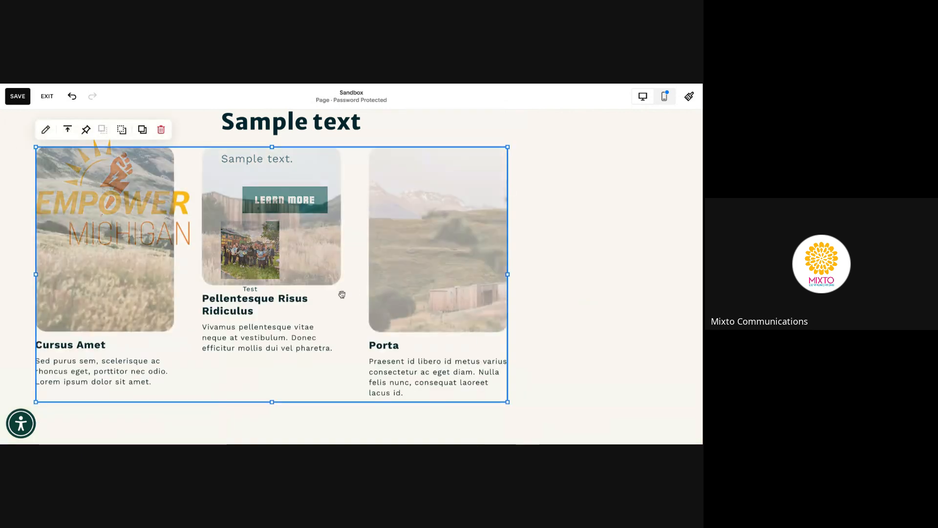
scroll(377, 259, down, 2)
scroll(377, 259, up, 3)
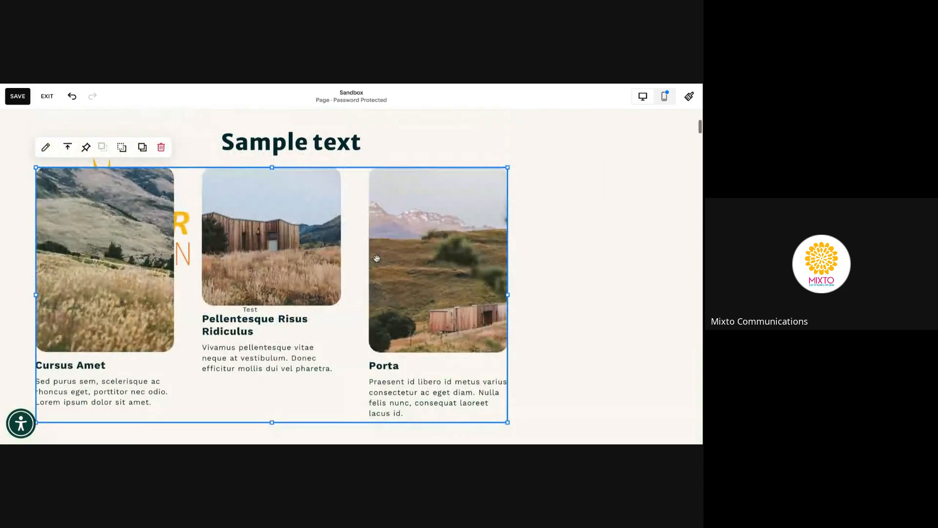
drag(377, 258, 405, 364)
scroll(390, 262, down, 2)
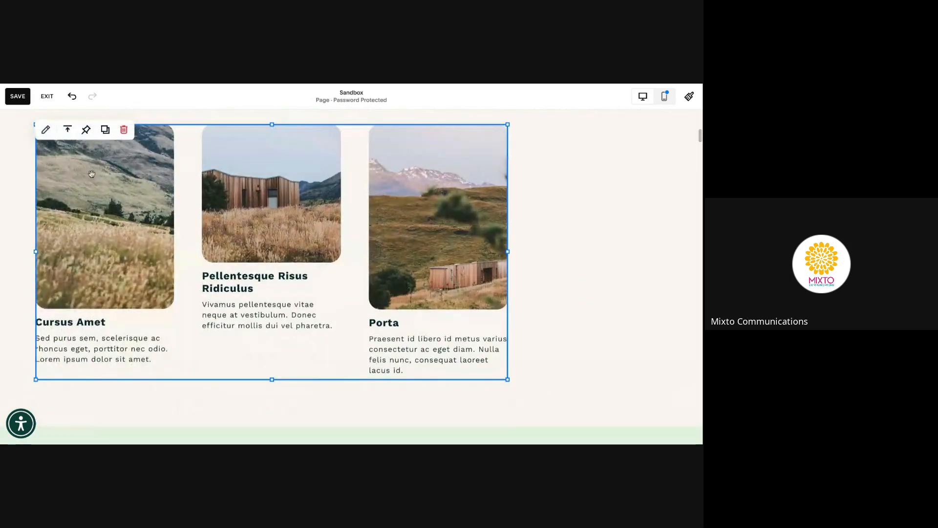
click(45, 127)
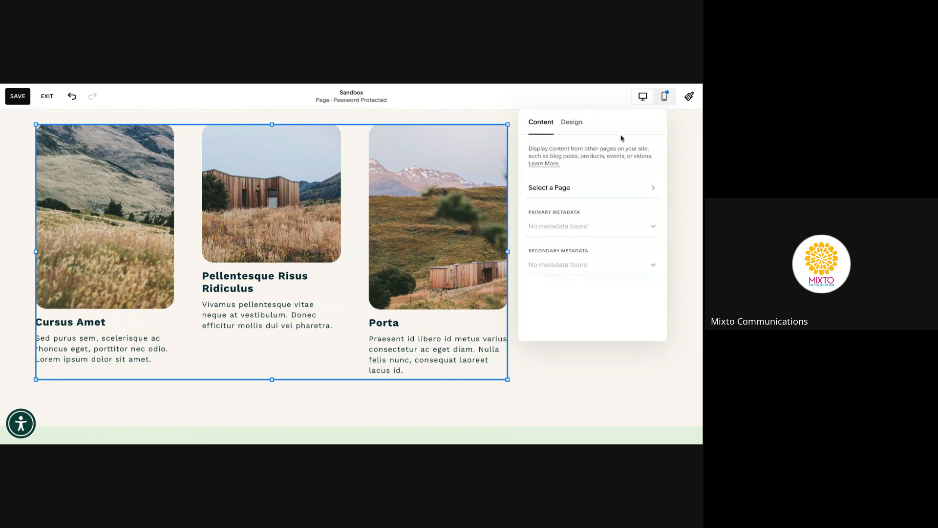
Set the Summary block's source page to Take Action: Events and Campaigns
drag(620, 134, 402, 142)
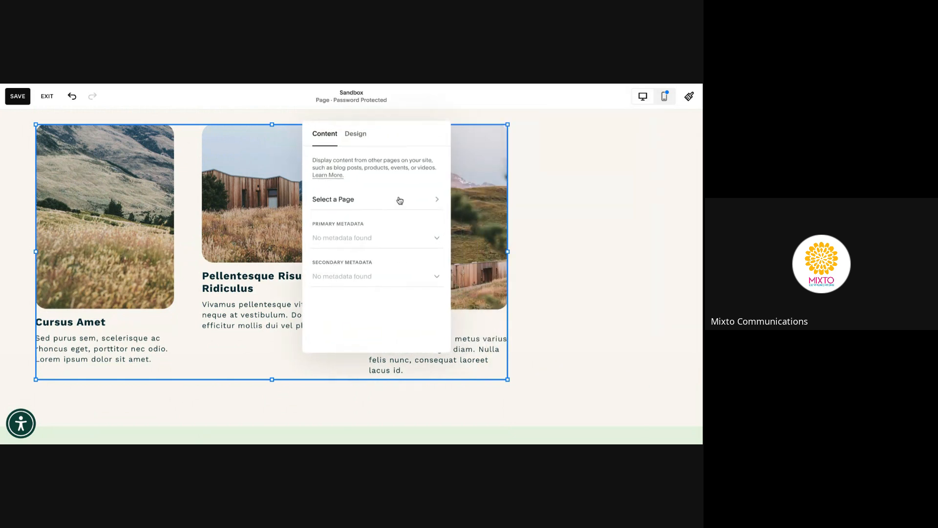
click(400, 200)
click(435, 180)
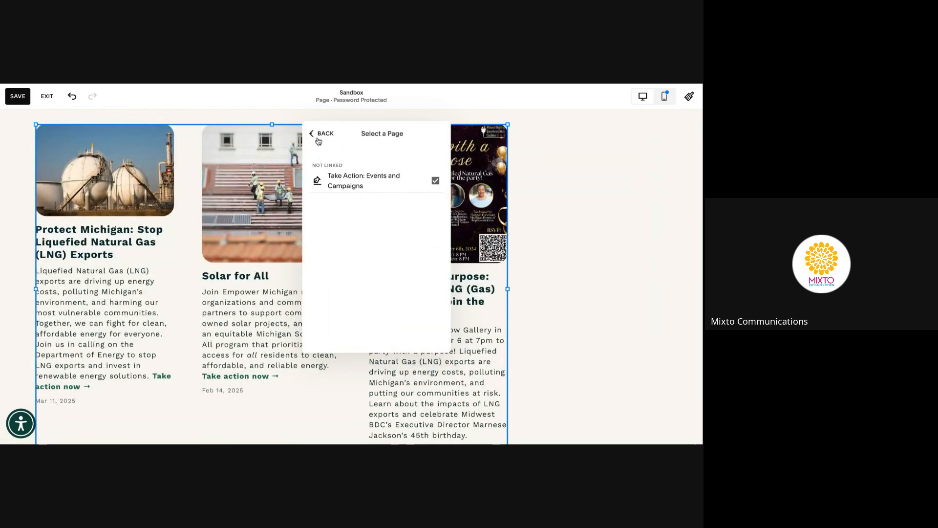
click(315, 135)
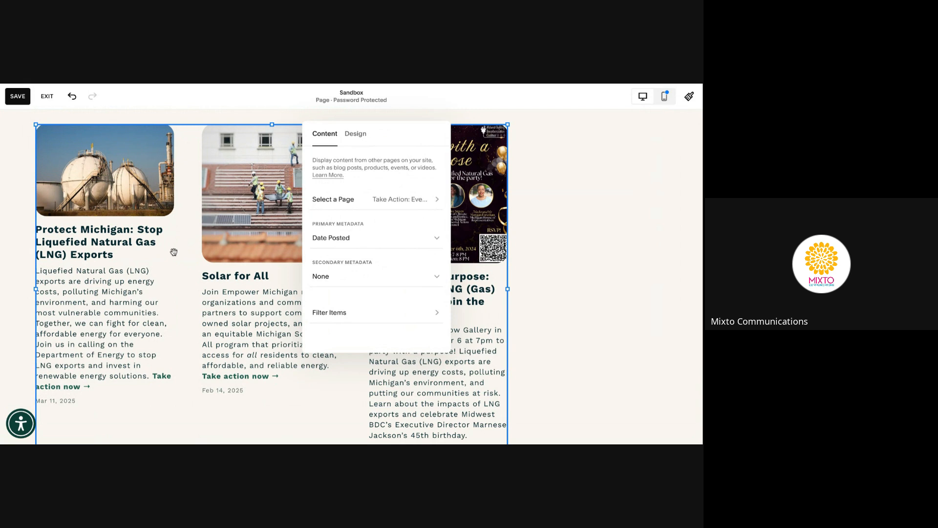
Set primary metadata to Category and secondary metadata to Author
click(437, 238)
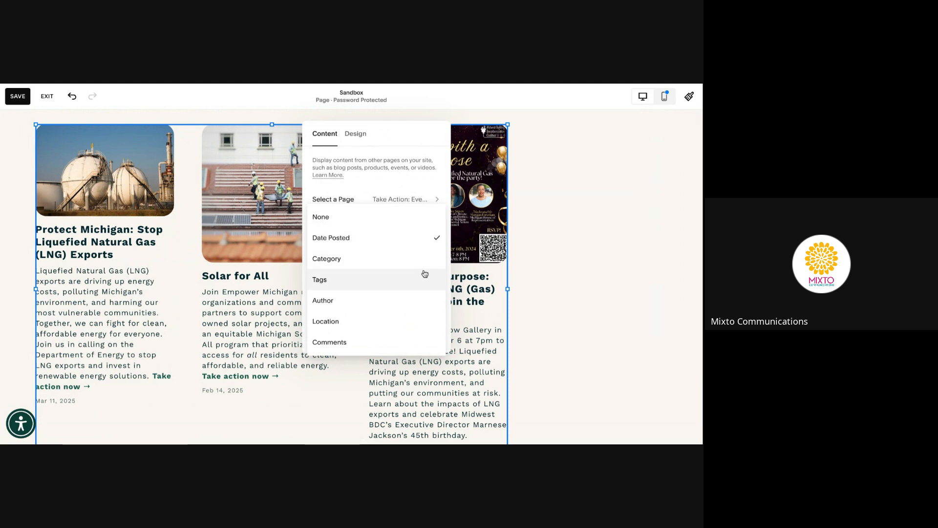
click(423, 264)
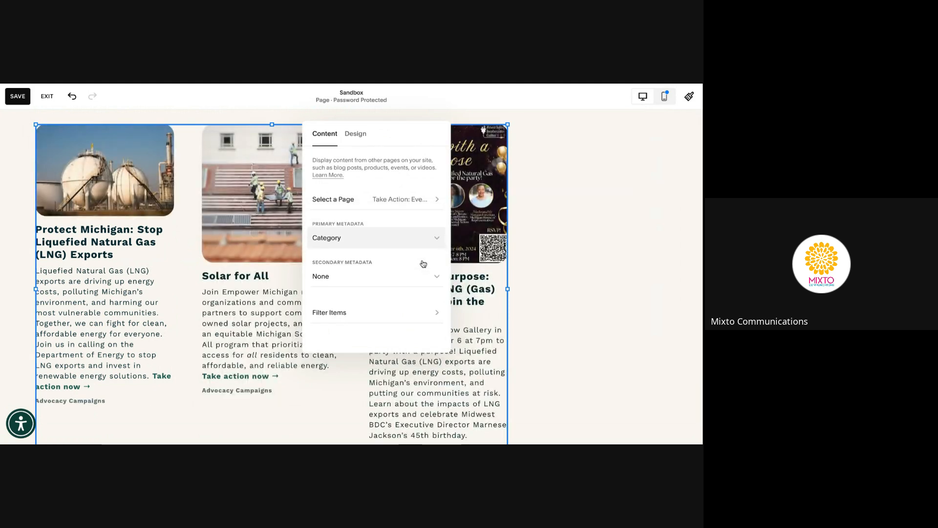
click(430, 280)
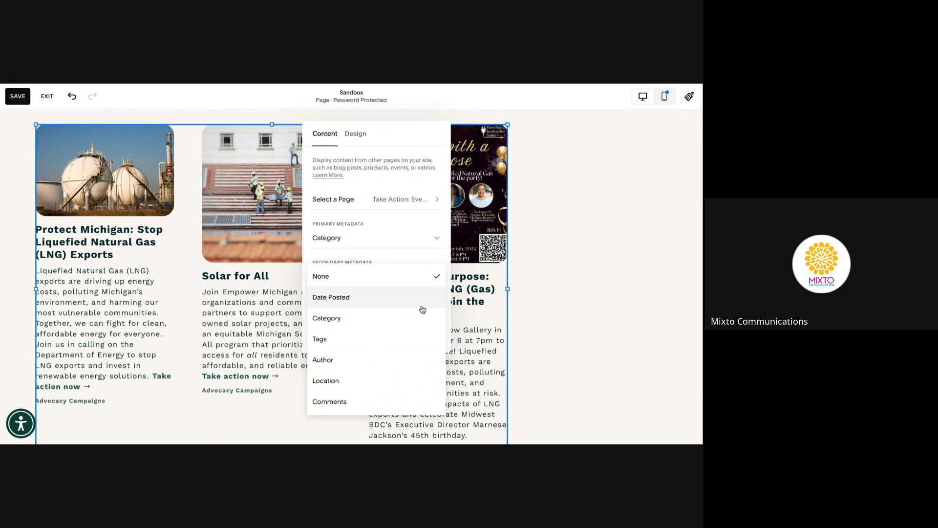
click(417, 361)
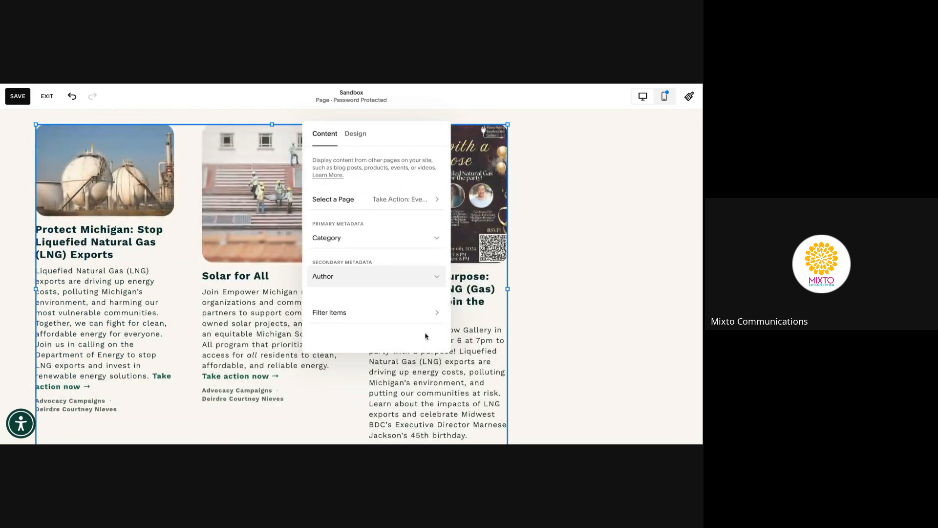
click(436, 315)
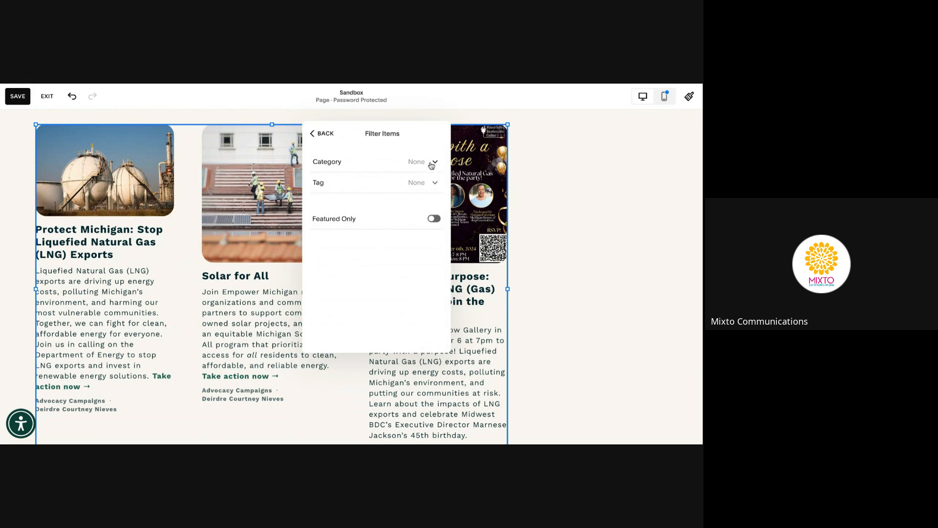
Filter the summary block to the Advocacy Campaigns category only, leaving the LNG exports and Solar for All posts
click(431, 165)
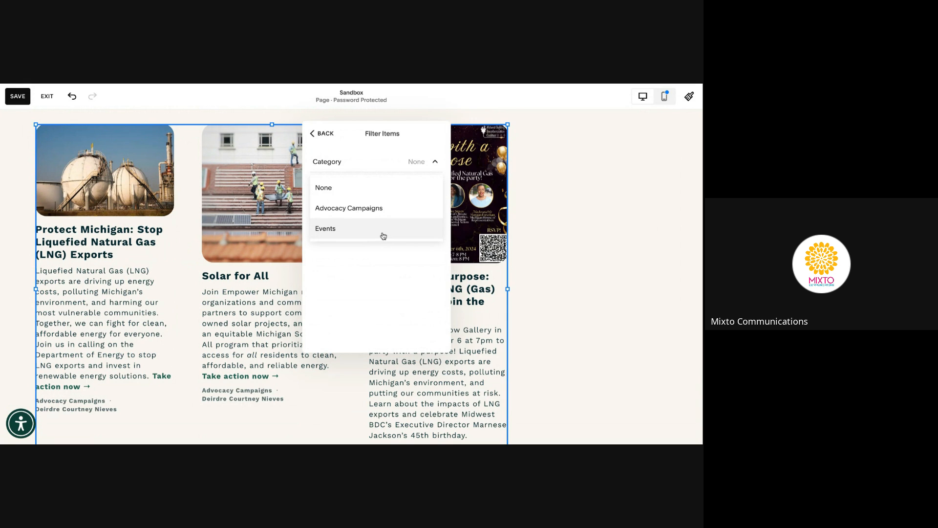
click(383, 235)
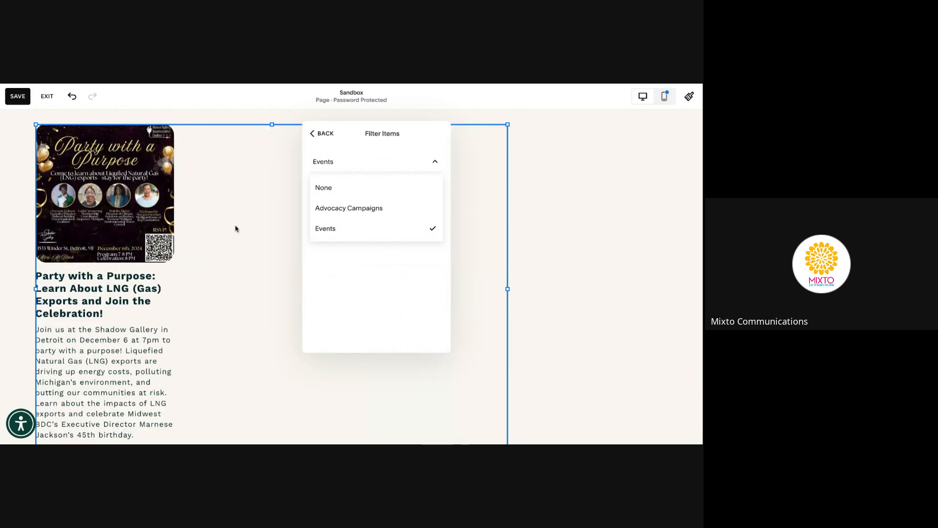
click(373, 209)
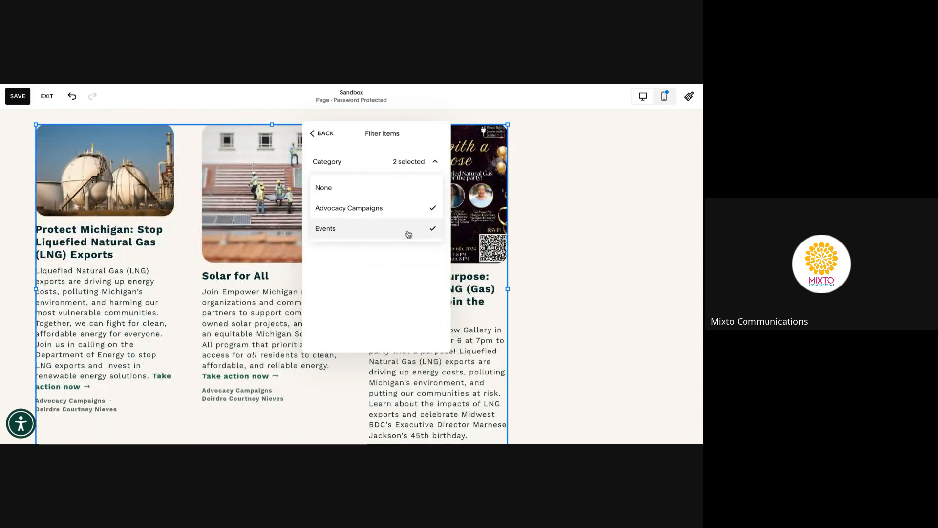
click(408, 233)
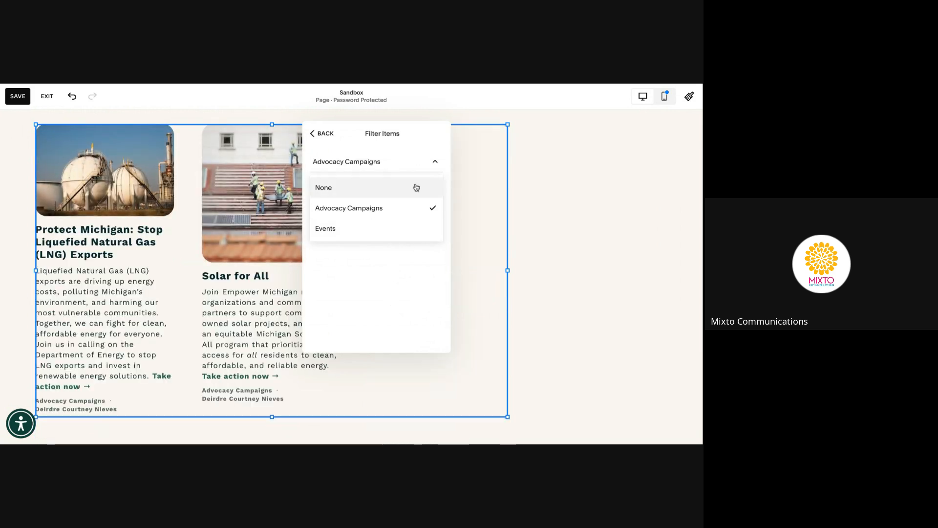
click(323, 137)
click(325, 139)
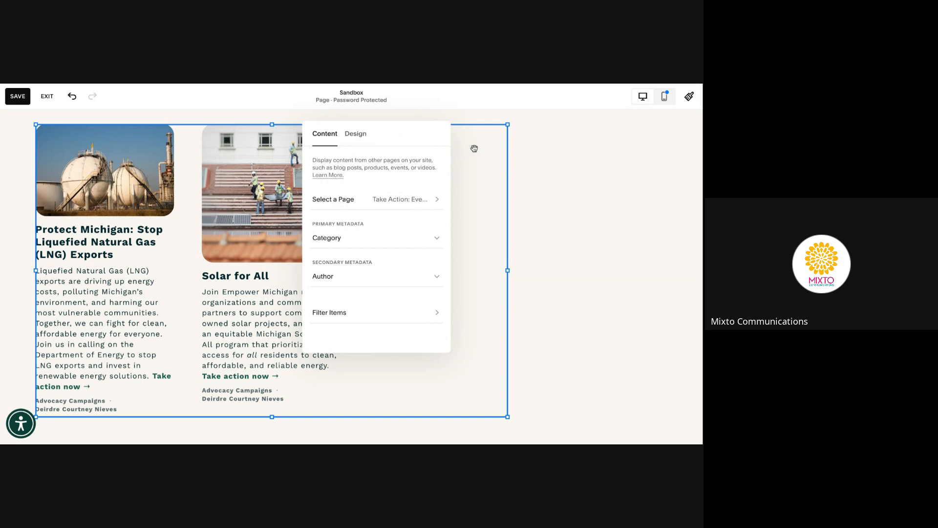
click(17, 125)
Save the Sandbox page, then browse the block list and close it without adding a block
click(17, 98)
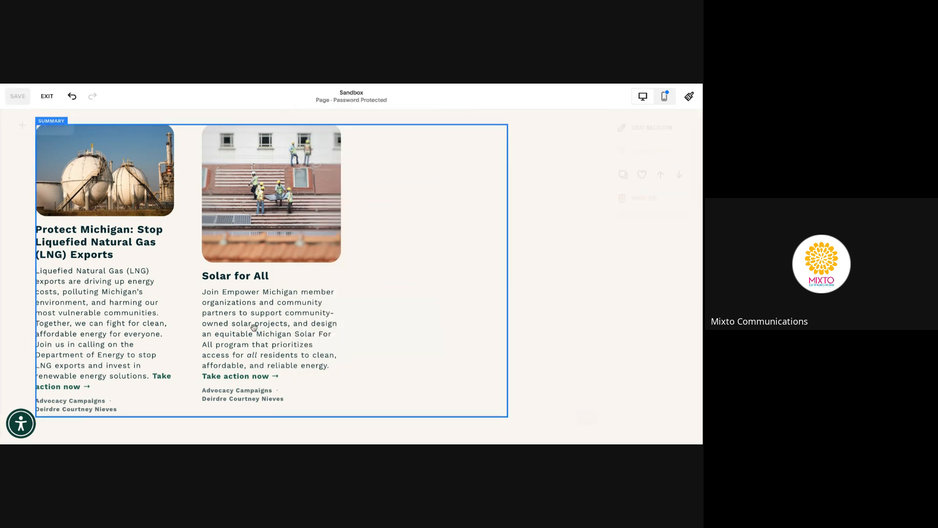
click(58, 137)
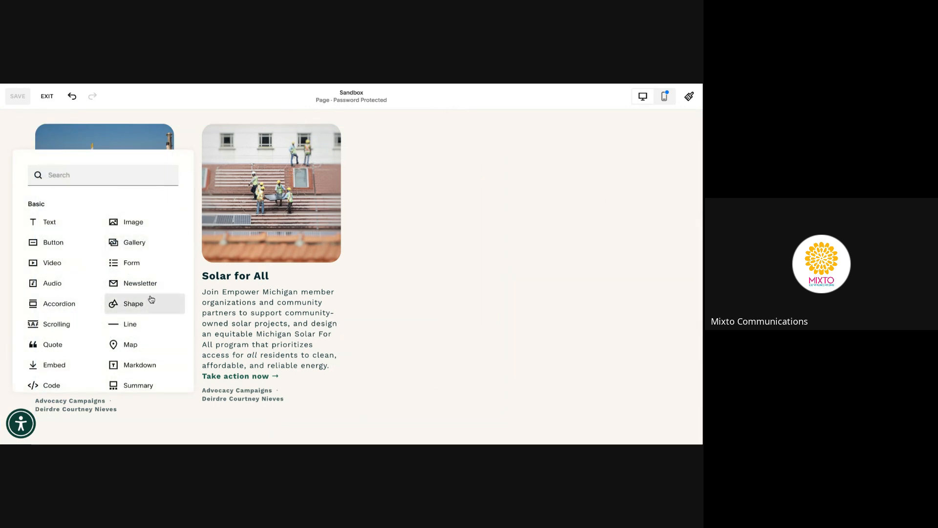
scroll(151, 299, down, 1)
scroll(152, 299, down, 5)
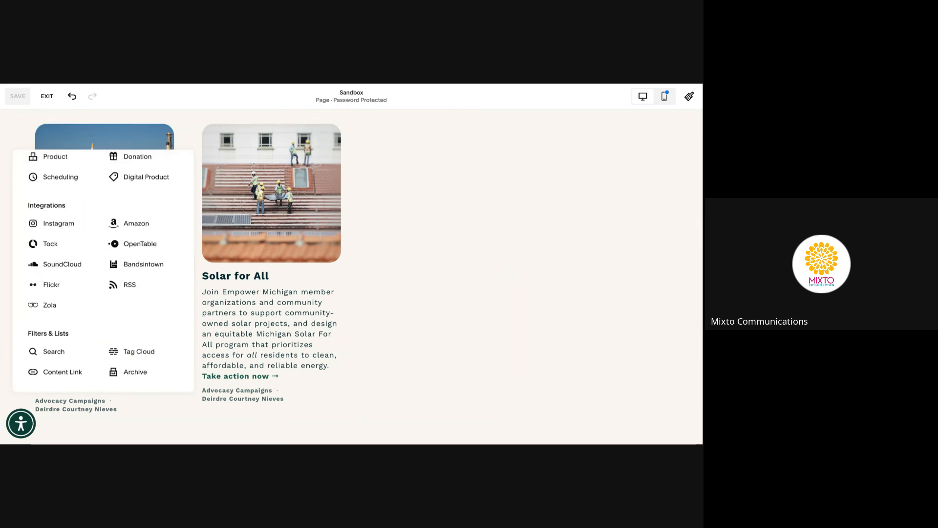
scroll(143, 318, up, 5)
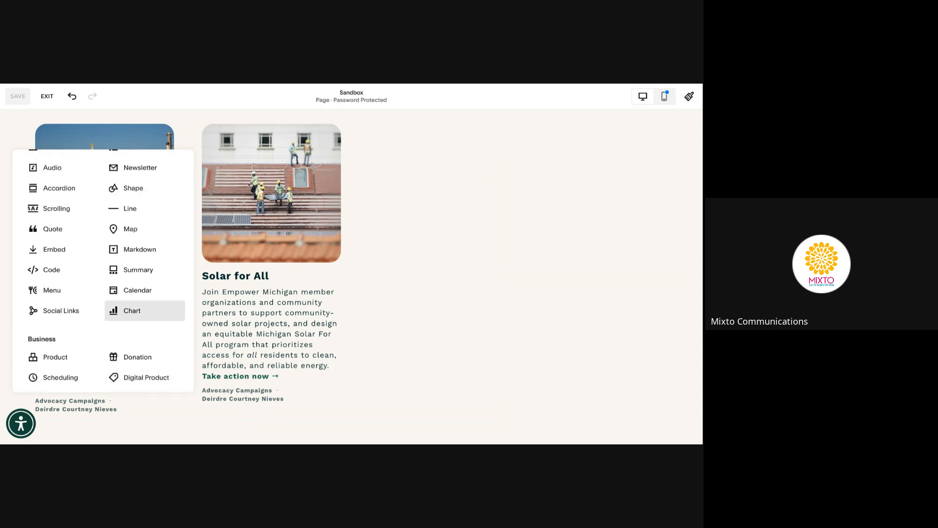
scroll(145, 338, up, 3)
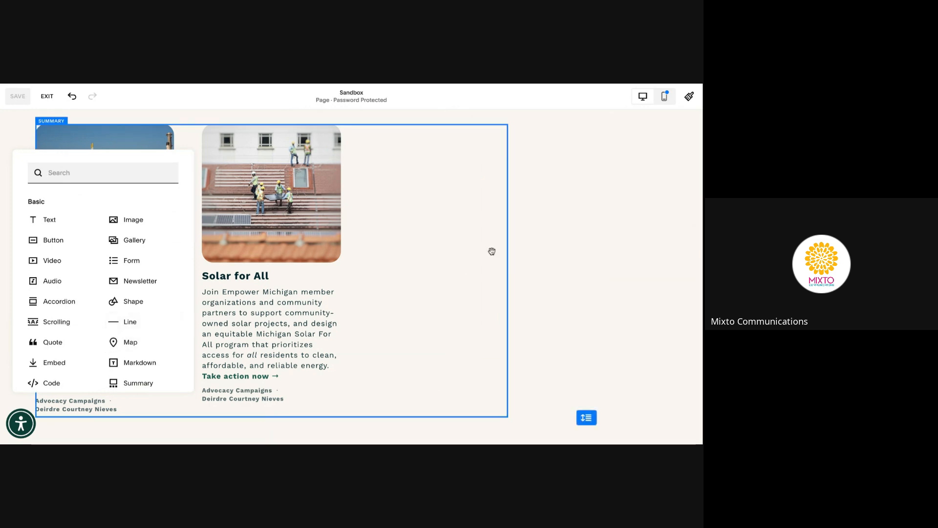
click(551, 195)
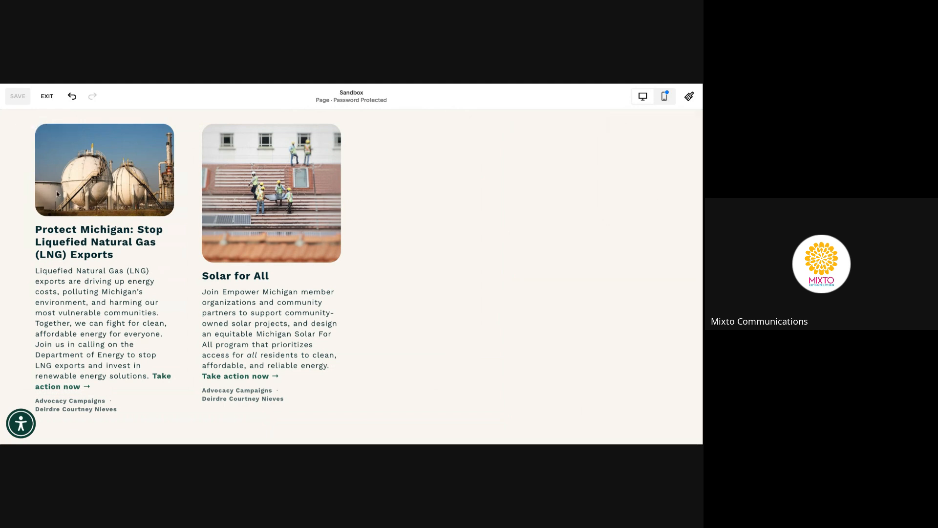
scroll(61, 192, up, 6)
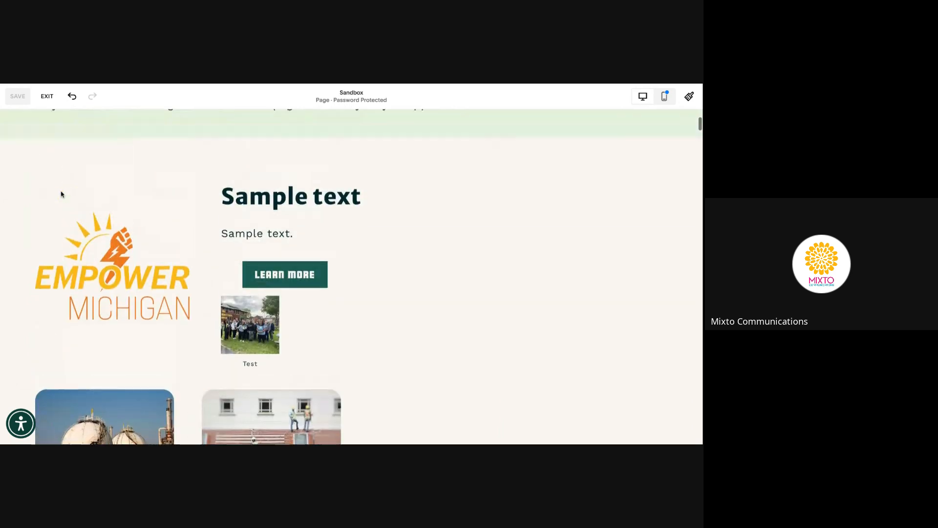
scroll(68, 176, down, 1)
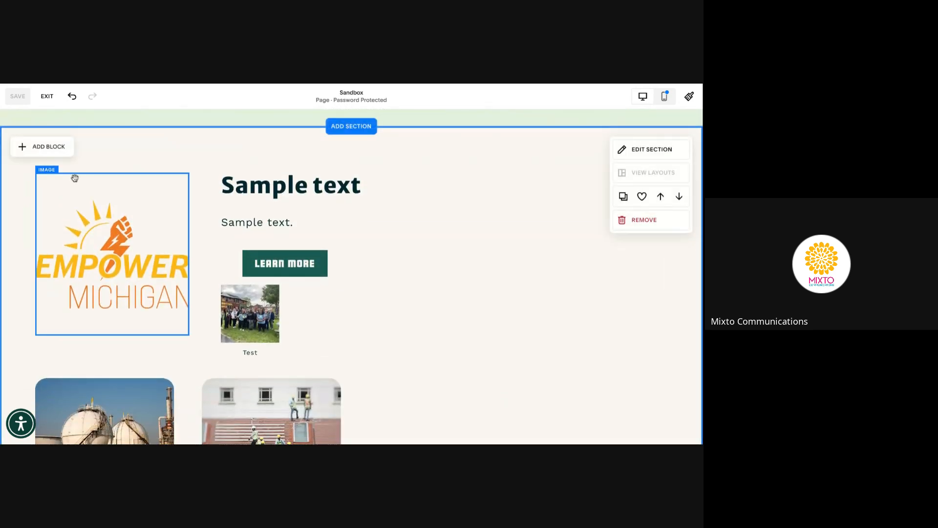
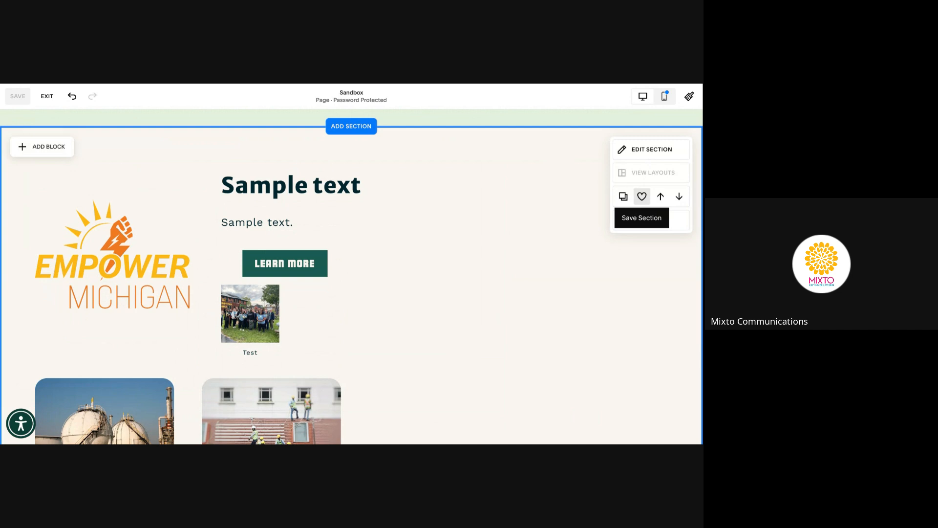
Move the Sample text section above the intro, then back below it
click(660, 196)
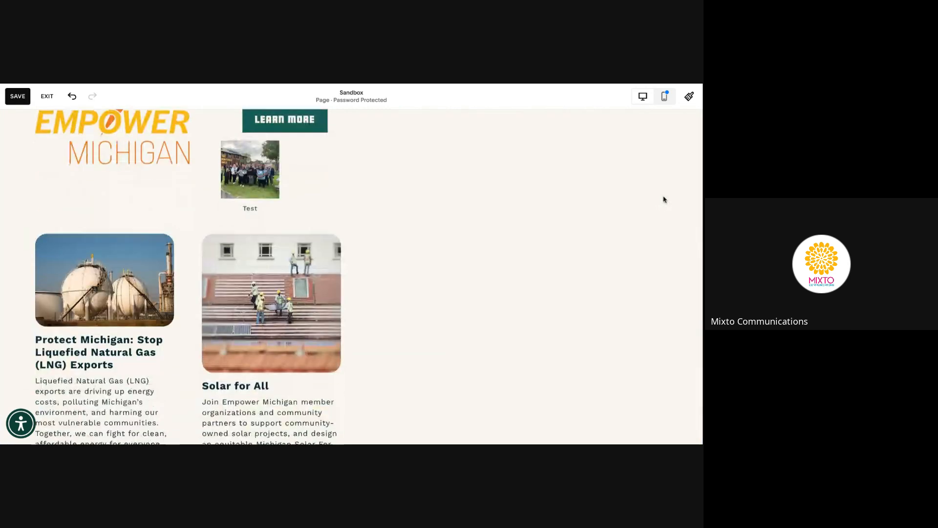
scroll(665, 199, up, 4)
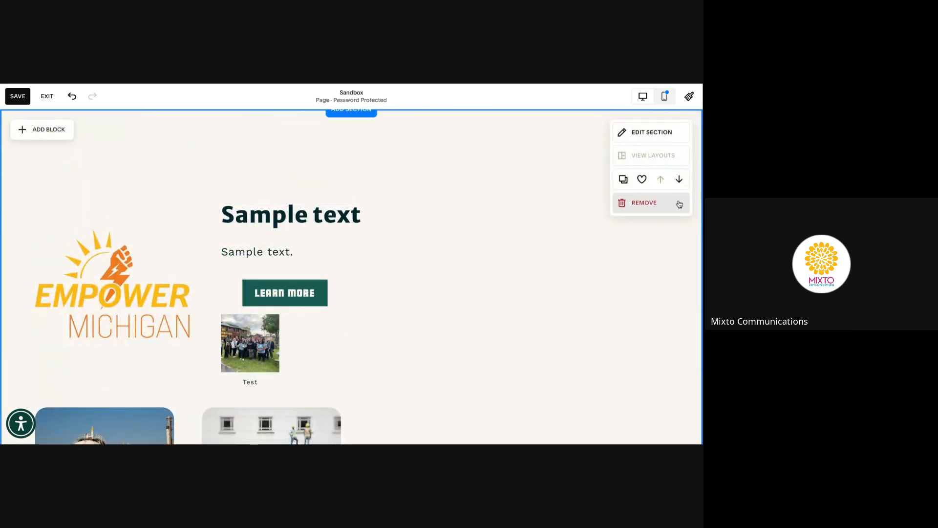
click(680, 181)
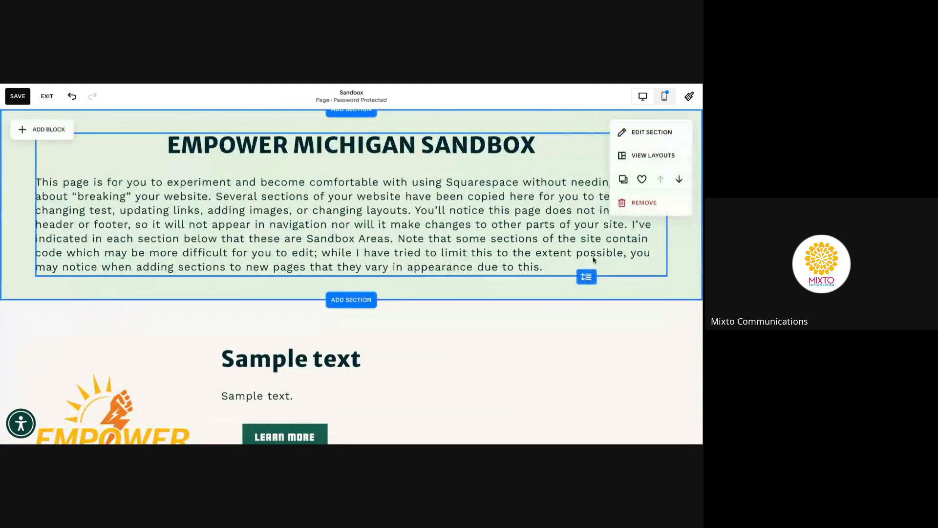
mouse_move(618, 362)
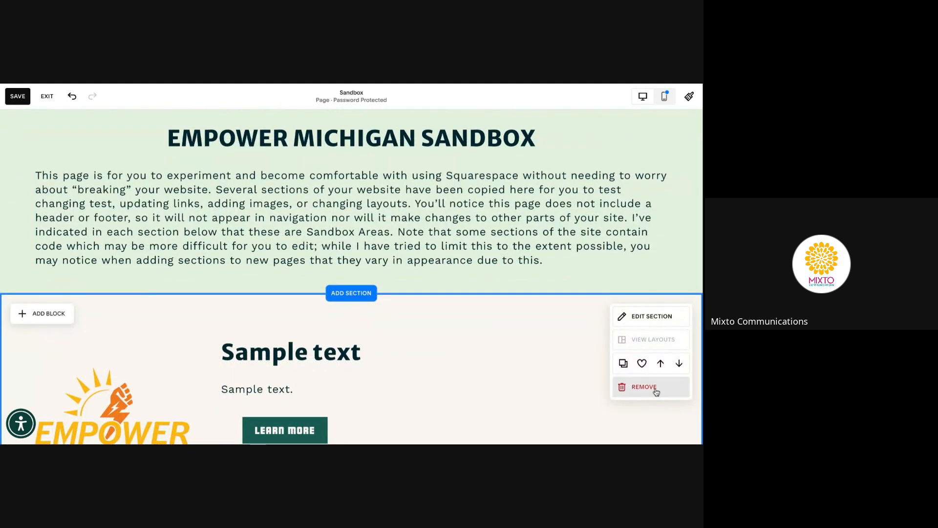
scroll(590, 334, down, 1)
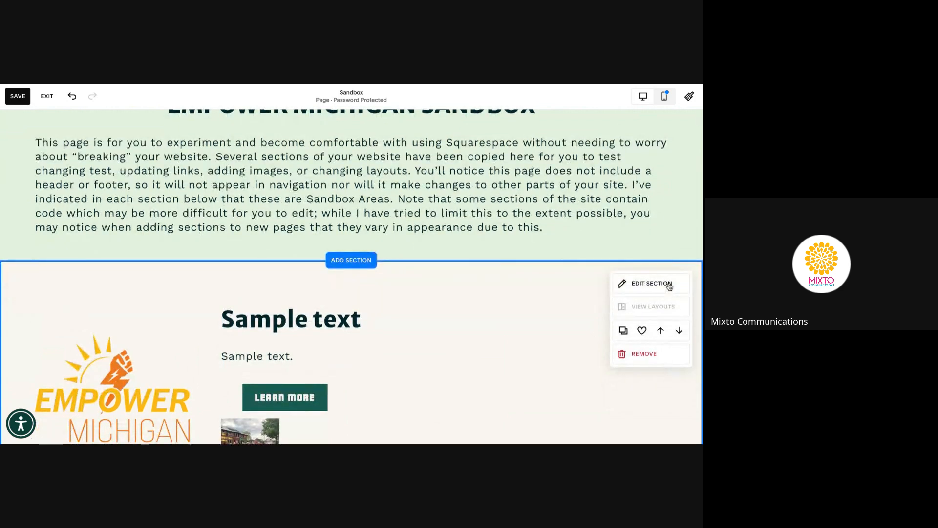
Raise the Sample text section's grid row count from 27 to 34
click(670, 288)
scroll(602, 298, down, 1)
scroll(602, 298, up, 1)
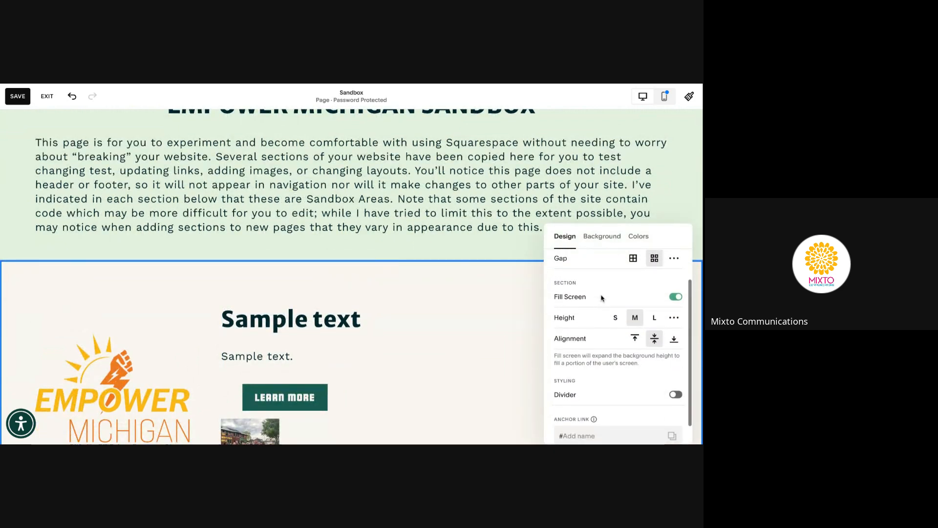
scroll(528, 330, down, 3)
scroll(528, 330, down, 3)
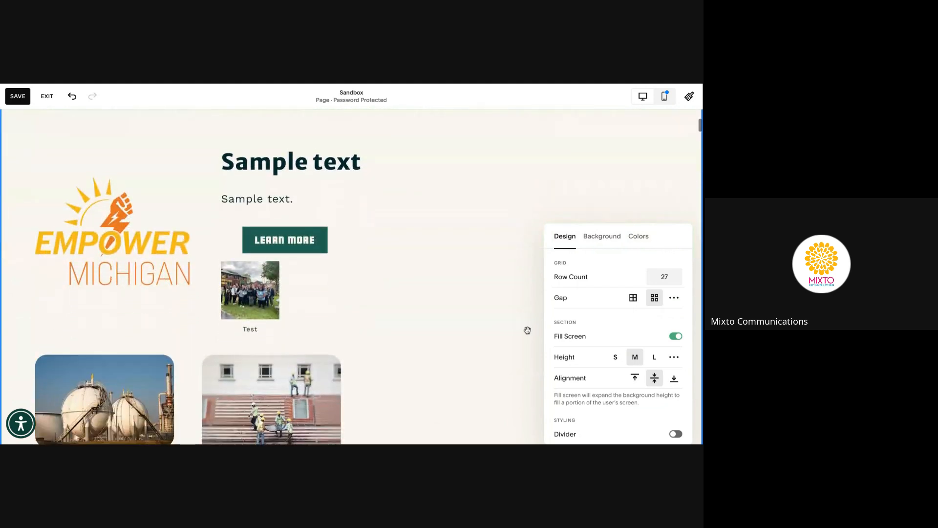
click(680, 279)
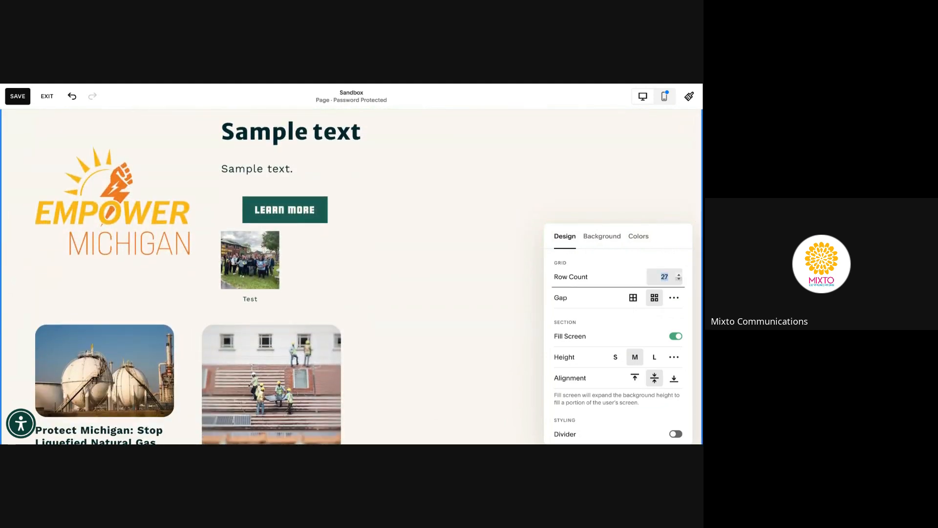
scroll(521, 300, down, 6)
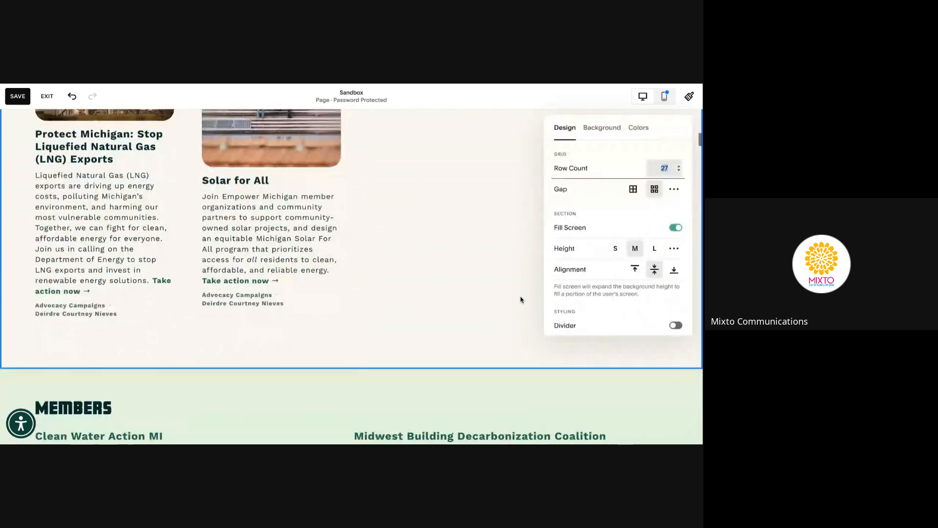
scroll(523, 274, up, 4)
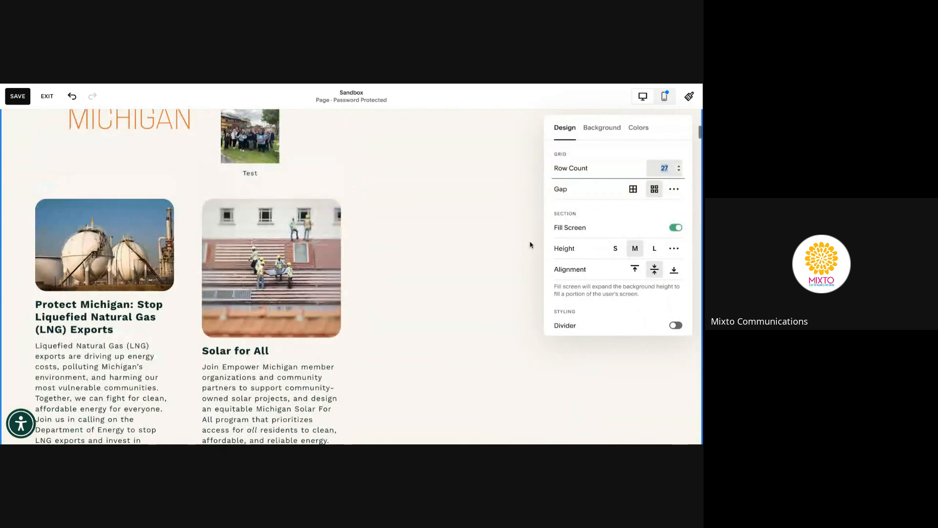
scroll(531, 245, up, 2)
click(680, 166)
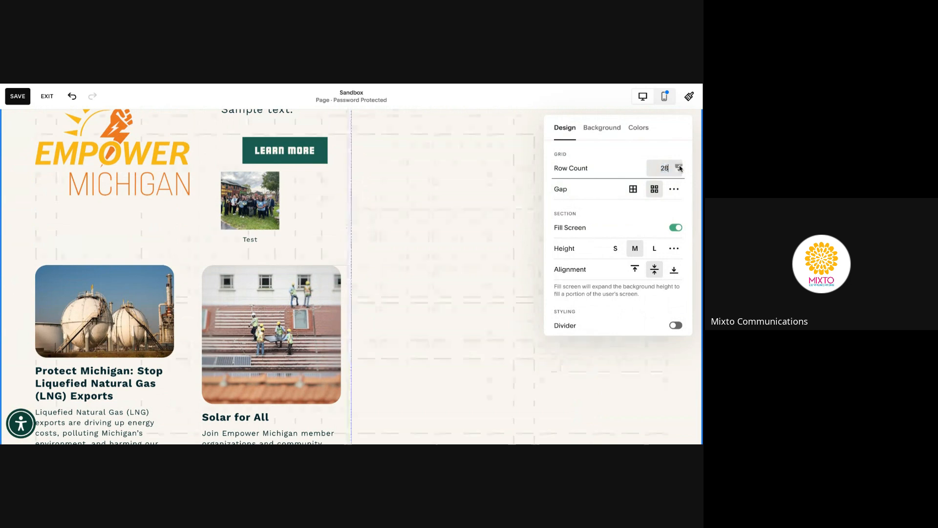
click(679, 166)
click(680, 166)
click(679, 166)
scroll(450, 270, down, 6)
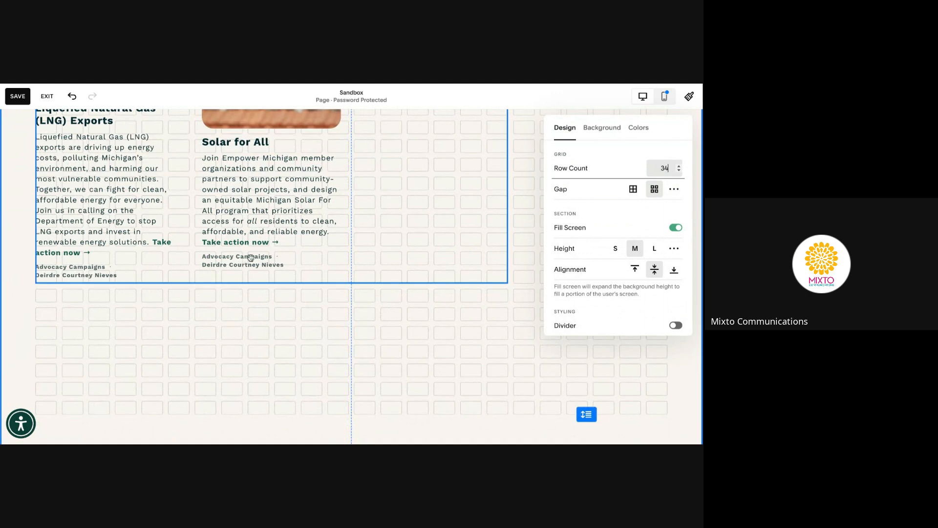
click(633, 195)
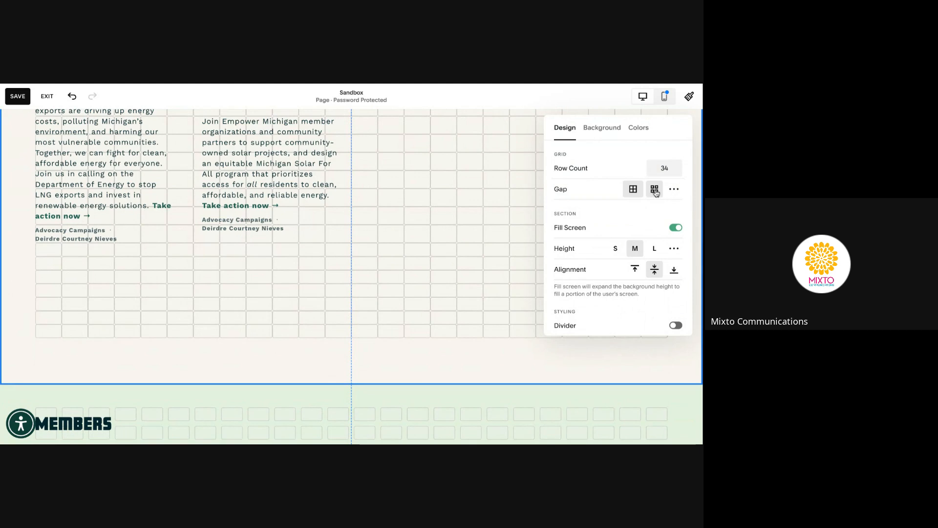
Switch the section's grid gap to the alternate preset
click(655, 190)
click(634, 190)
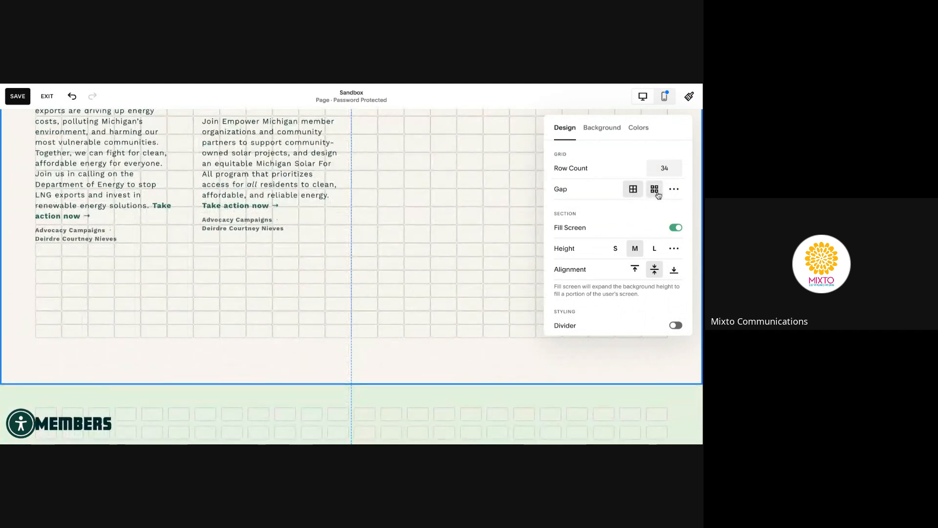
click(655, 190)
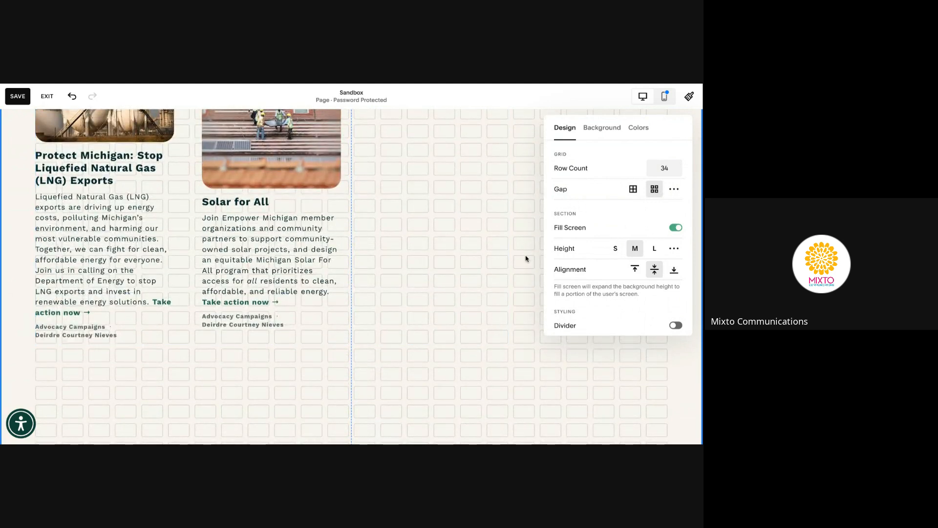
scroll(525, 259, up, 5)
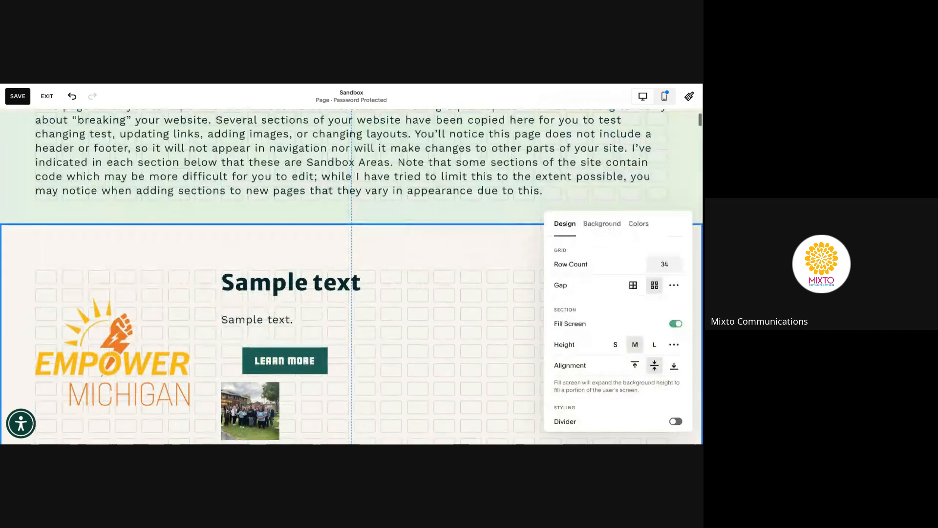
scroll(526, 258, down, 1)
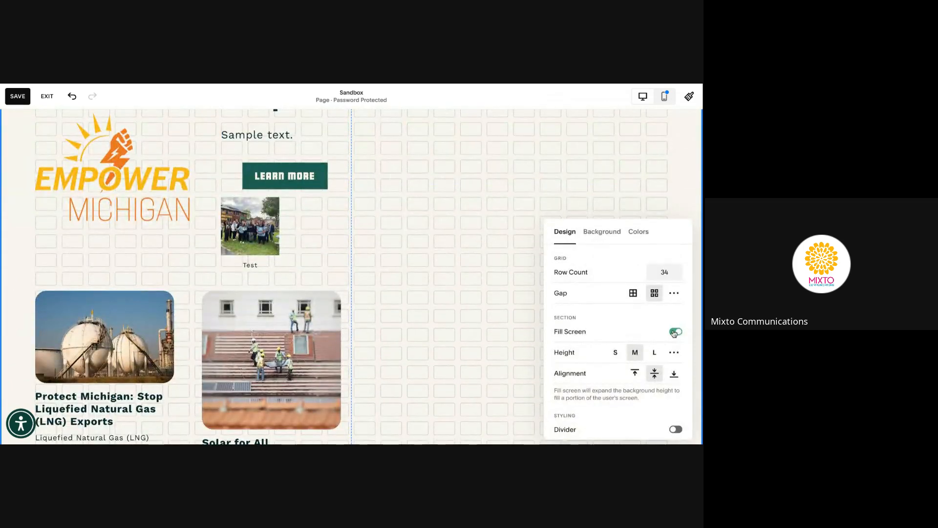
Toggle Fill Screen off and back on, and try the large section height
click(675, 332)
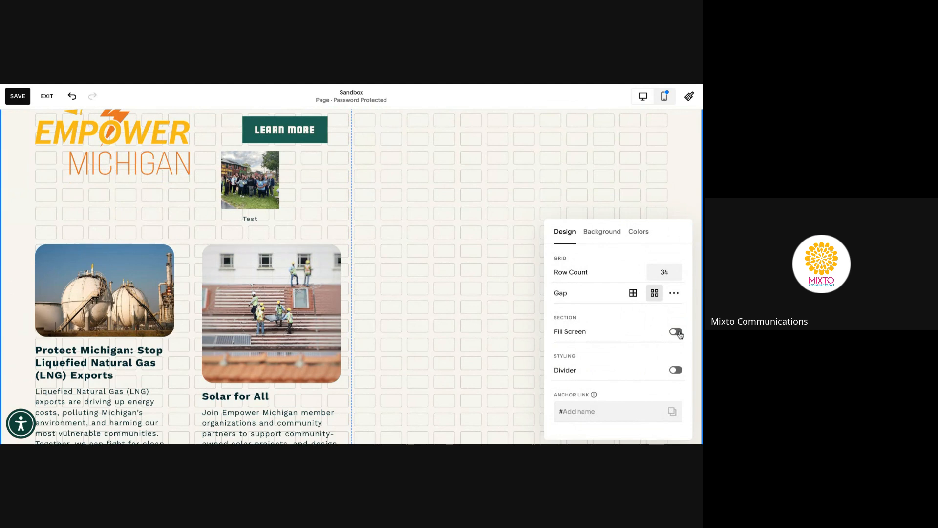
click(677, 332)
scroll(518, 352, down, 5)
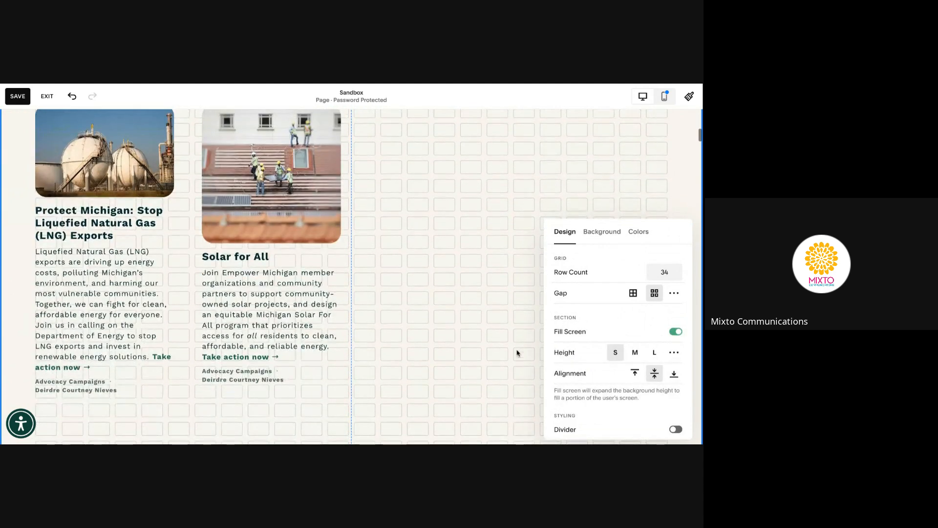
click(655, 353)
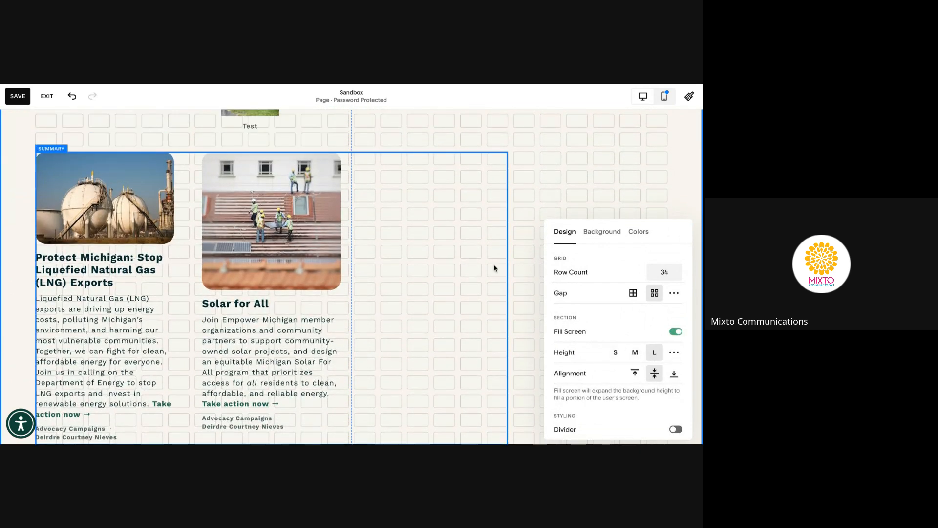
key(ctrl+minus)
key(ctrl+minus)
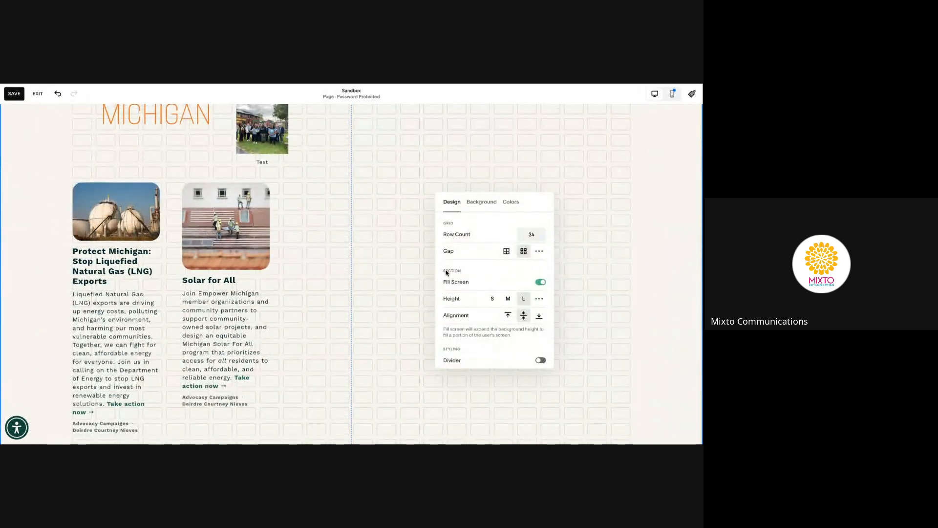
scroll(578, 268, up, 3)
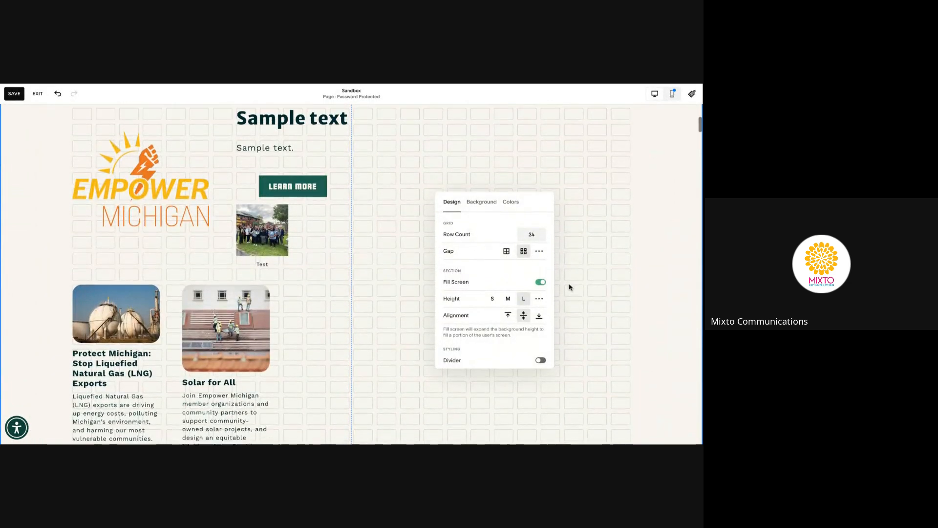
Bottom-align the section content and set the section height to medium
click(508, 315)
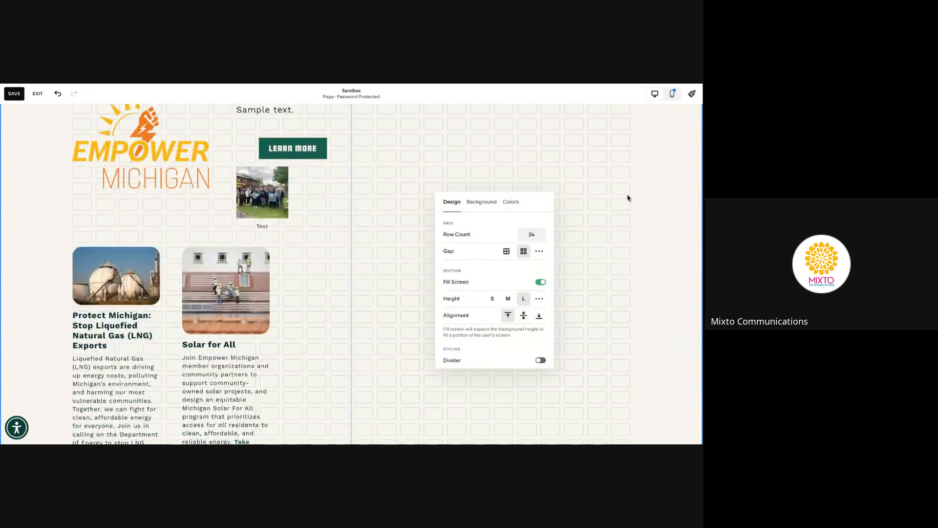
scroll(628, 202, up, 2)
click(539, 315)
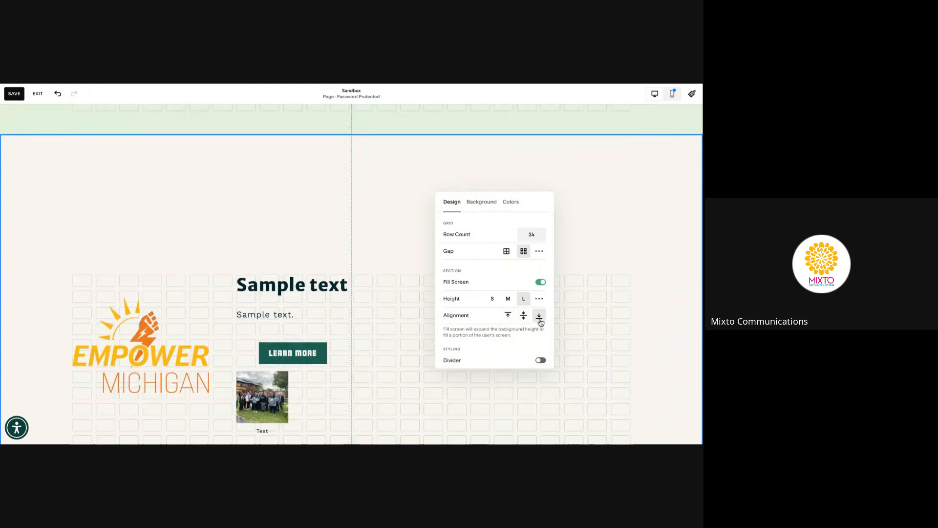
scroll(610, 287, down, 5)
scroll(610, 287, down, 4)
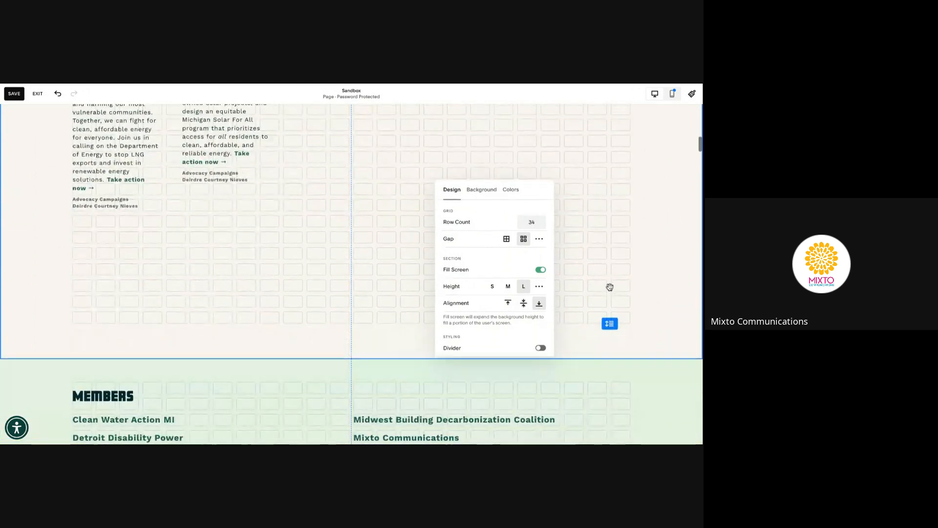
scroll(610, 287, up, 1)
click(506, 289)
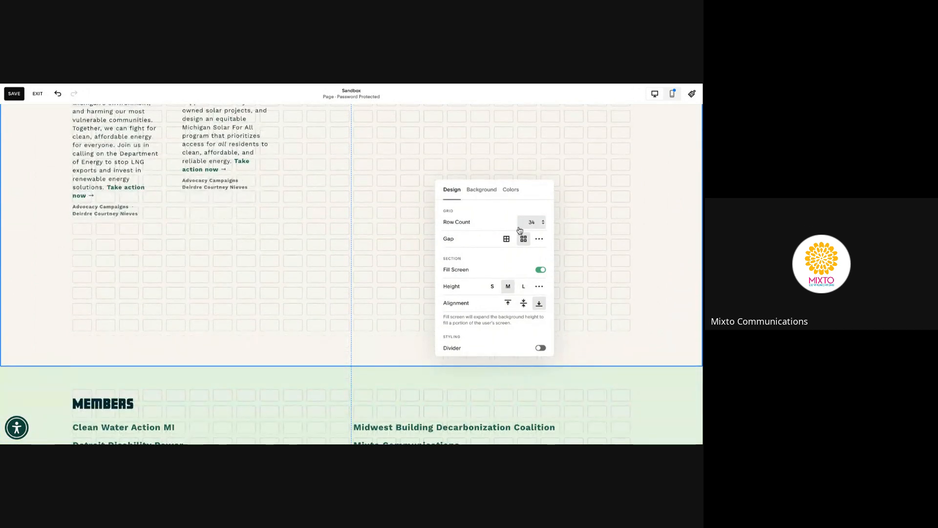
Lower the grid to 29 rows with the first gap preset and close the settings
click(545, 225)
click(543, 208)
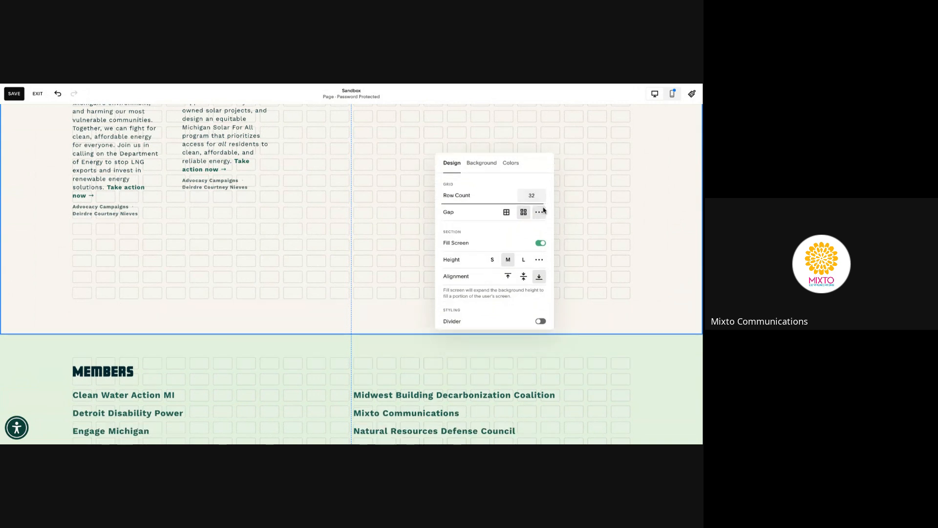
click(540, 211)
click(543, 197)
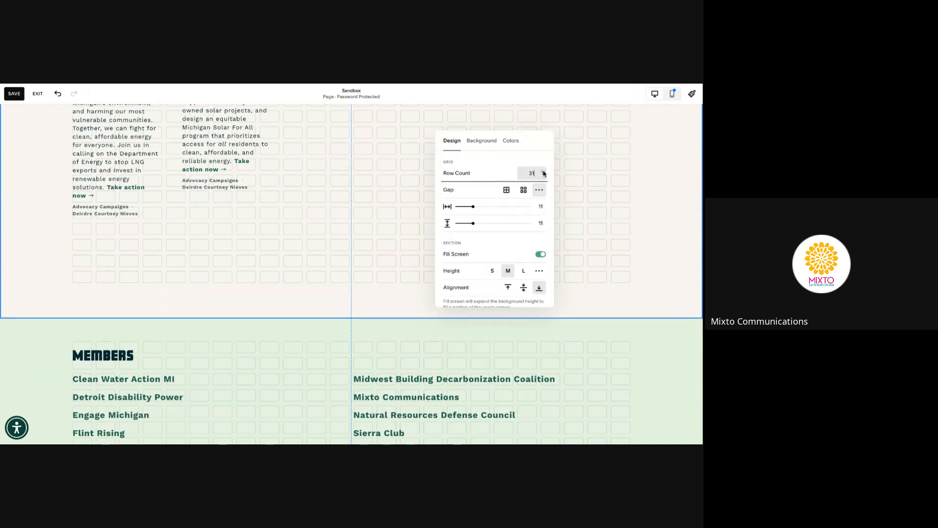
click(544, 175)
click(506, 180)
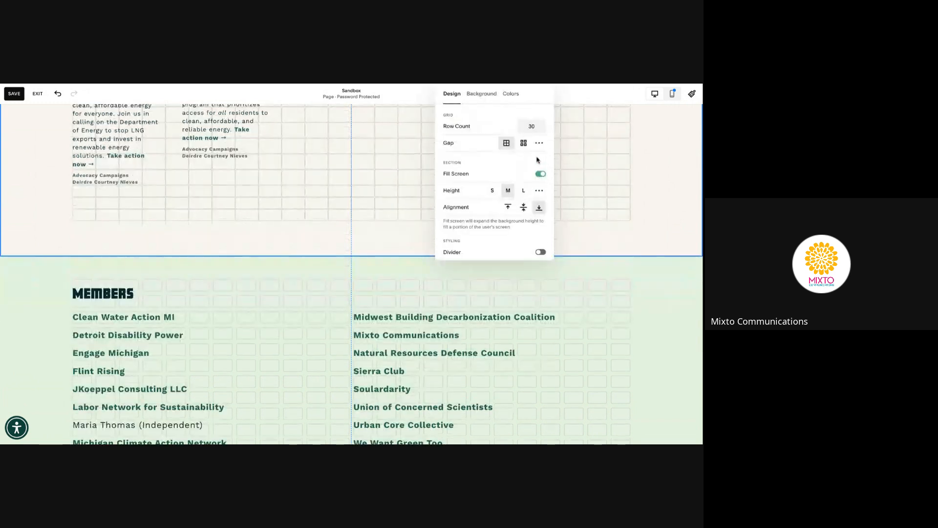
click(545, 128)
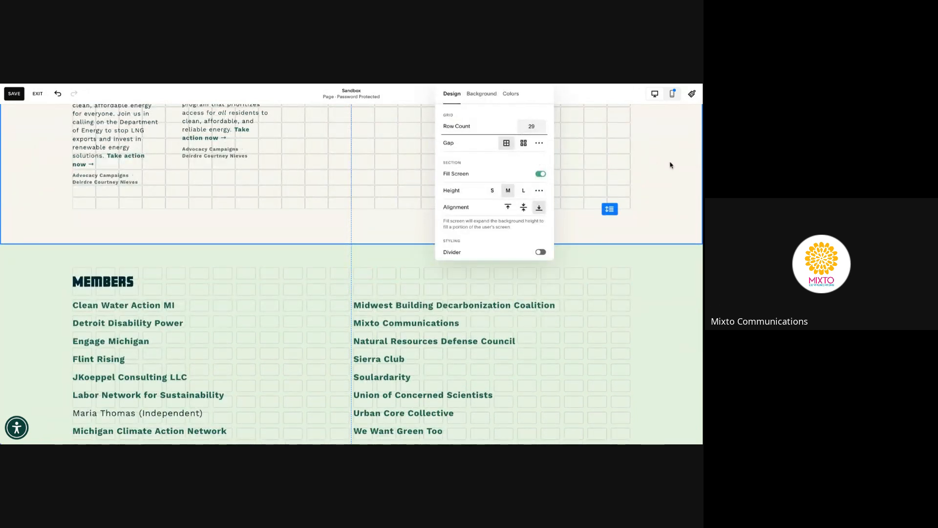
click(555, 157)
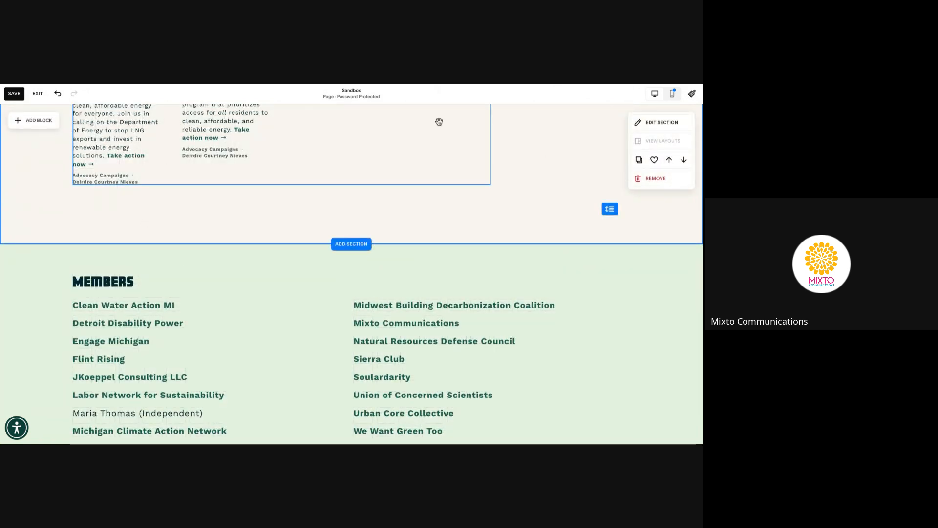
Restore the page zoom, save the Sandbox page, and exit to the pages list
key(super+plus)
key(super+plus)
scroll(523, 155, up, 6)
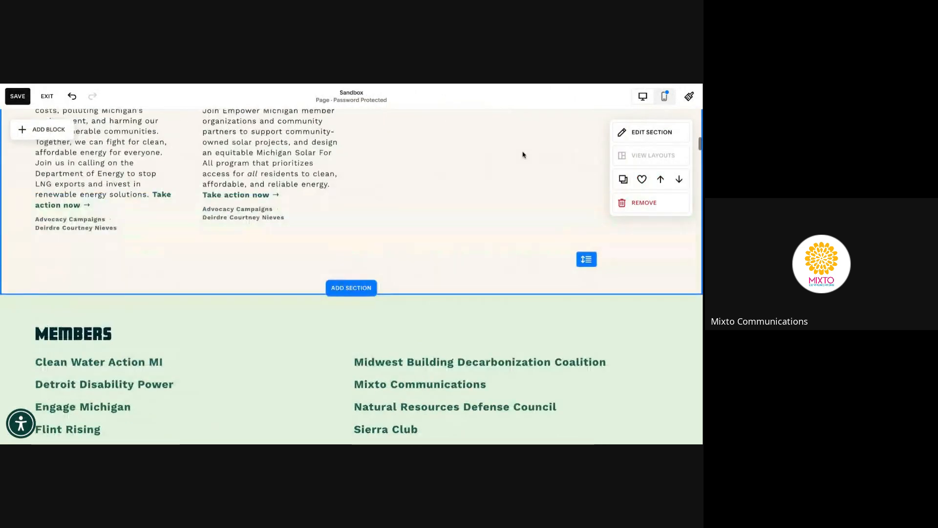
scroll(522, 154, up, 8)
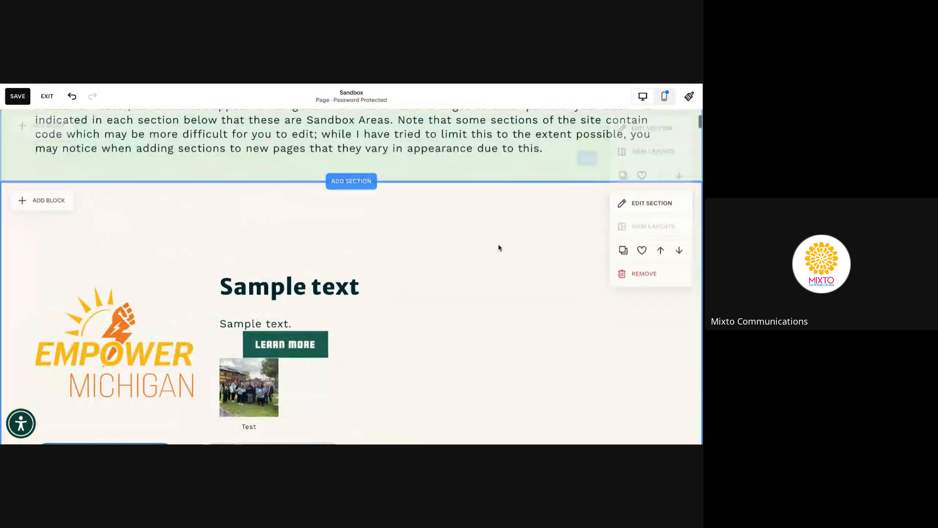
key(super+s)
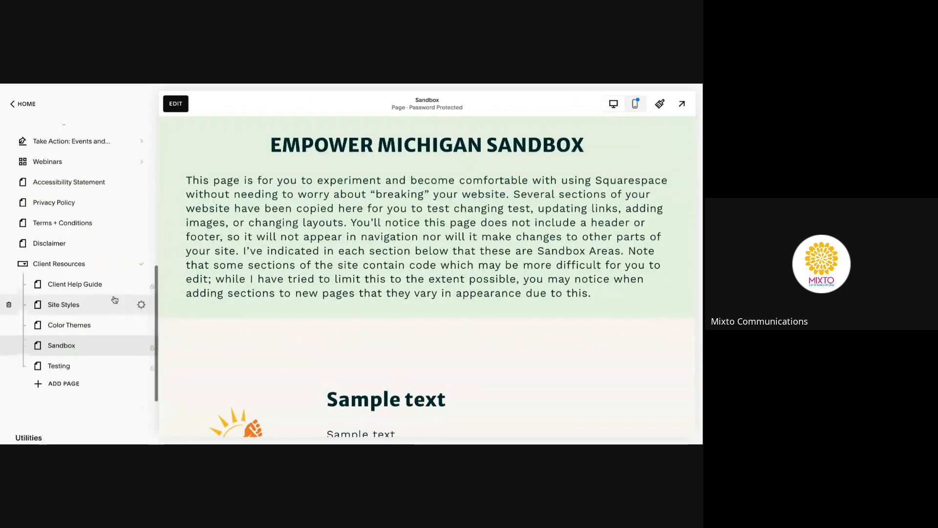
scroll(115, 300, up, 4)
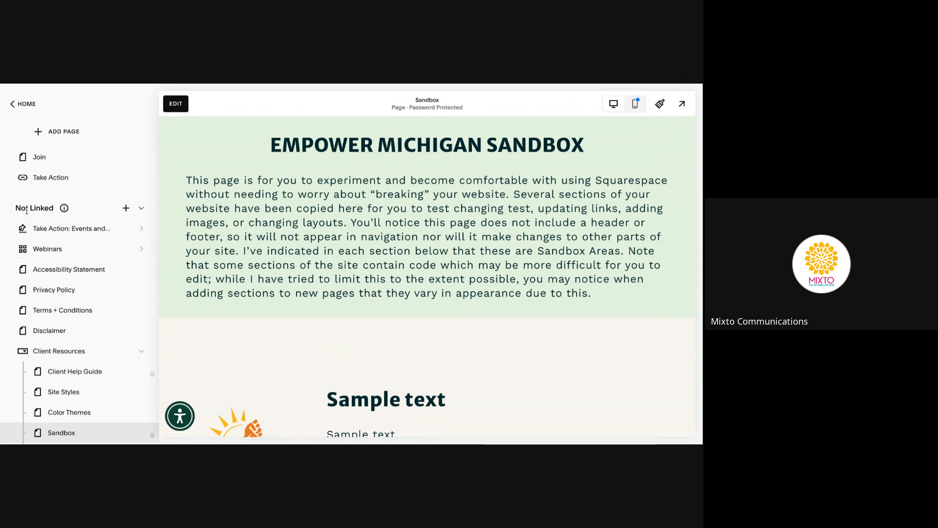
Open the Take Action: Events and Campaigns blog and the Protect Michigan post's actions menu
click(98, 230)
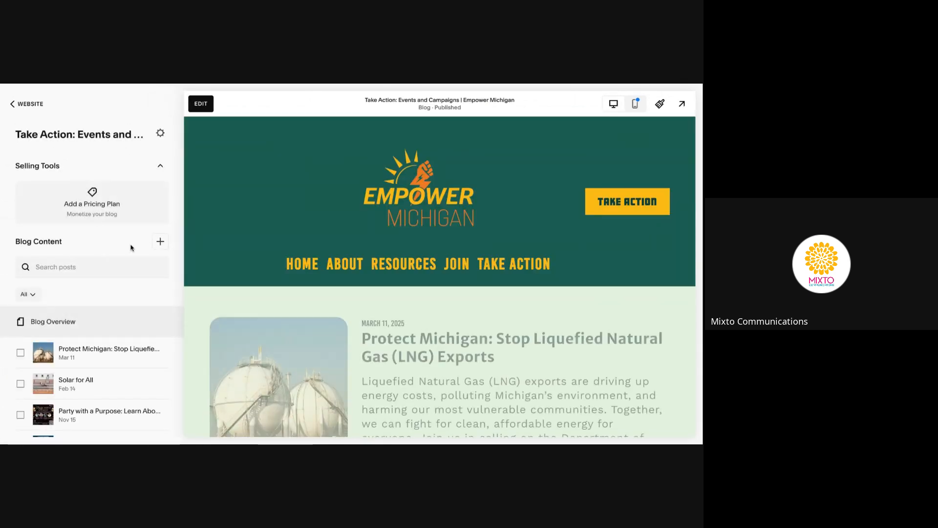
scroll(131, 248, down, 2)
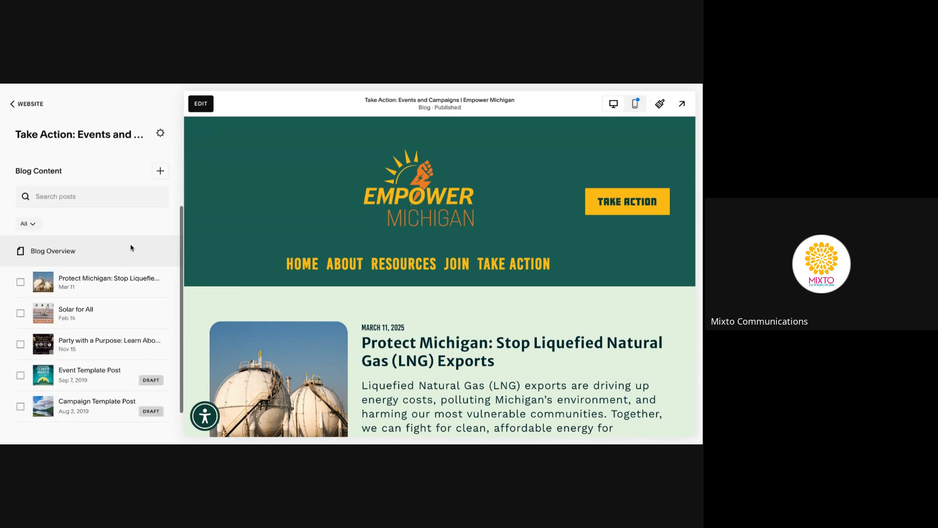
scroll(131, 248, down, 1)
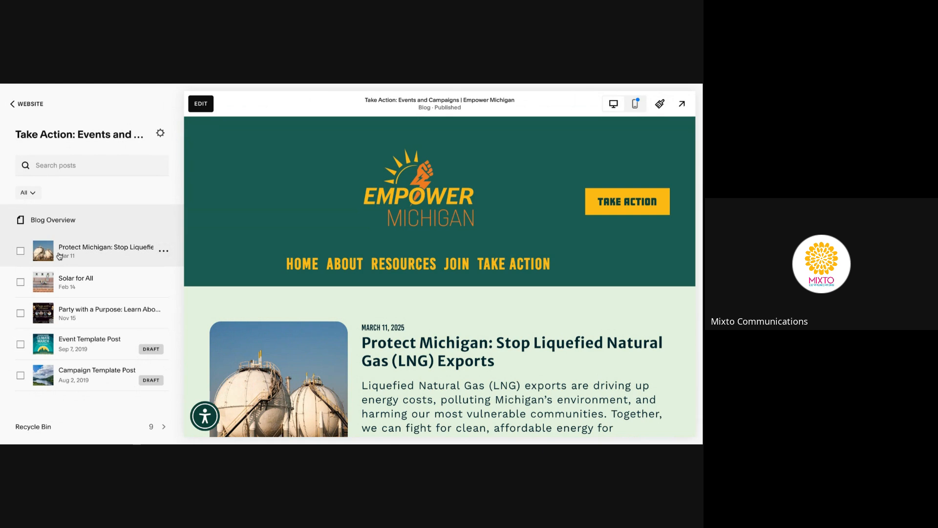
click(164, 253)
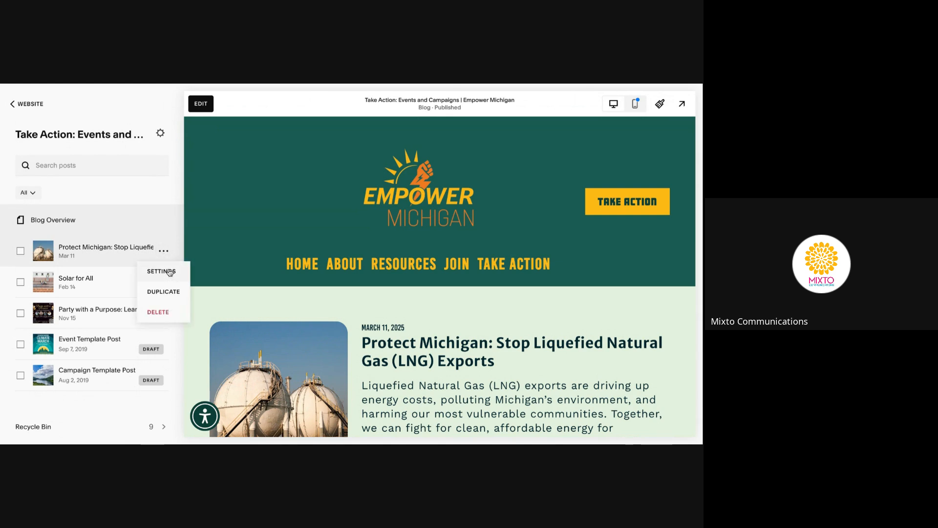
click(169, 272)
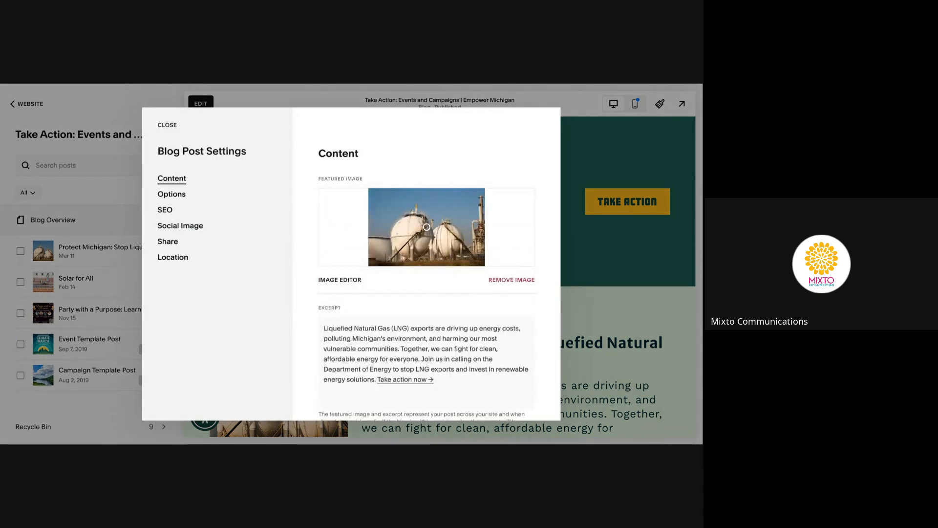
click(175, 195)
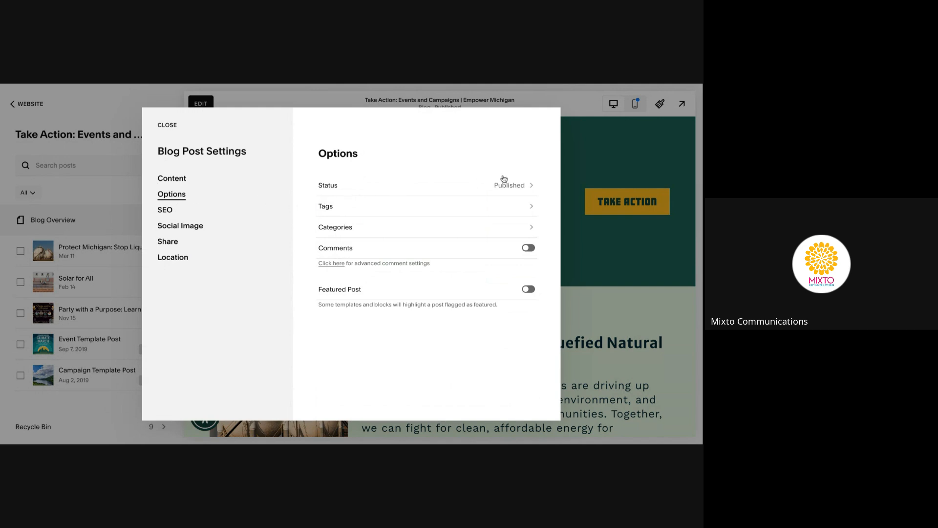
click(516, 190)
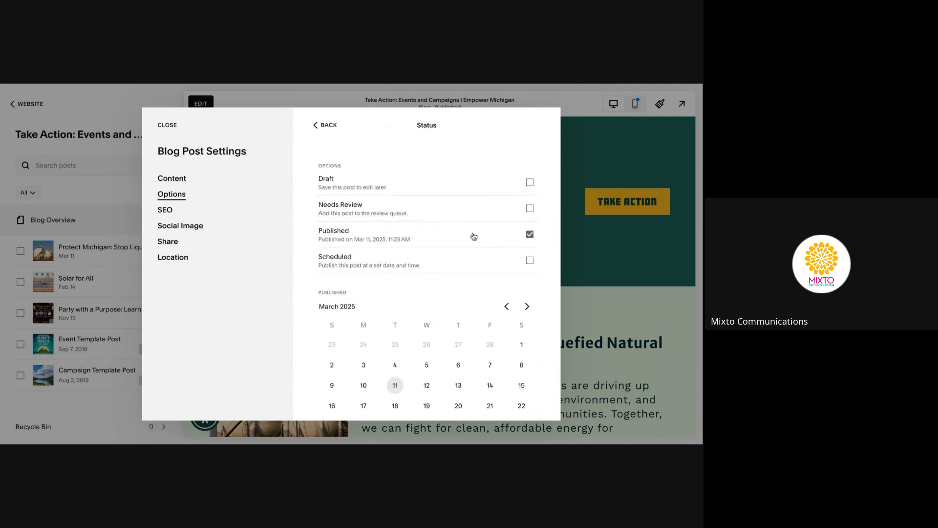
scroll(474, 237, down, 2)
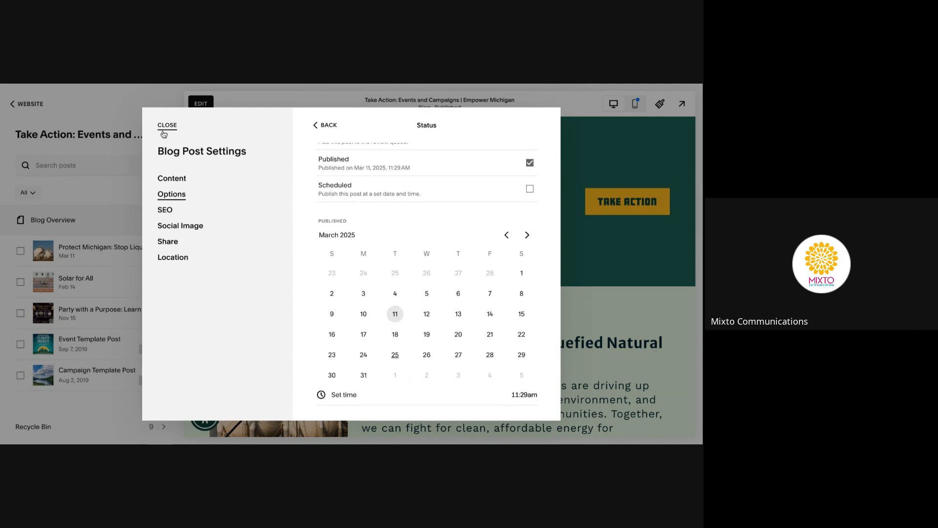
click(167, 125)
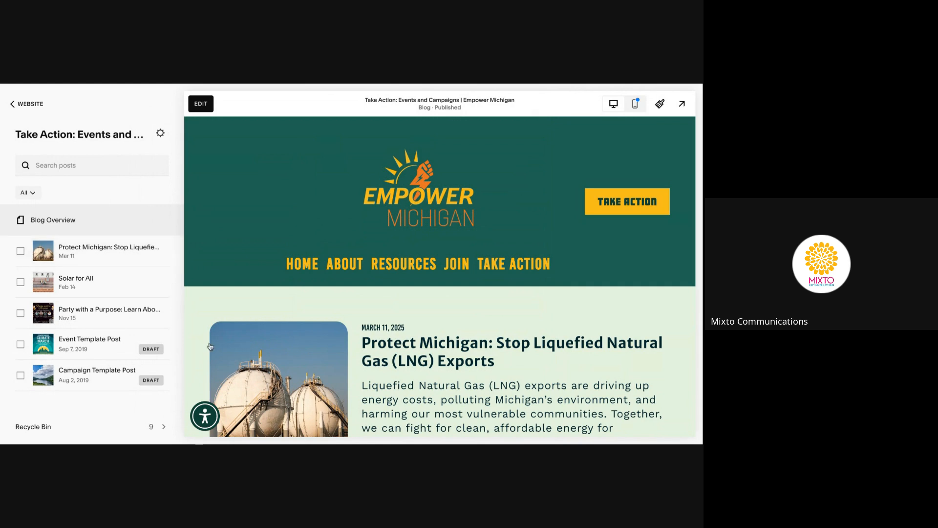
scroll(416, 355, down, 5)
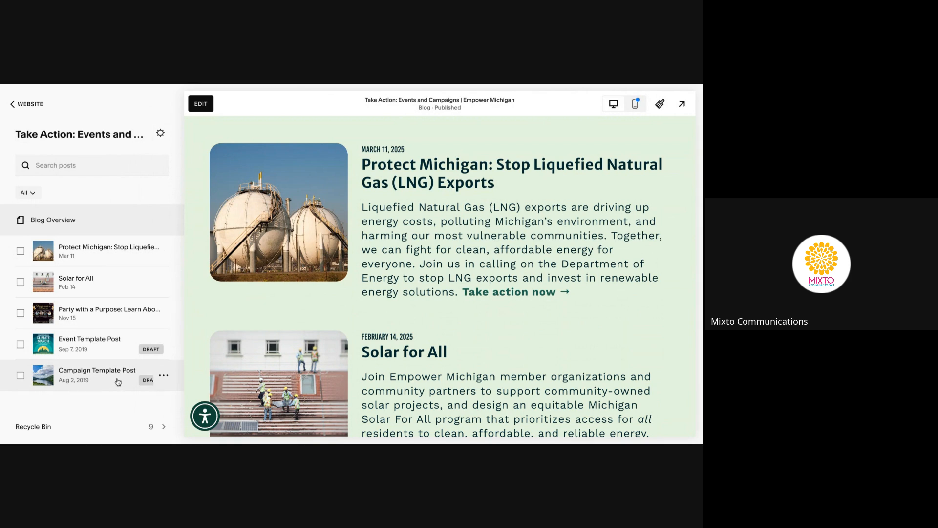
Duplicate the Campaign Template Post and open the copy for editing
click(164, 377)
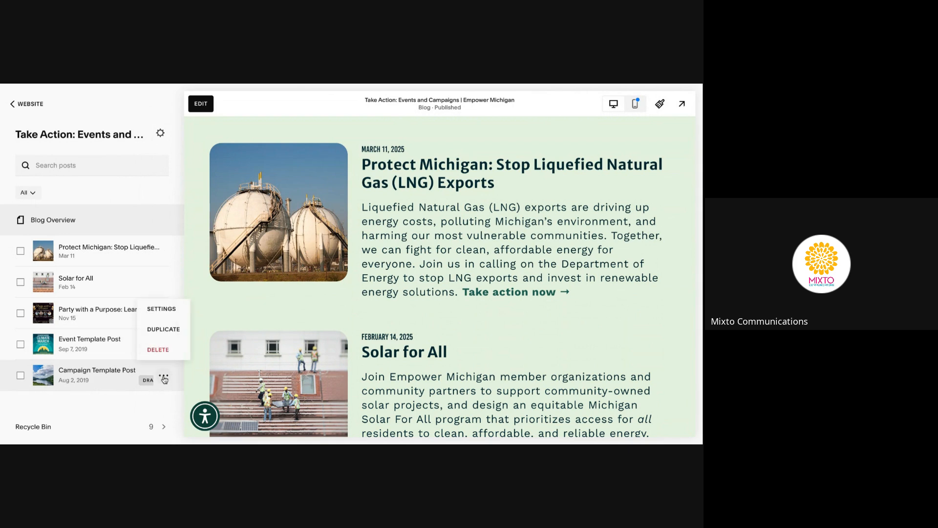
click(166, 330)
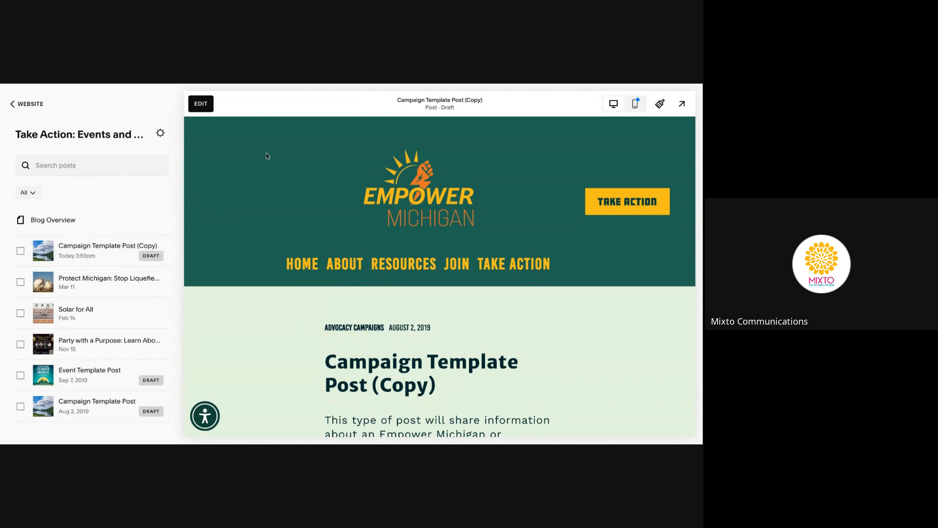
click(207, 104)
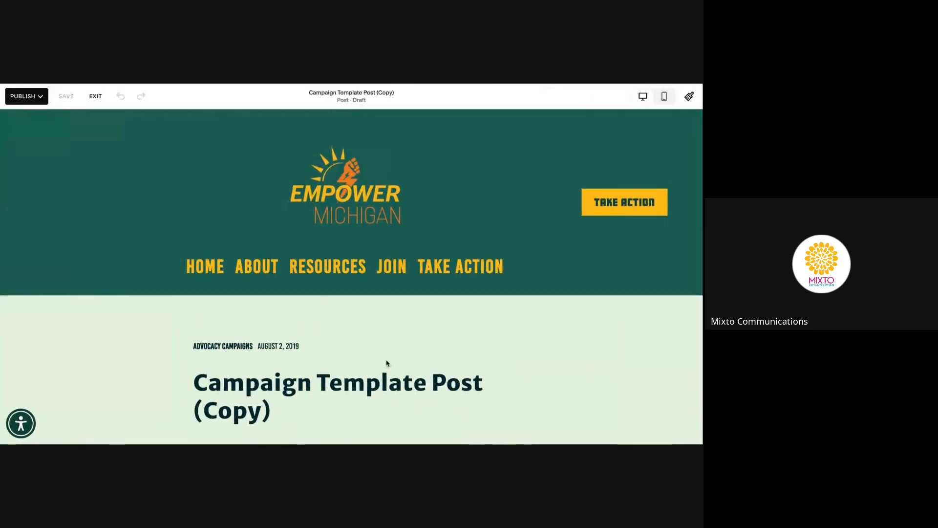
Scroll through the copied post's required-information content
scroll(384, 364, down, 2)
scroll(386, 363, down, 4)
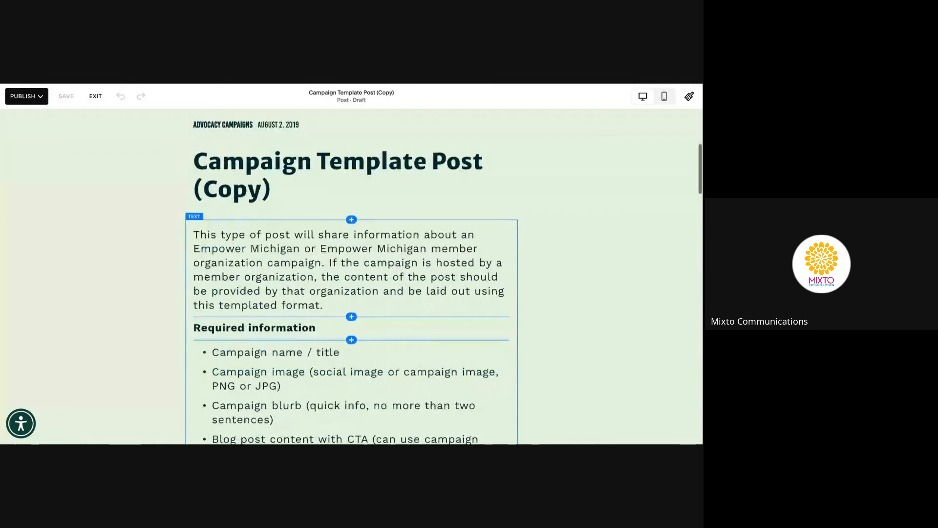
scroll(341, 251, down, 1)
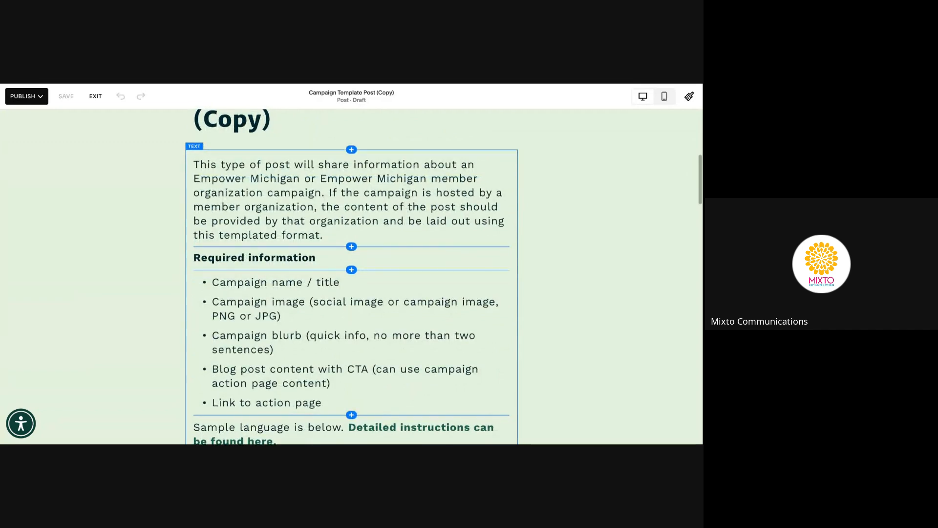
scroll(351, 192, down, 1)
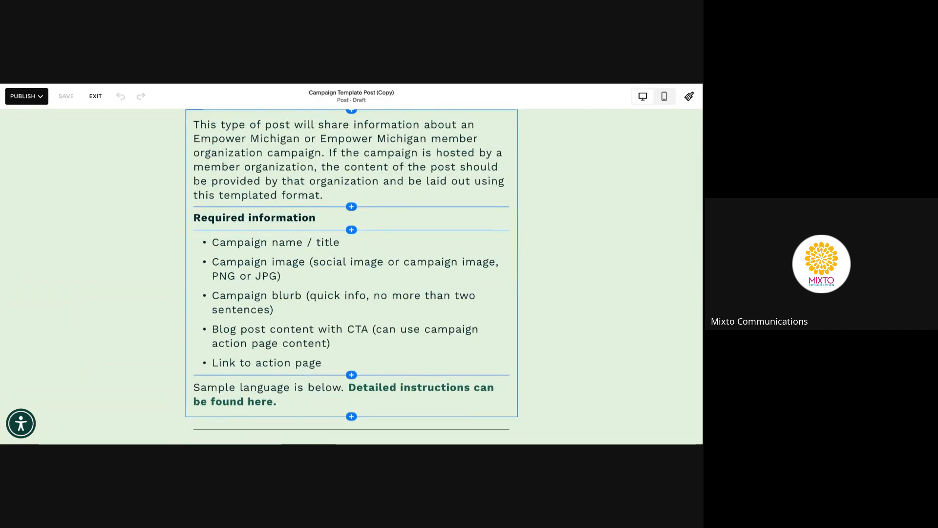
scroll(352, 273, down, 1)
scroll(352, 274, up, 3)
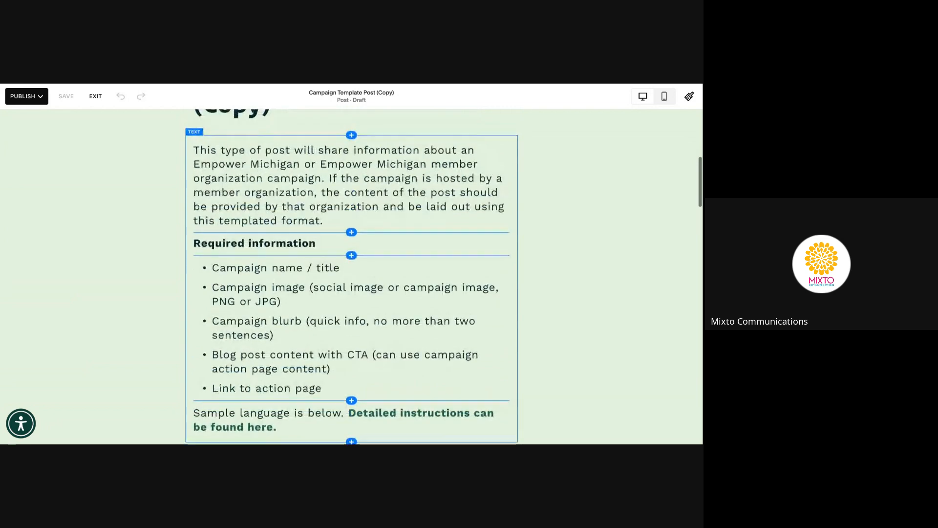
scroll(347, 274, down, 2)
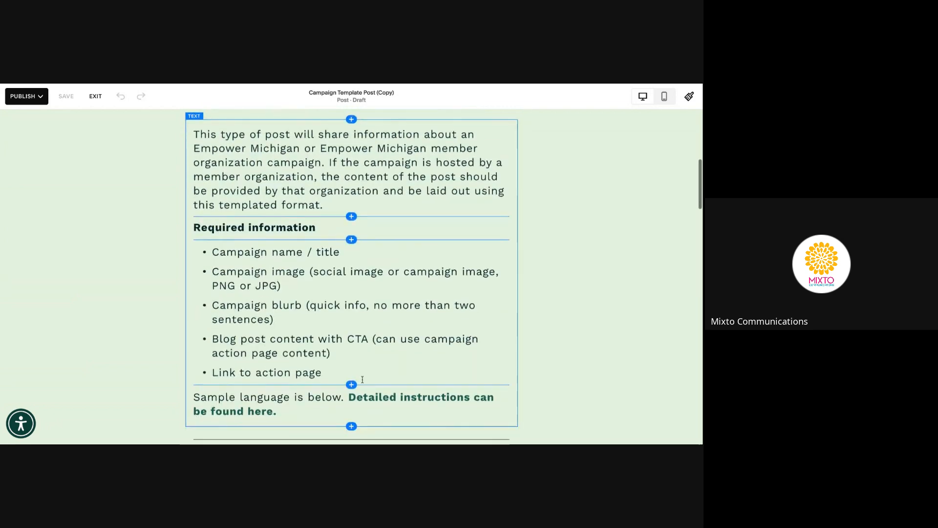
scroll(347, 350, up, 2)
scroll(346, 351, down, 1)
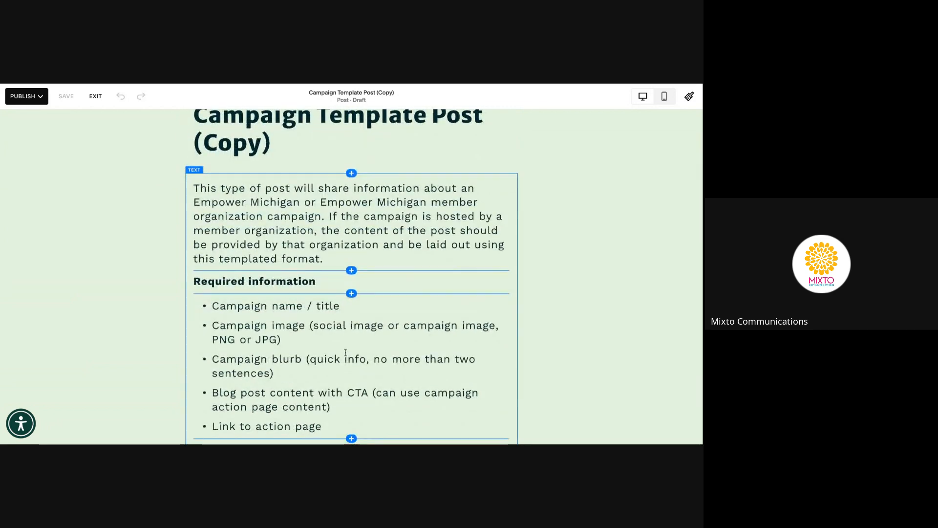
scroll(323, 277, up, 1)
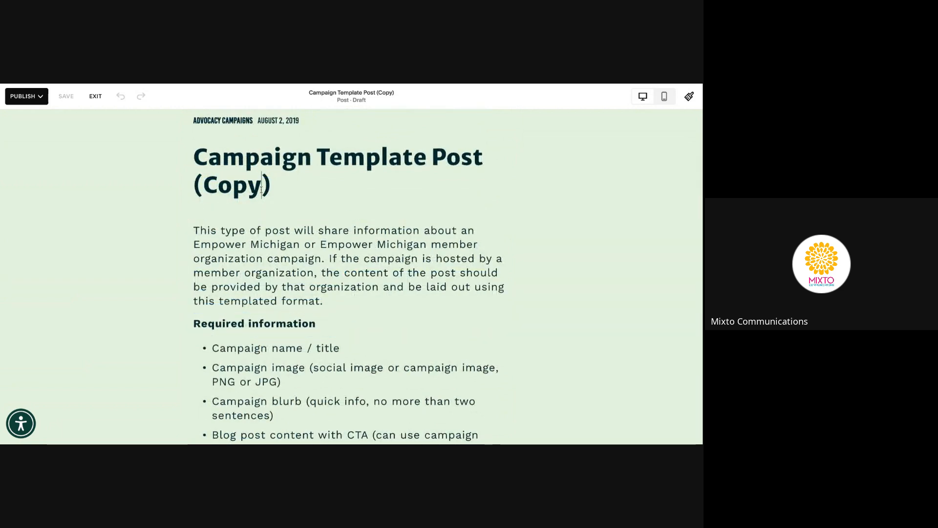
scroll(292, 225, down, 4)
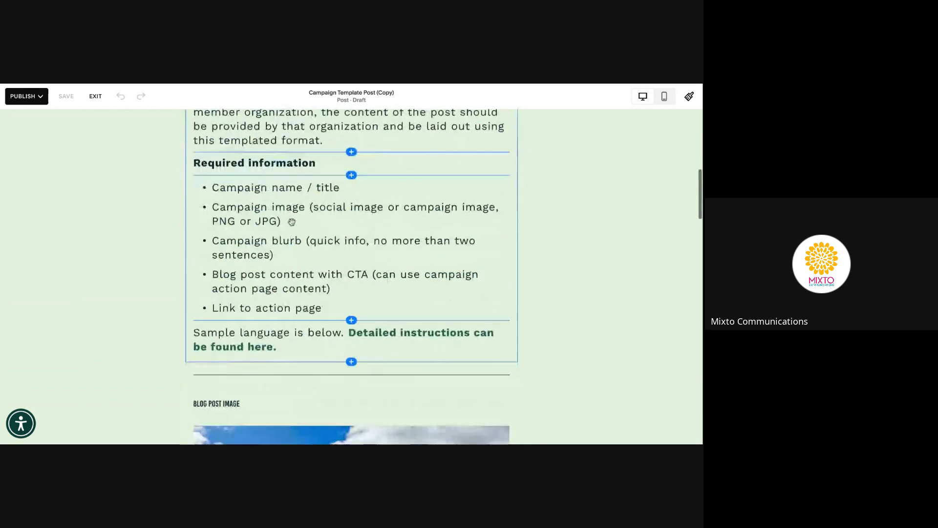
Edit the Required information text block, placing the caret after the campaign image item
click(214, 184)
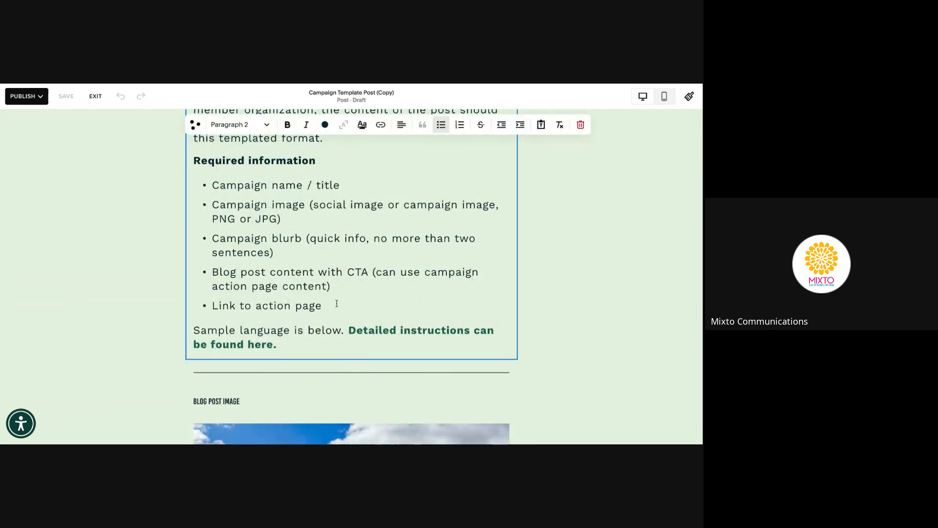
scroll(337, 304, up, 2)
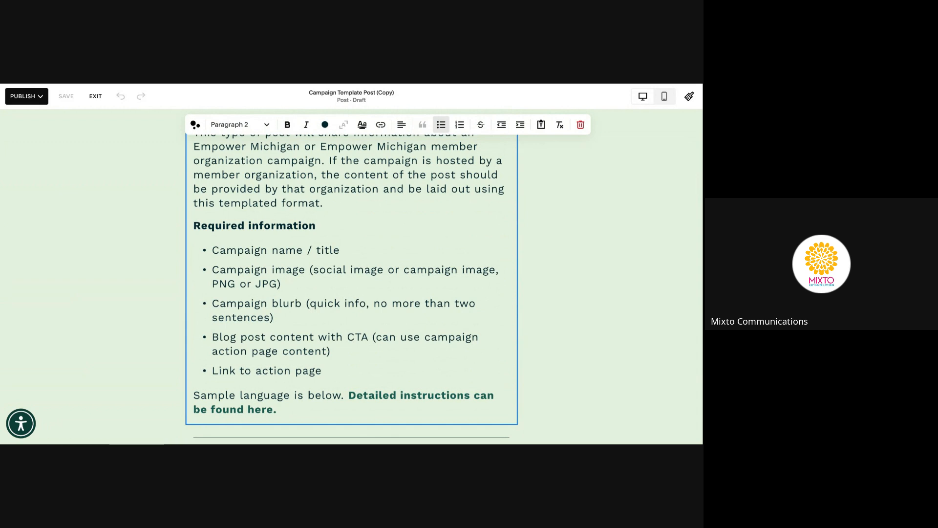
scroll(257, 255, down, 1)
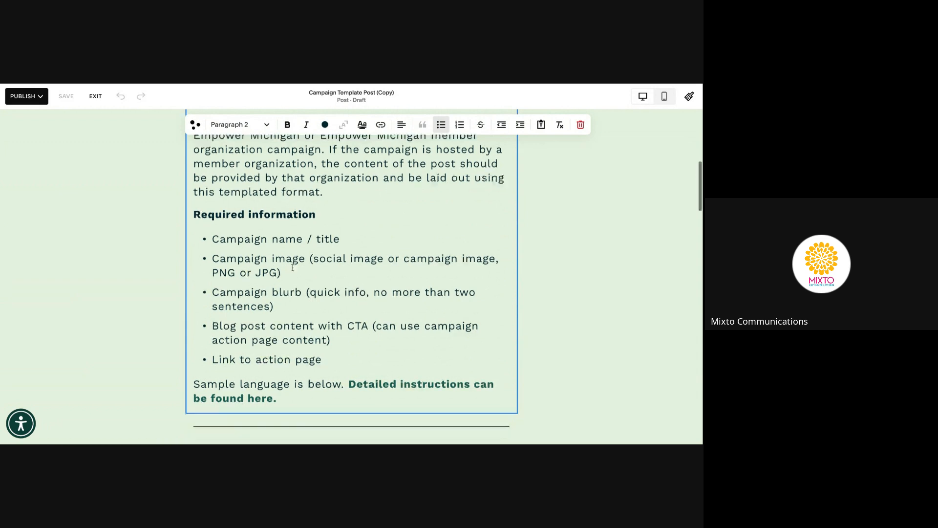
click(291, 248)
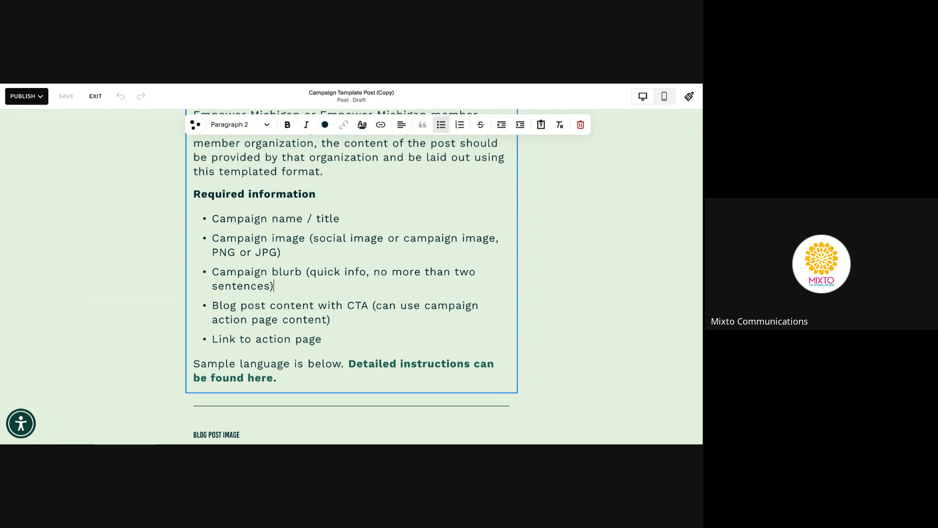
scroll(354, 266, down, 1)
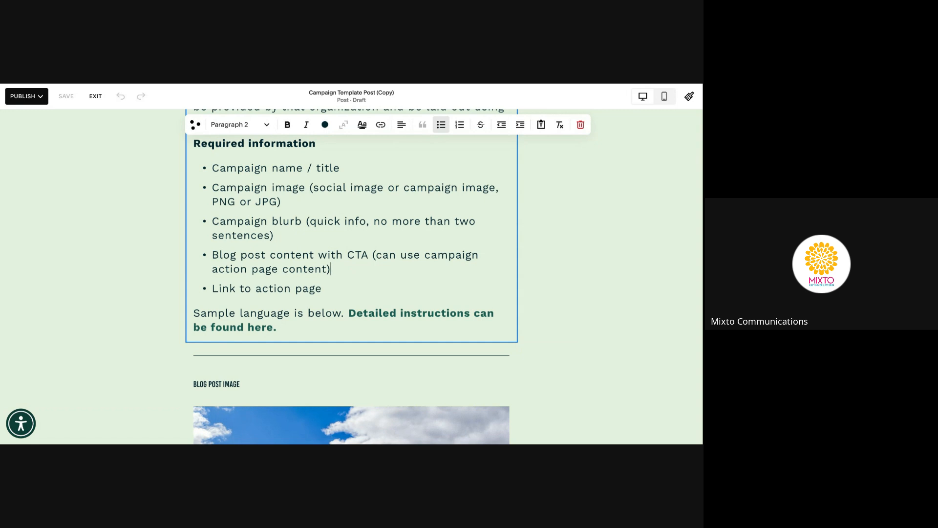
scroll(331, 255, down, 1)
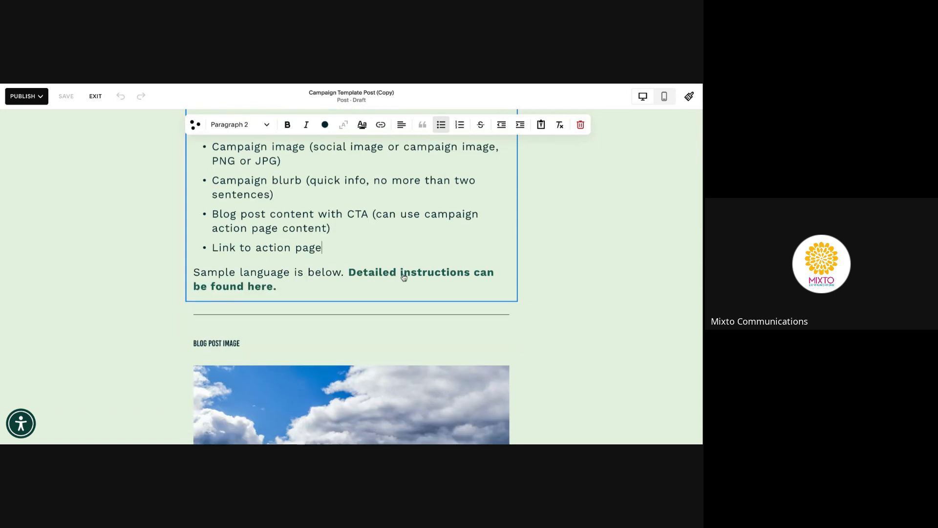
scroll(404, 278, down, 2)
scroll(404, 278, down, 2)
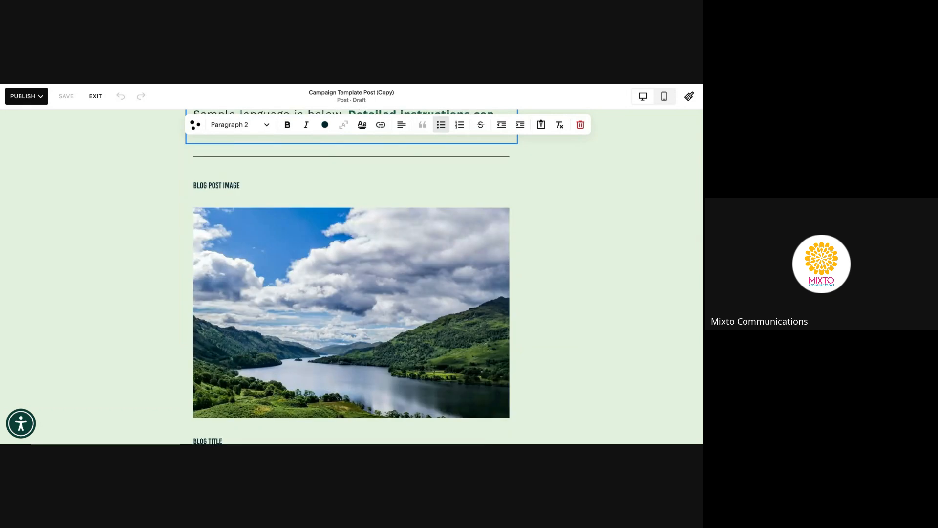
Scroll down the post and start editing its text block at the blurb paragraph
scroll(224, 153, down, 1)
scroll(223, 153, down, 1)
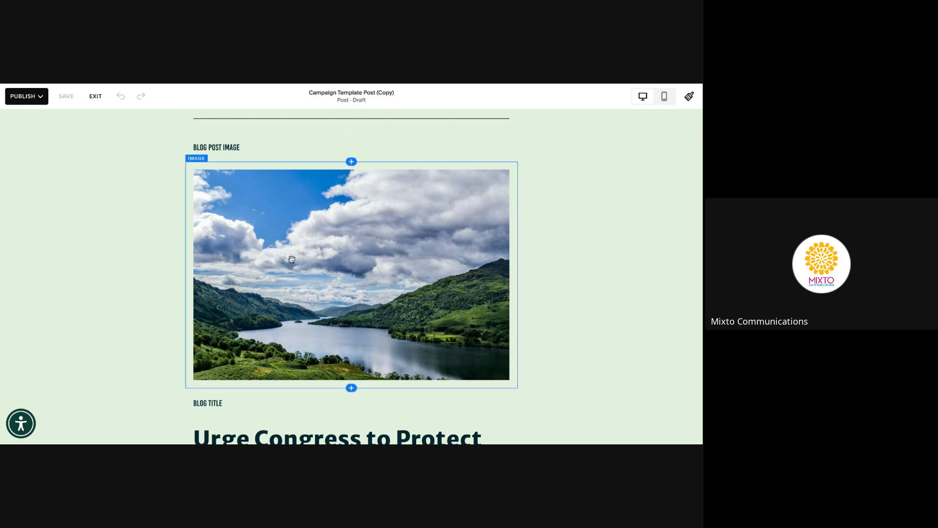
scroll(292, 259, down, 4)
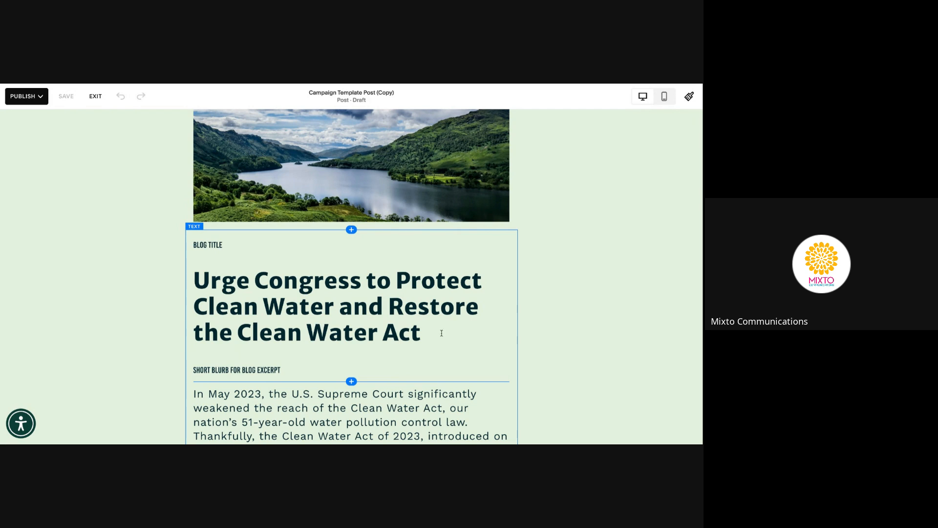
scroll(463, 338, down, 2)
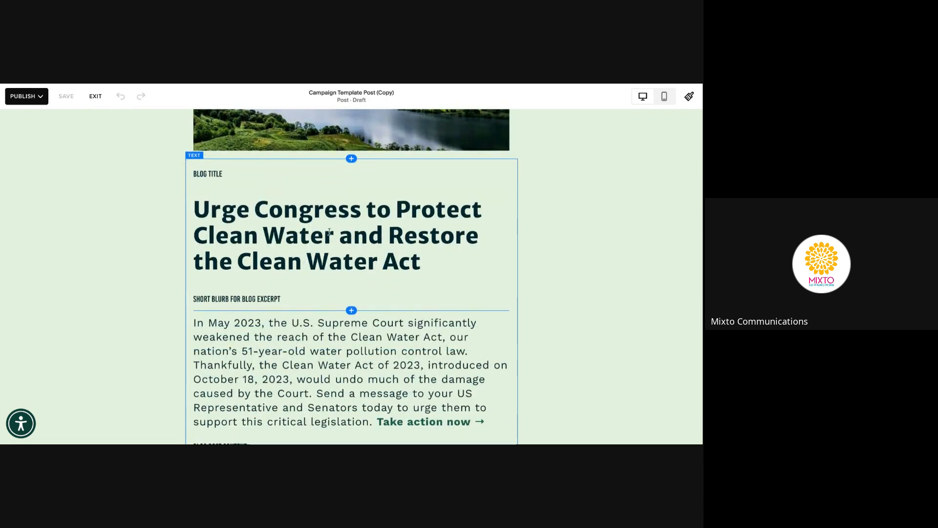
scroll(333, 234, down, 1)
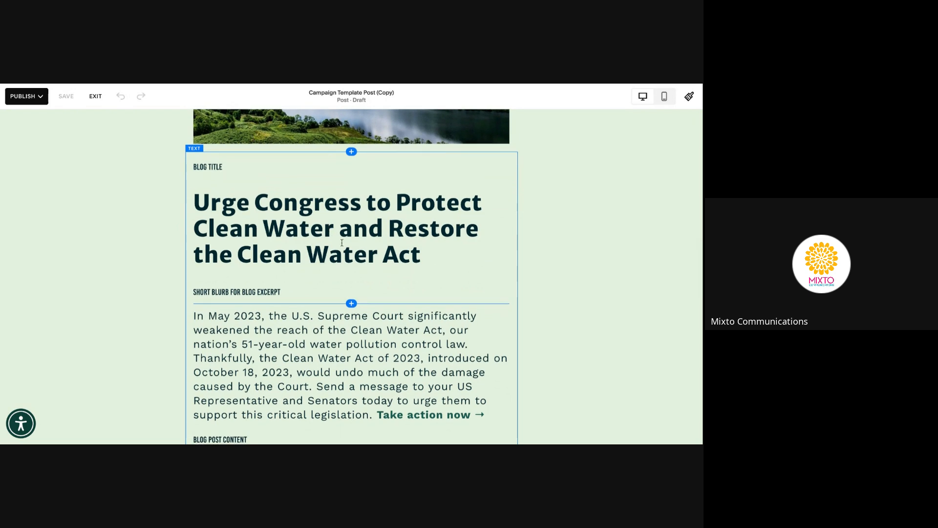
scroll(343, 242, down, 2)
scroll(342, 242, down, 1)
click(329, 242)
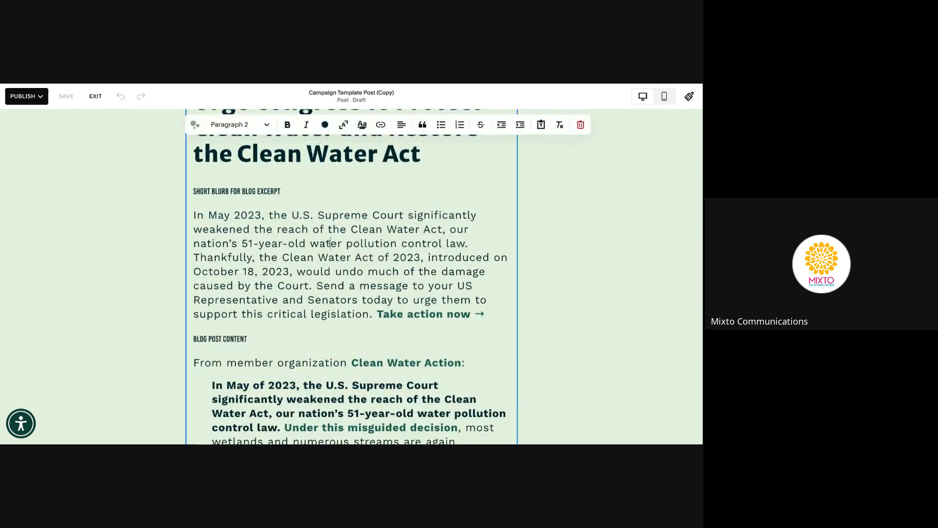
click(335, 300)
Review the blog content intro, the Clean Water Action line and the bold paragraph
scroll(328, 278, down, 3)
scroll(328, 279, up, 3)
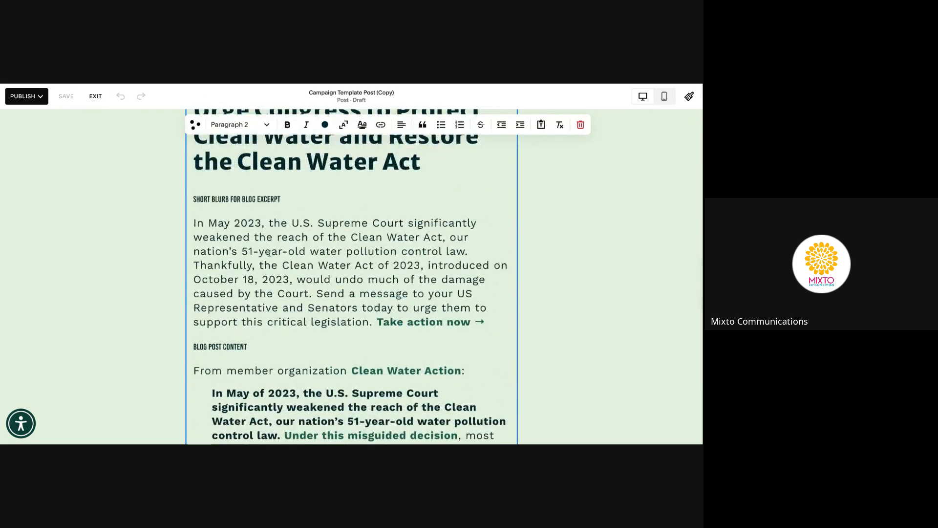
scroll(269, 253, down, 3)
scroll(269, 253, down, 1)
scroll(237, 220, down, 1)
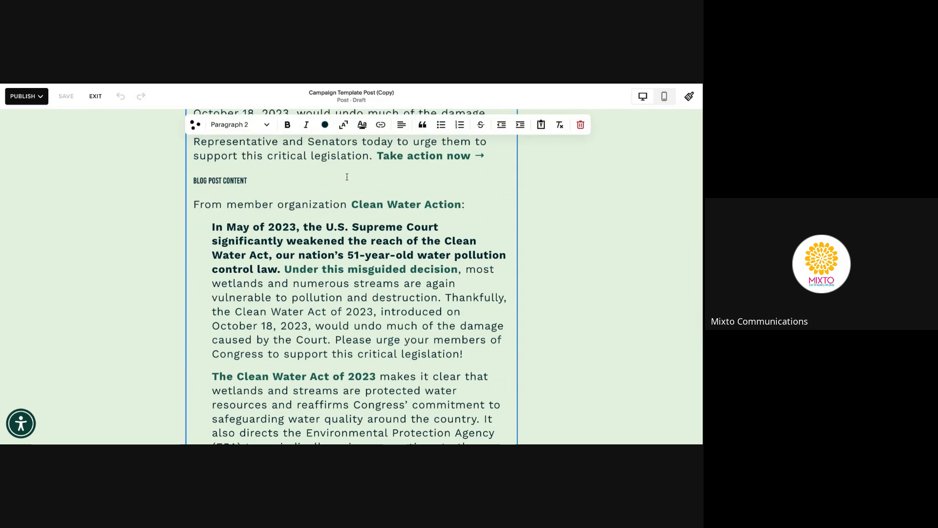
click(313, 205)
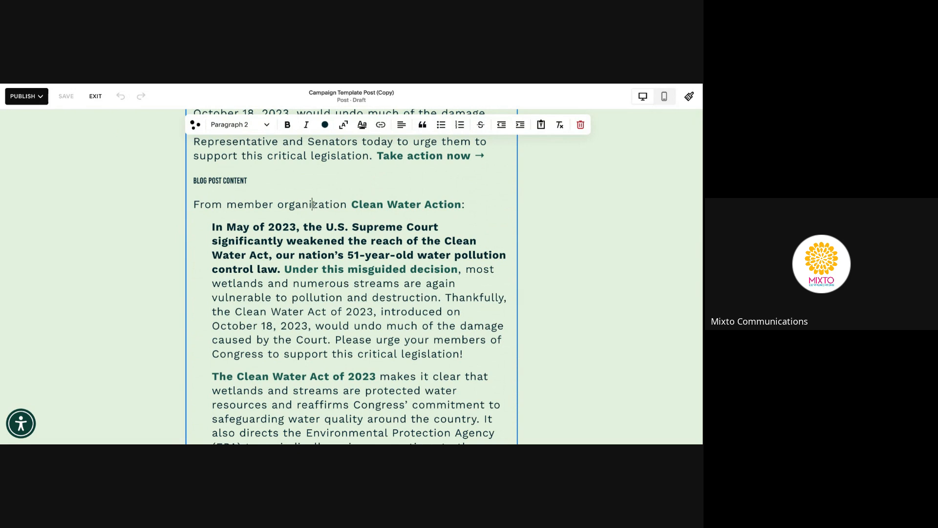
click(468, 202)
click(215, 223)
scroll(302, 259, down, 4)
scroll(302, 259, up, 2)
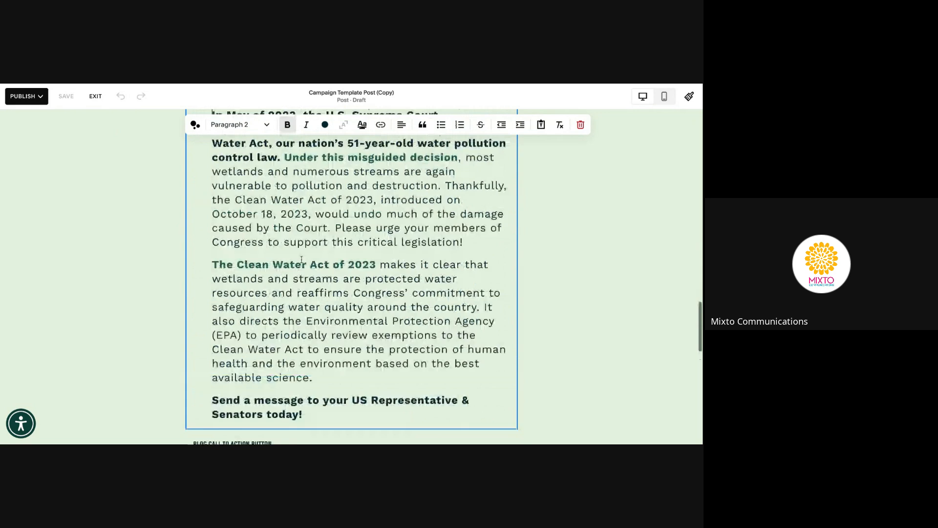
scroll(362, 305, down, 1)
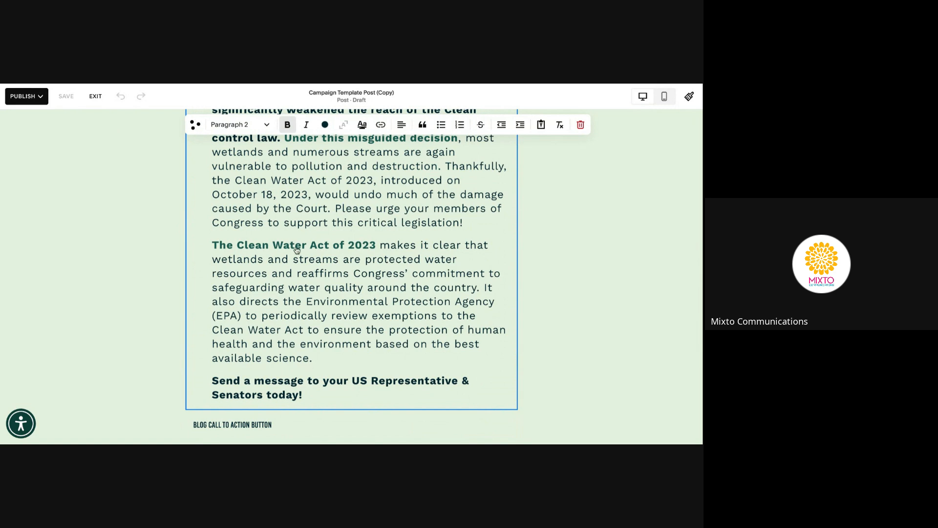
scroll(290, 236, up, 4)
scroll(293, 244, down, 5)
scroll(295, 250, down, 2)
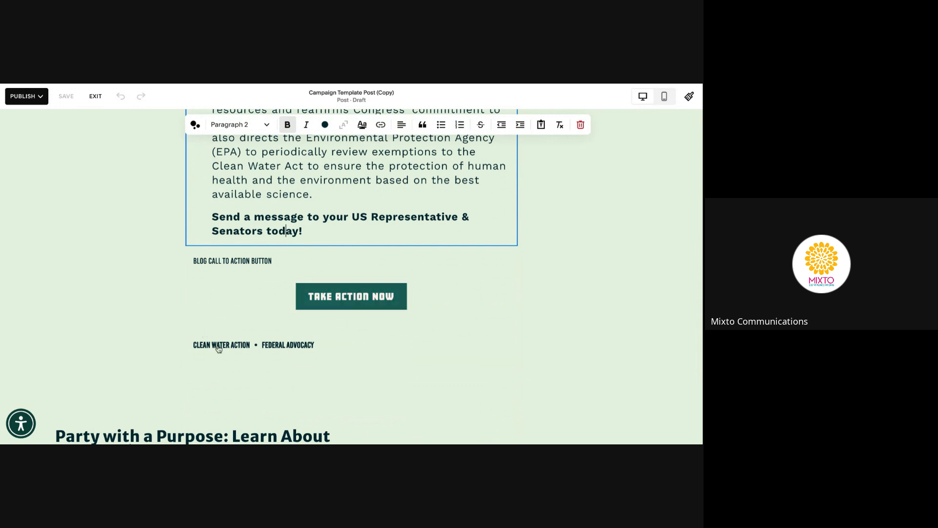
scroll(349, 348, up, 2)
scroll(349, 348, up, 2)
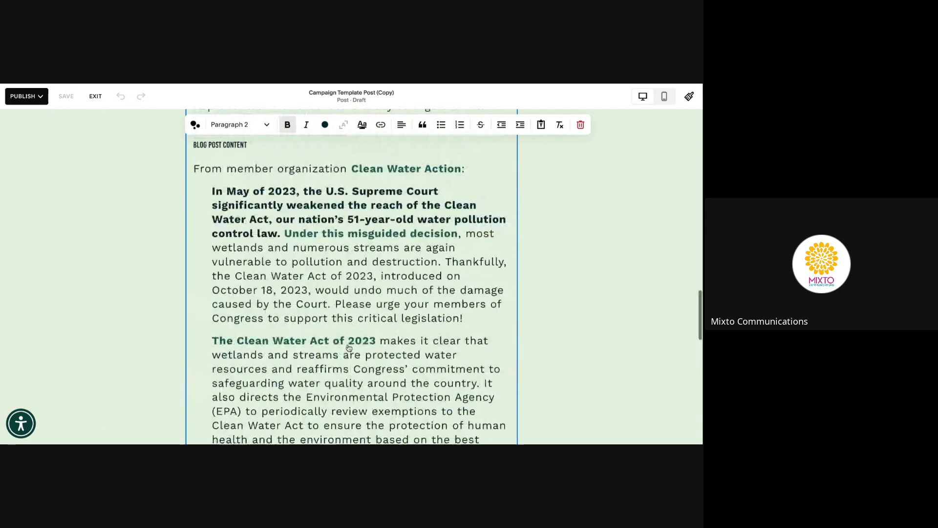
scroll(348, 351, up, 4)
scroll(348, 351, up, 4)
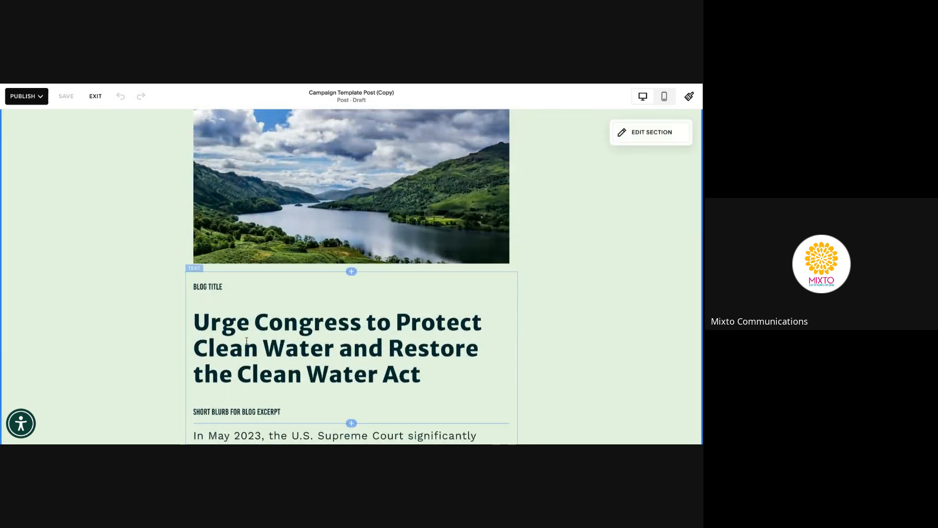
Remove the stray space before 'Congress' in the title, save, and exit to the post list
click(246, 318)
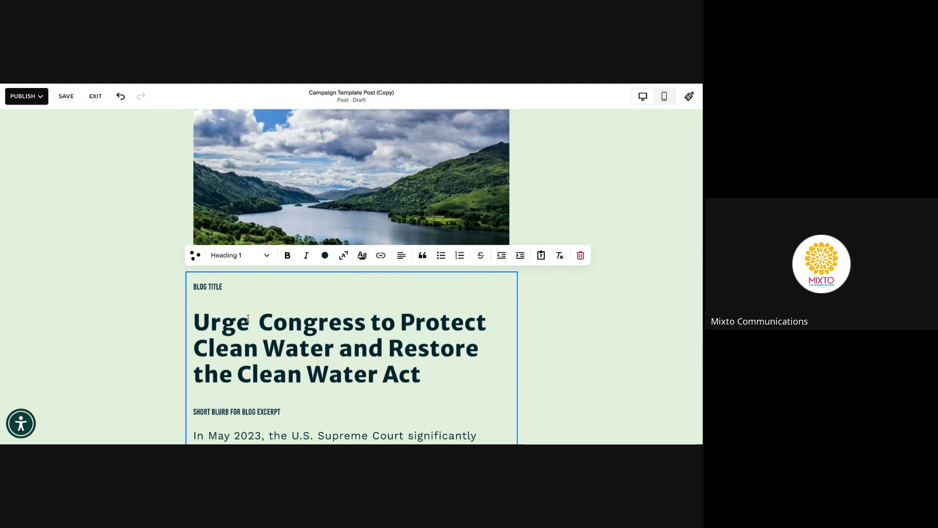
key(BackSpace)
click(71, 97)
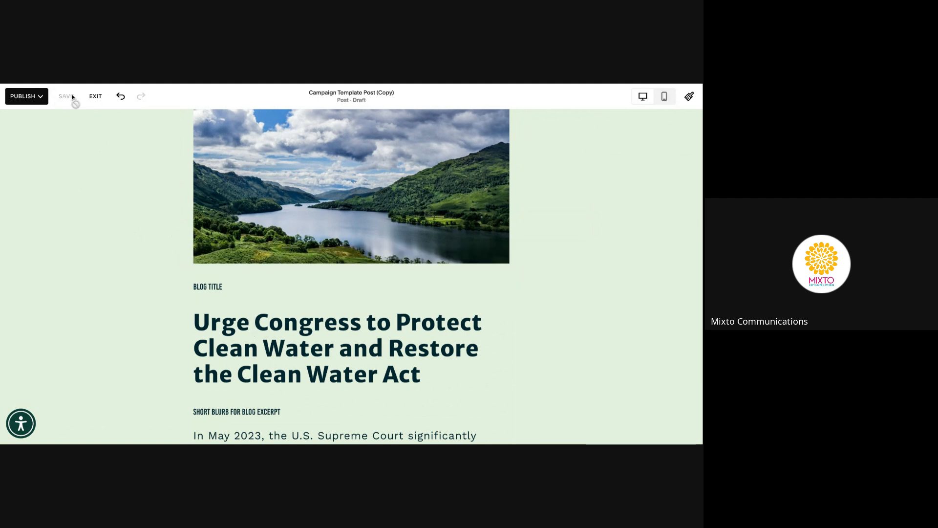
click(95, 98)
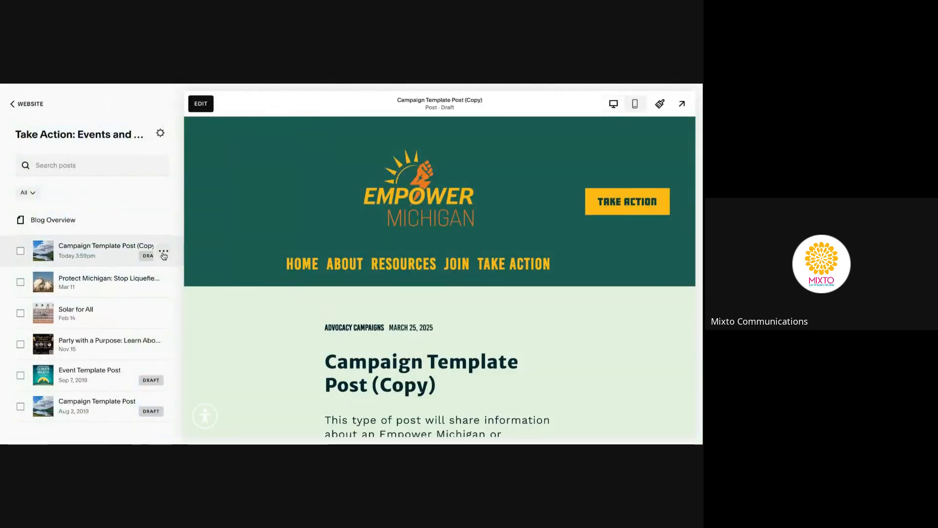
Select and copy the Excerpt text in Campaign Template Post (Copy)'s settings, then close them
click(163, 252)
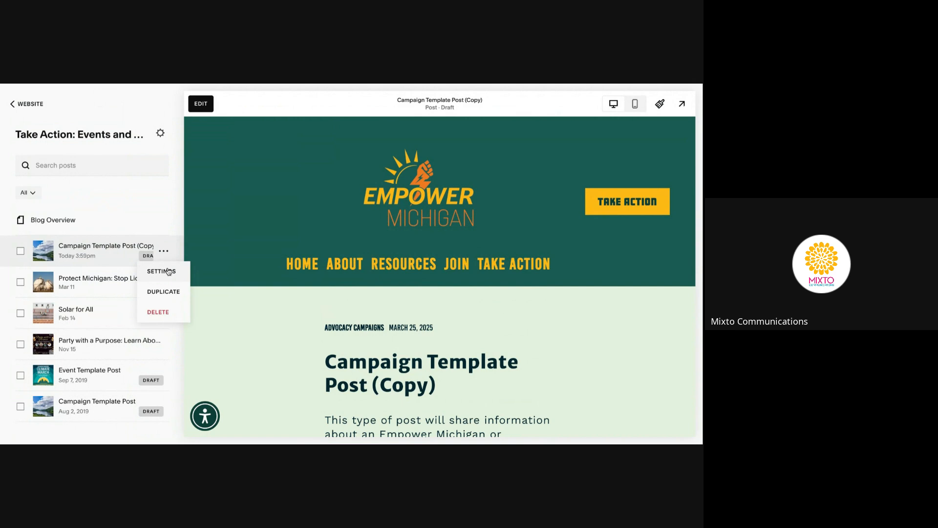
click(166, 270)
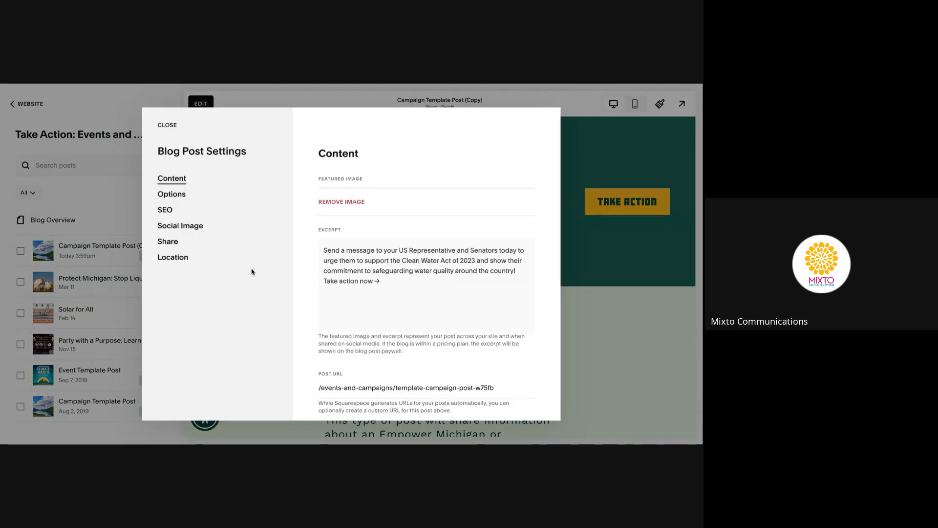
drag(399, 362, 321, 329)
key(ctrl+c)
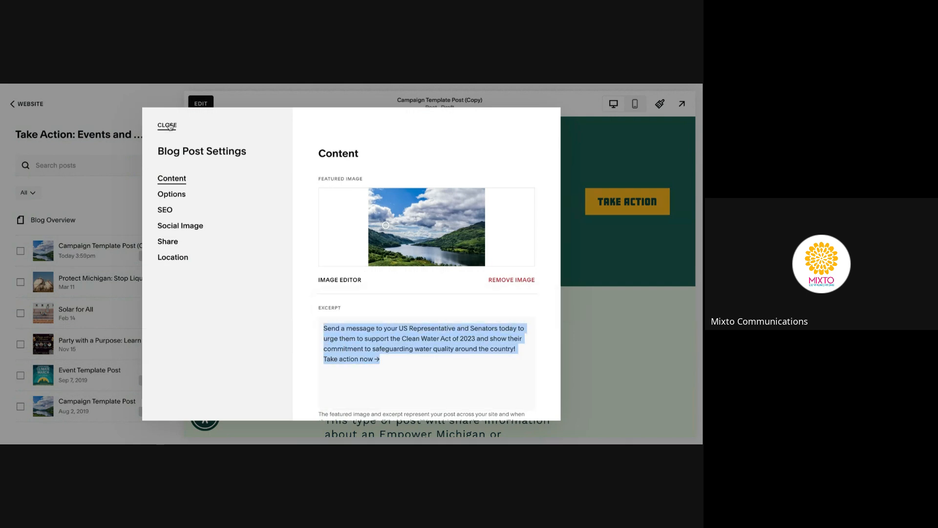
click(167, 126)
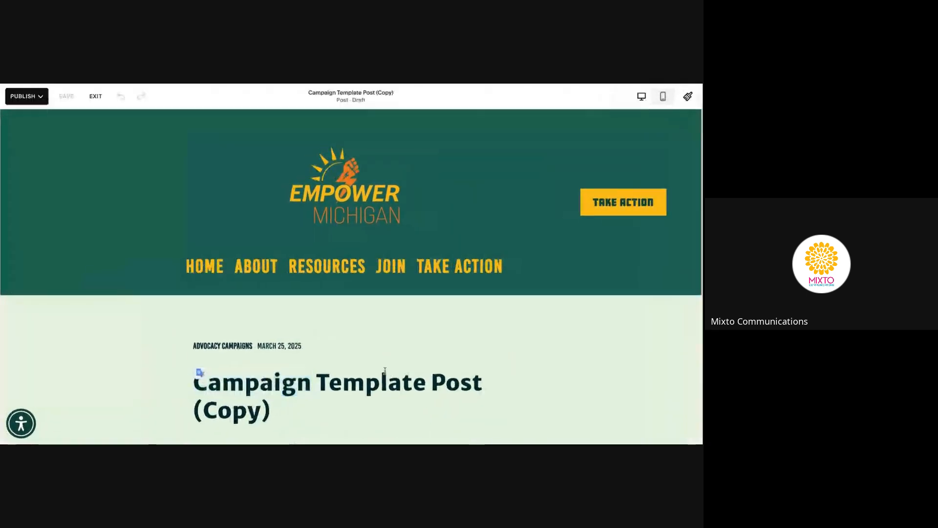
Paste the excerpt over the blurb, delete the duplicate 'Take action now', then save and exit
scroll(385, 371, down, 10)
scroll(319, 387, down, 3)
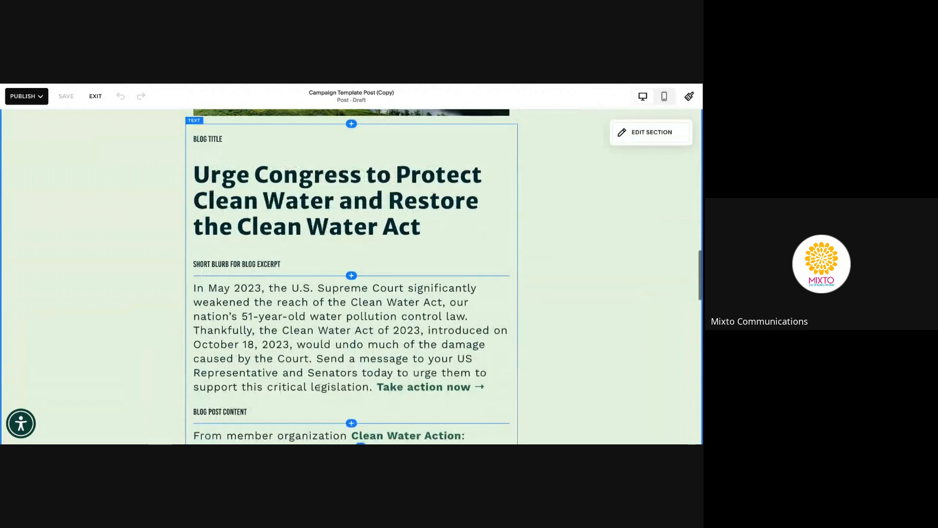
click(450, 392)
click(377, 389)
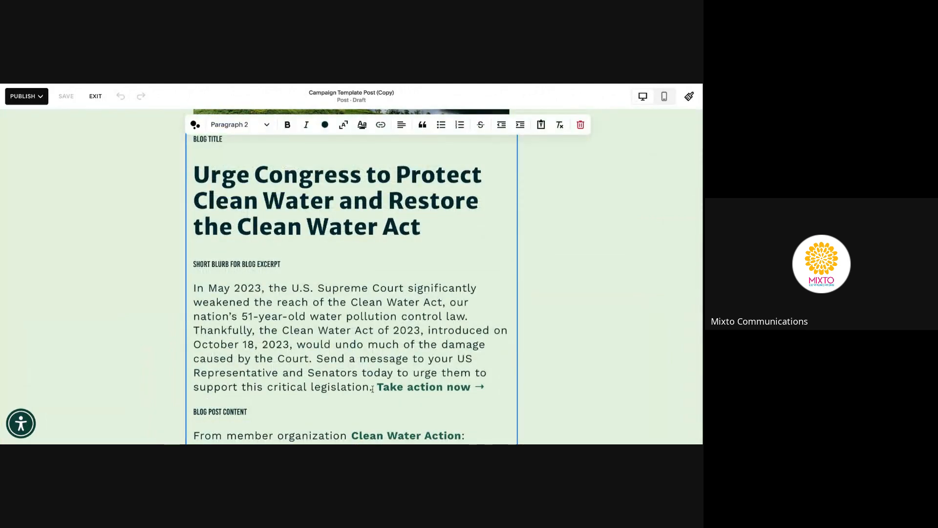
drag(378, 389, 194, 288)
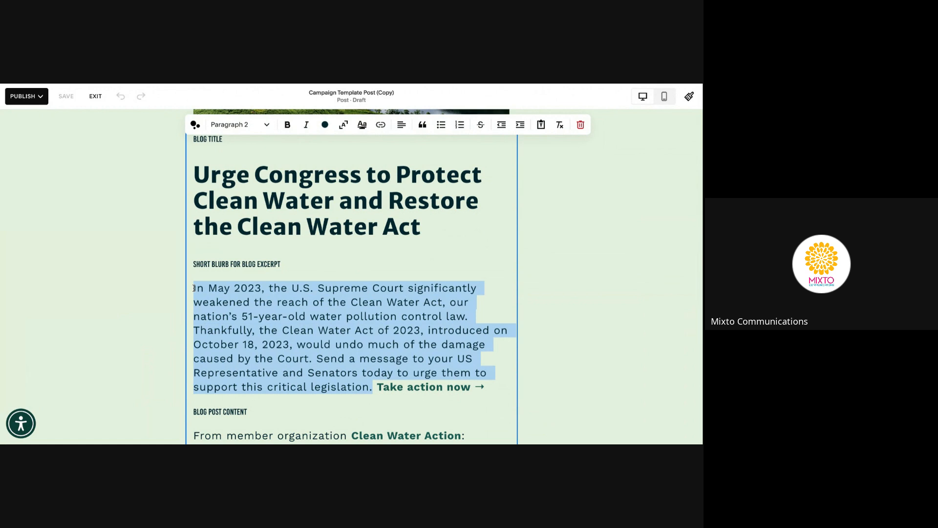
key(ctrl+v)
drag(462, 331, 273, 345)
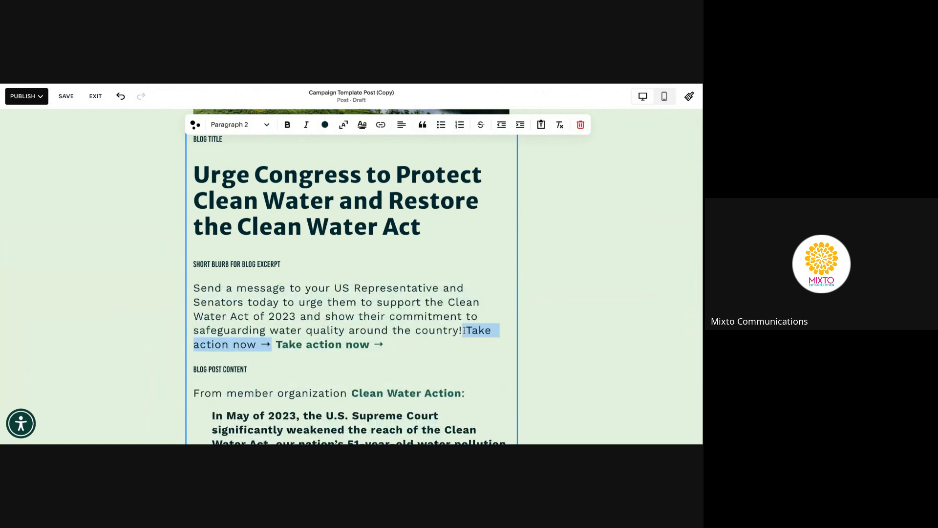
key(BackSpace)
click(54, 98)
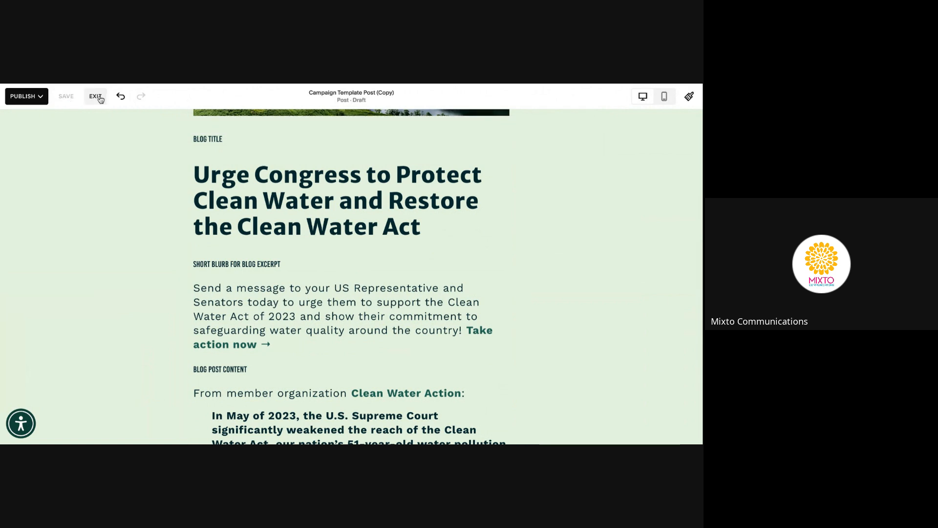
click(96, 97)
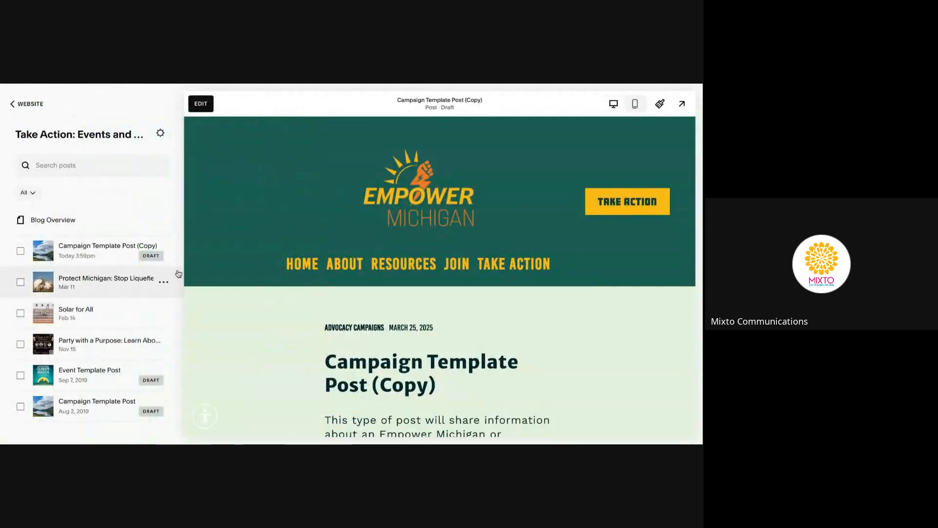
click(167, 251)
Replace the featured image with the sample landscape photo from the Blog post images folder
click(171, 272)
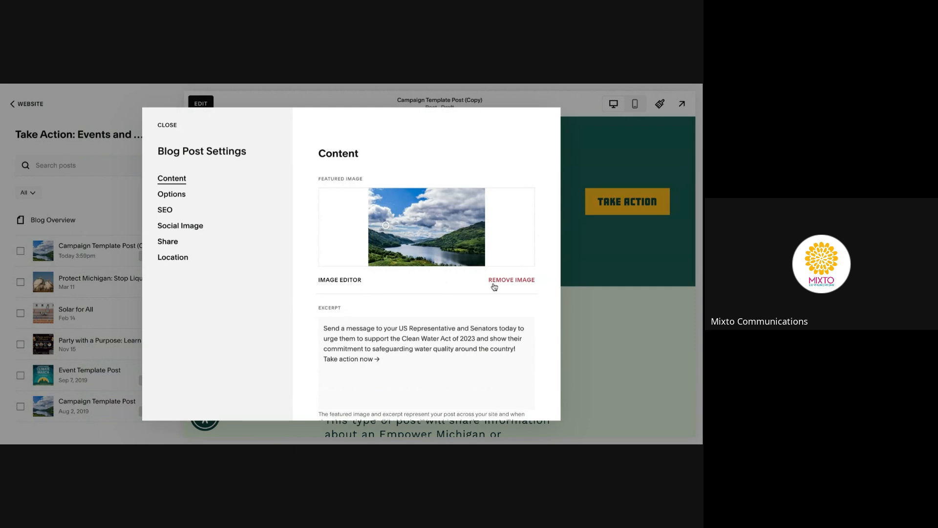
click(512, 280)
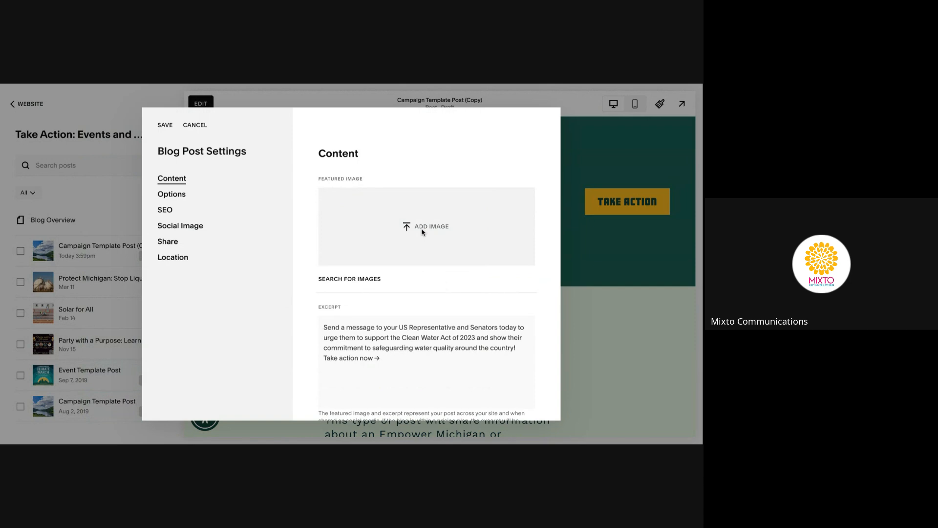
click(360, 284)
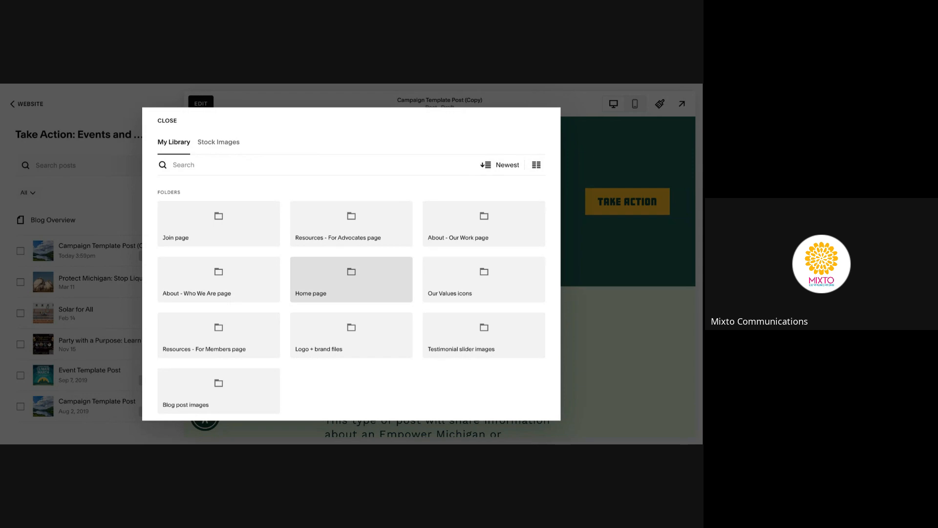
click(221, 402)
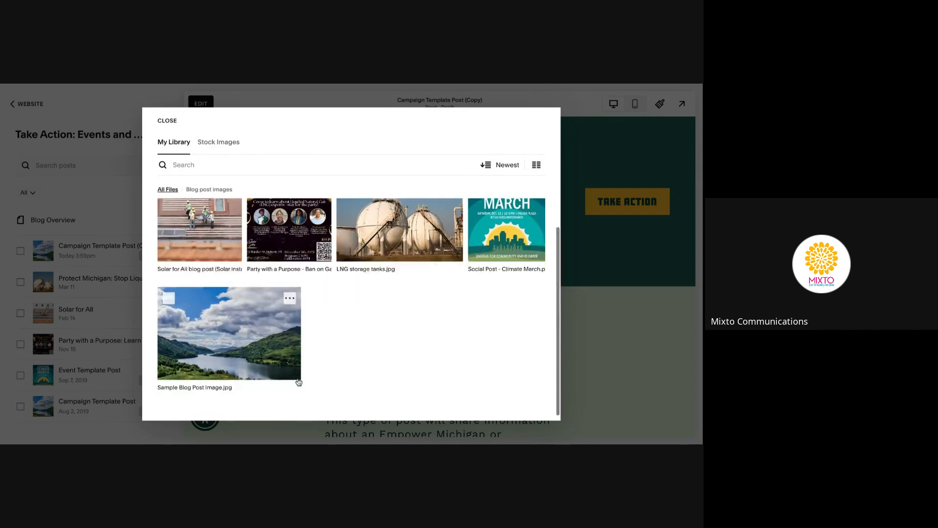
click(245, 349)
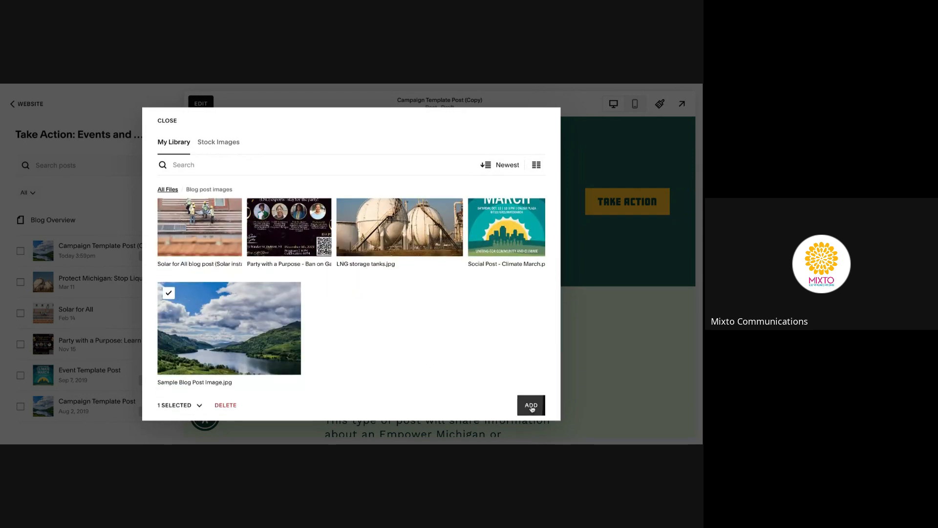
click(531, 406)
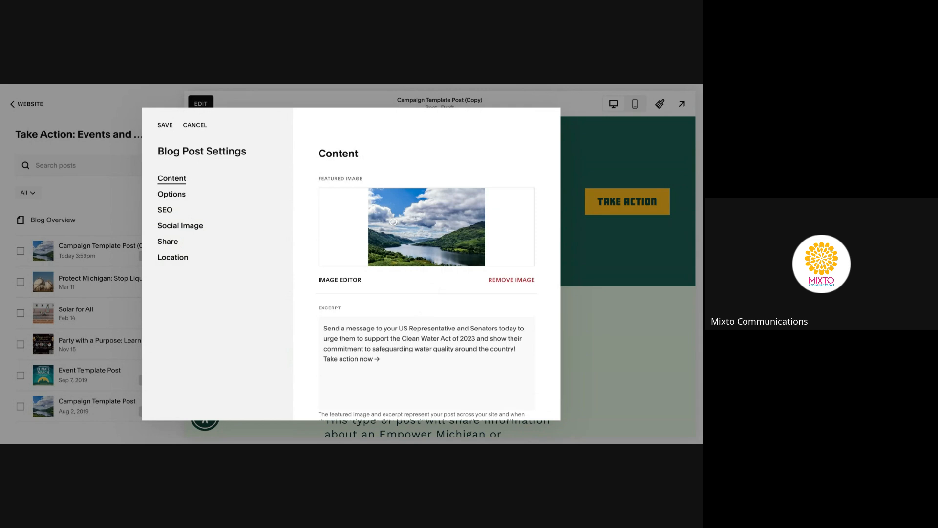
key(ctrl+Tab)
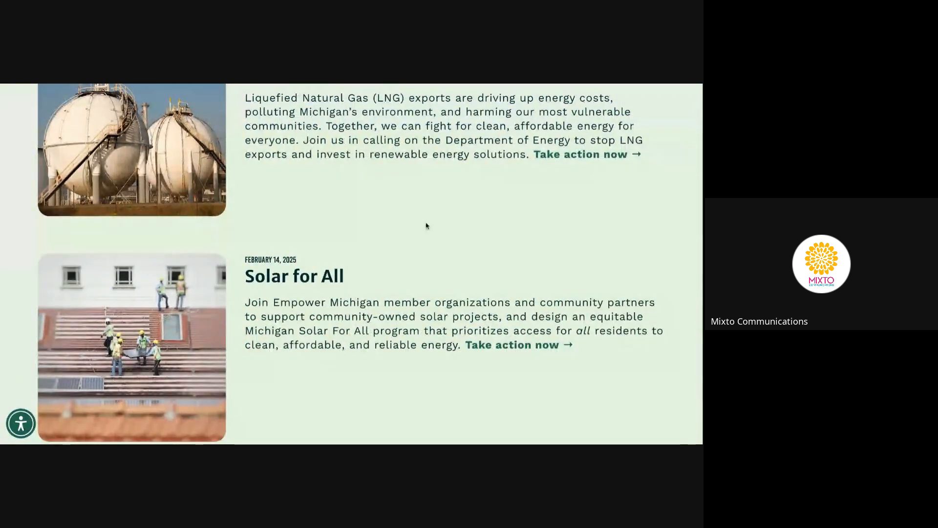
Scroll through the live blog listing, then return to the post's Blog Post Settings in the editor
scroll(426, 226, down, 4)
scroll(426, 226, down, 3)
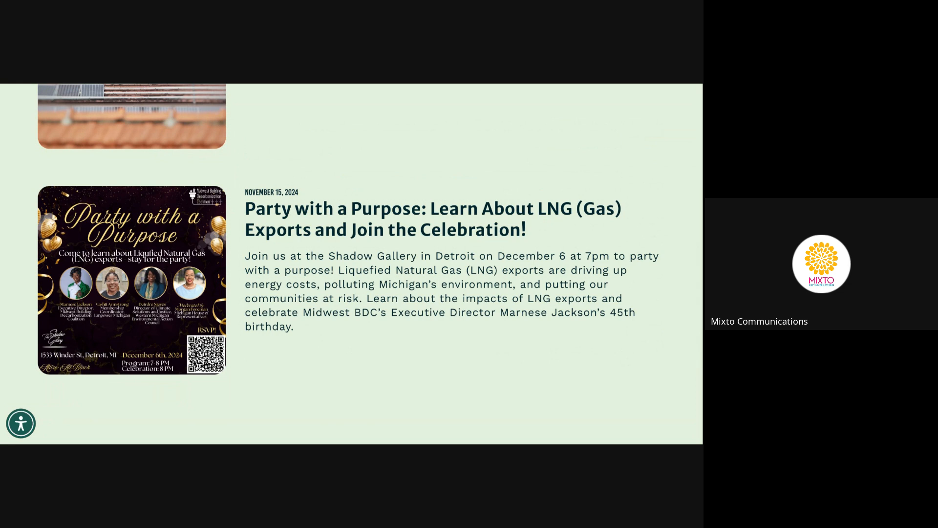
key(ctrl+Tab)
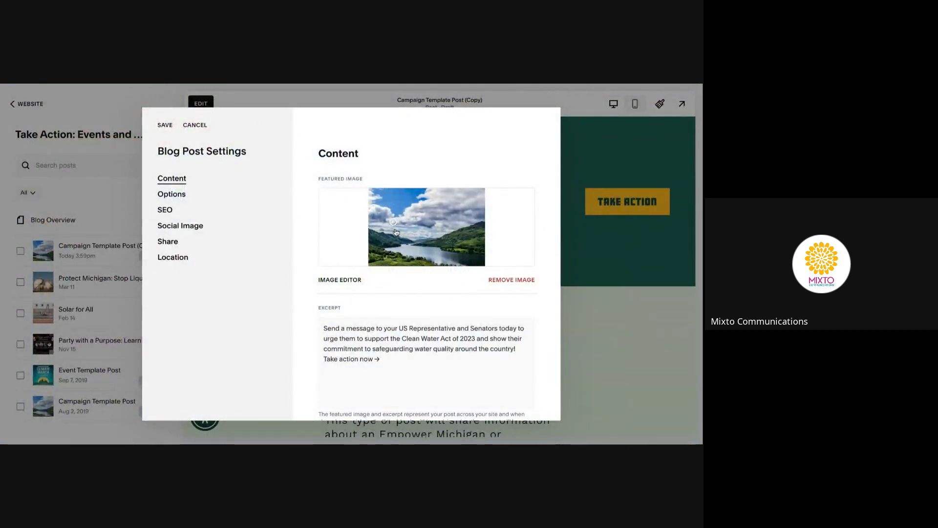
Nudge the featured image focal point lower and delete the 'Take action now →' excerpt line
drag(393, 222, 393, 228)
scroll(446, 299, down, 1)
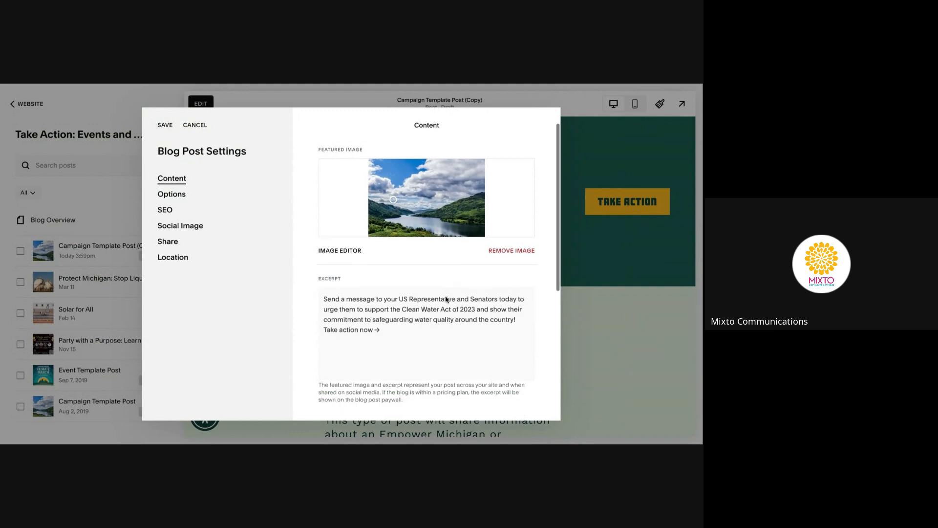
click(348, 319)
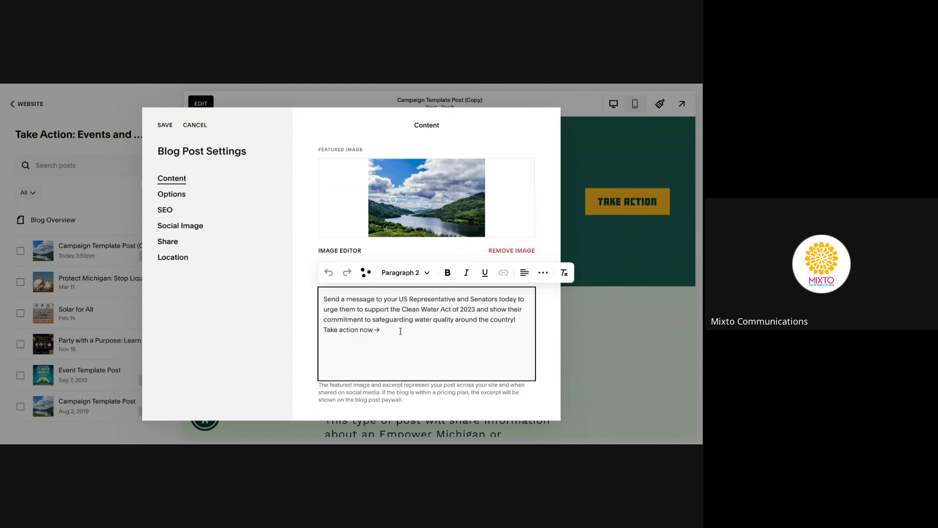
drag(401, 329, 323, 329)
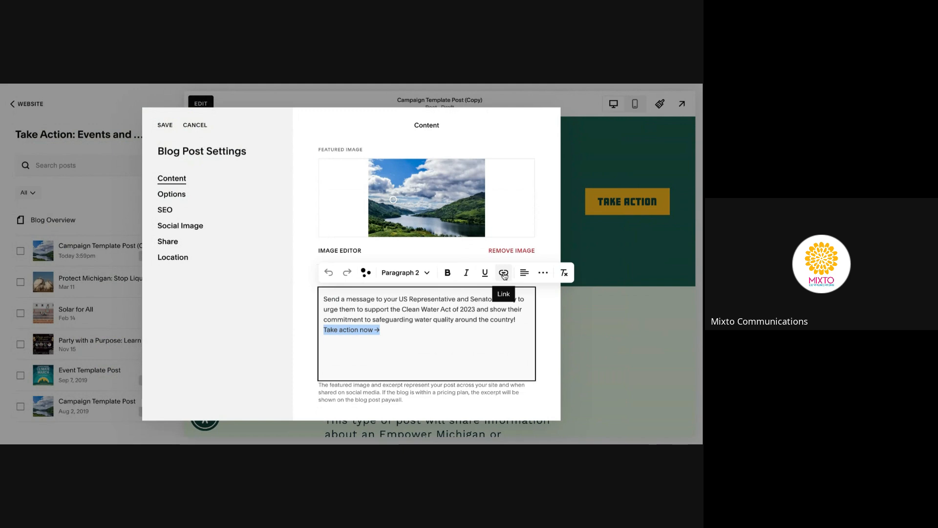
click(484, 301)
drag(387, 332, 319, 331)
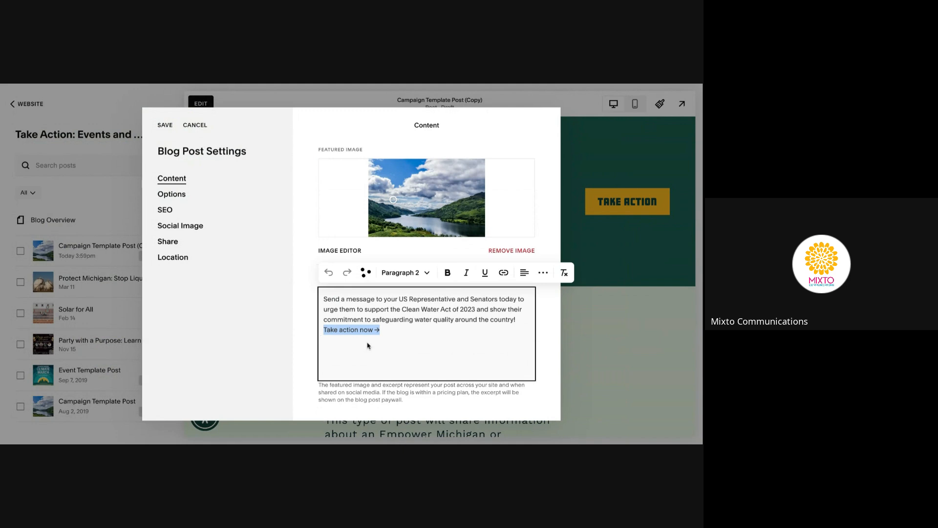
key(BackSpace)
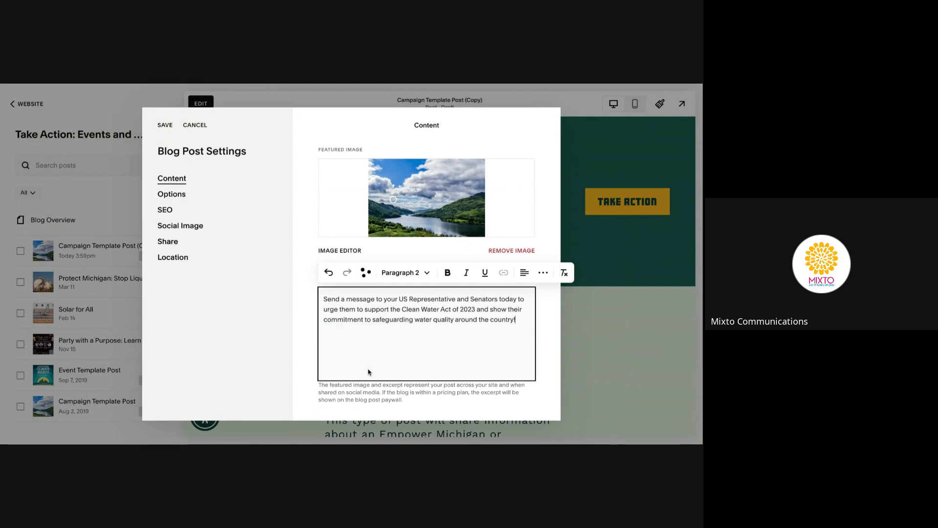
scroll(369, 372, down, 2)
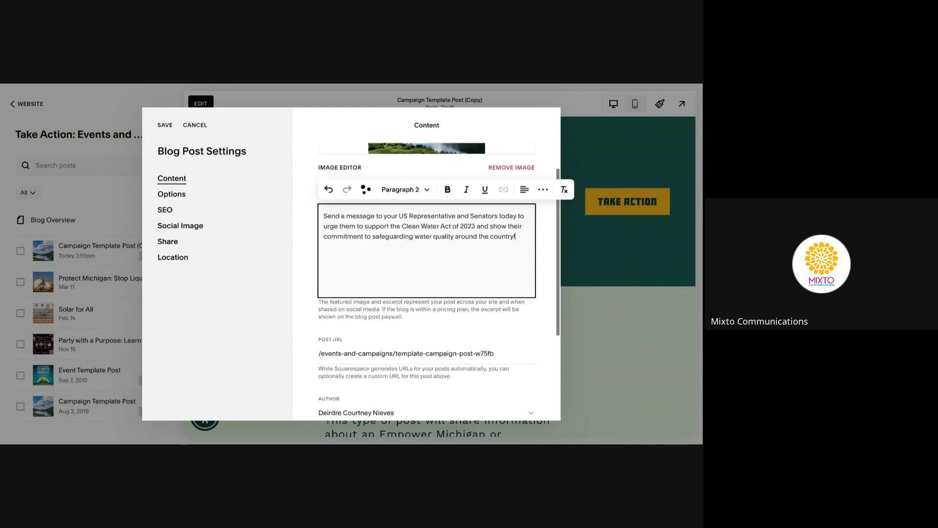
Replace the post URL slug template-campaign-post-w75fb with clean-water-action
click(383, 332)
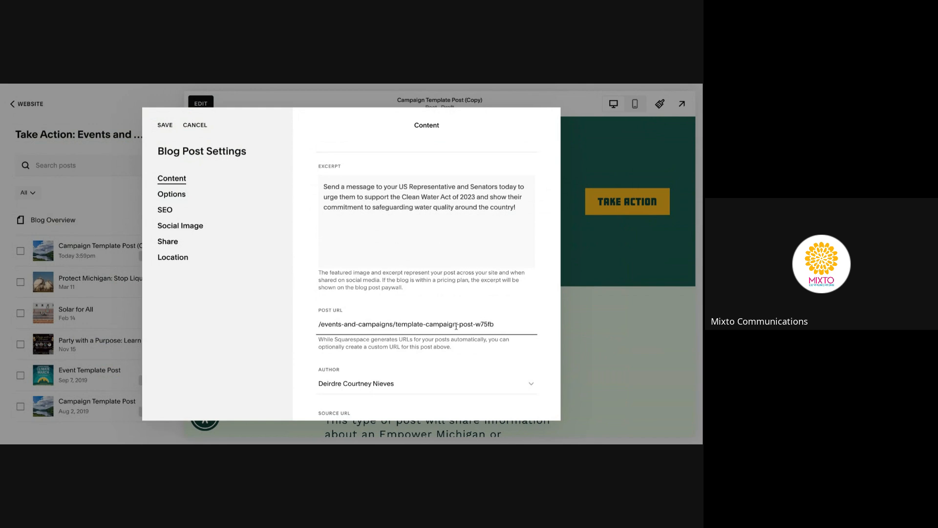
drag(397, 324, 495, 324)
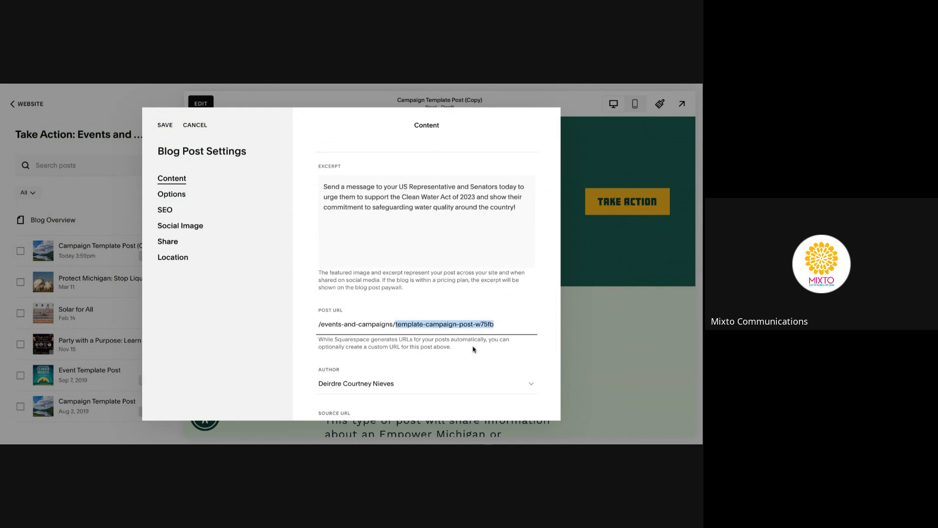
text(clean-water-acti)
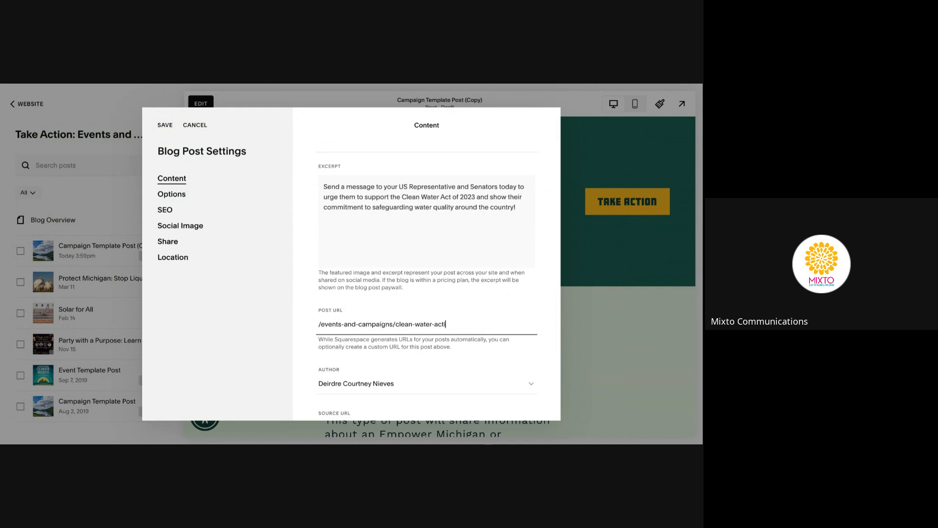
text(on)
text(-)
Choose a different team member as the post's author
scroll(524, 342, down, 1)
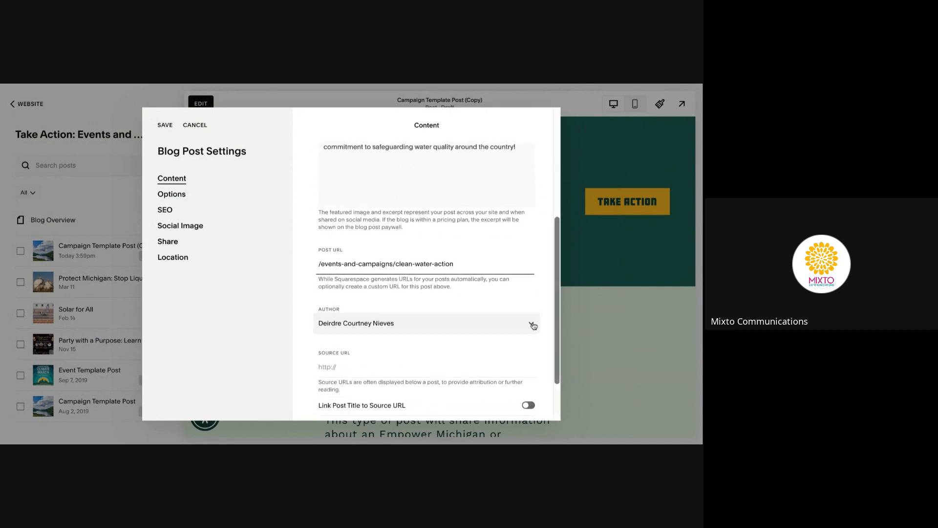
click(531, 325)
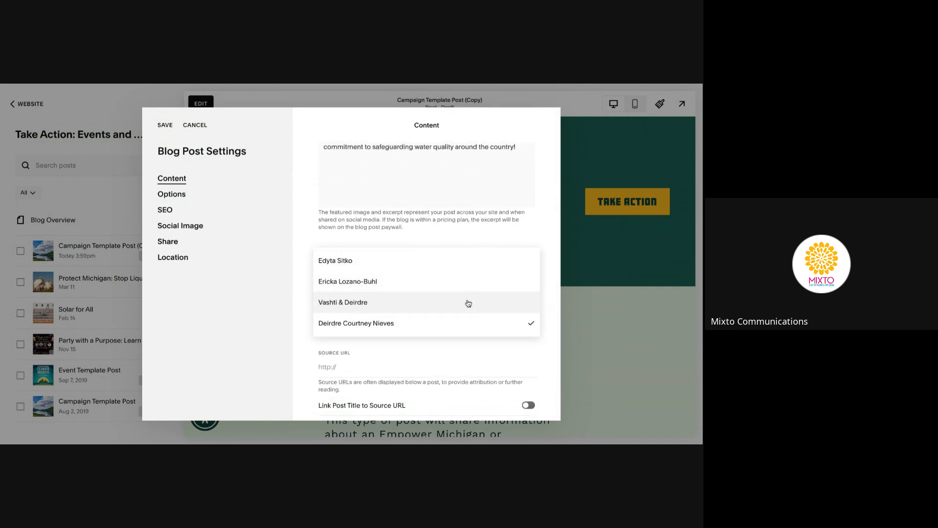
click(463, 268)
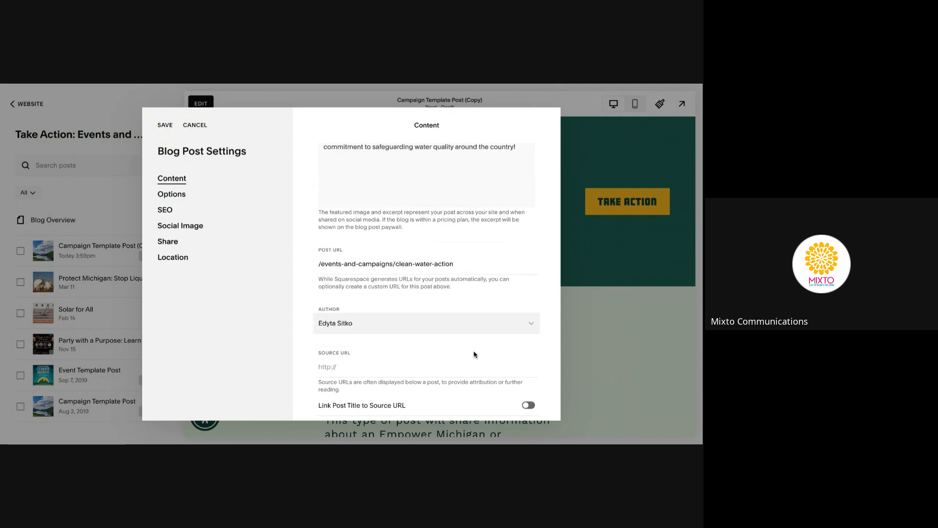
scroll(474, 354, down, 2)
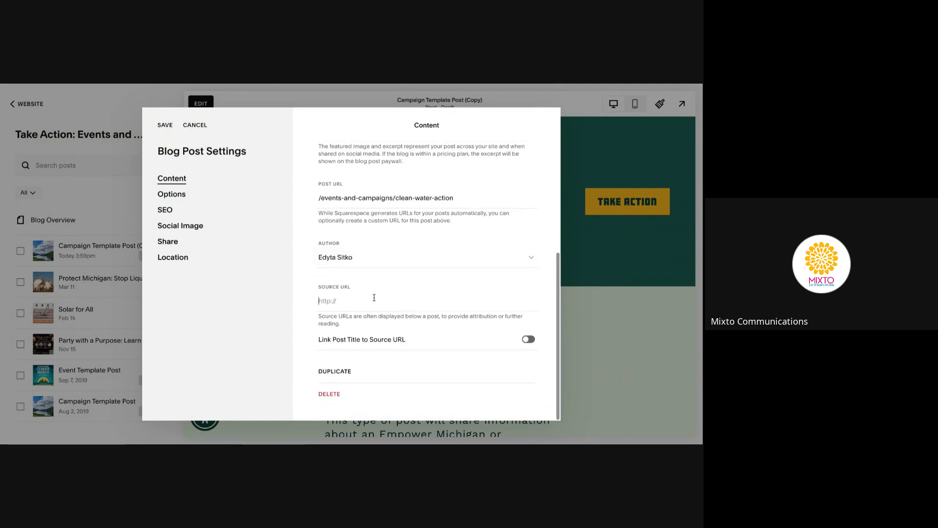
click(355, 303)
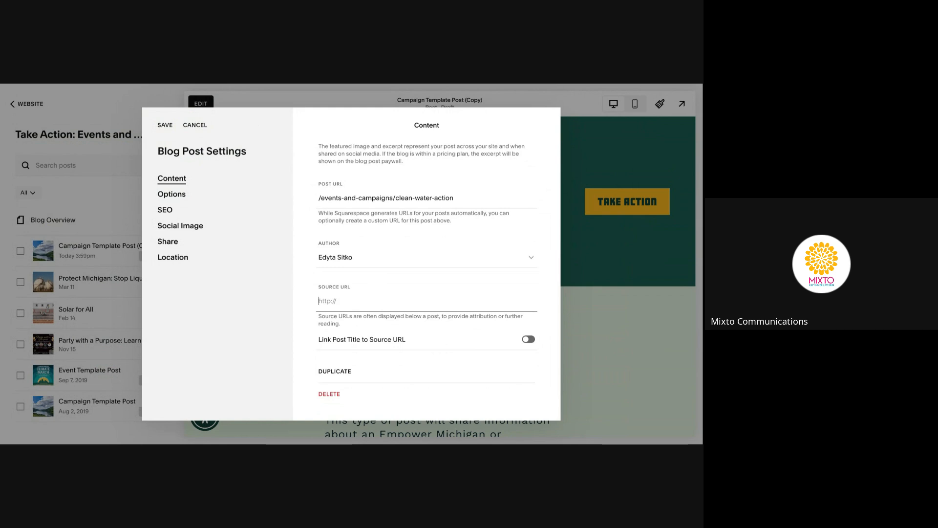
click(389, 318)
click(395, 234)
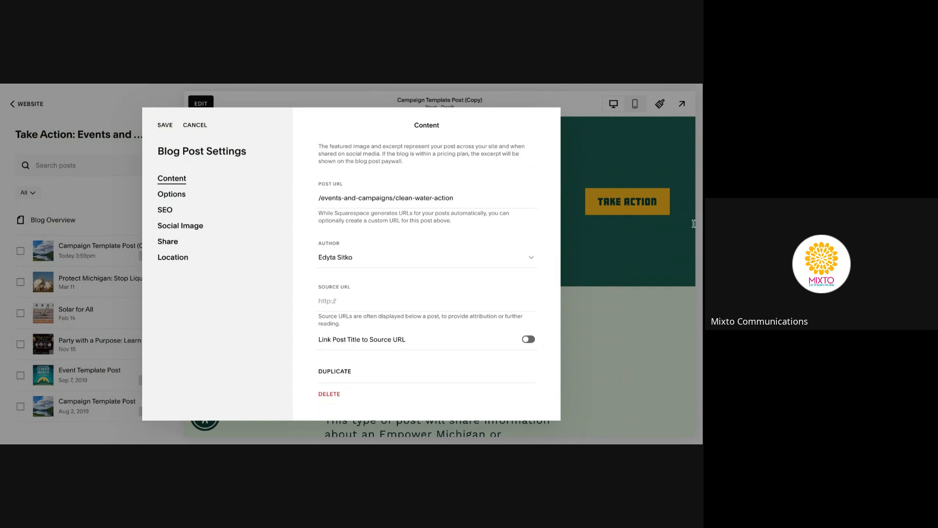
click(351, 307)
text(https://act.cleanwater.org/page/155169/action)
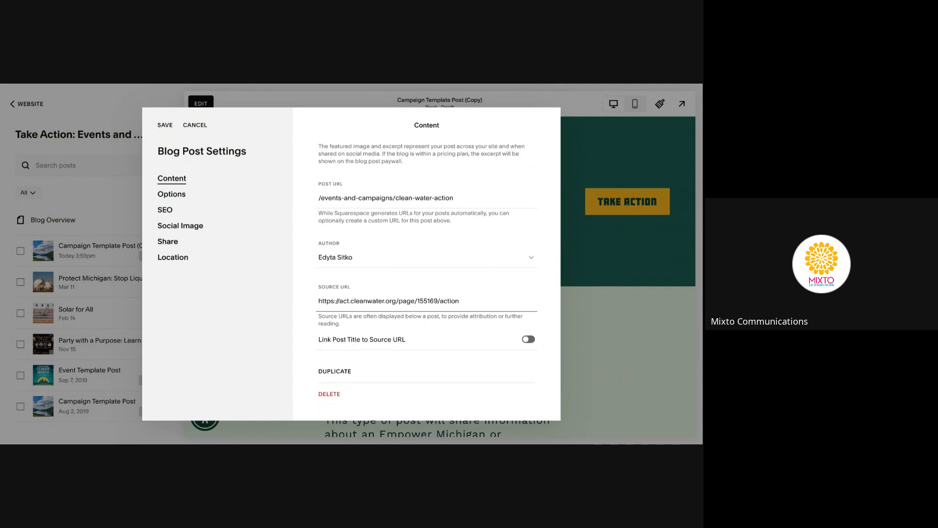
text(/"target"_blank)
click(529, 339)
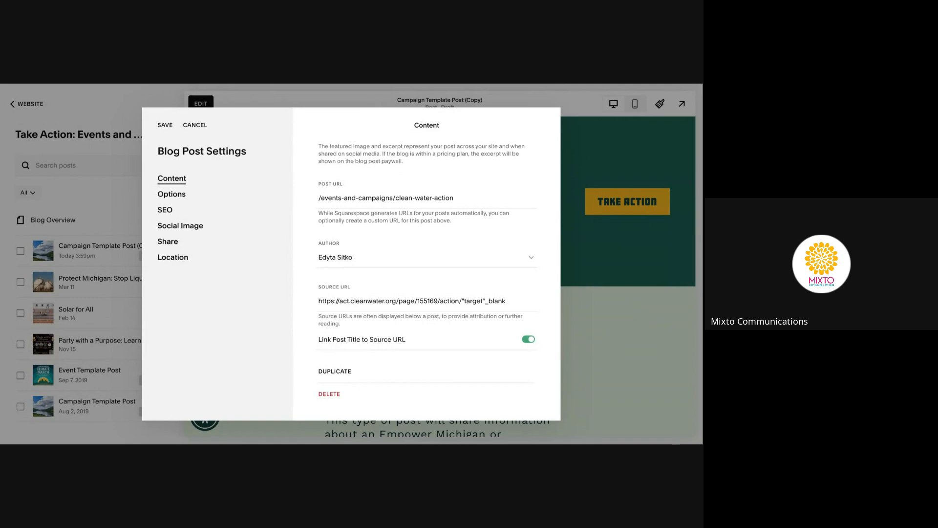
click(529, 339)
click(468, 301)
key(ctrl+a)
key(BackSpace)
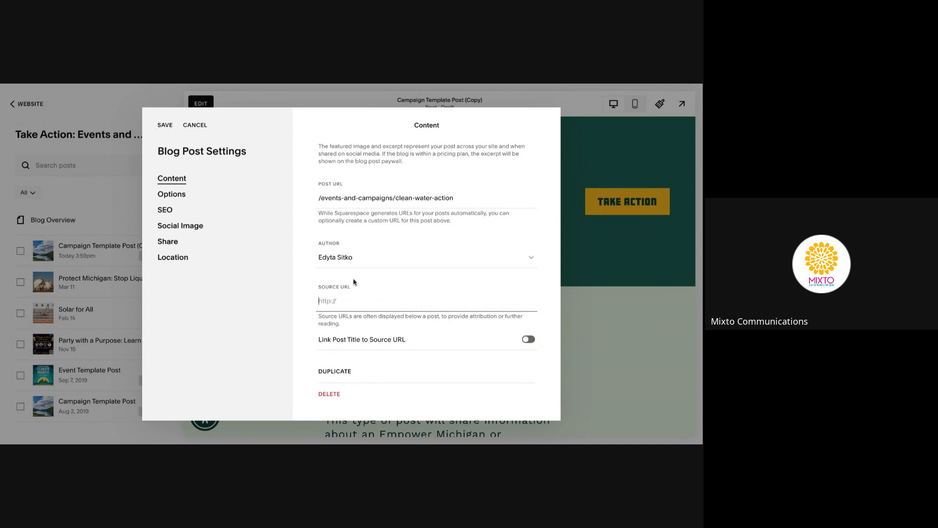
scroll(354, 282, up, 5)
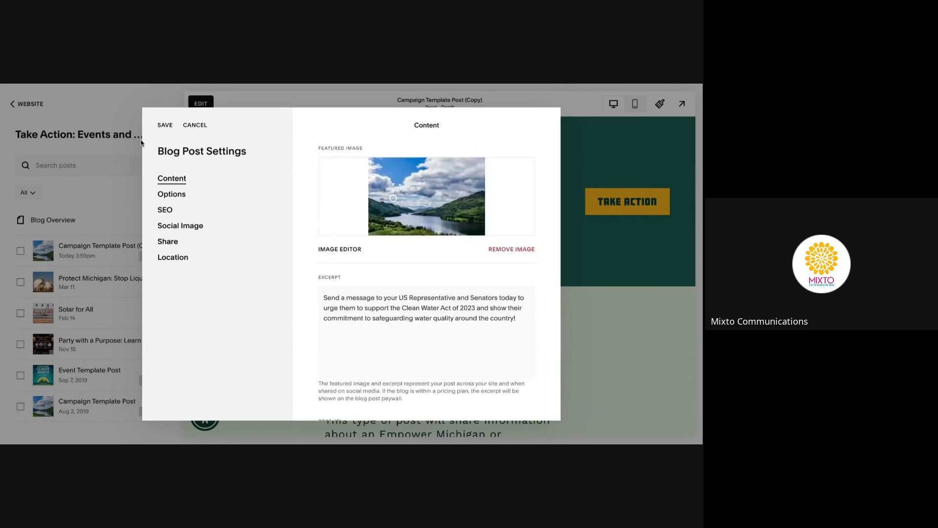
Save the post settings, then reopen them from the post's options menu
click(168, 125)
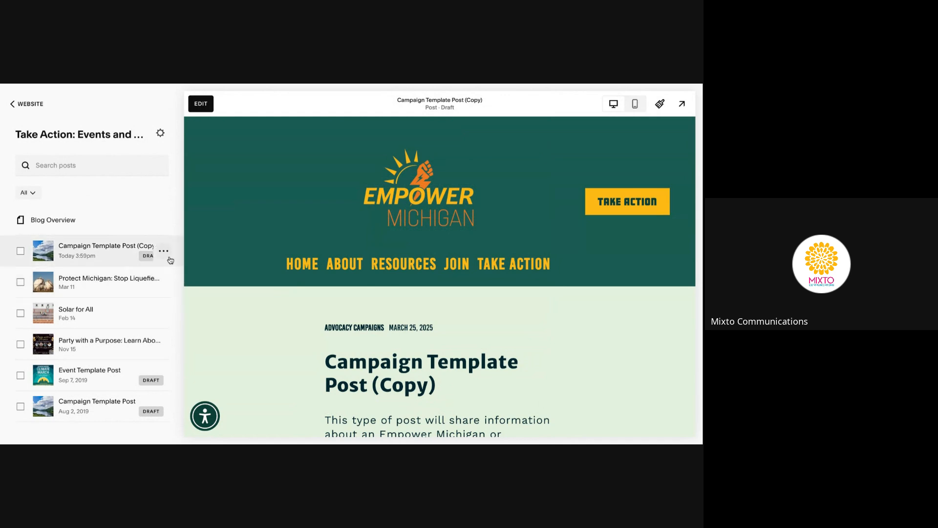
click(166, 254)
click(167, 273)
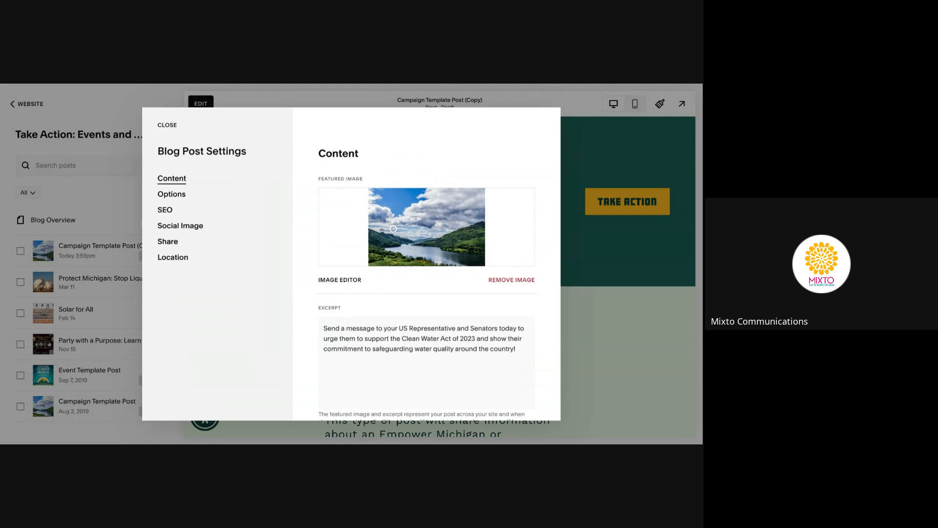
Check the empty SEO title and description fields, then go back to Content
click(163, 213)
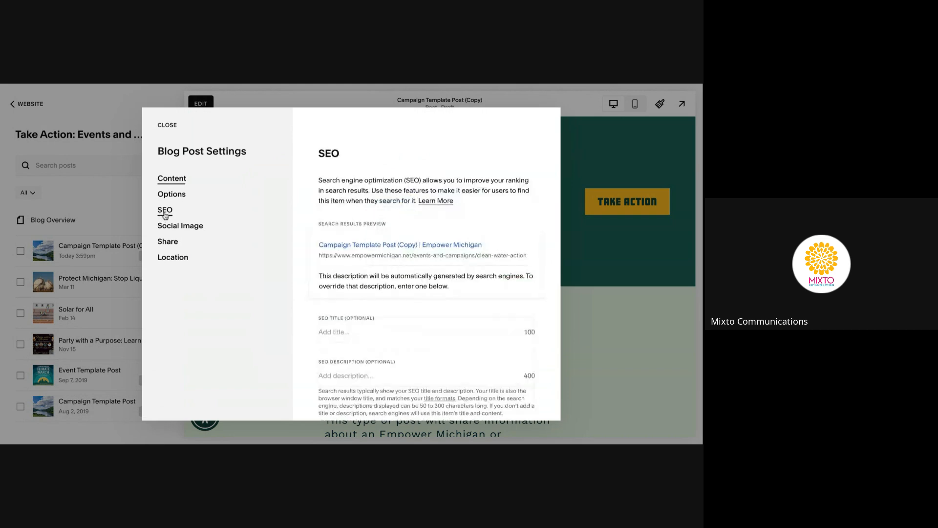
scroll(439, 285, down, 2)
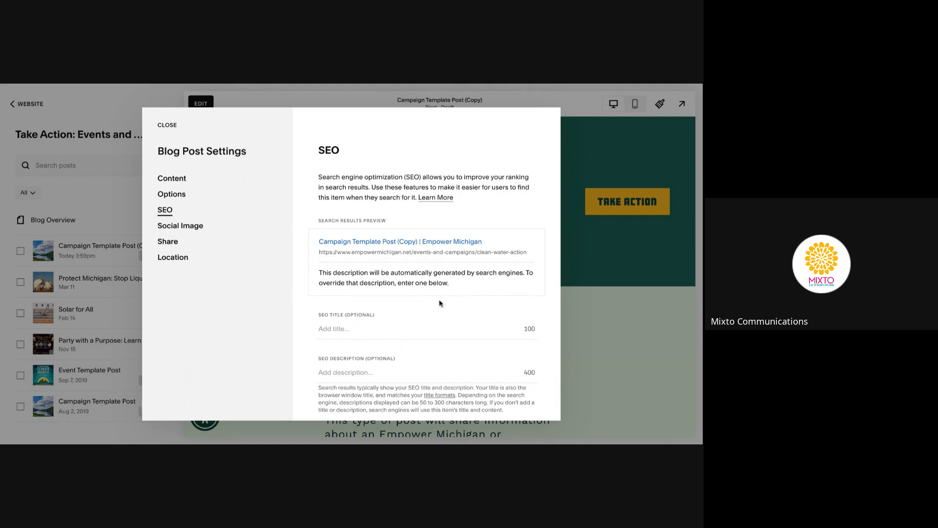
scroll(442, 304, down, 1)
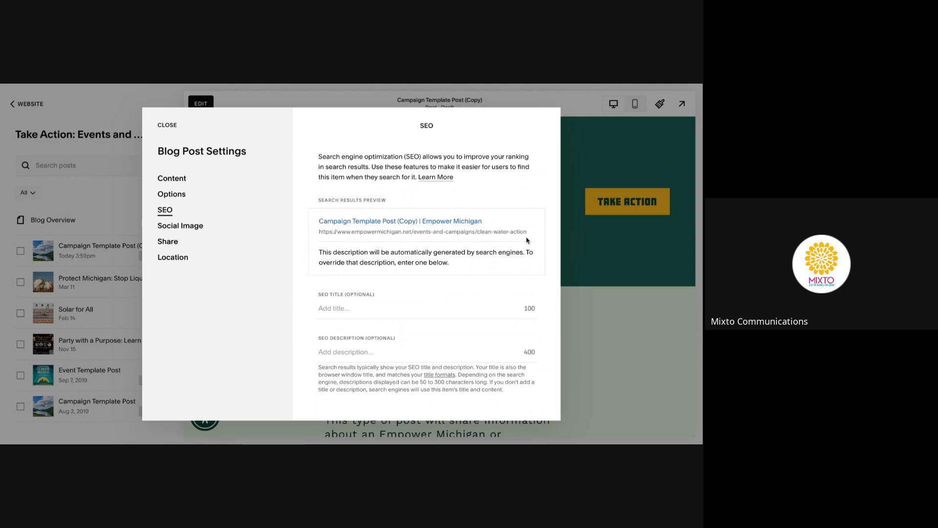
click(351, 310)
click(353, 351)
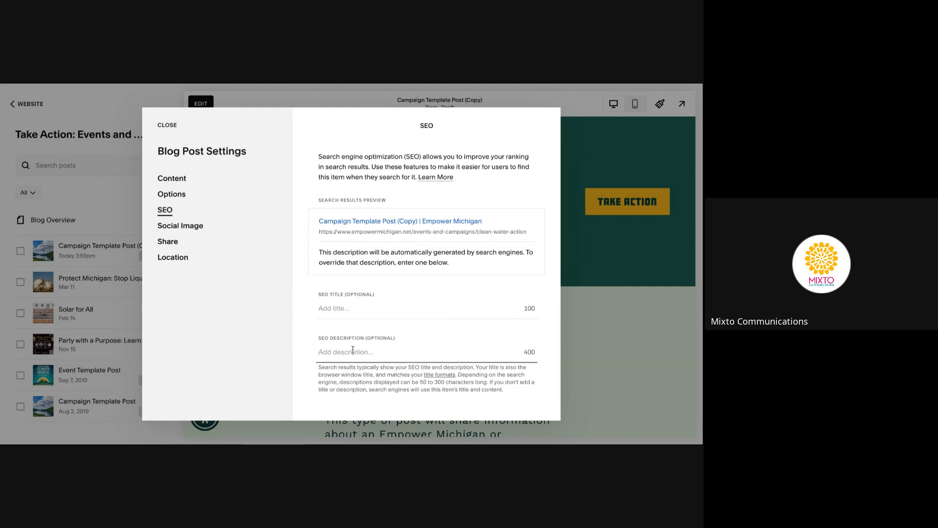
click(171, 182)
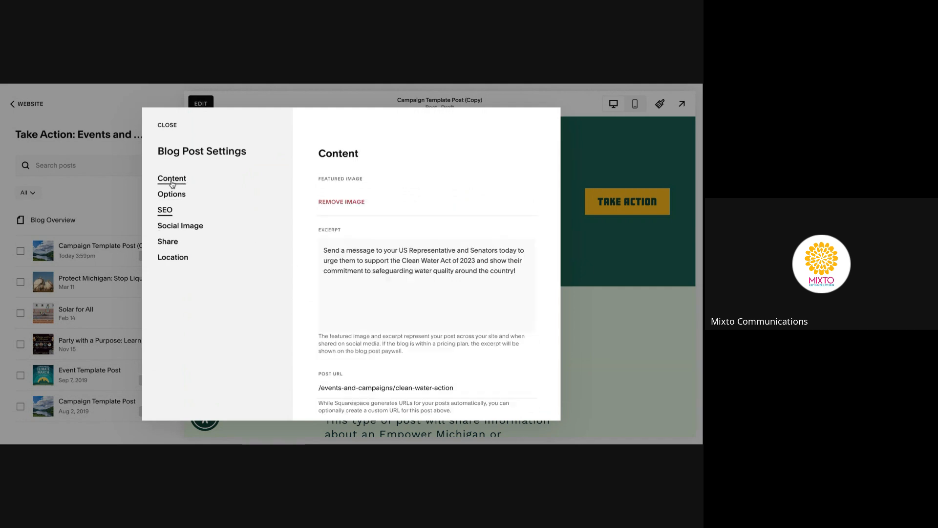
Copy the Clean Water Act excerpt into the SEO Description field, then view Social Image
click(391, 323)
key(ctrl+a)
key(ctrl+c)
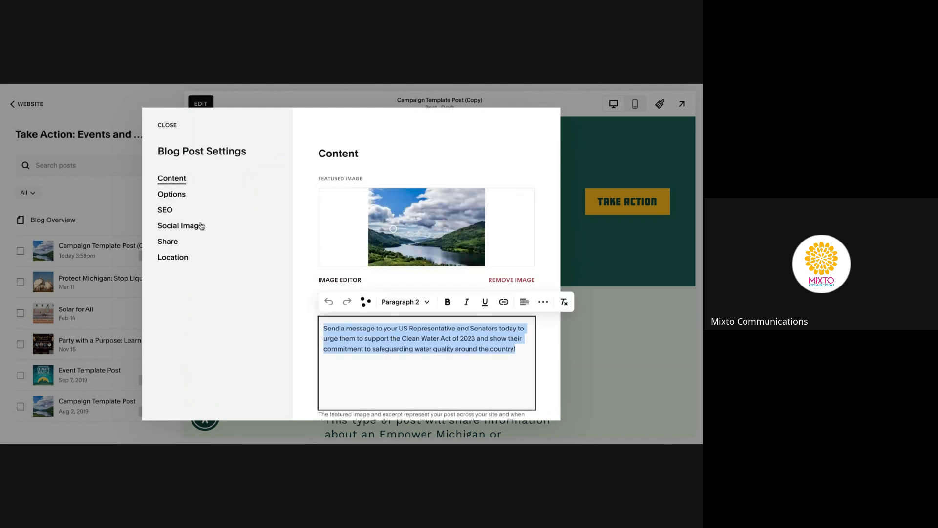
click(185, 209)
click(384, 365)
key(ctrl+v)
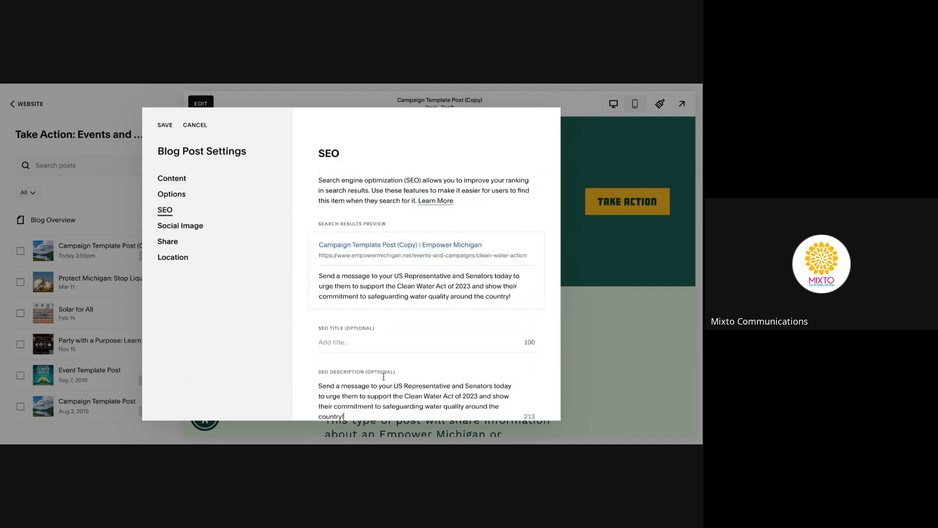
scroll(419, 328, down, 2)
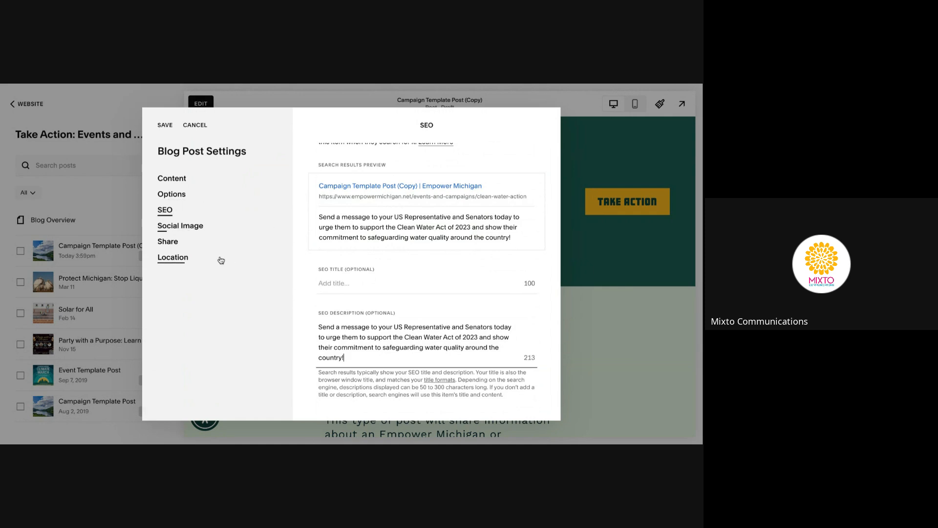
click(193, 228)
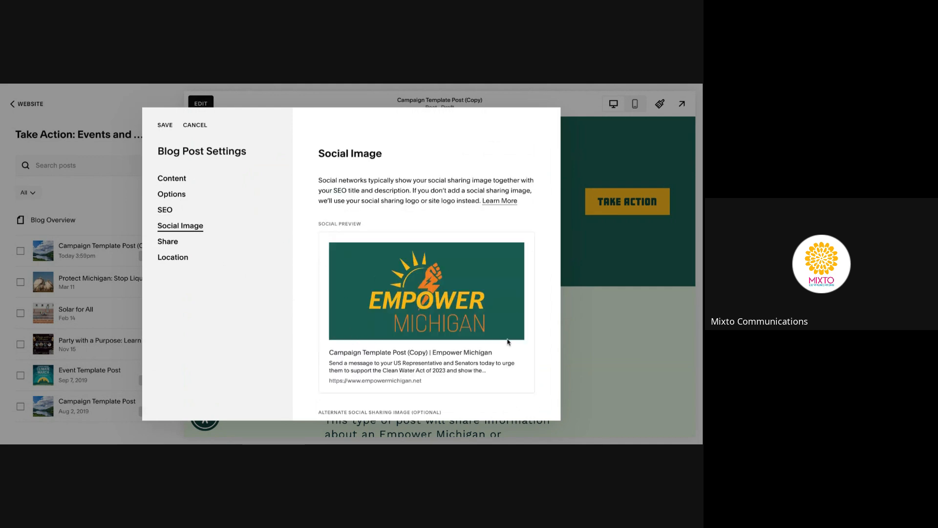
Return to the Content settings showing the lake featured image and excerpt
scroll(338, 274, down, 1)
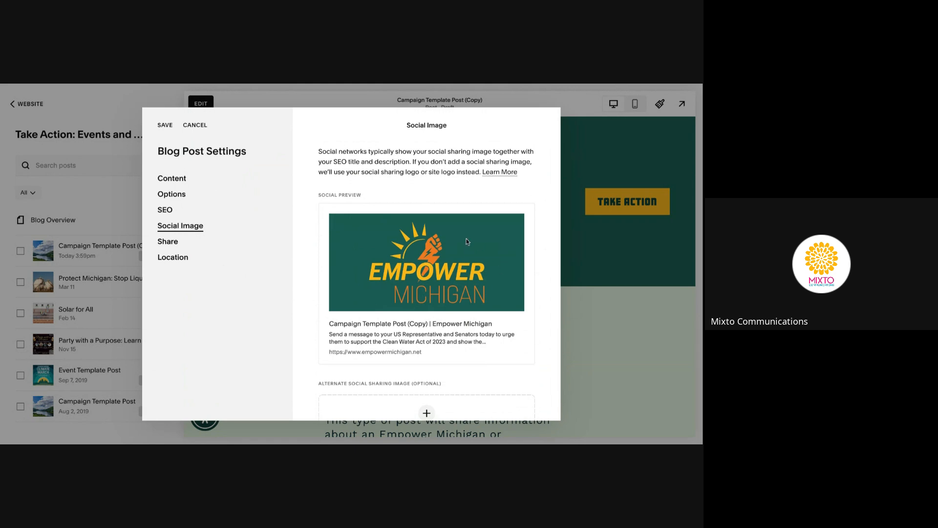
click(176, 180)
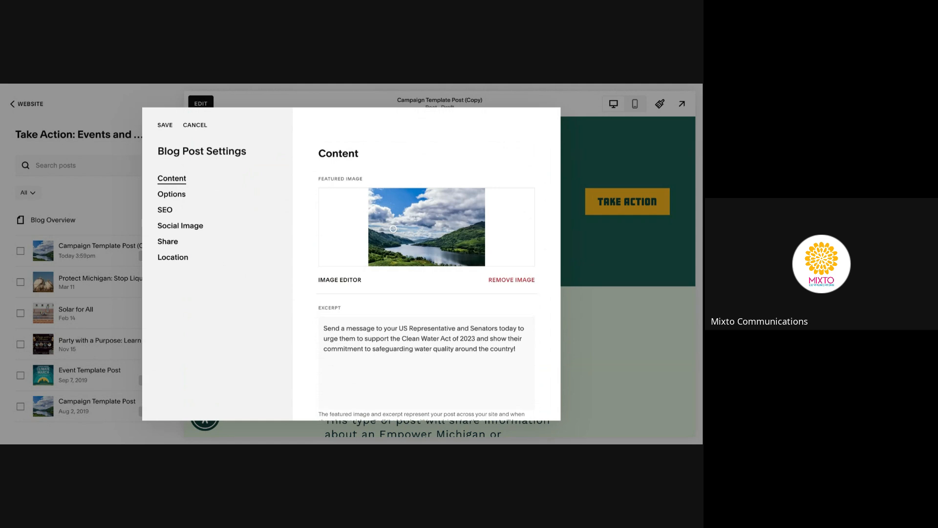
Look over the post's Social Image, Content, Share and Location settings in turn
click(198, 226)
click(177, 178)
click(195, 244)
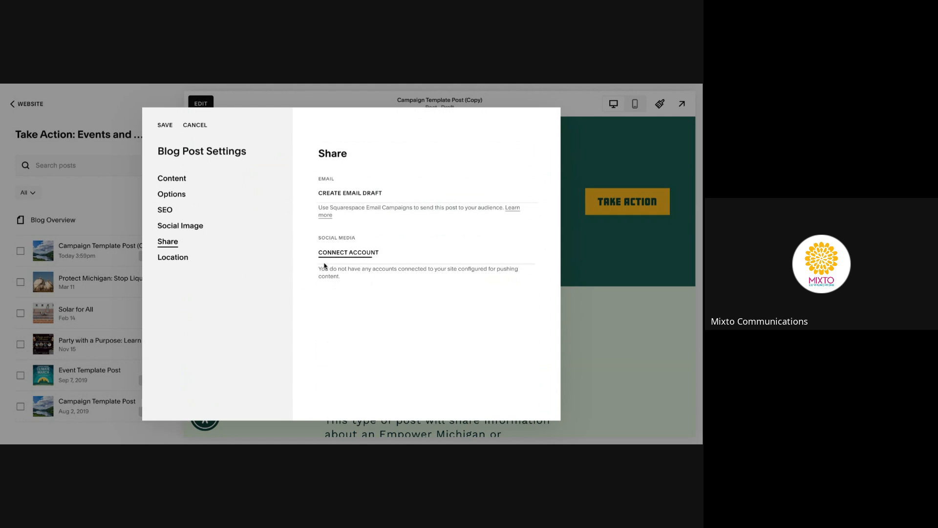
click(185, 264)
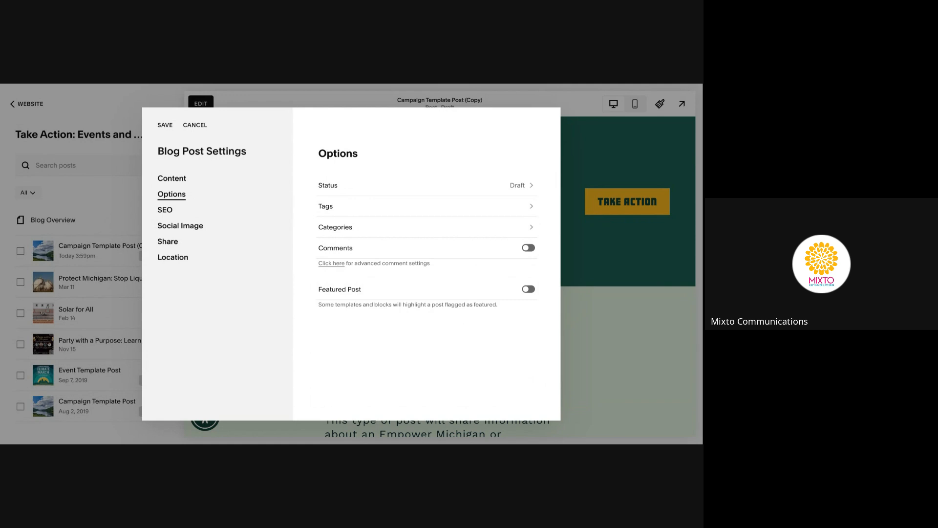
Assign the post to the Advocacy Campaigns category
click(418, 226)
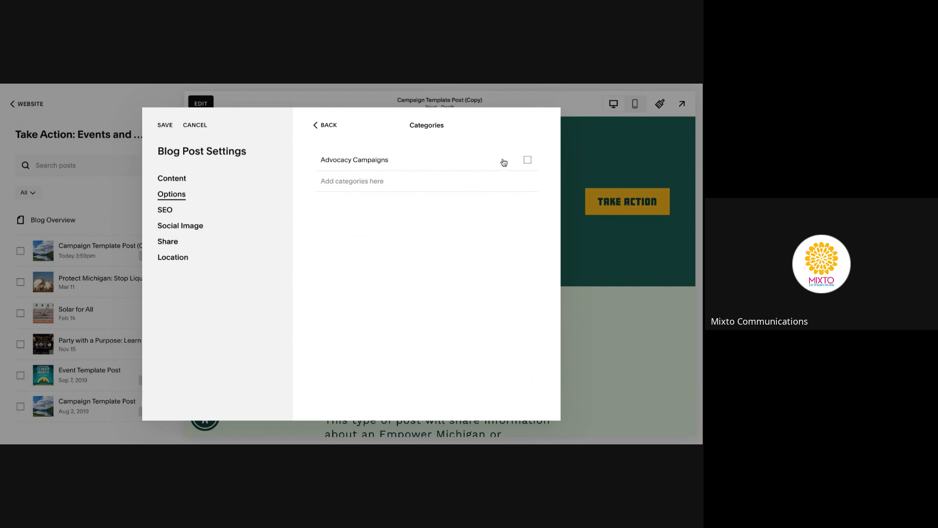
click(528, 160)
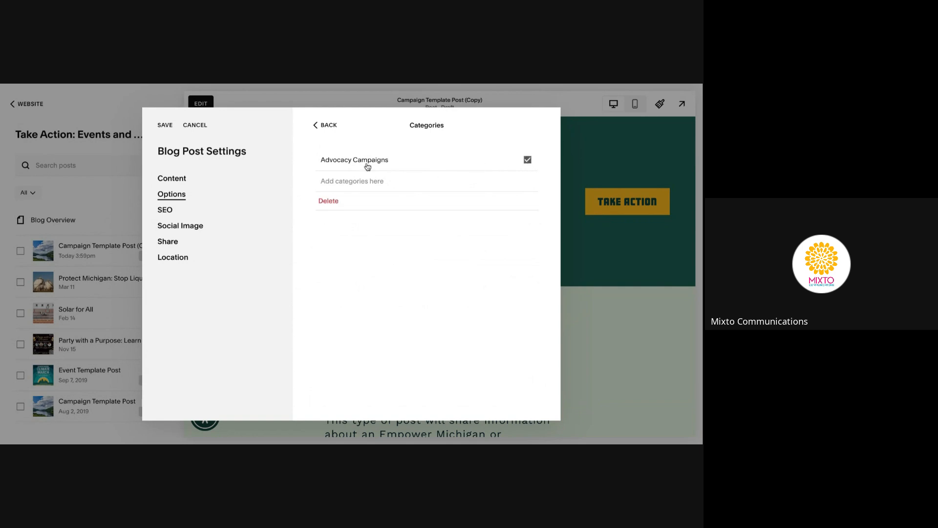
click(320, 125)
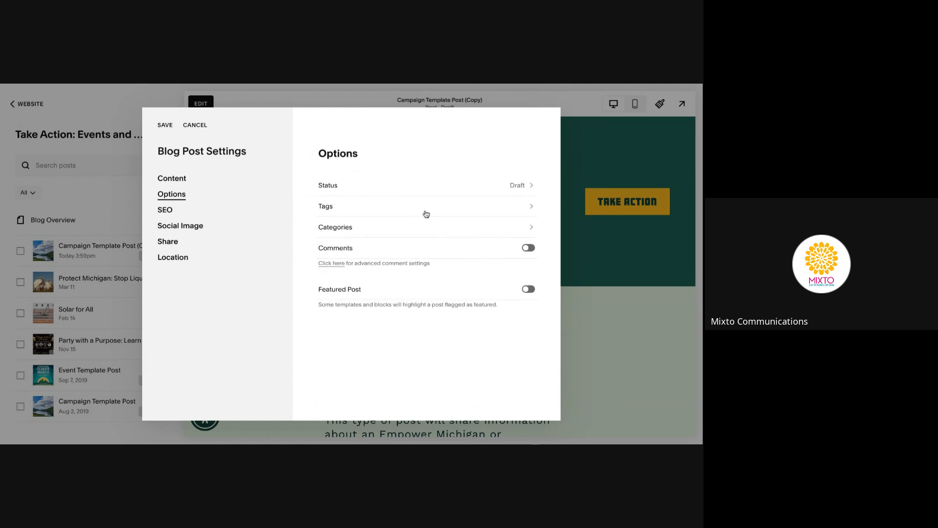
Confirm the tags Clean Water Action and federal advocacy, then open the post's Status choices
click(440, 209)
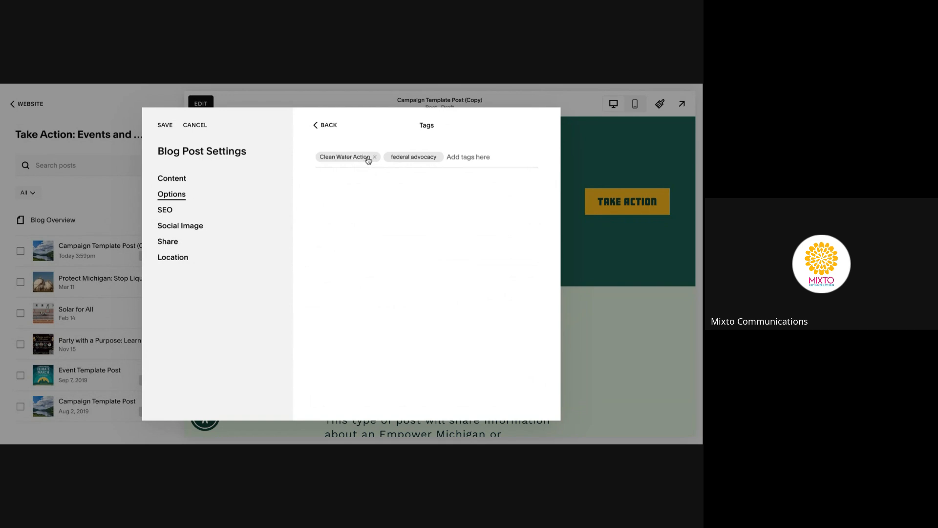
click(458, 159)
click(329, 126)
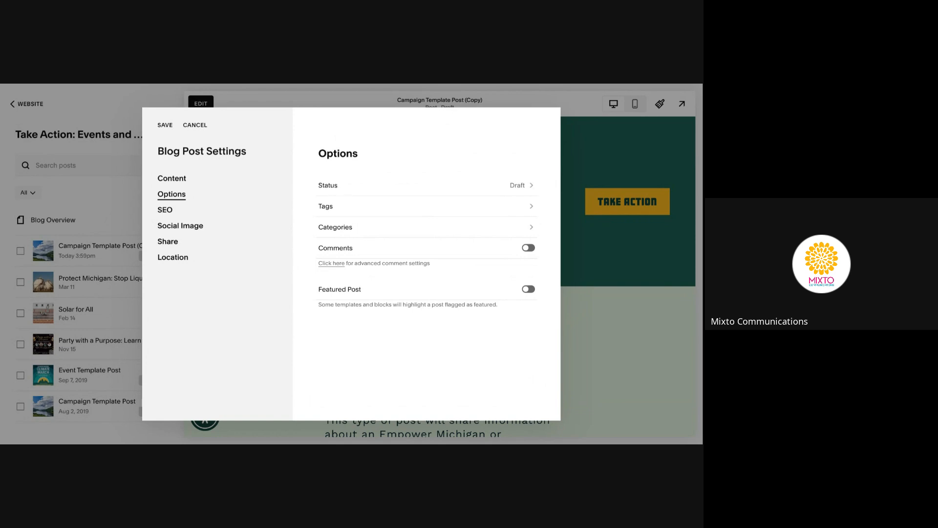
click(381, 186)
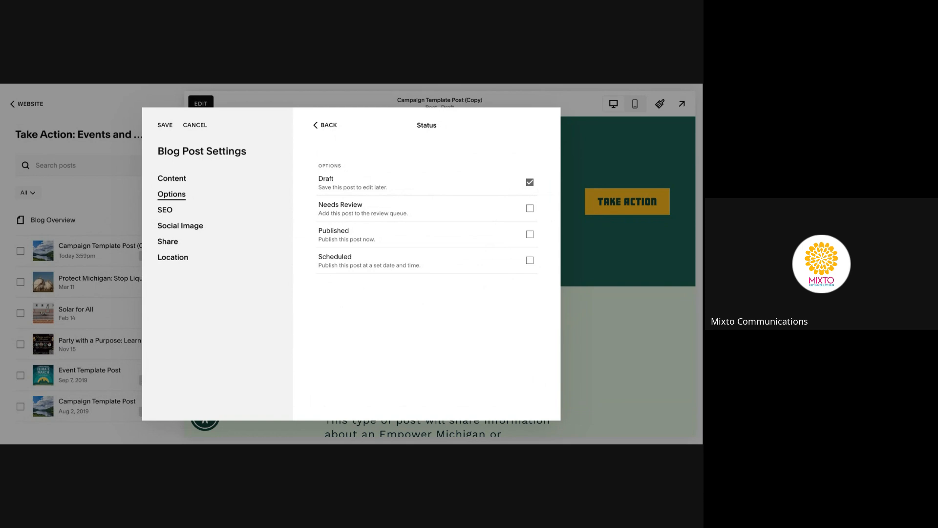
Try Needs Review and Scheduled, settle on Draft status, and save the post settings
click(530, 209)
click(530, 261)
scroll(472, 291, down, 2)
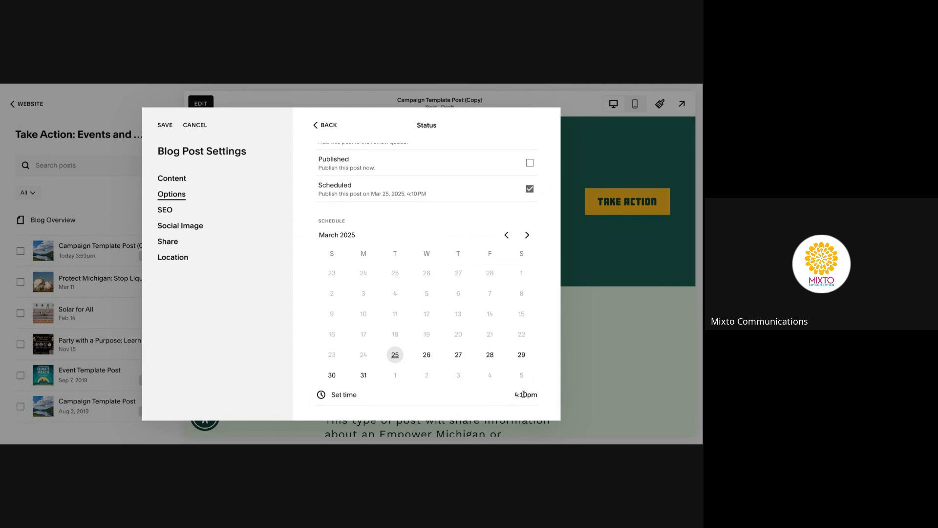
scroll(524, 394, up, 2)
click(531, 182)
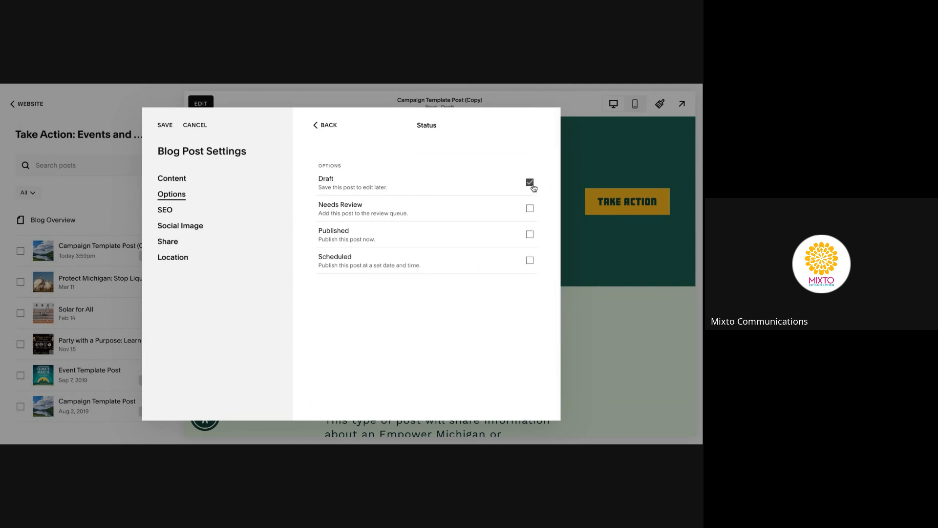
click(317, 124)
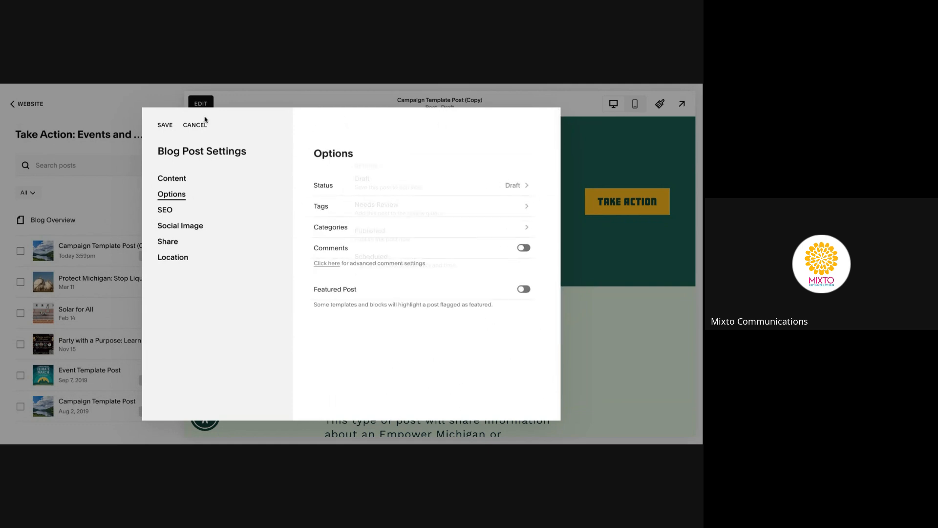
click(165, 125)
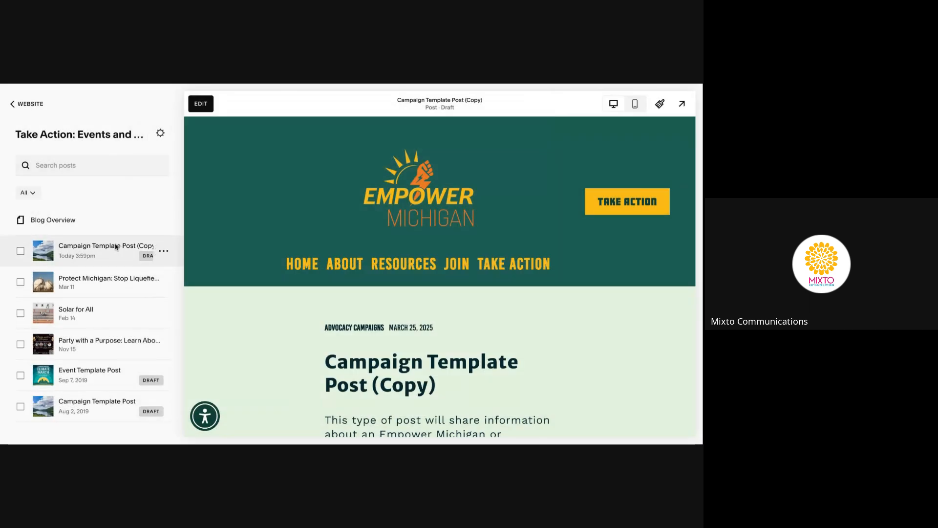
Duplicate the Event Template Post from the post list
scroll(104, 359, down, 1)
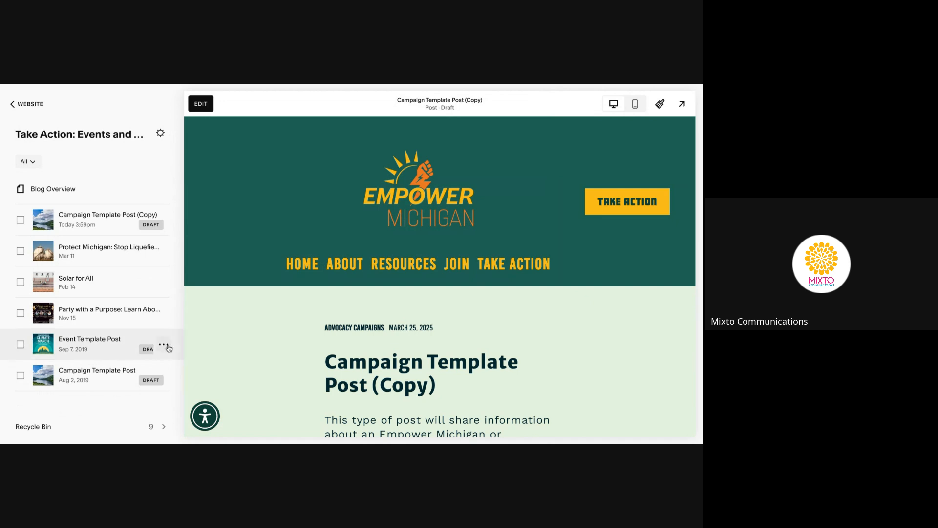
click(166, 347)
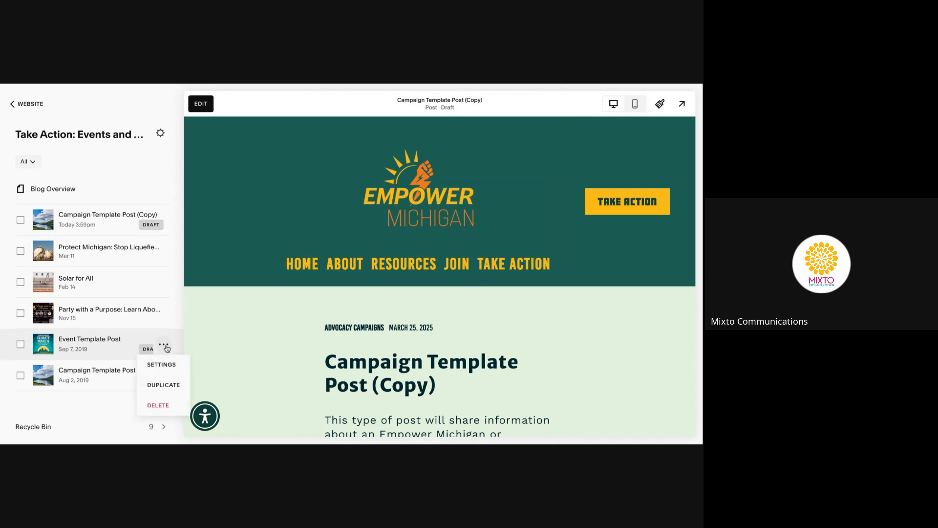
click(174, 386)
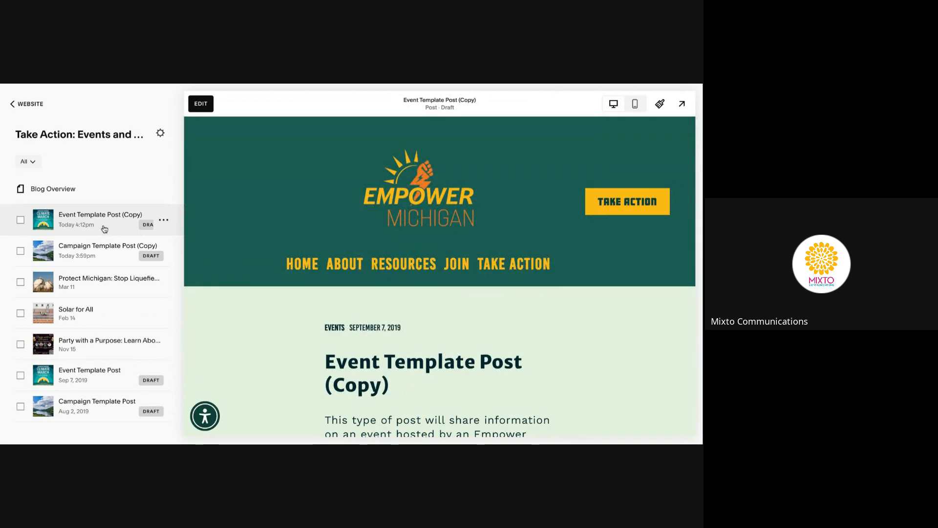
Open the copied event post for editing and review its title and event details
click(201, 104)
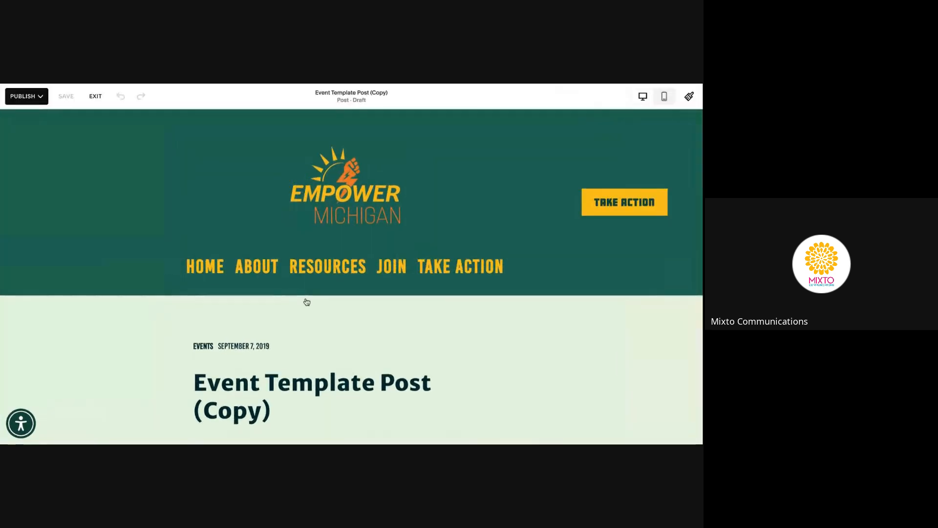
scroll(306, 293, down, 4)
scroll(305, 301, down, 3)
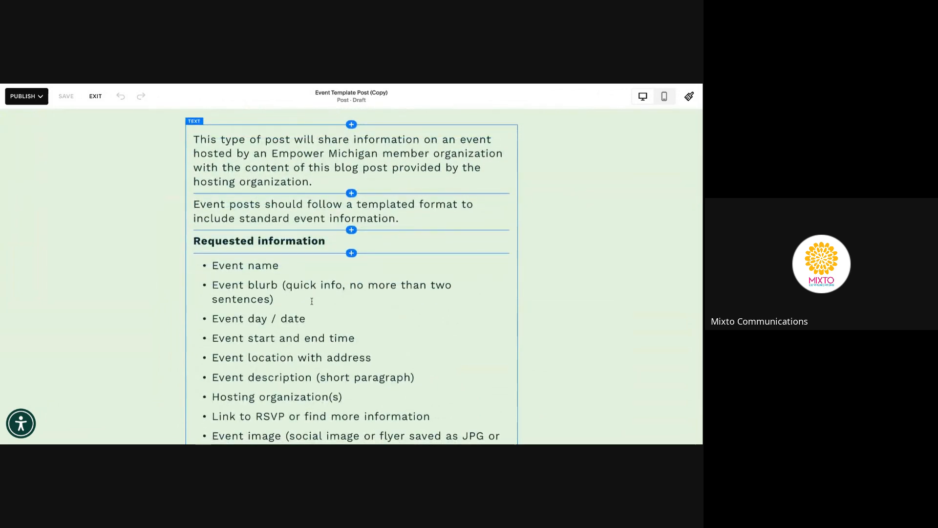
scroll(310, 300, down, 3)
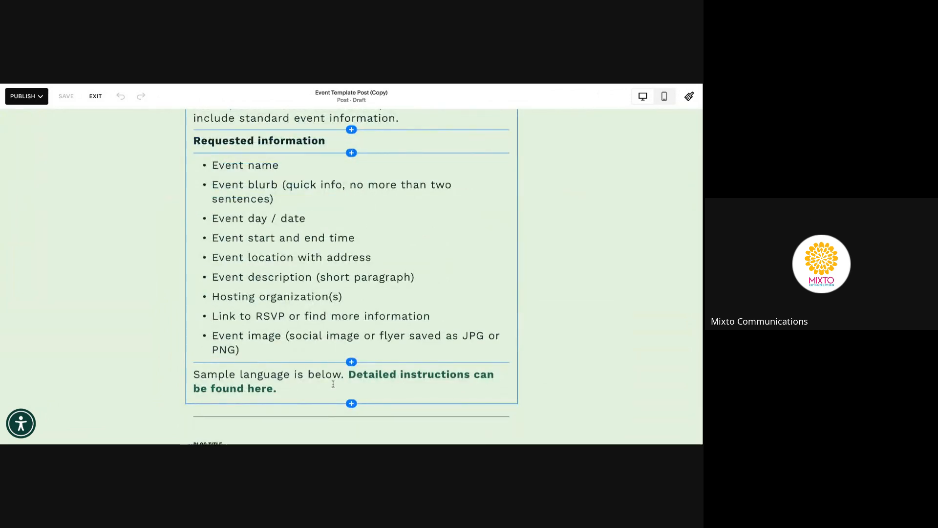
scroll(358, 343, down, 2)
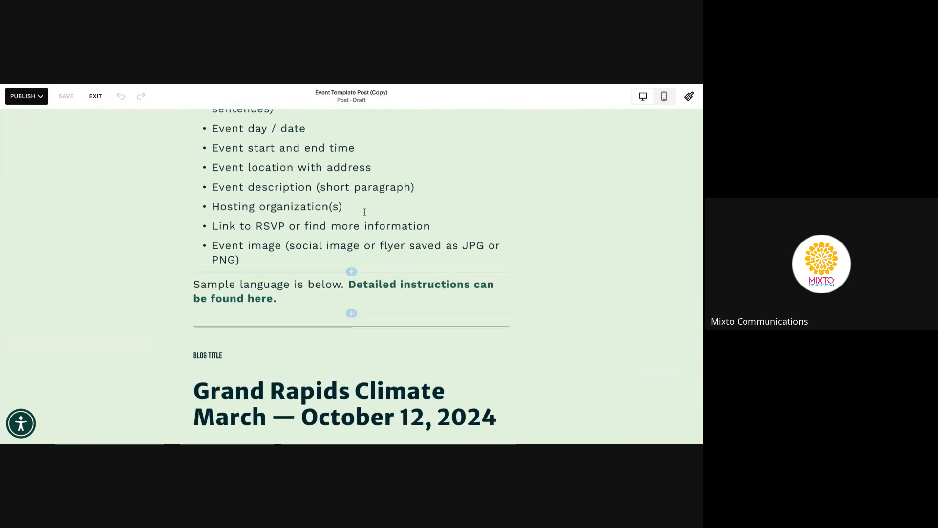
scroll(340, 314, down, 2)
scroll(341, 315, down, 1)
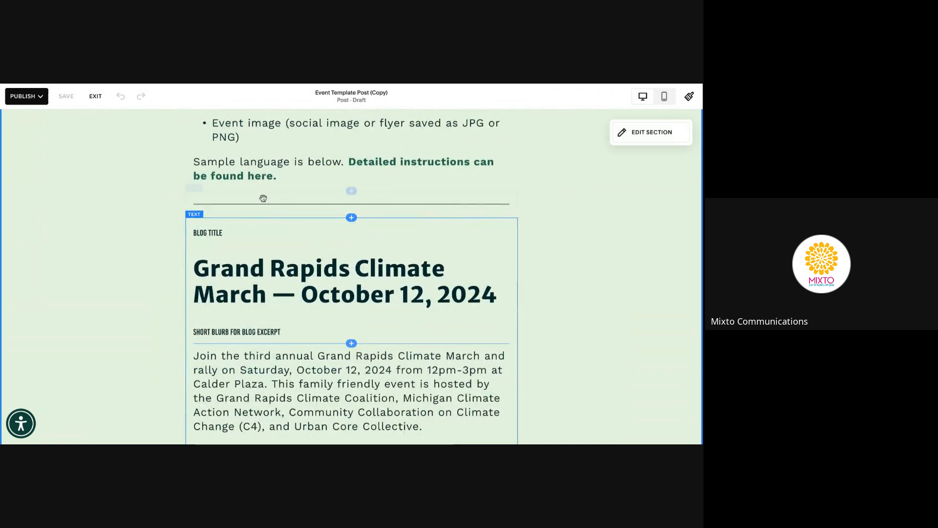
click(267, 292)
scroll(266, 292, up, 6)
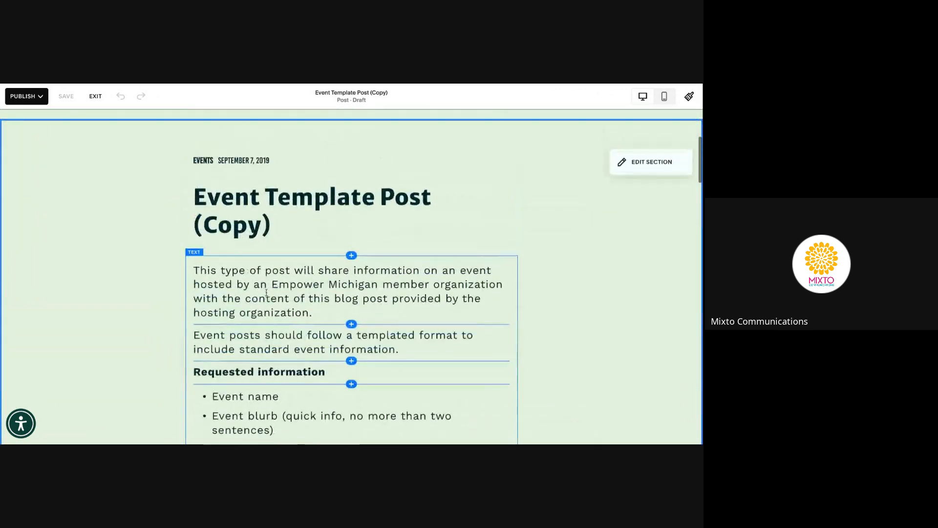
scroll(309, 320, down, 10)
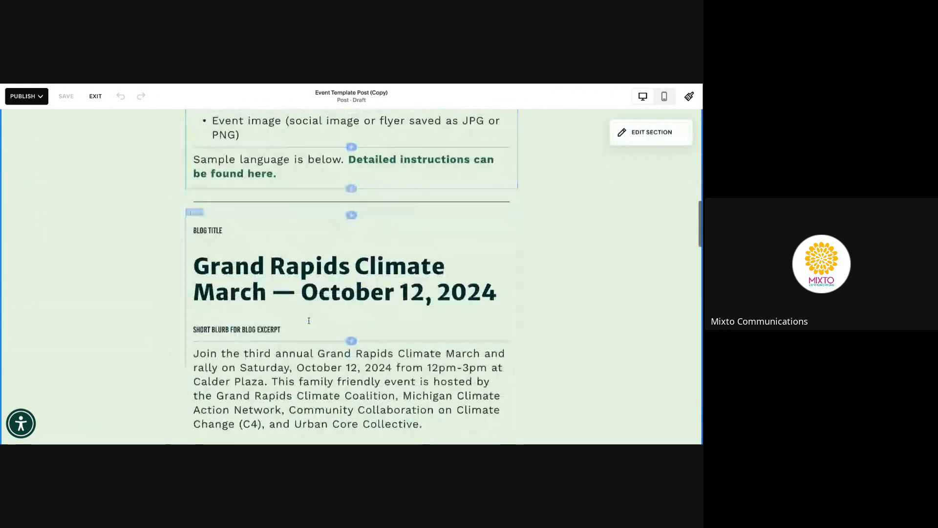
scroll(308, 320, down, 2)
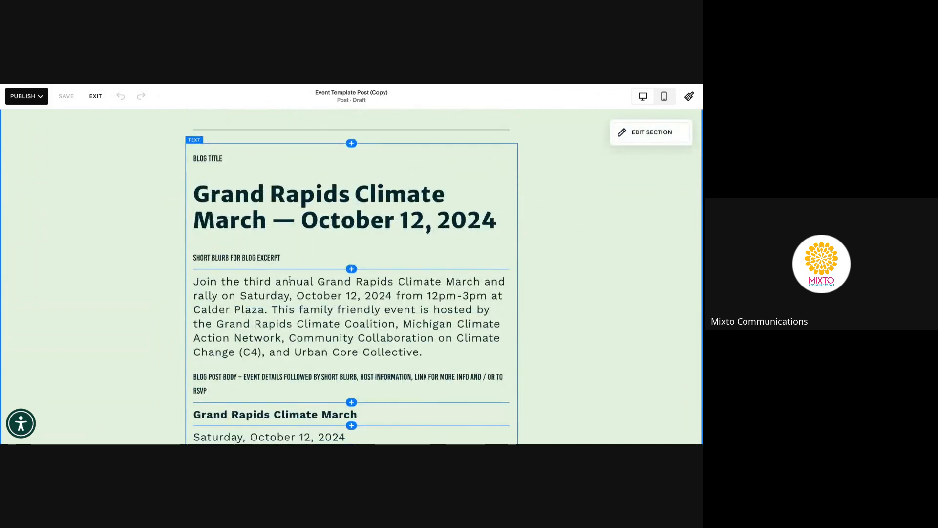
scroll(290, 280, down, 1)
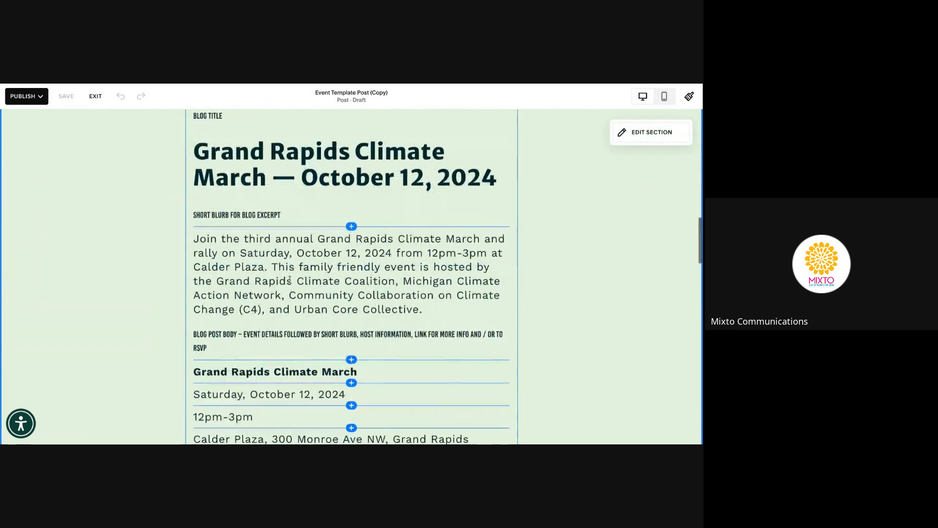
Scroll past the body instructions and select the event poster image block
click(318, 253)
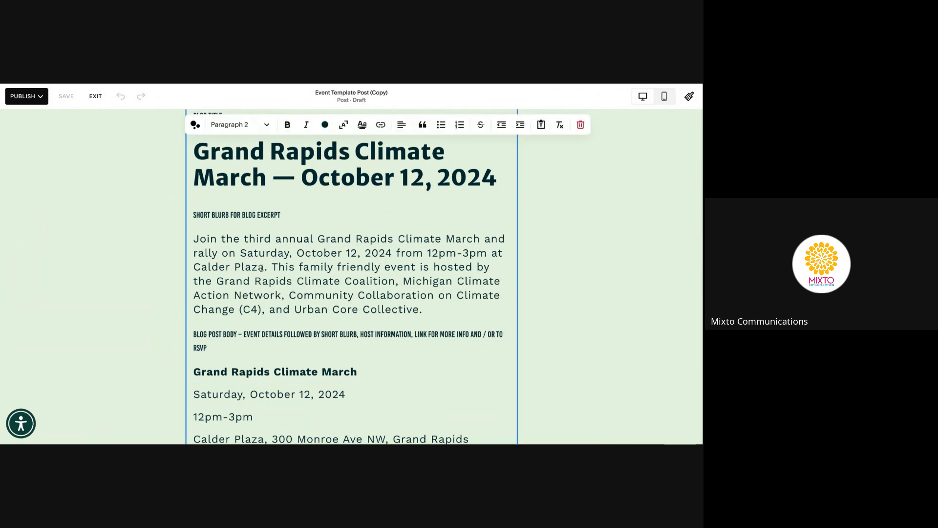
scroll(261, 268, down, 1)
scroll(290, 230, down, 2)
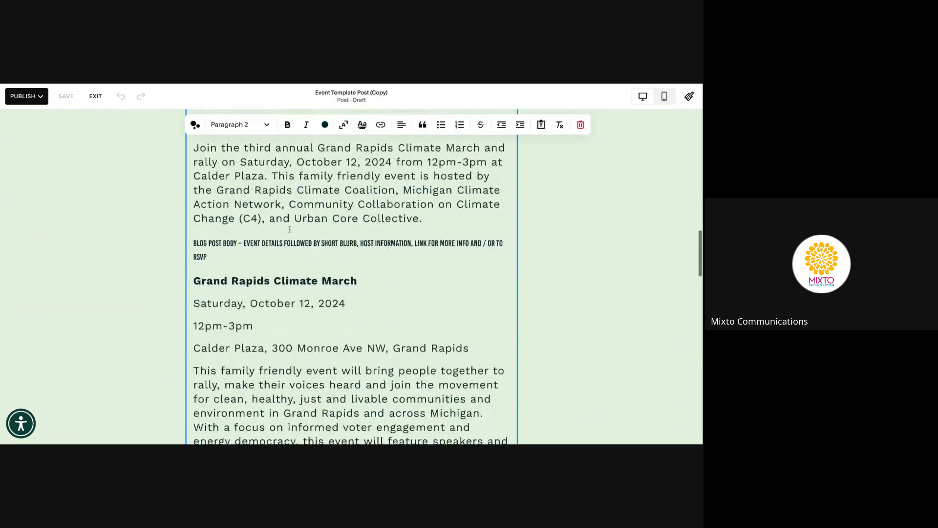
scroll(289, 230, down, 1)
click(282, 206)
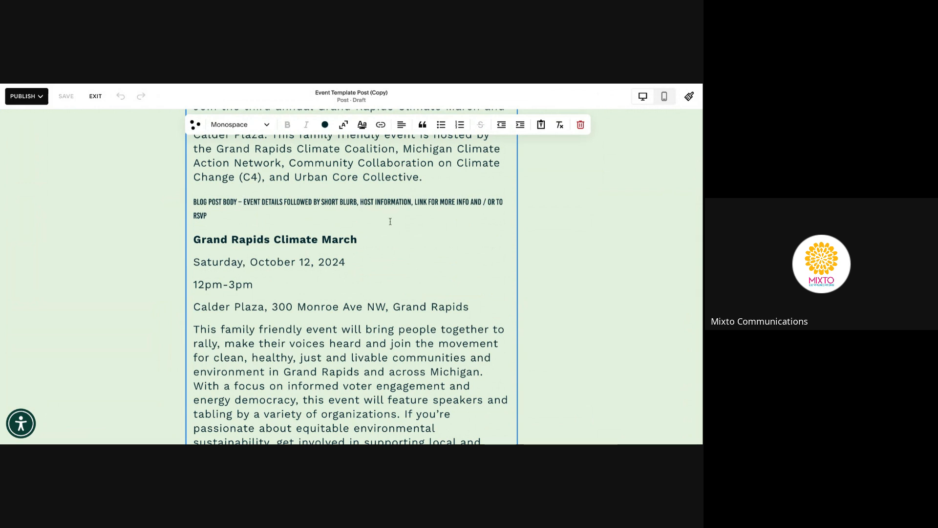
scroll(390, 221, down, 3)
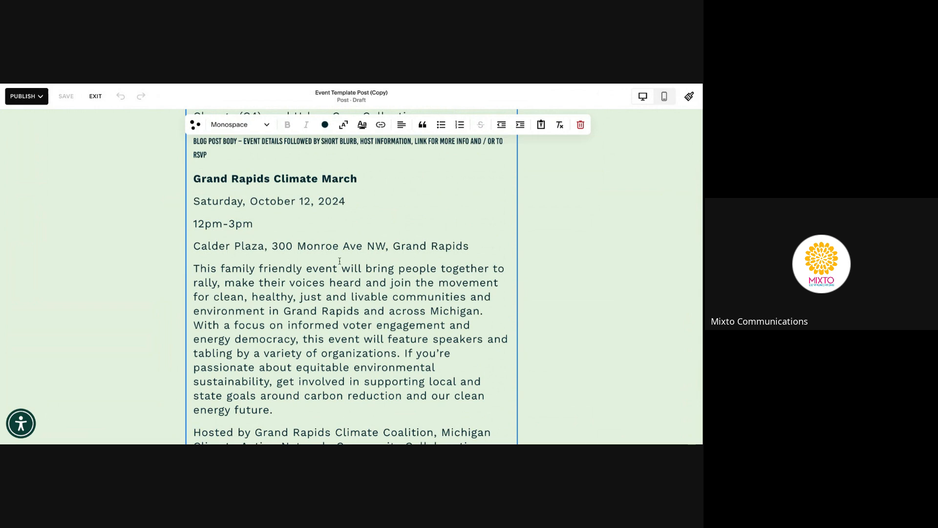
scroll(398, 267, down, 5)
scroll(398, 274, down, 5)
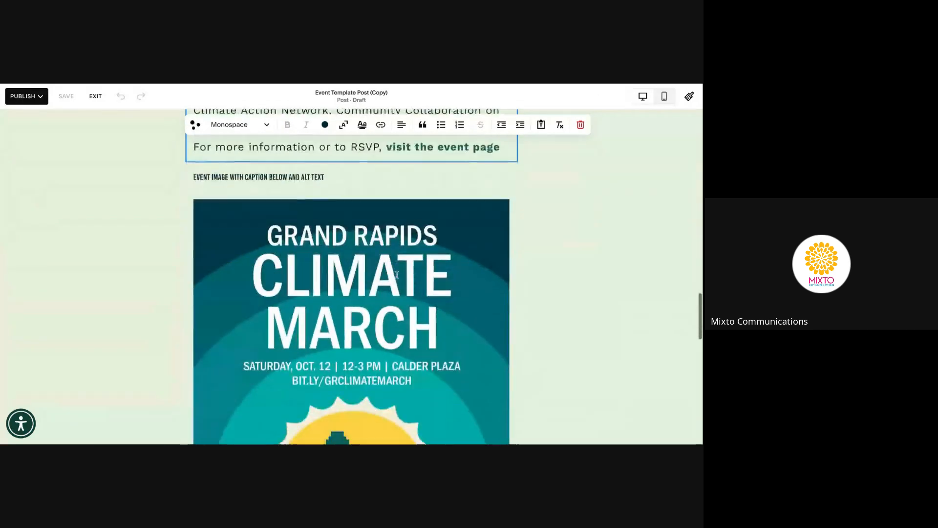
scroll(337, 308, down, 8)
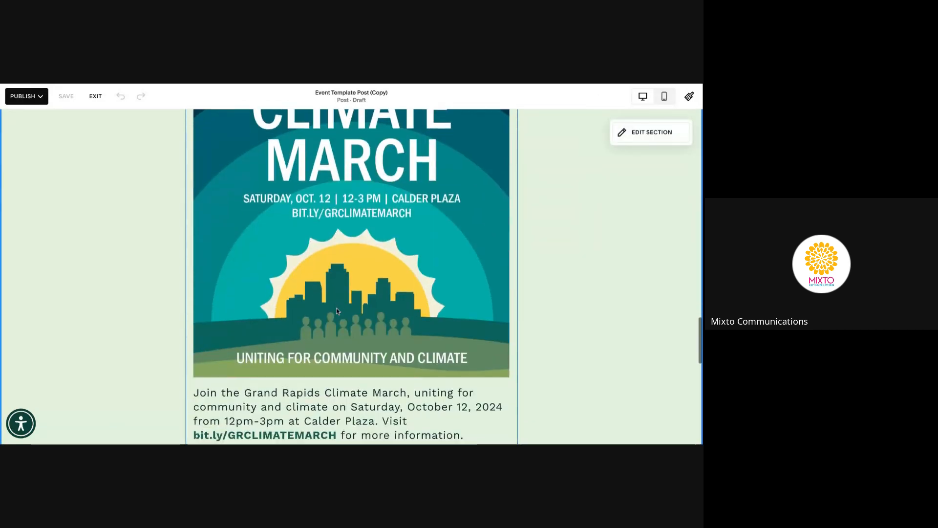
scroll(346, 293, up, 7)
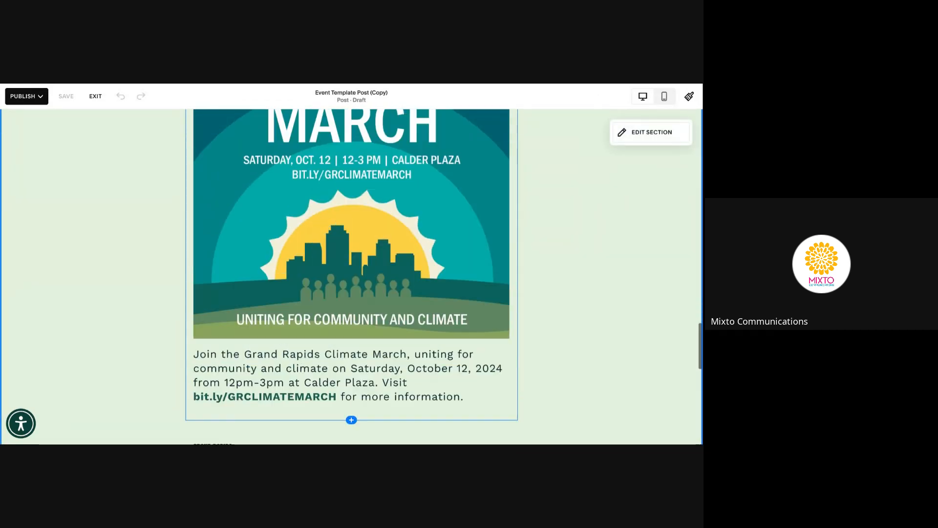
click(347, 293)
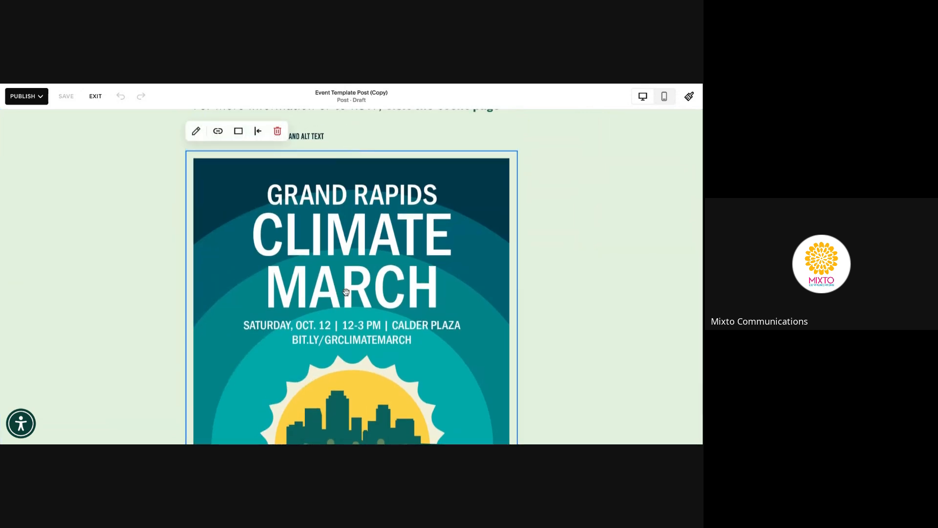
click(196, 131)
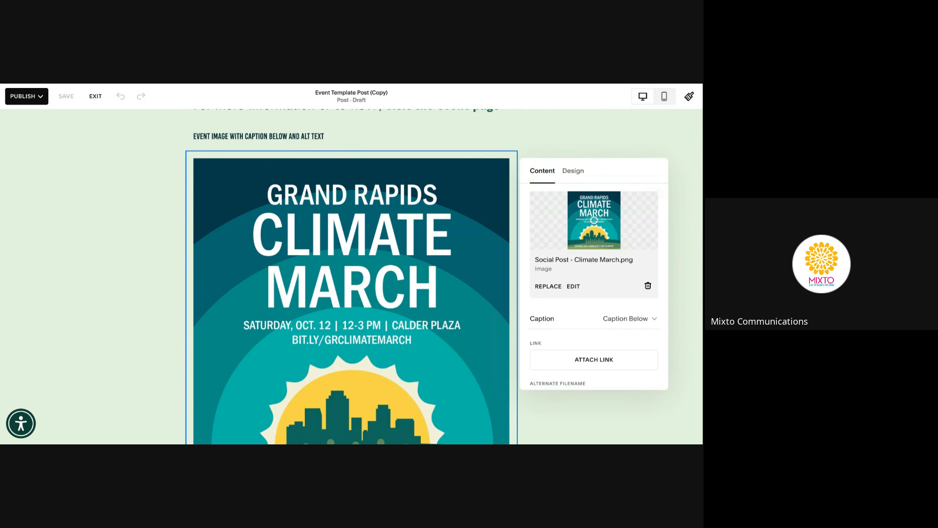
click(631, 319)
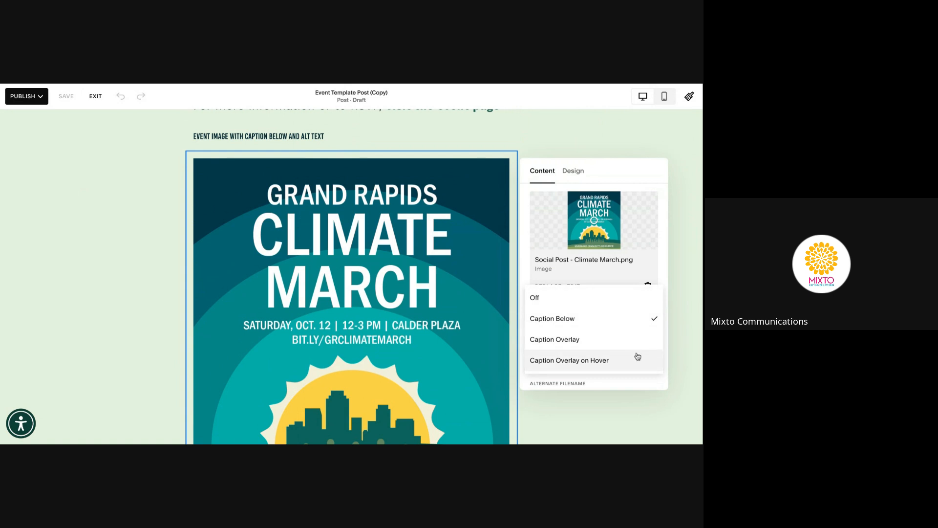
click(635, 325)
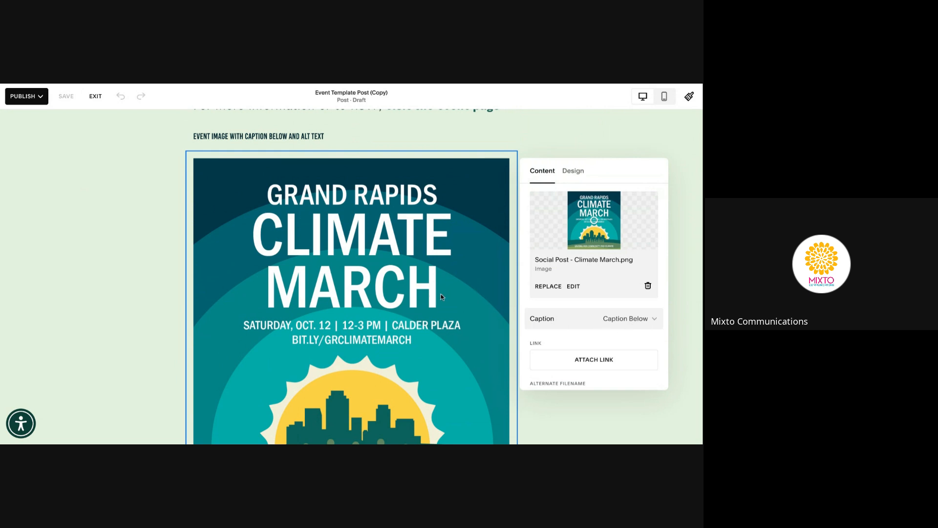
scroll(625, 296, down, 3)
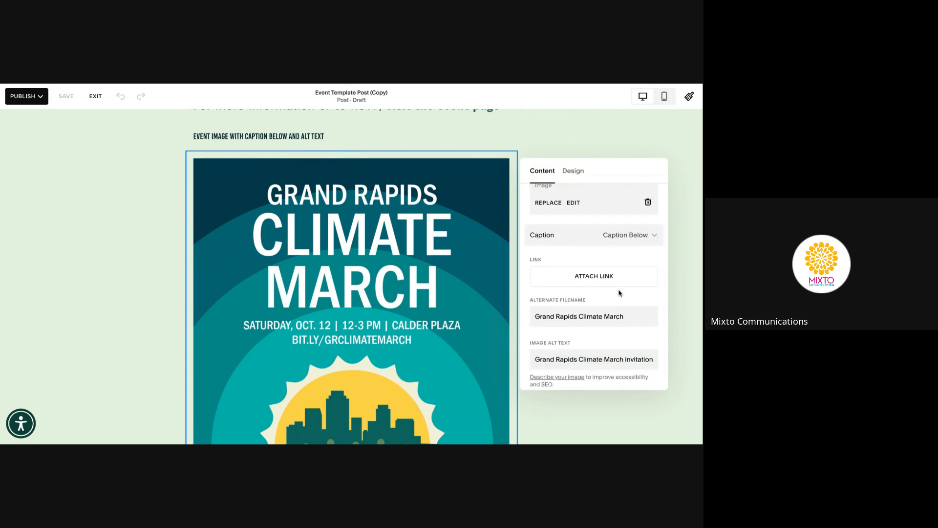
scroll(620, 293, down, 1)
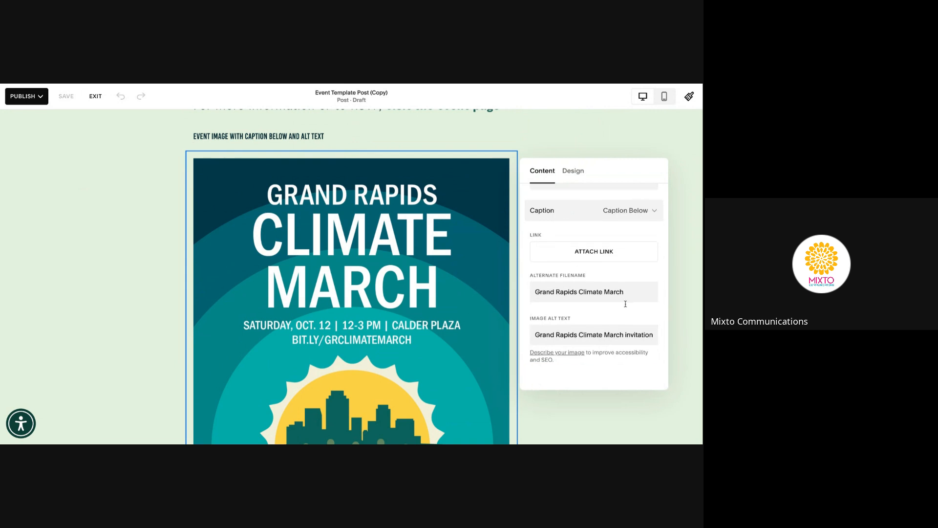
click(587, 336)
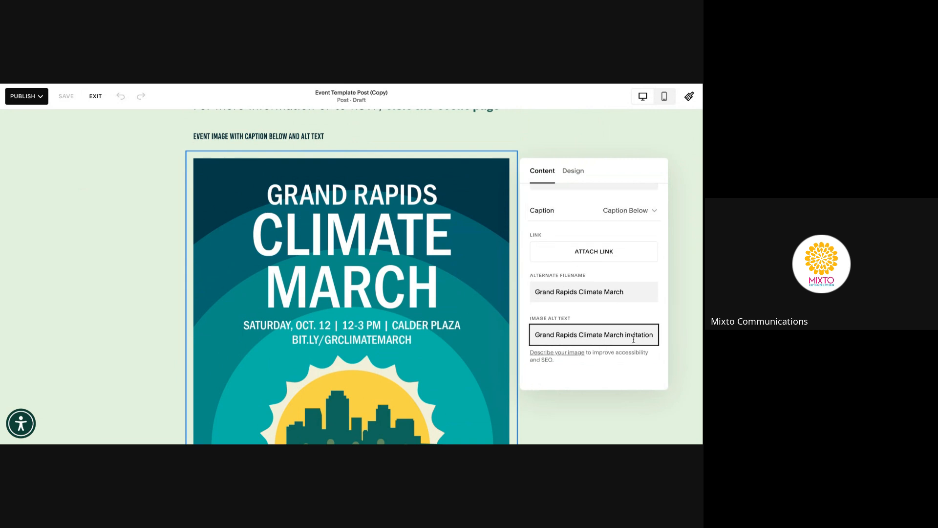
click(677, 277)
scroll(370, 289, down, 2)
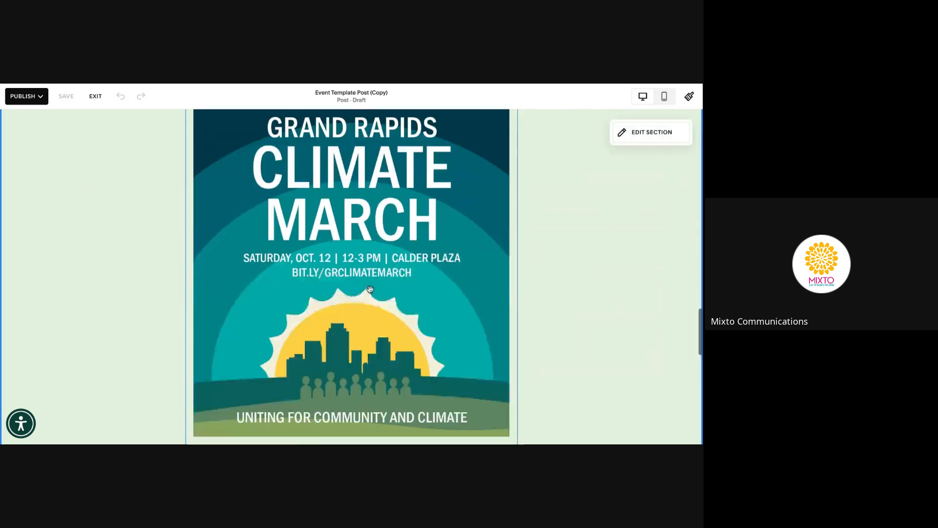
Select the whole image caption paragraph under the poster
scroll(370, 288, down, 3)
click(372, 328)
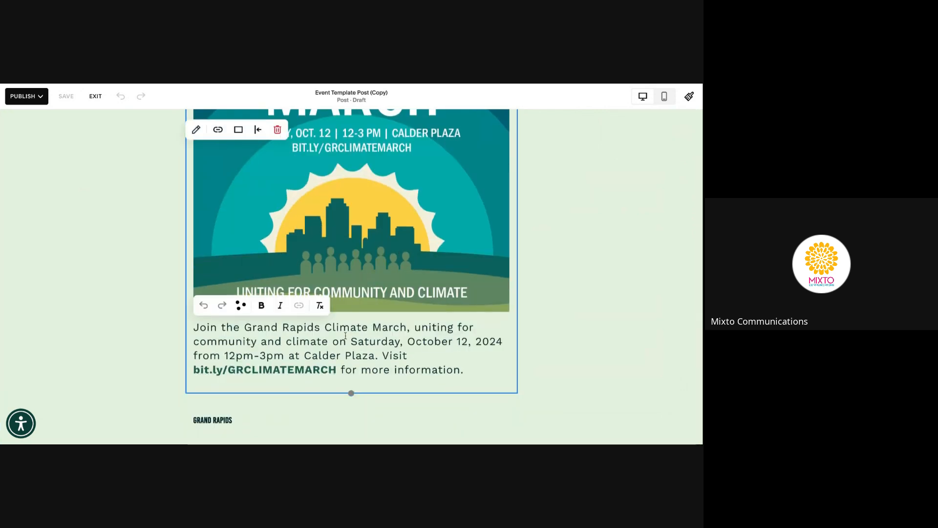
double_click(369, 336)
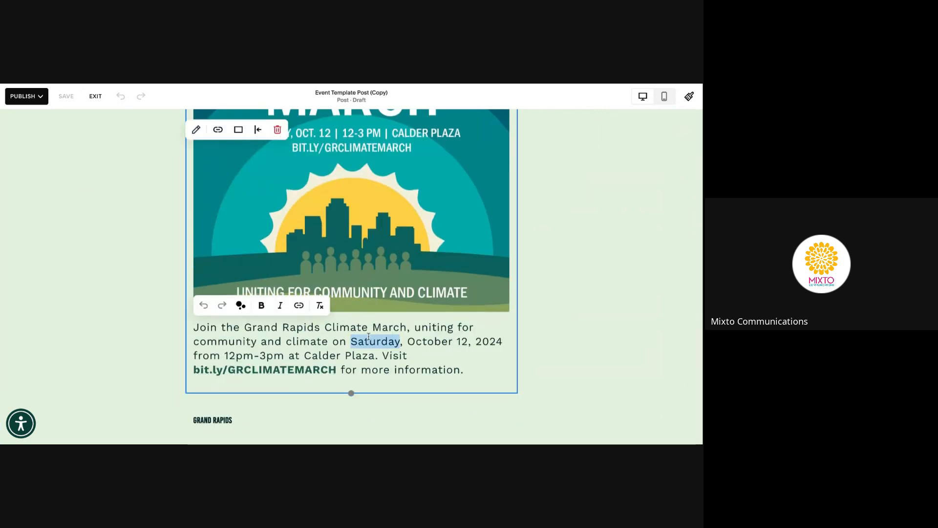
triple_click(369, 336)
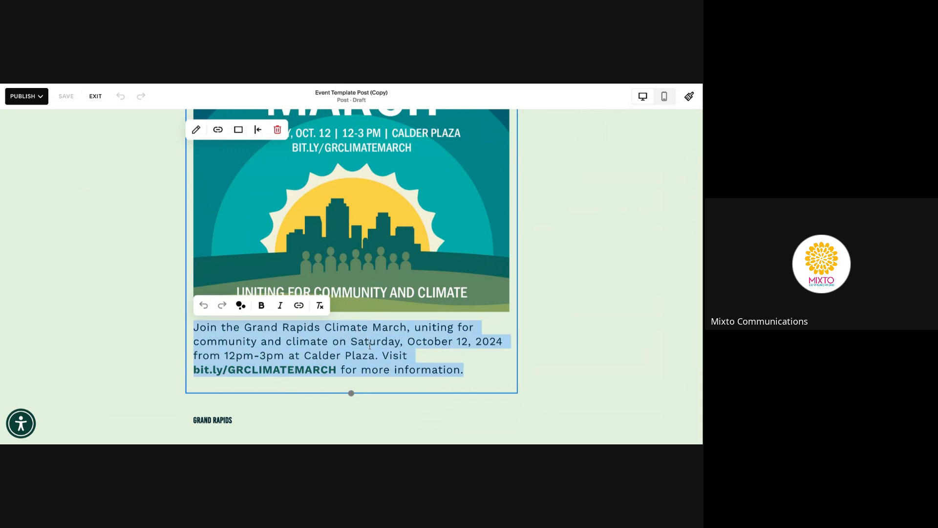
Return to the top of the post and exit the editor to the post list
scroll(391, 349, up, 5)
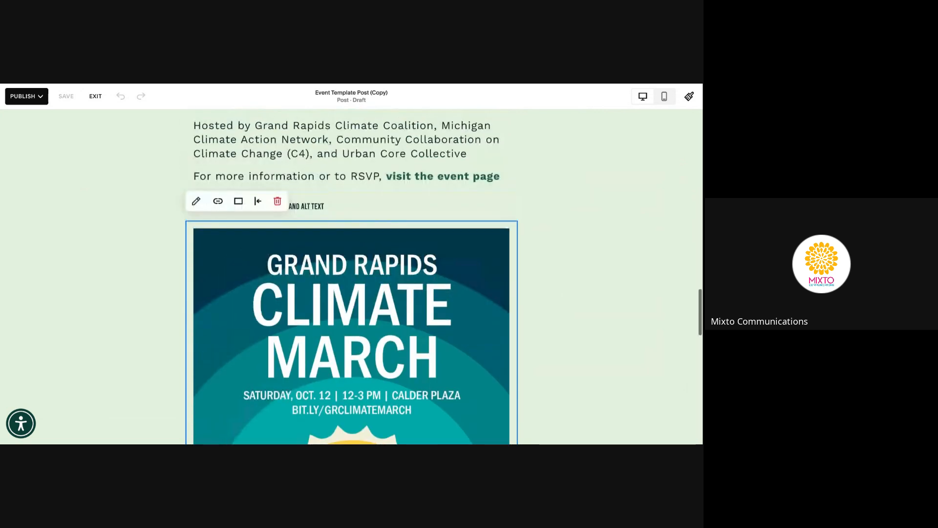
scroll(350, 255, up, 3)
scroll(350, 255, up, 15)
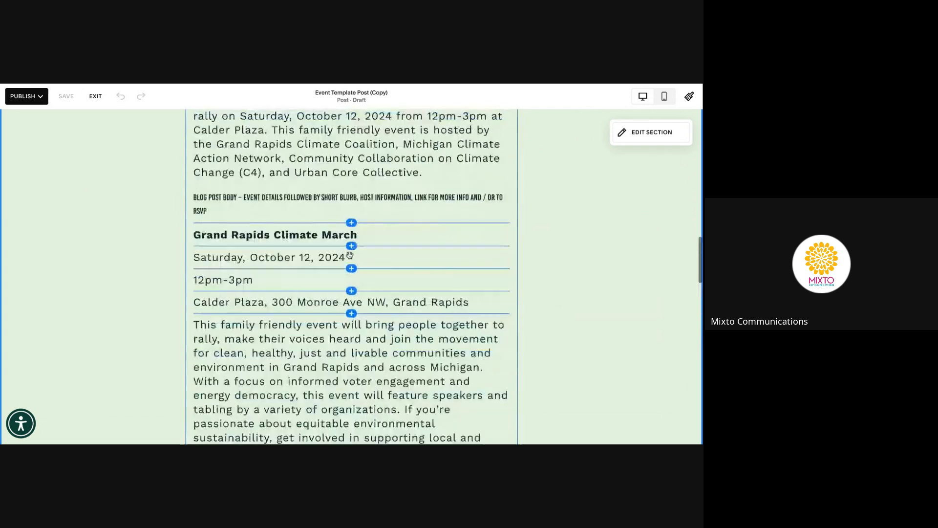
scroll(350, 255, up, 3)
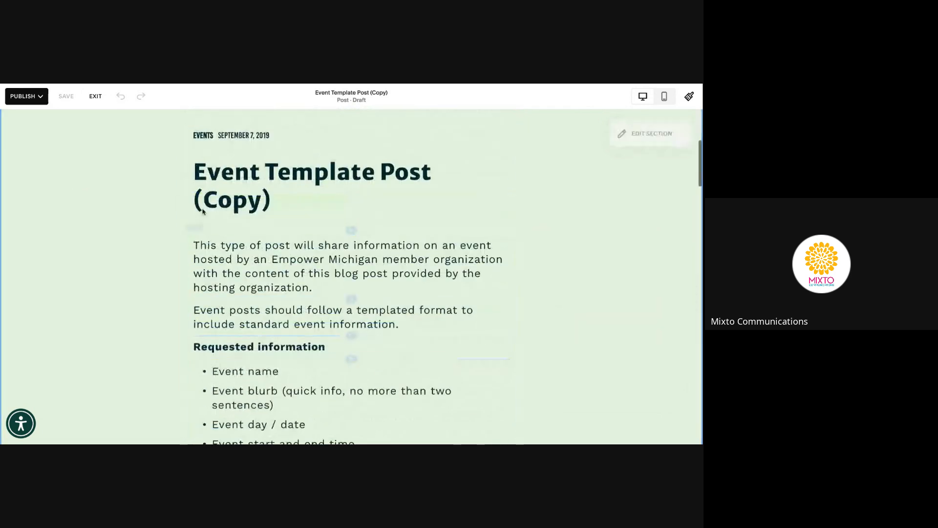
click(95, 96)
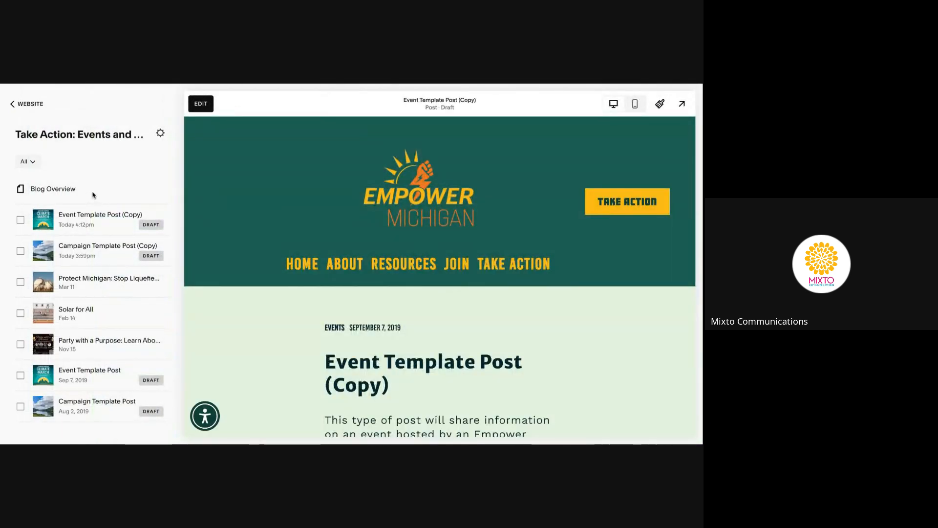
Open Settings for the Event Template Post (Copy) draft and select its entire excerpt
click(170, 224)
click(171, 240)
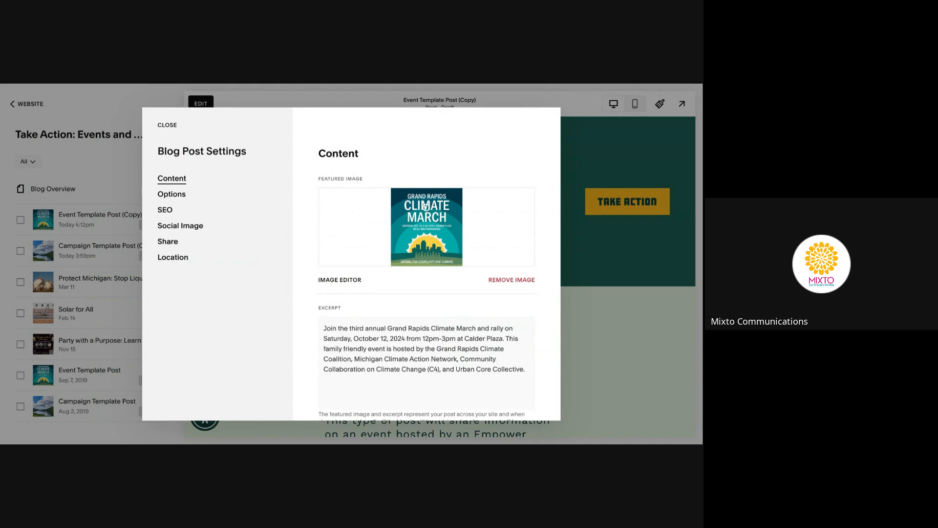
scroll(410, 301, down, 1)
click(411, 302)
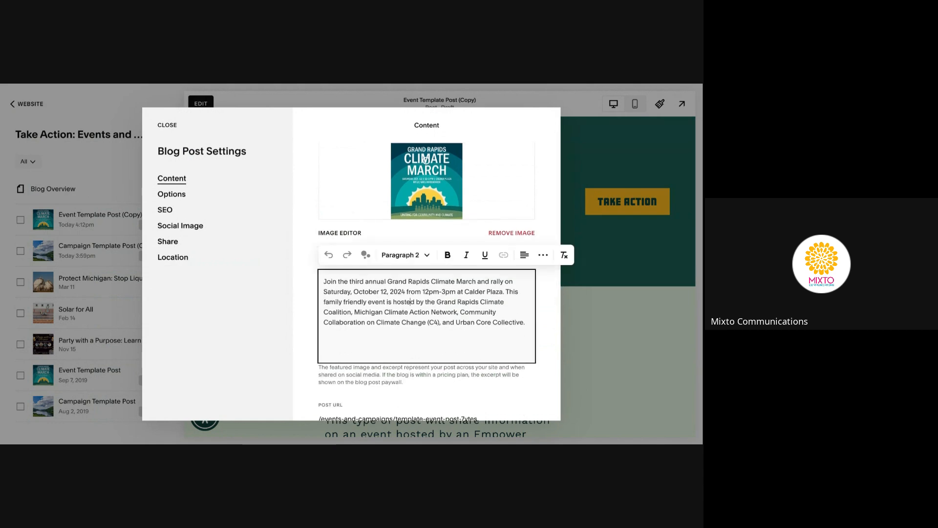
triple_click(410, 311)
key(ctrl+c)
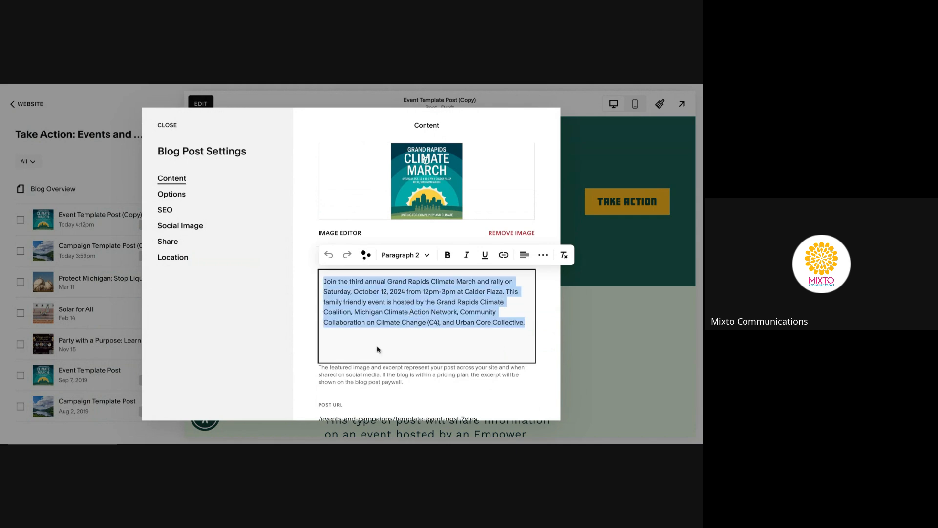
Select the old template-event-post-7ytes slug in the Post URL field
scroll(432, 361, down, 1)
click(415, 356)
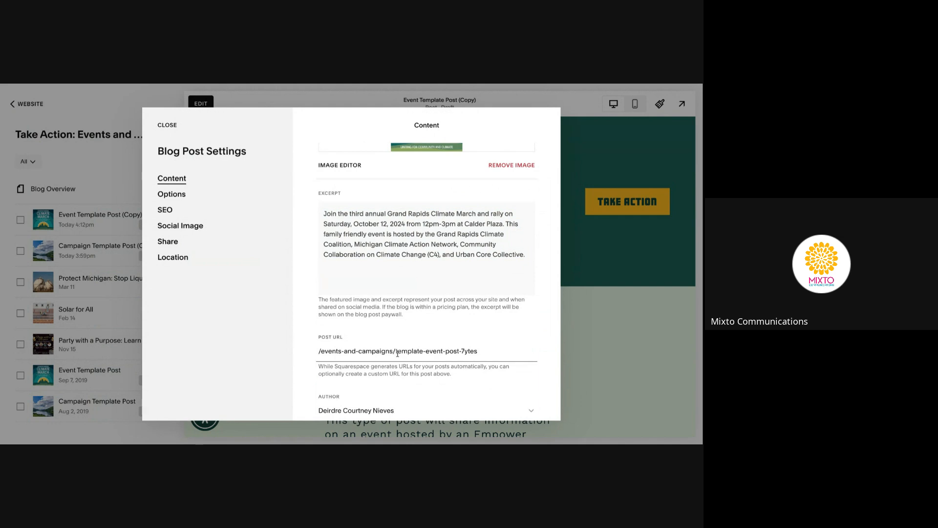
drag(397, 353, 492, 352)
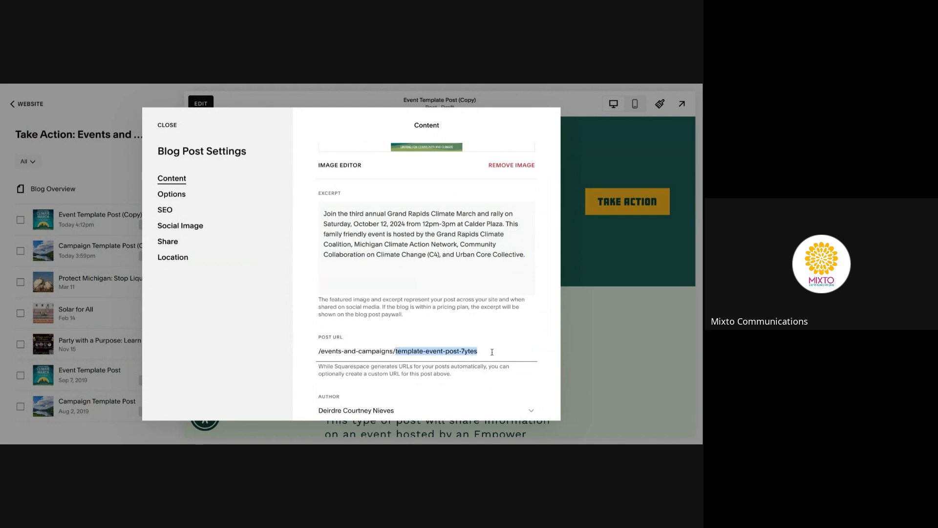
Replace the Post URL slug with 2024-gr-climate-march
text(2024-)
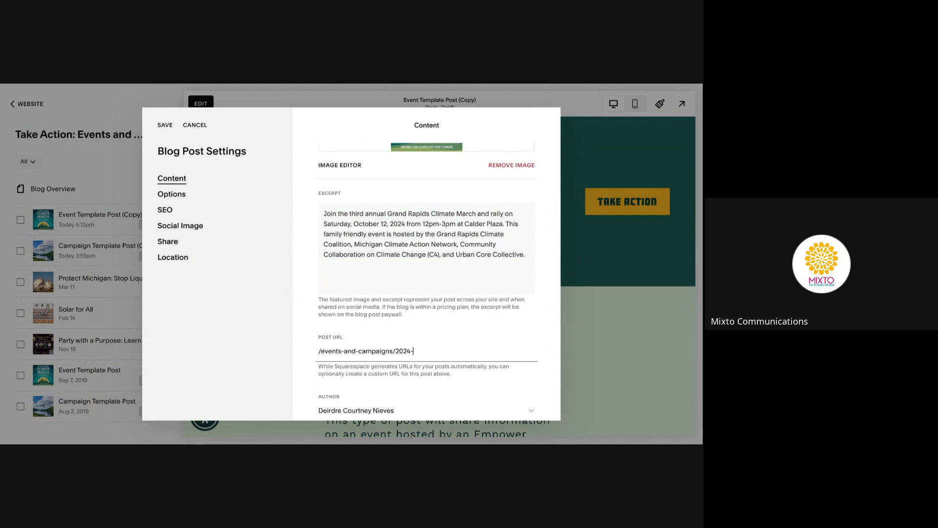
text(gr-climate-march)
scroll(484, 374, down, 1)
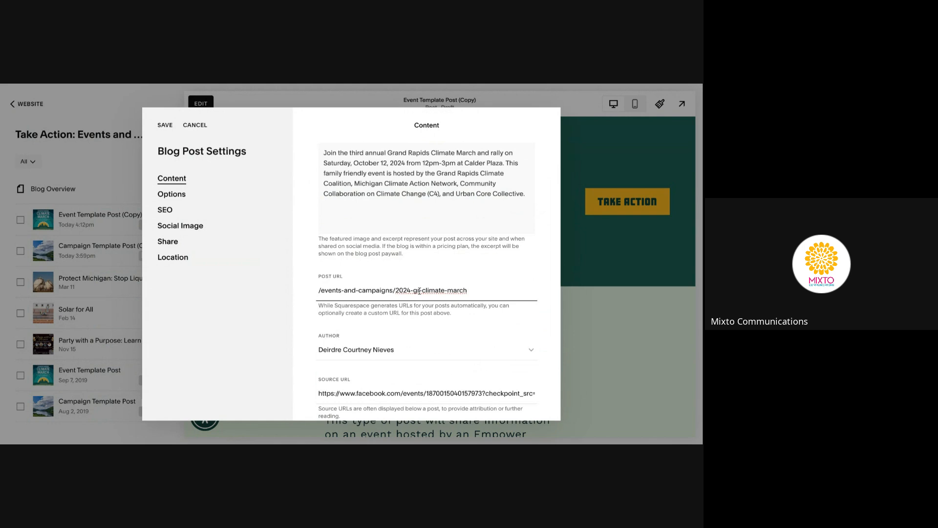
drag(419, 290, 498, 288)
text(climatemarch)
click(419, 290)
text(-)
click(444, 290)
text(-)
Select the whole Source URL text
scroll(428, 348, down, 1)
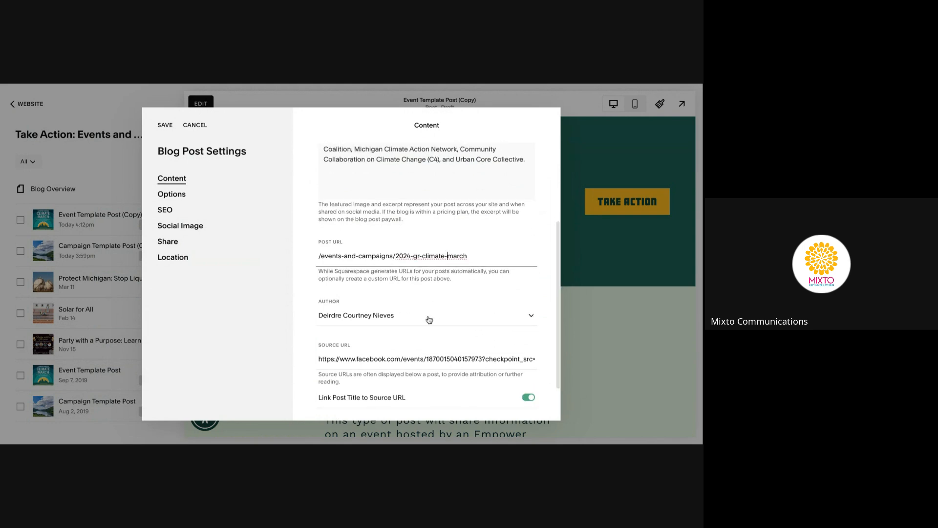
scroll(431, 350, down, 2)
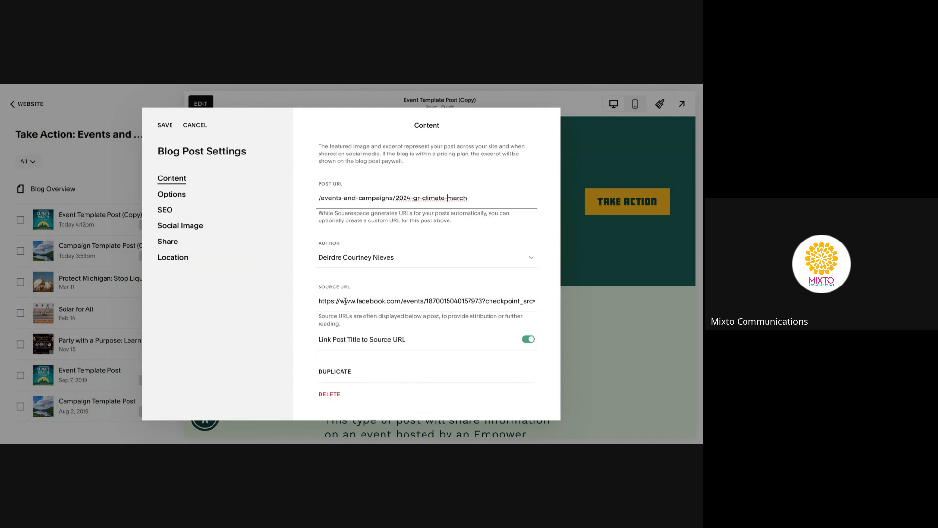
triple_click(345, 301)
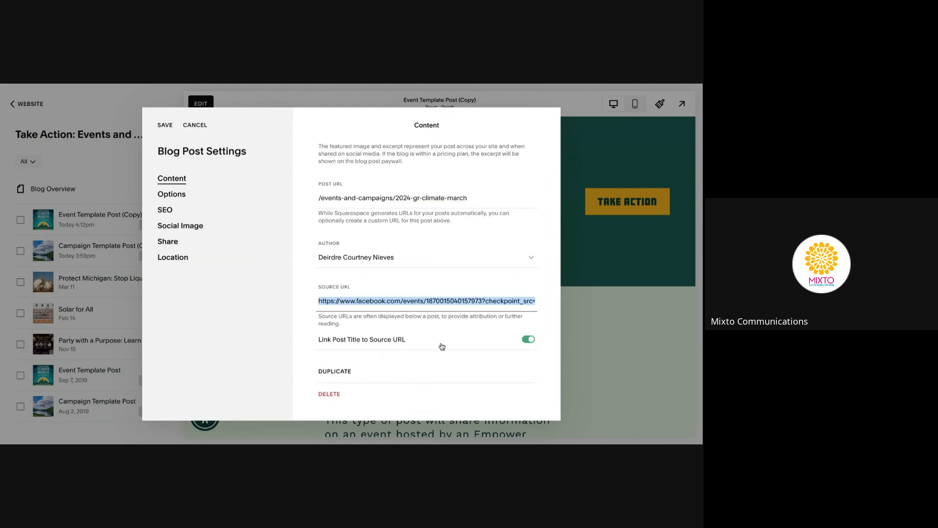
Paste the event summary into the SEO Description field
click(188, 213)
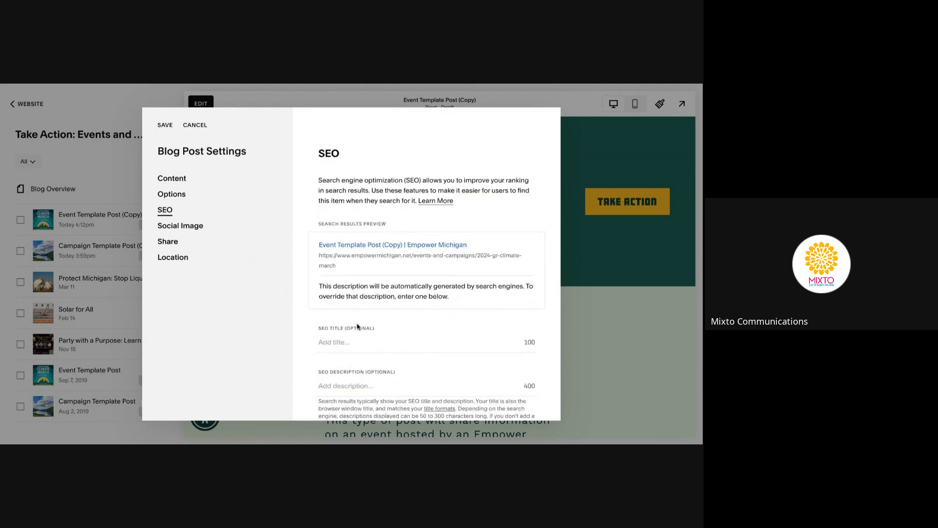
scroll(357, 326, down, 1)
click(360, 347)
key(ctrl+v)
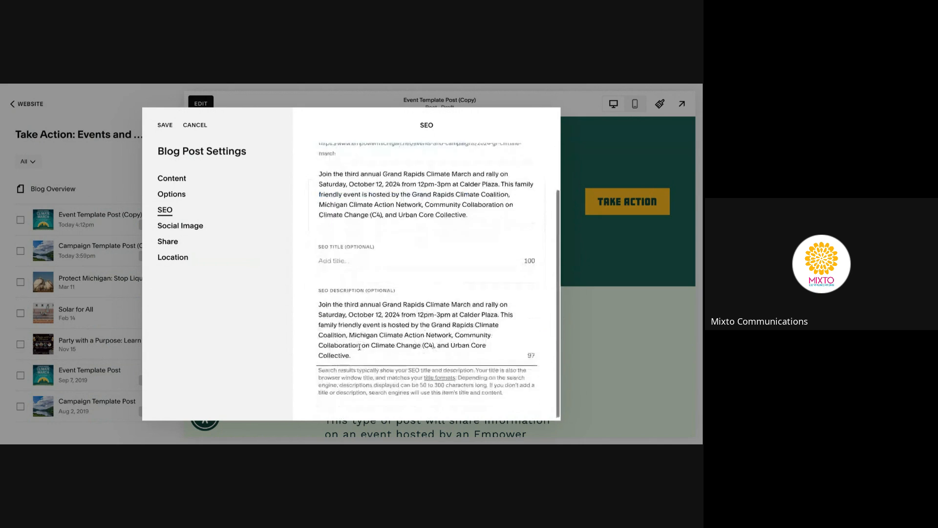
scroll(359, 347, down, 1)
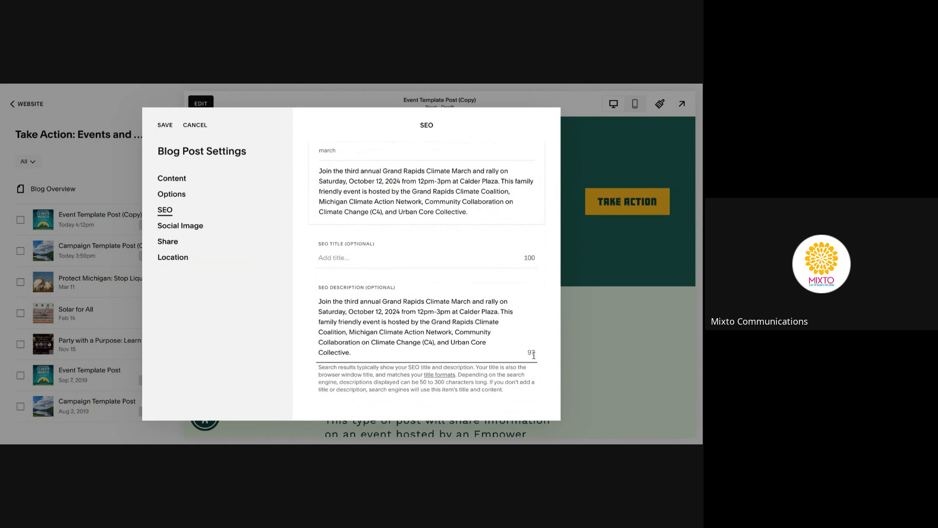
Delete 'This family friendly event is' and 'third annual' from the SEO description, then copy it
click(405, 338)
shift+click(498, 311)
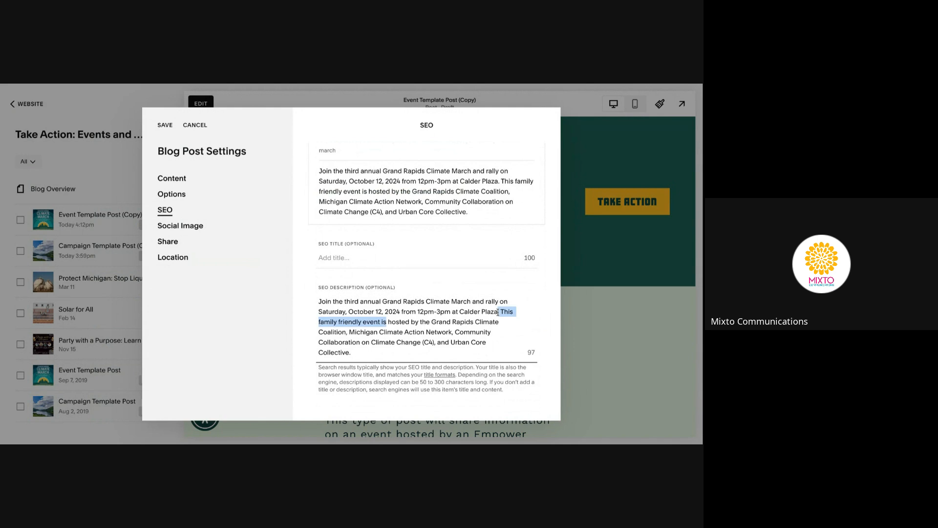
key(BackSpace)
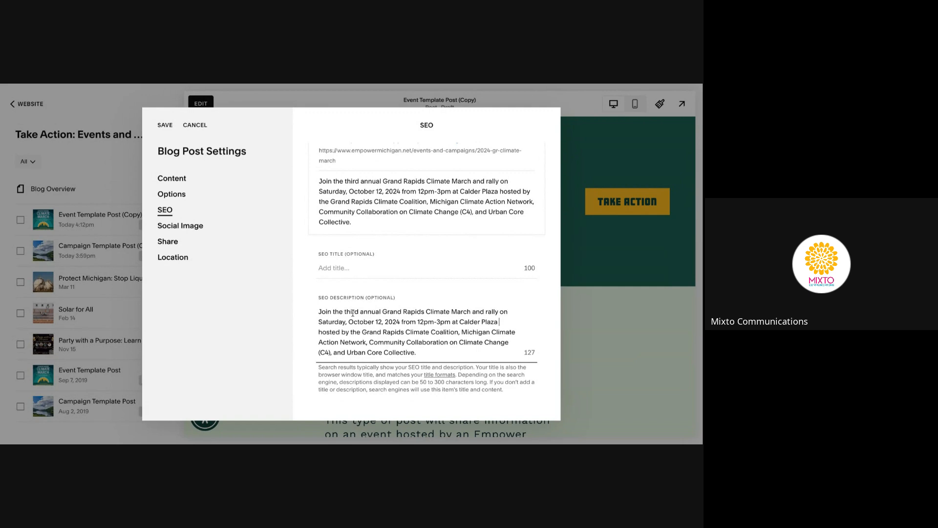
drag(383, 312, 345, 312)
key(BackSpace)
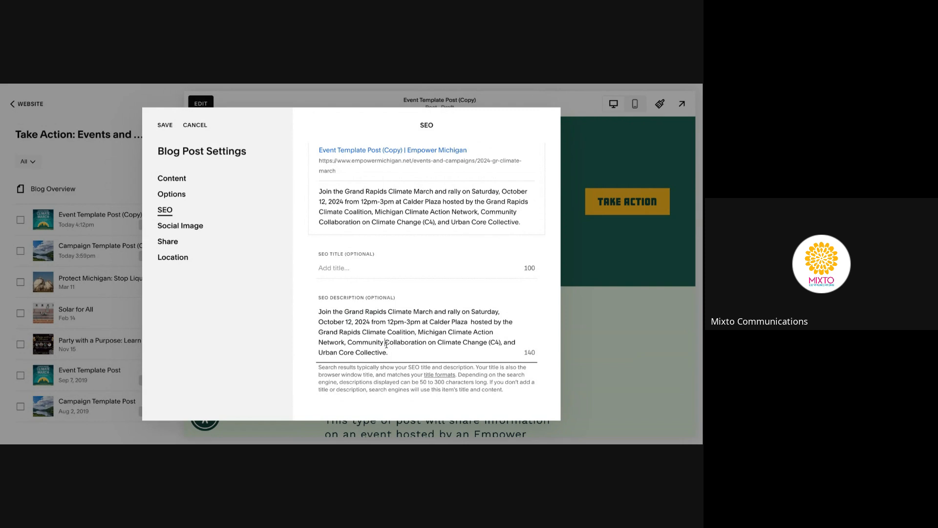
key(ctrl+a)
key(ctrl+c)
click(426, 356)
Tick the Events category, confirm the Grand Rapids tag and Draft status, and save the settings
click(171, 194)
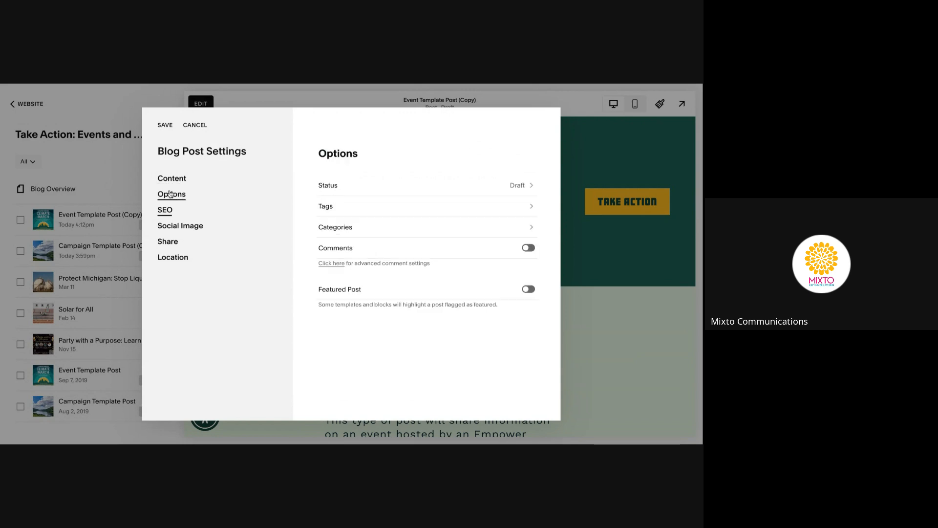
click(389, 231)
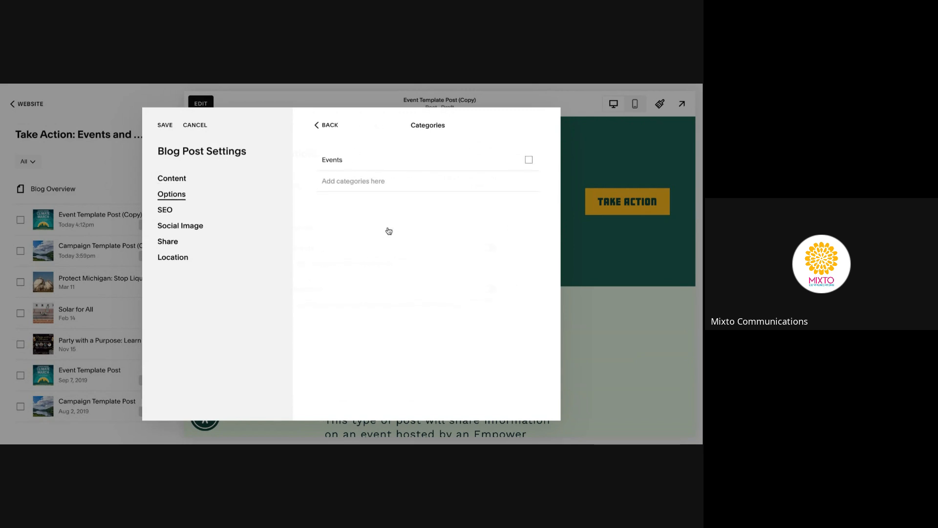
click(527, 160)
click(327, 125)
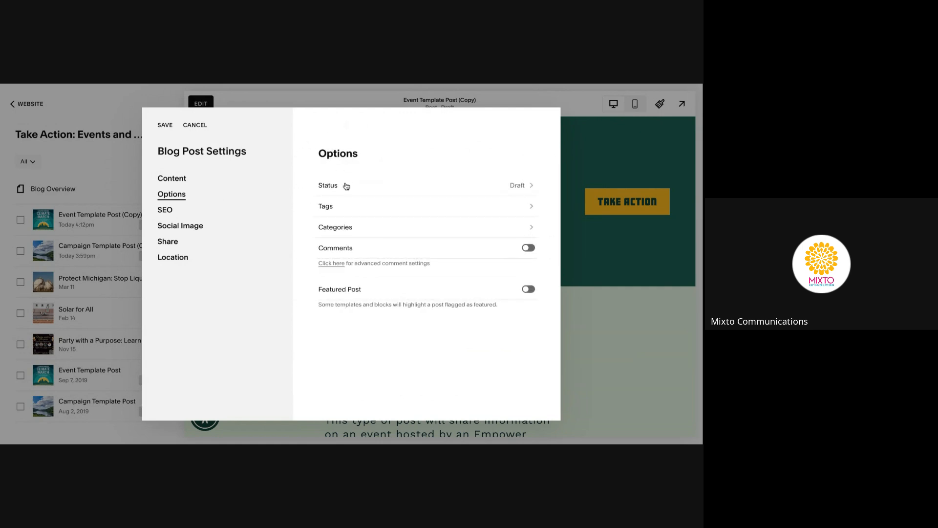
click(354, 202)
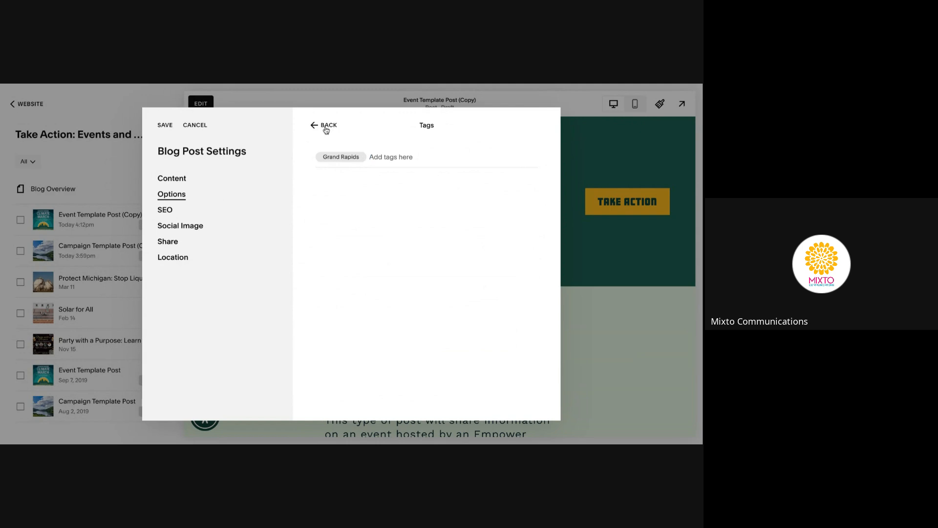
click(326, 130)
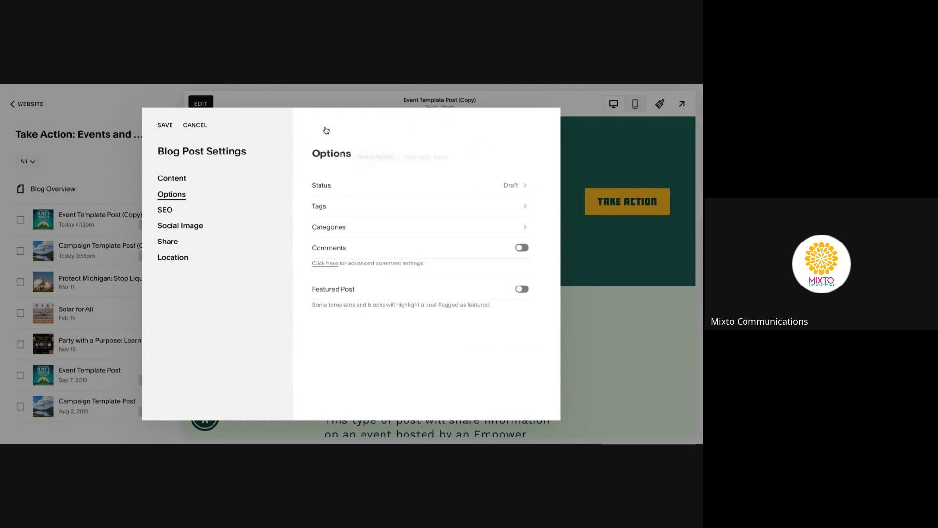
click(421, 190)
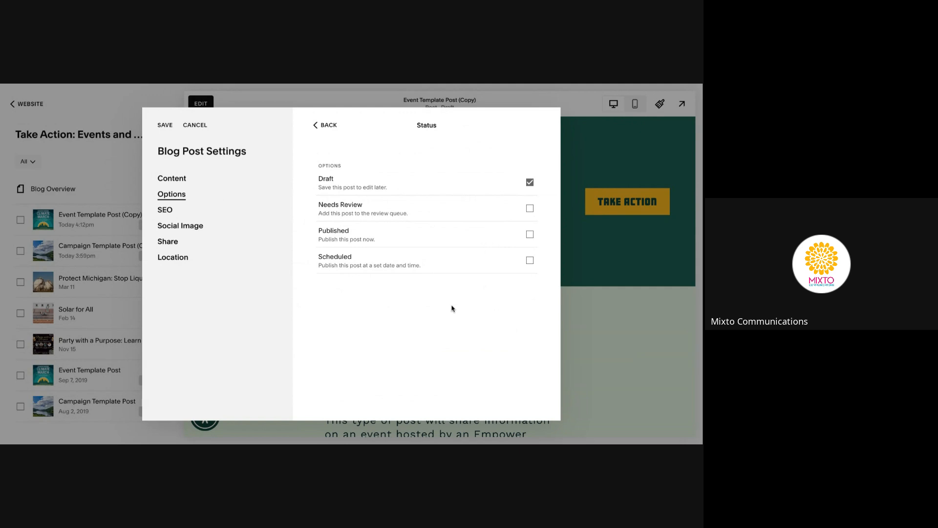
click(164, 126)
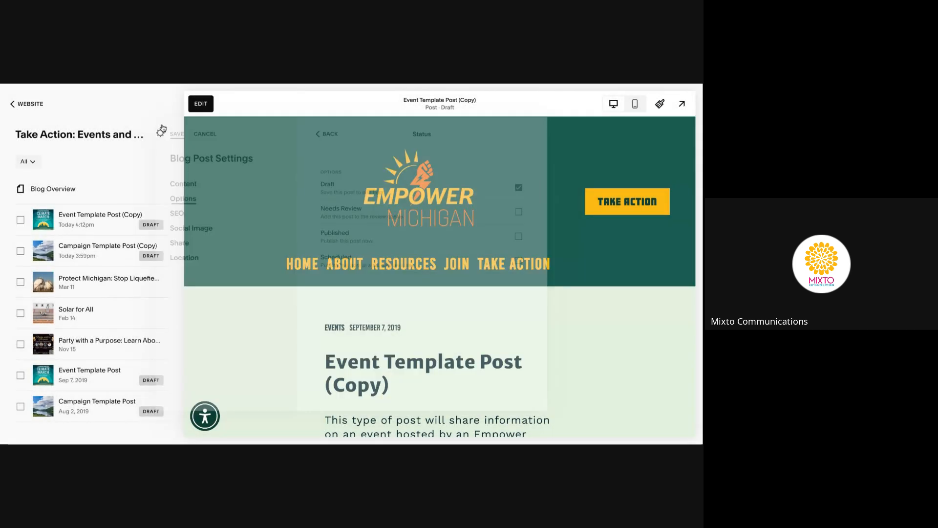
Replace the excerpt paragraph with the trimmed hosted-by blurb, save the page and exit
click(200, 104)
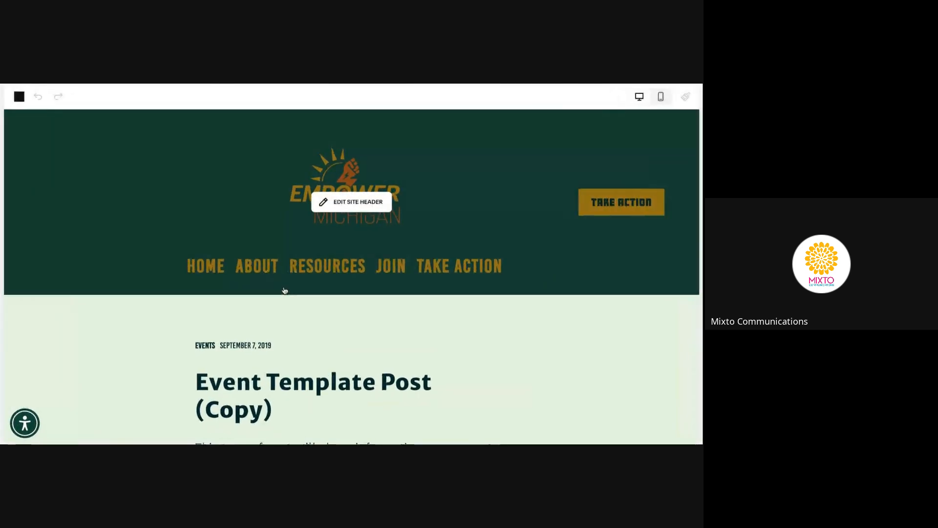
scroll(284, 289, down, 10)
click(284, 291)
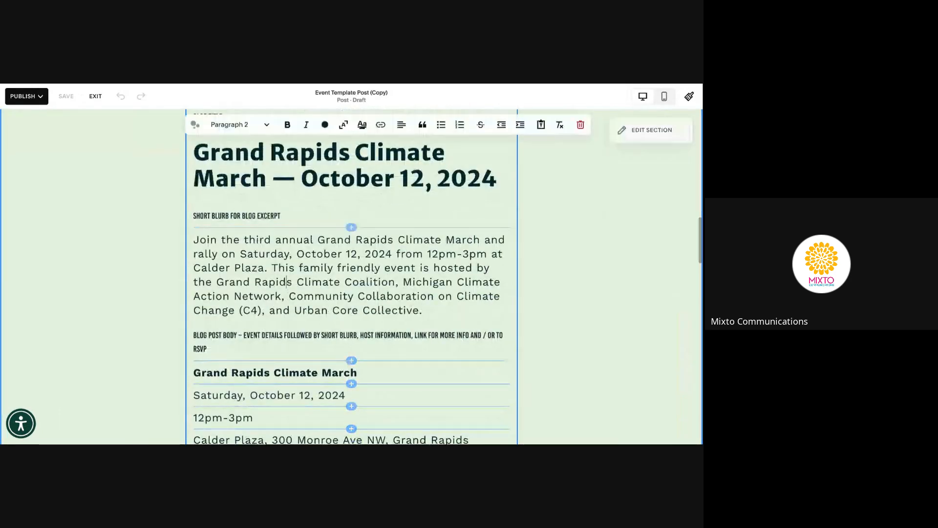
triple_click(284, 291)
key(ctrl+v)
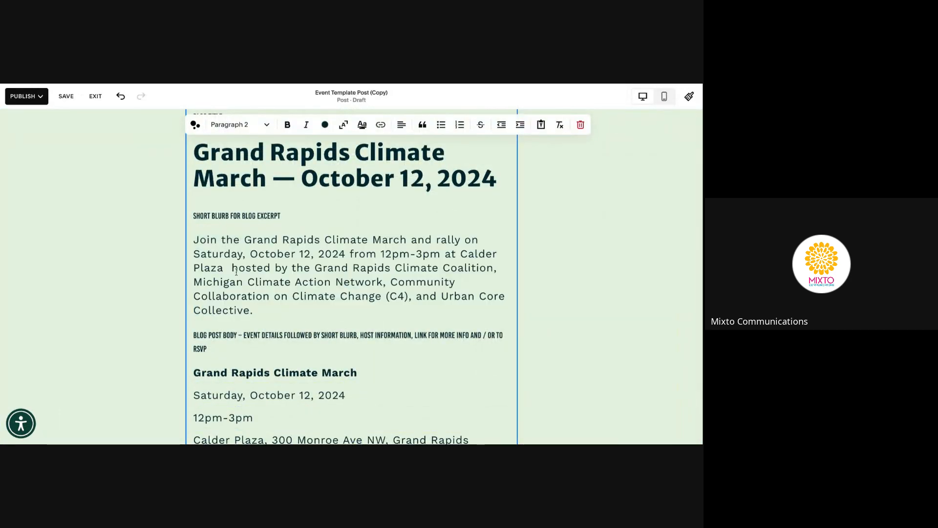
click(57, 125)
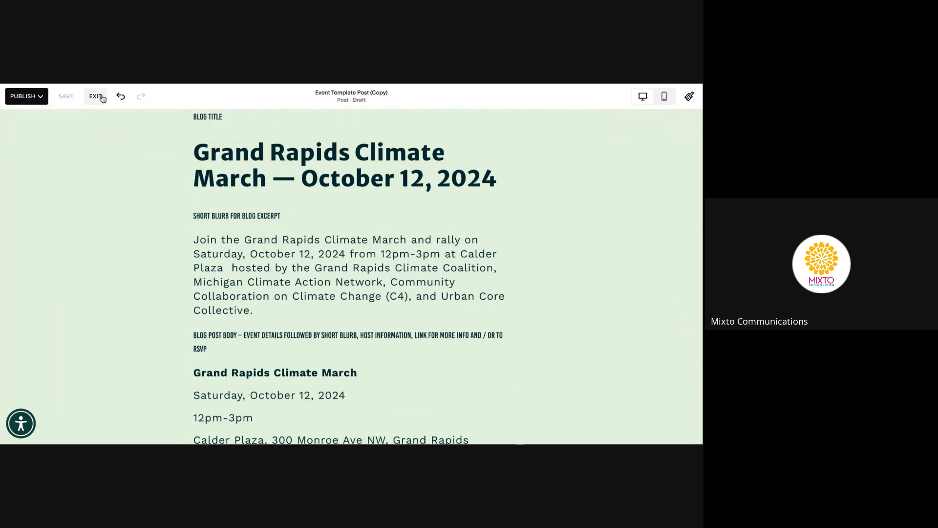
click(95, 96)
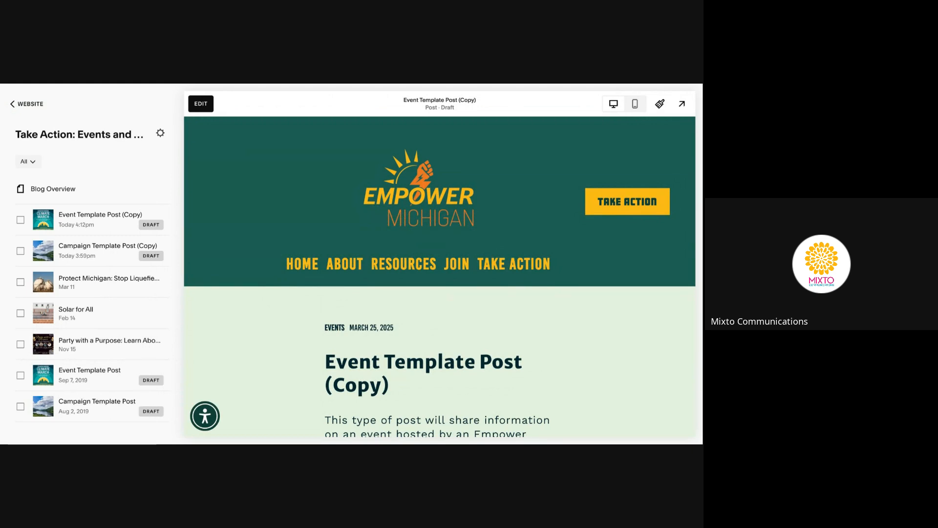
scroll(256, 360, down, 5)
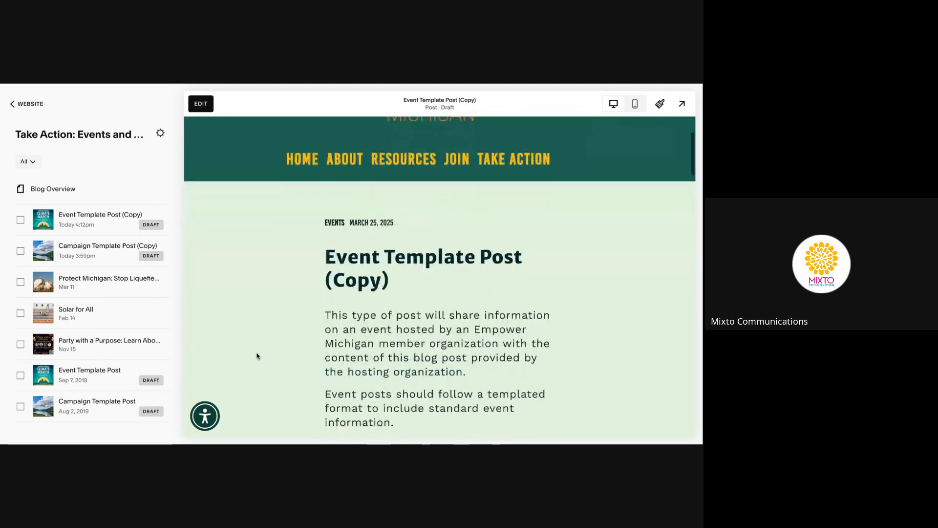
scroll(370, 327, down, 10)
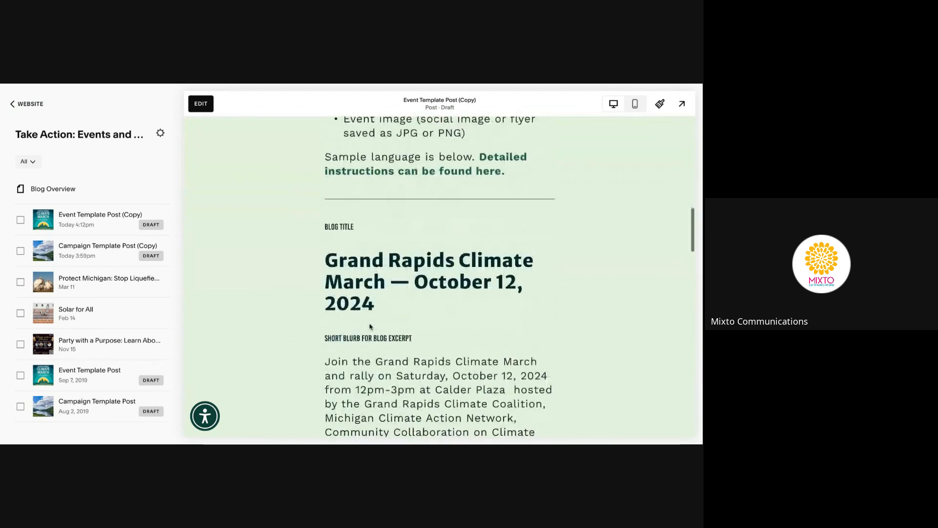
scroll(440, 276, down, 2)
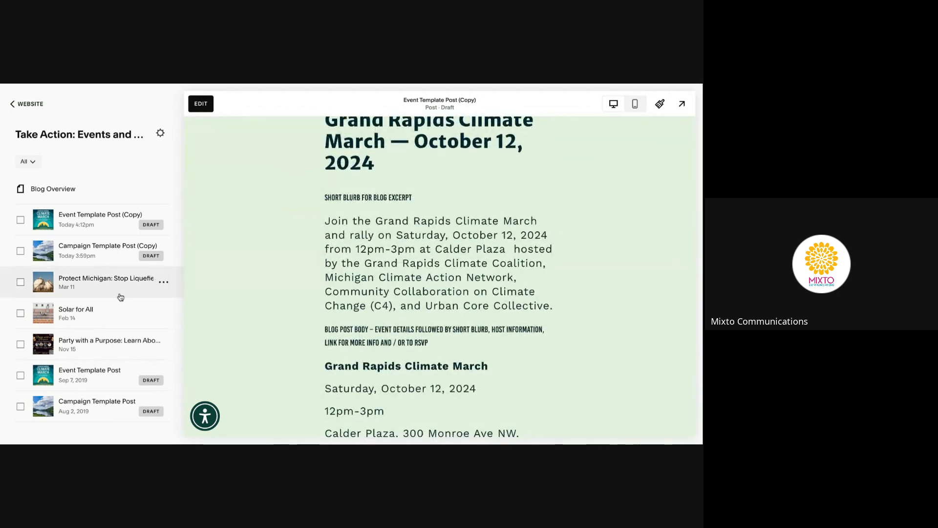
scroll(415, 259, down, 1)
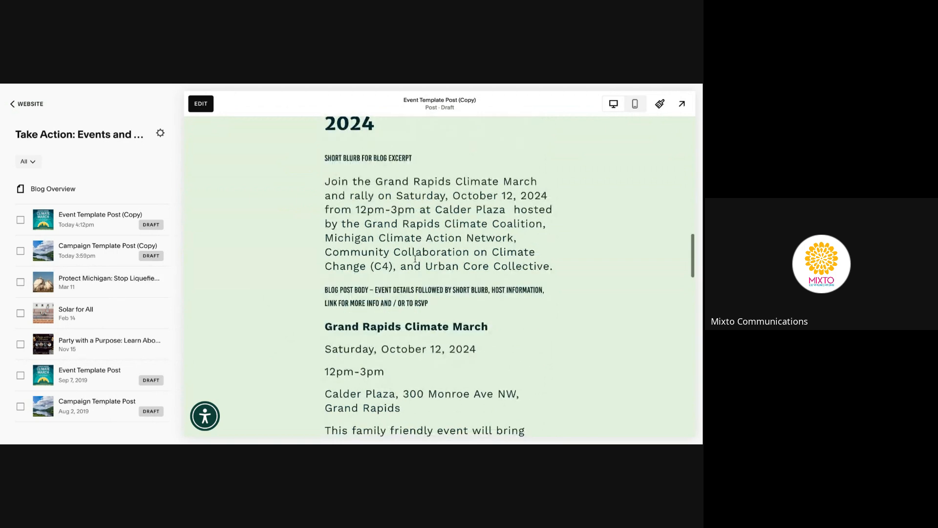
mouse_move(134, 296)
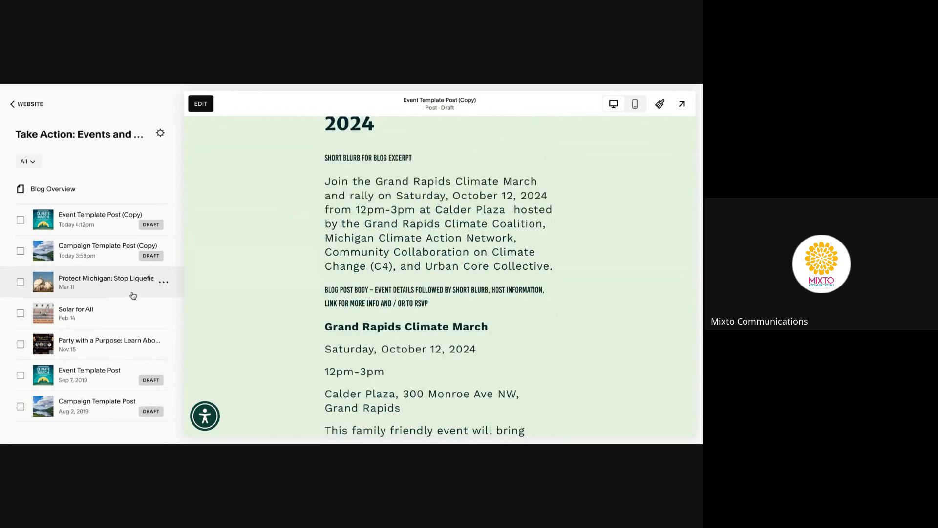
click(164, 283)
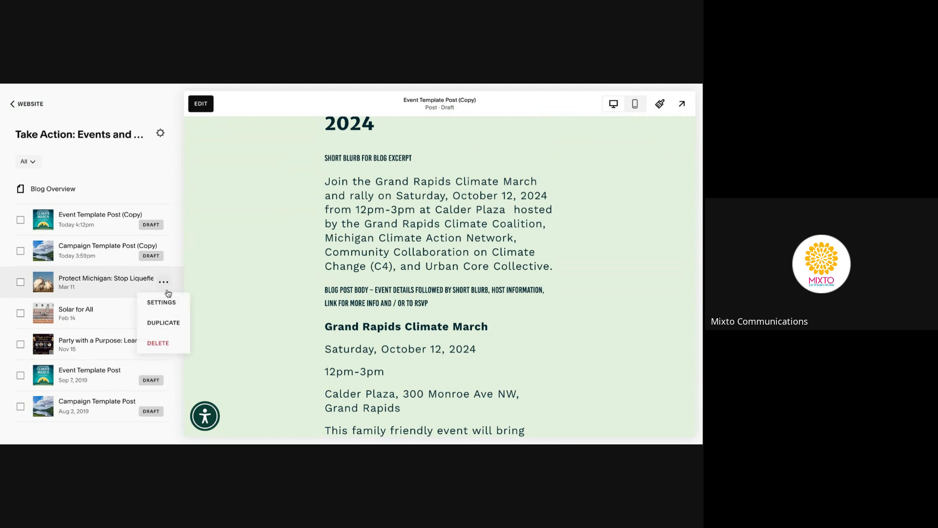
click(408, 241)
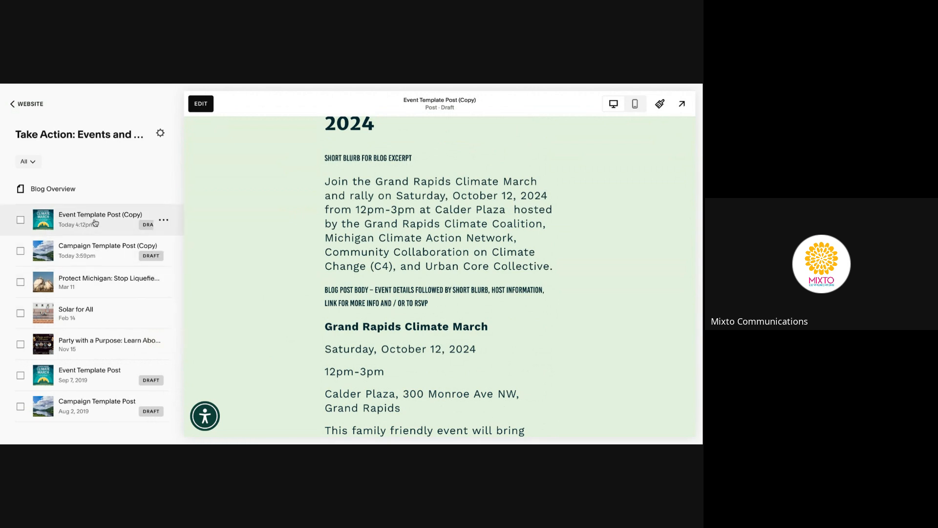
scroll(405, 254, down, 2)
scroll(406, 253, up, 3)
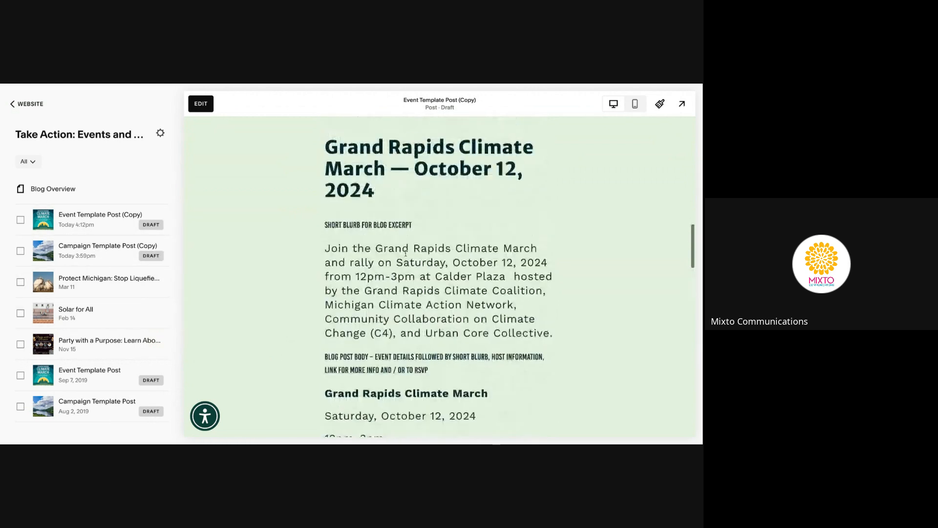
scroll(406, 253, up, 4)
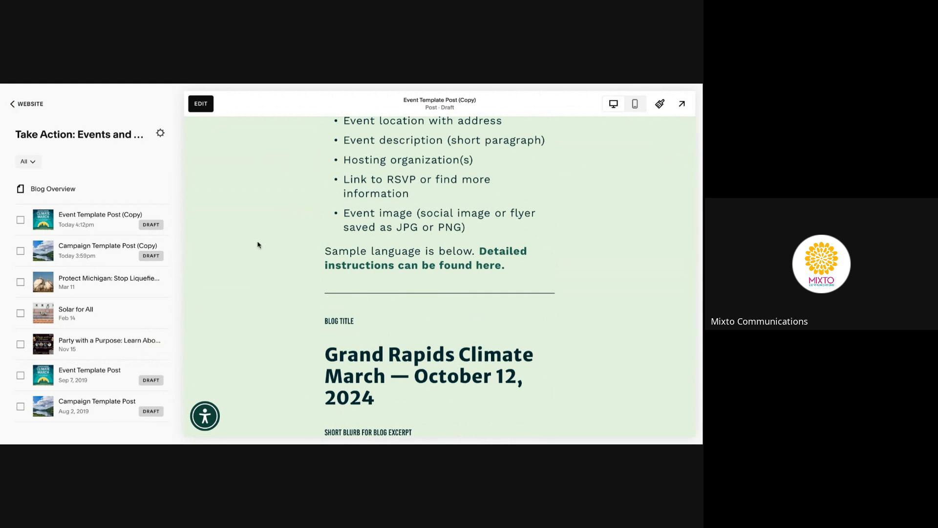
Scroll through the Event Template Post (Copy) preview, then switch to the live Empower Michigan site
scroll(260, 248, down, 5)
scroll(260, 248, down, 8)
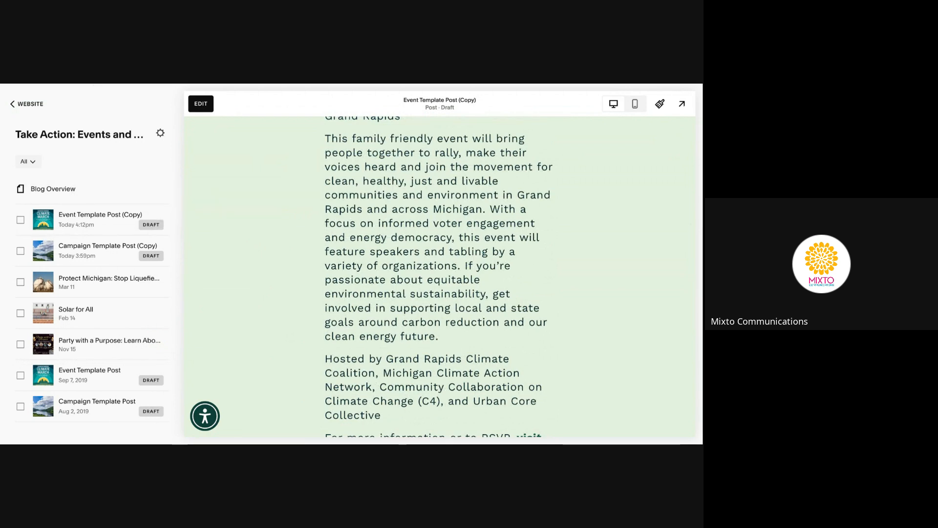
key(ctrl+Tab)
Search the live site for 'grand rapids climate', then for 'grand rapid'
scroll(438, 166, down, 8)
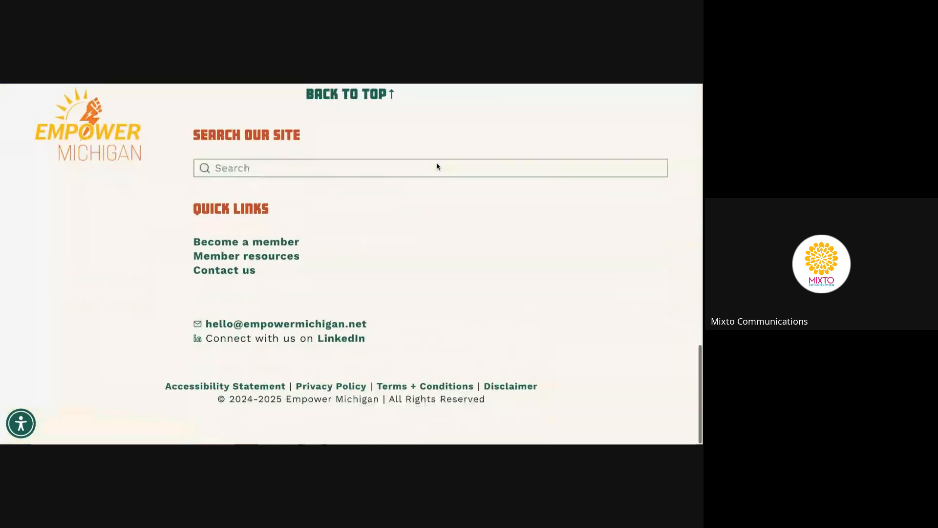
scroll(438, 166, up, 1)
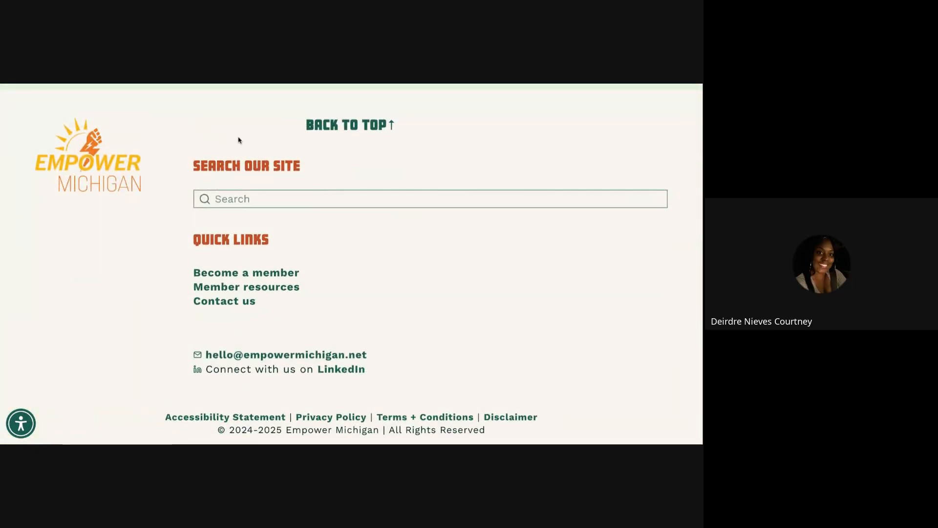
click(321, 200)
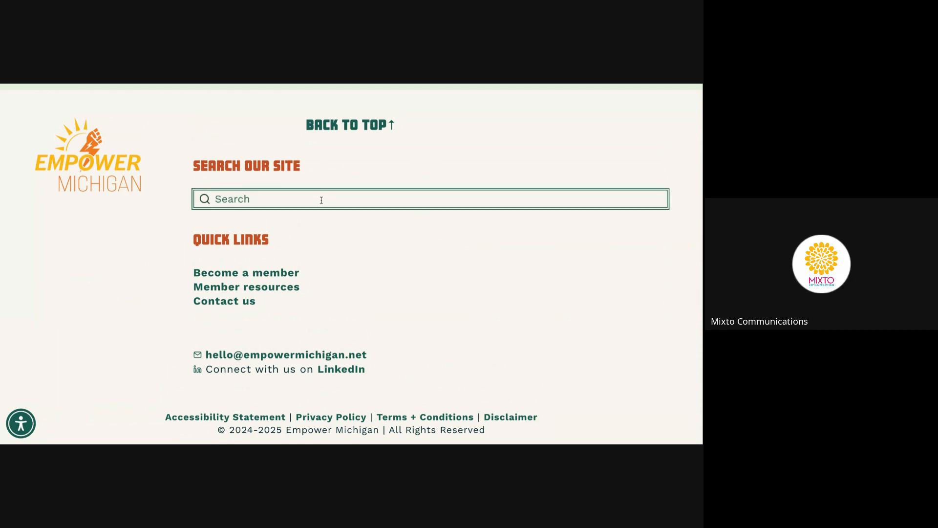
text(grand rapids climate)
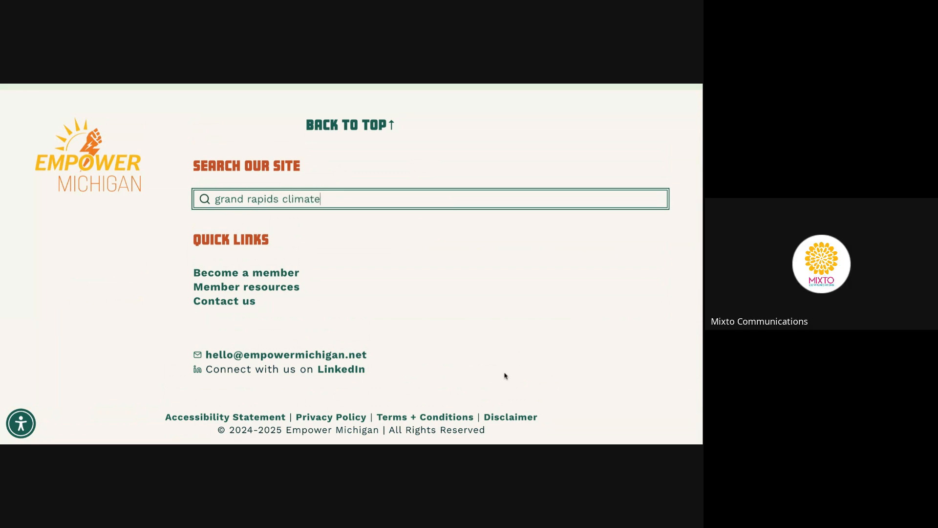
key(Return)
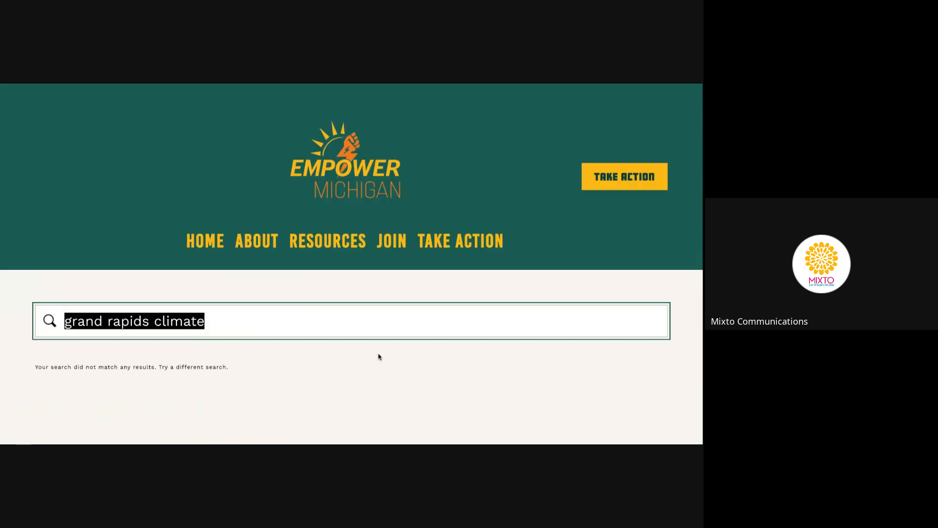
scroll(378, 357, down, 1)
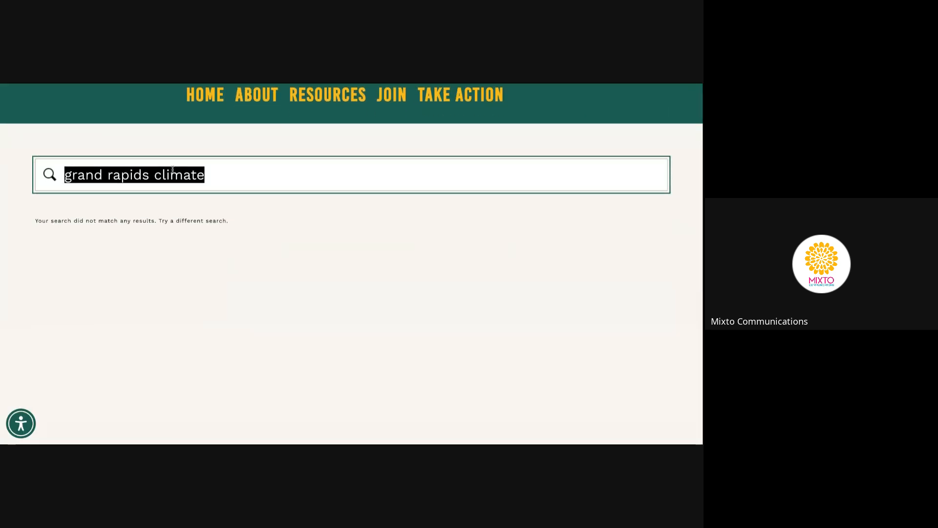
text(gradn)
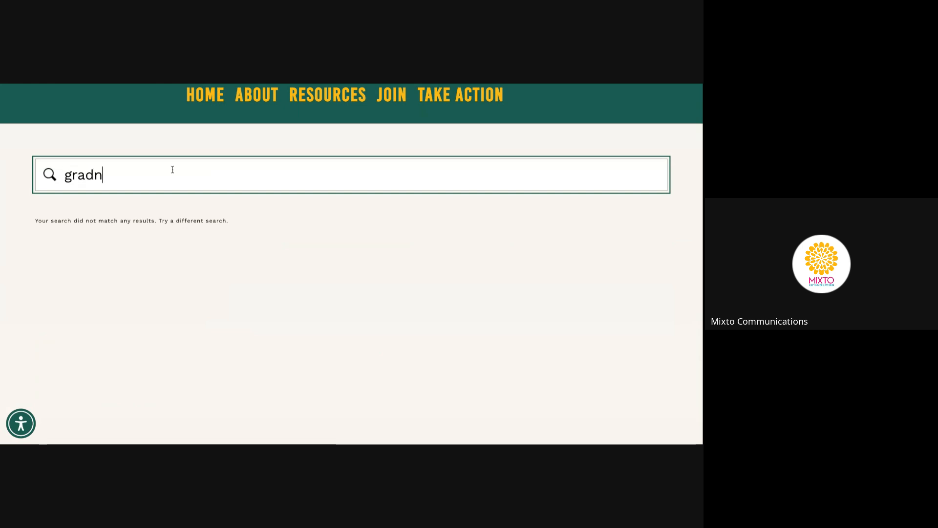
key(BackSpace)
key(BackSpace)
text(nd rapid)
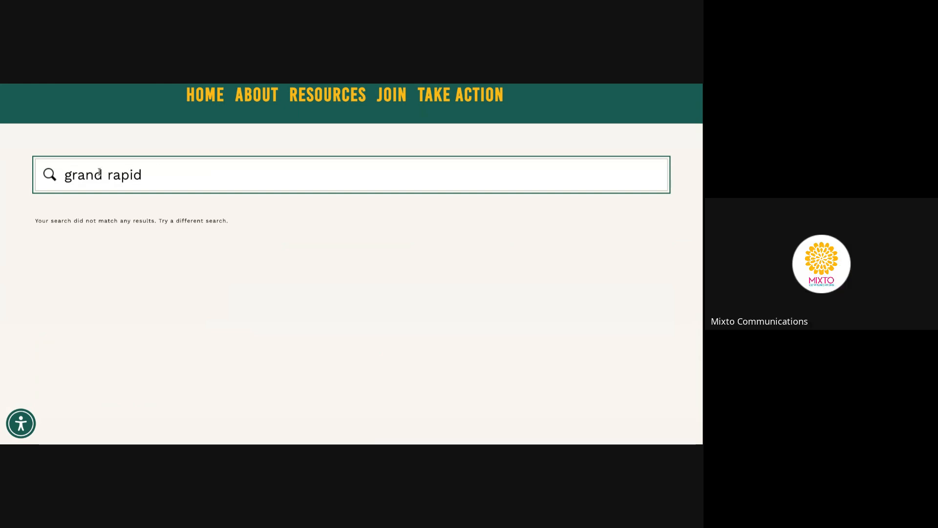
key(Return)
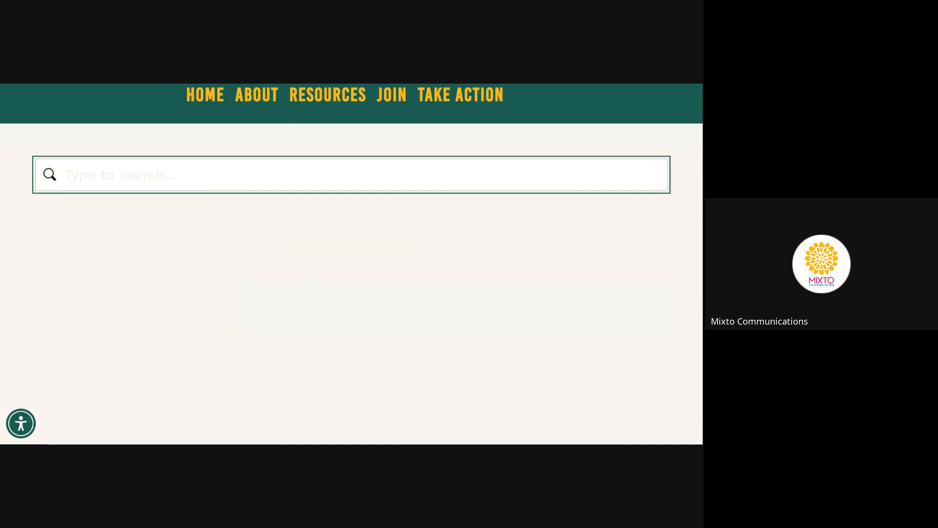
Search for 'midwest decarb', review the two LNG event results, and return to the editor
text(mid)
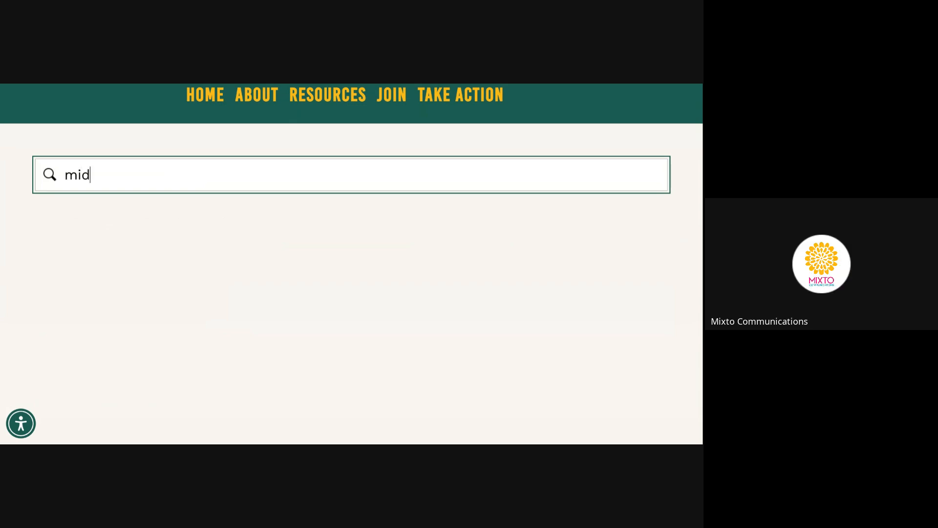
text(west decarb)
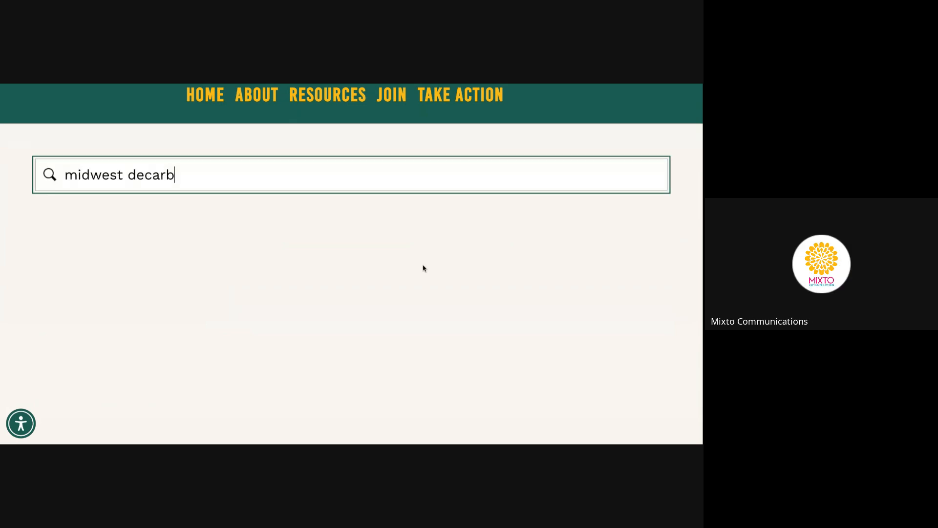
scroll(392, 271, down, 3)
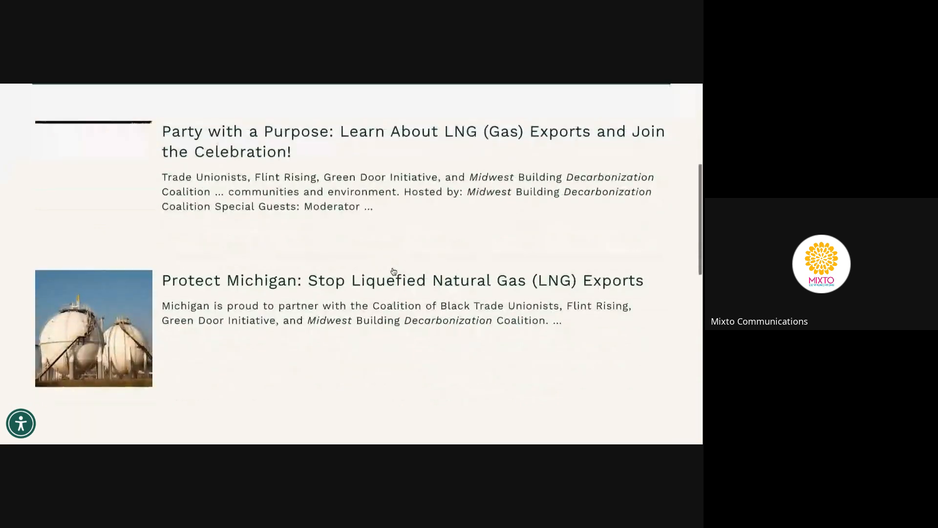
scroll(393, 271, down, 1)
scroll(394, 272, down, 2)
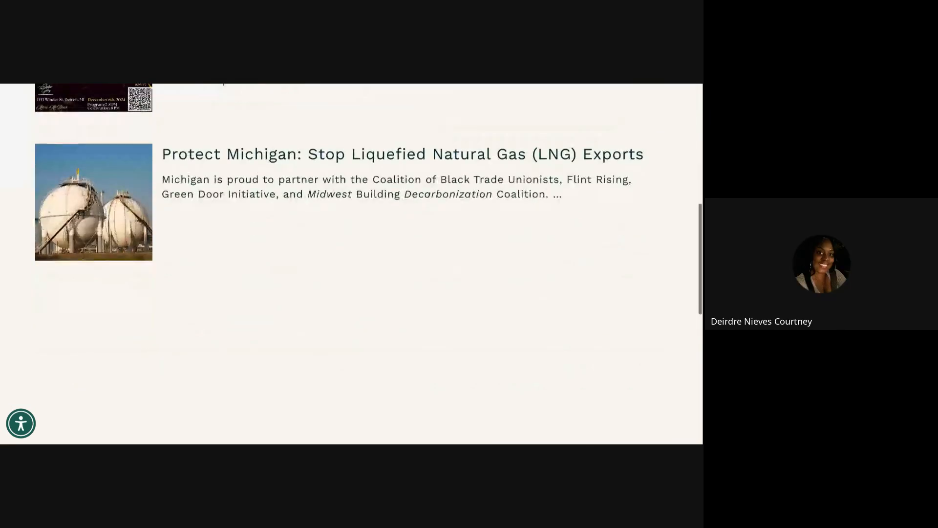
scroll(402, 191, down, 3)
scroll(404, 190, up, 6)
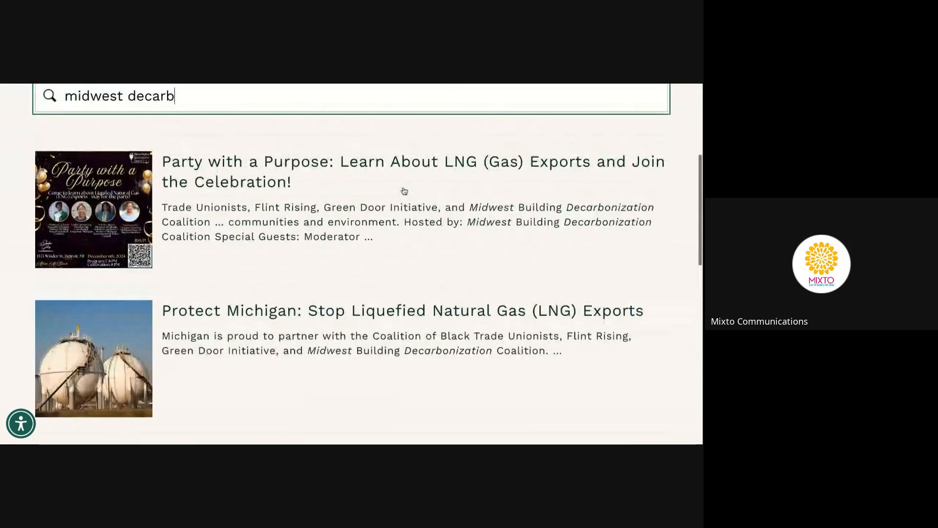
scroll(404, 190, up, 2)
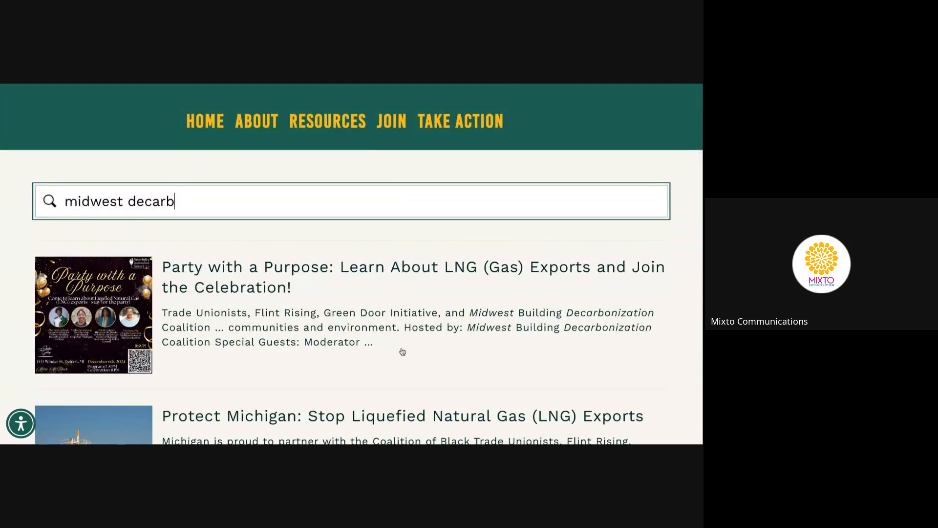
mouse_move(236, 144)
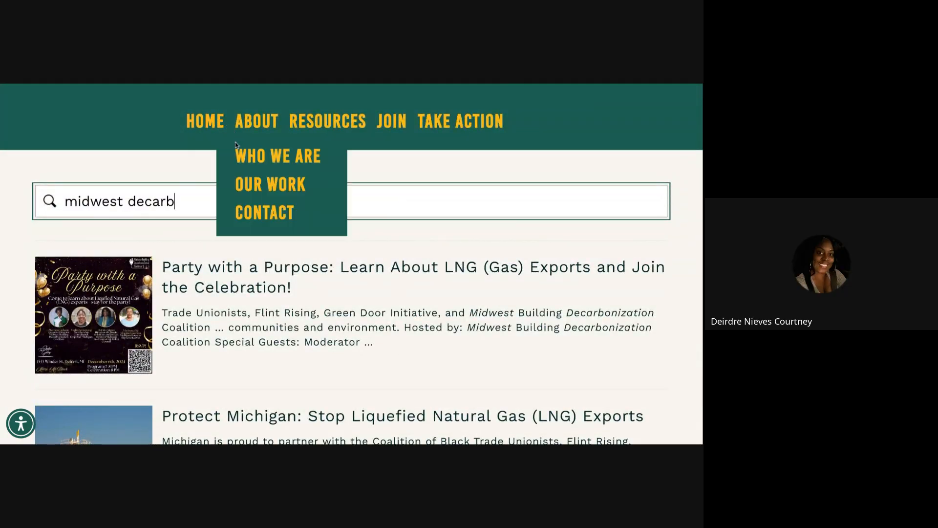
click(210, 133)
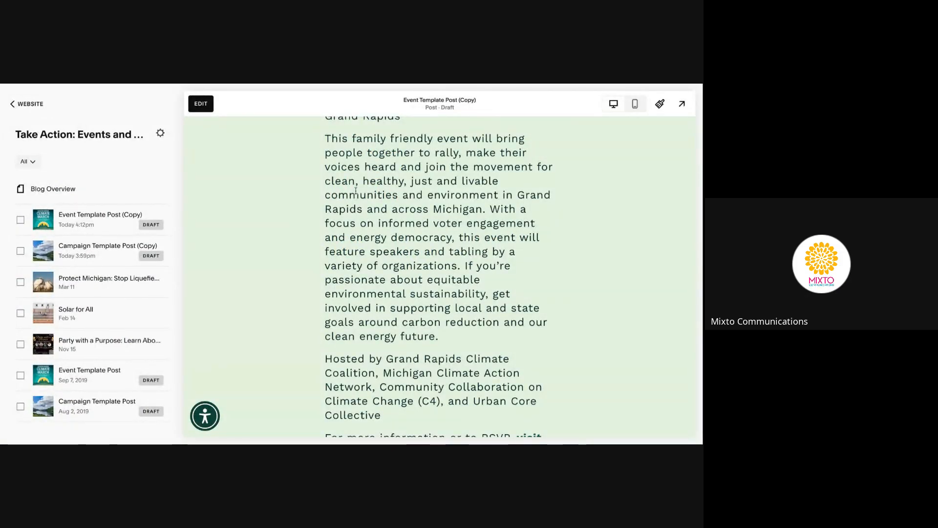
scroll(335, 218, down, 2)
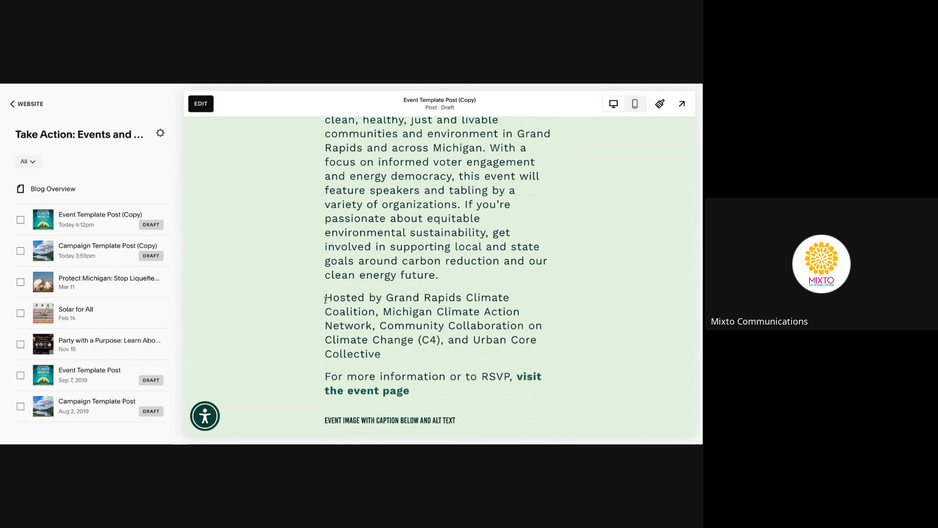
drag(386, 355, 379, 326)
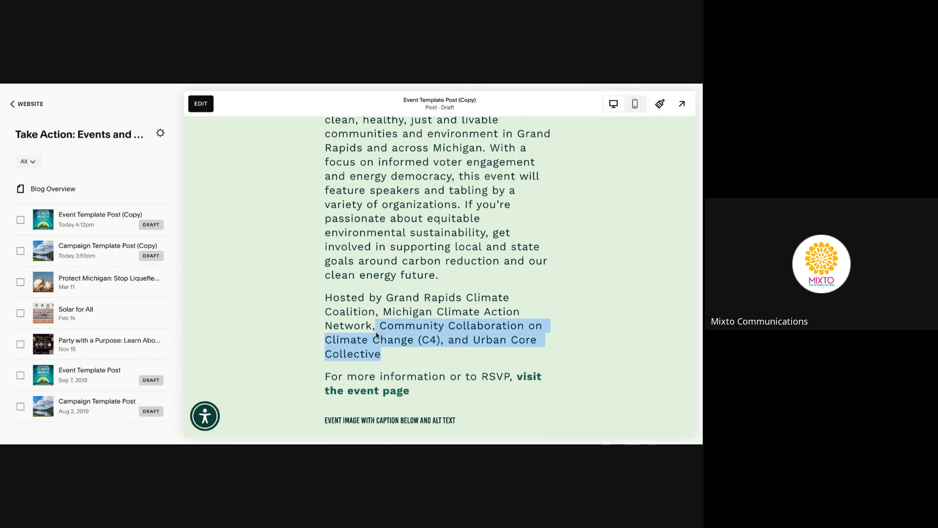
click(376, 335)
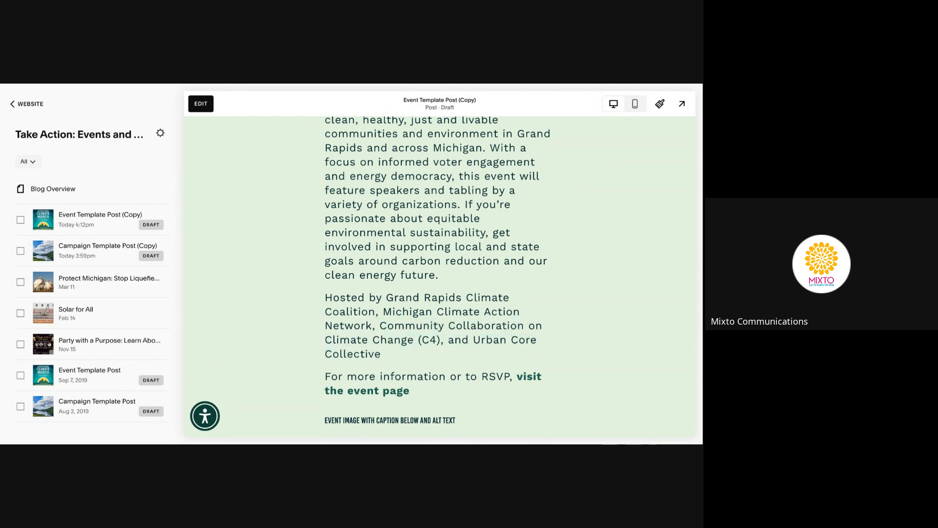
Delete the Event and Campaign Template Post (Copy) drafts from the blog
click(21, 221)
click(20, 251)
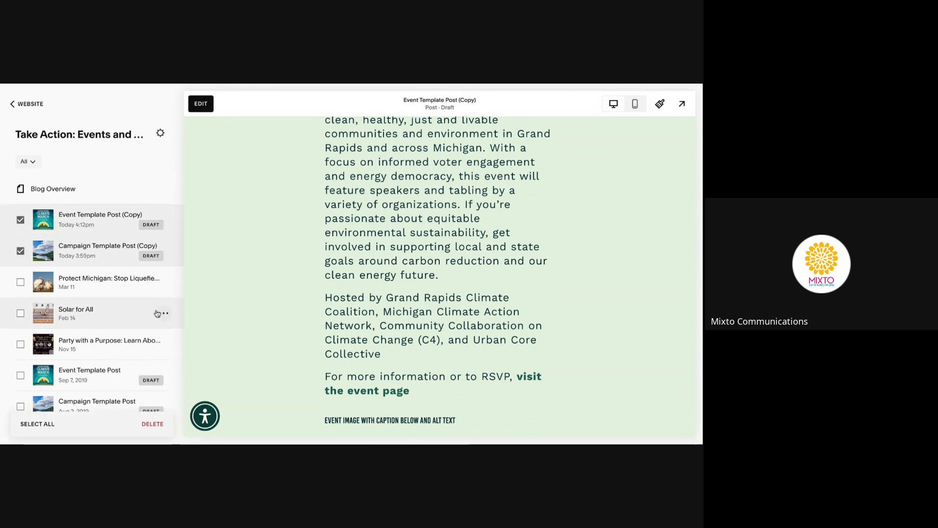
scroll(157, 313, down, 1)
click(152, 424)
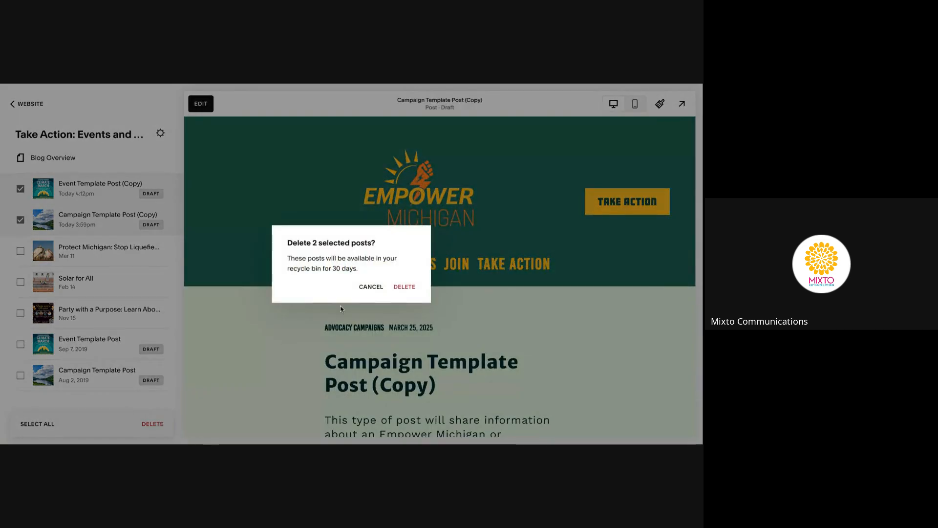
click(406, 288)
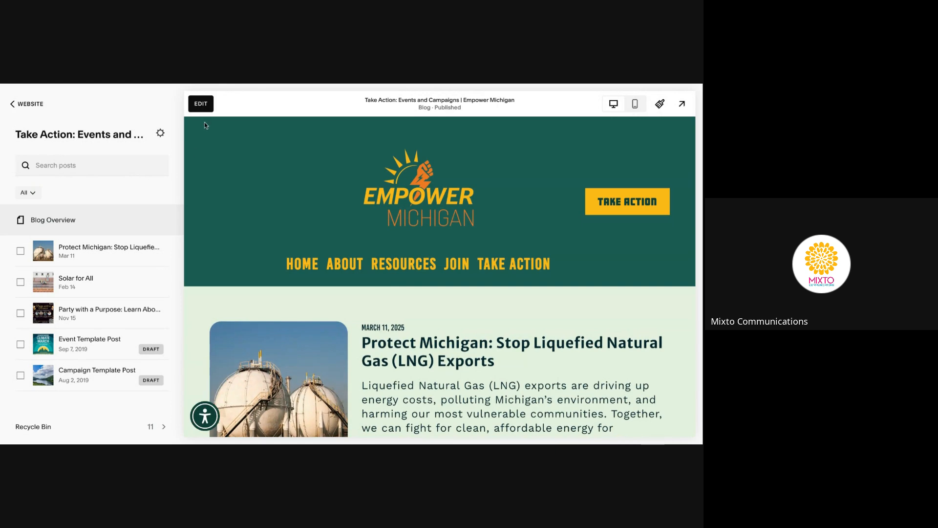
Go back to the website's Pages list and scroll through it
click(33, 106)
mouse_move(320, 269)
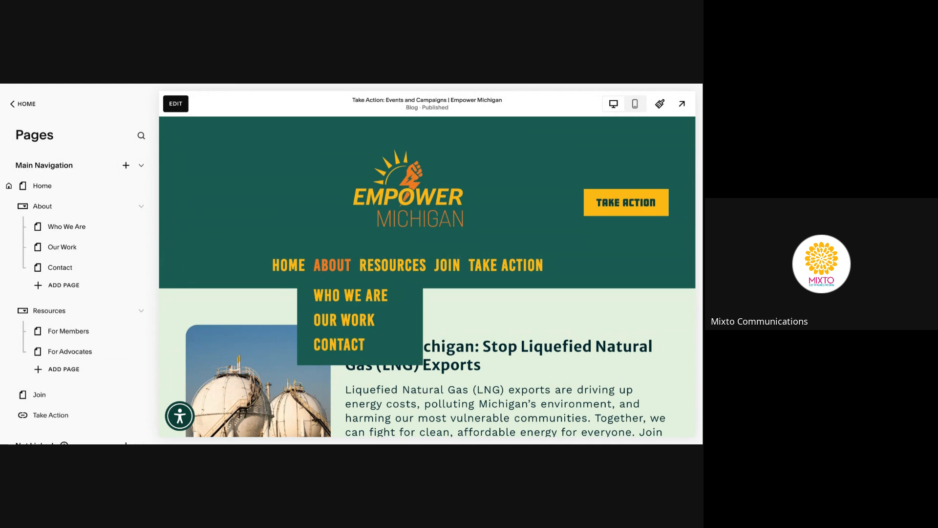
scroll(32, 303, down, 4)
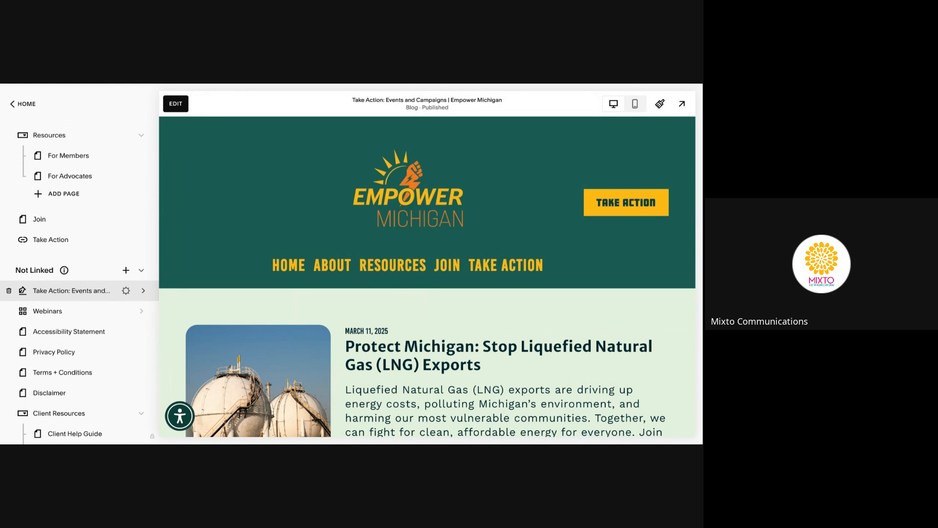
scroll(33, 312, down, 5)
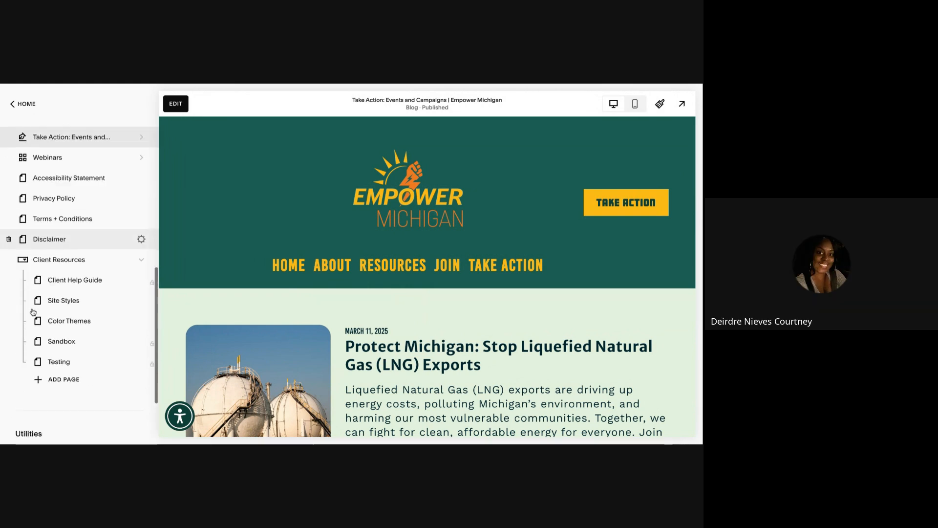
scroll(33, 312, down, 1)
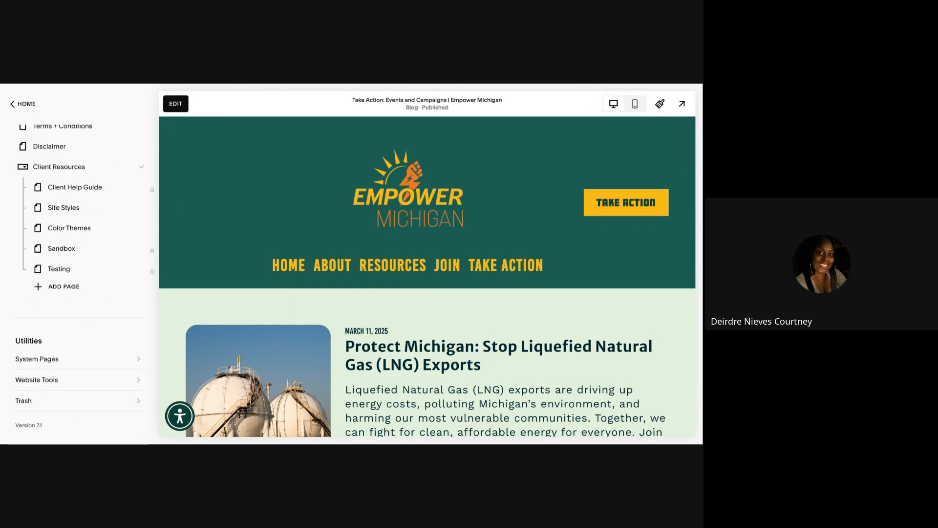
scroll(62, 300, up, 8)
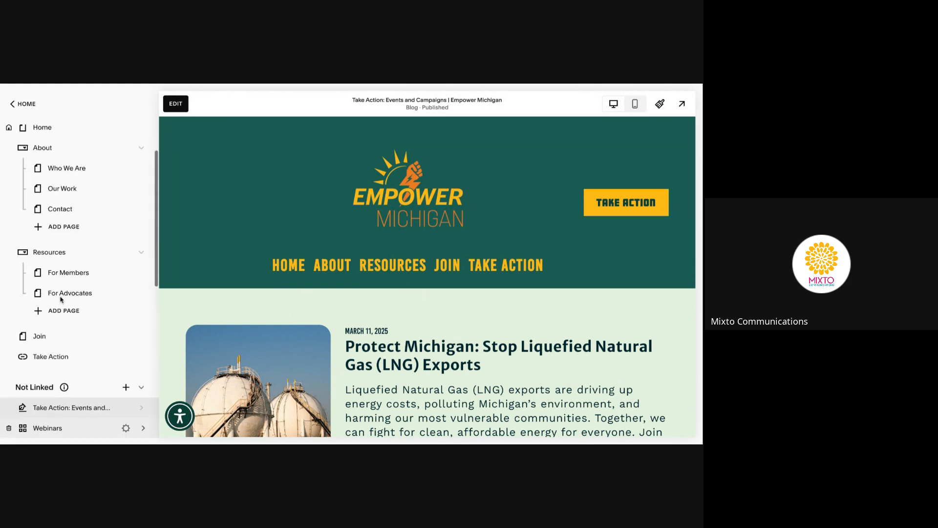
scroll(61, 299, up, 2)
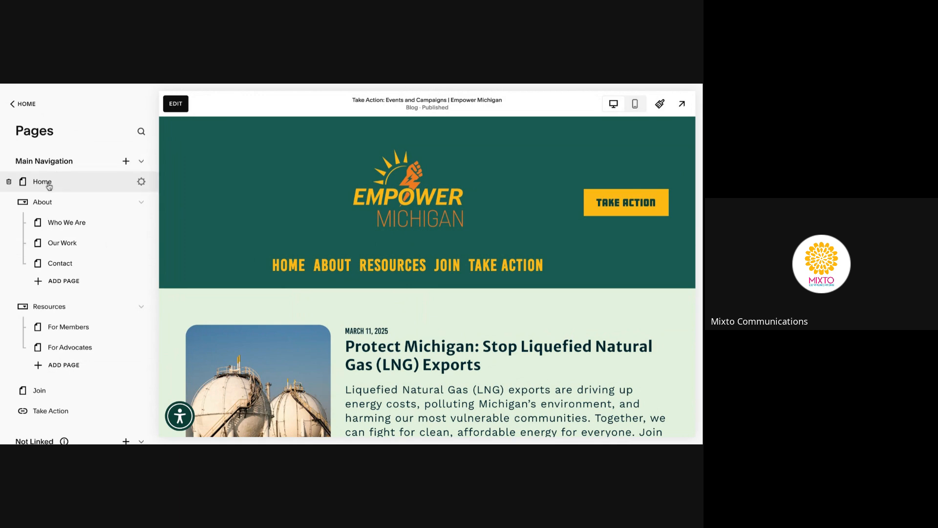
Open the Who We Are page, scroll to its Members list, and start editing
click(78, 225)
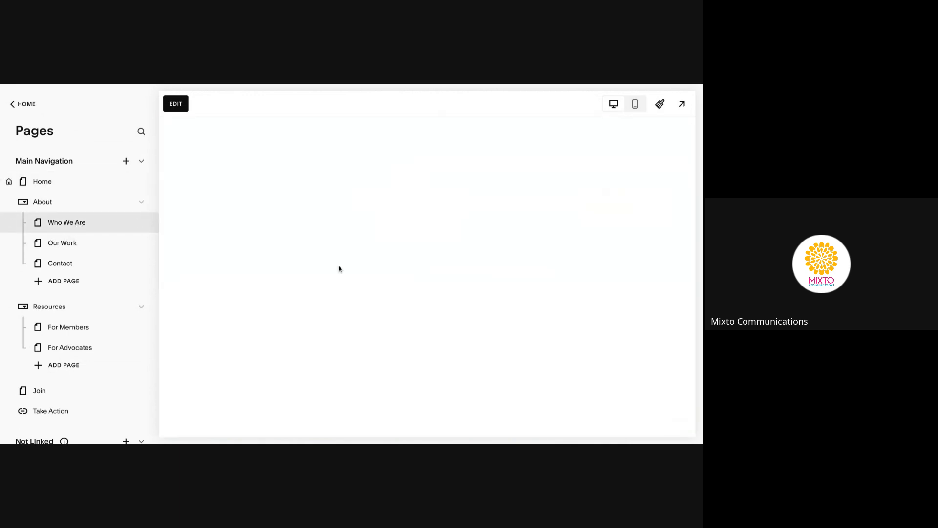
mouse_move(340, 269)
scroll(438, 347, down, 10)
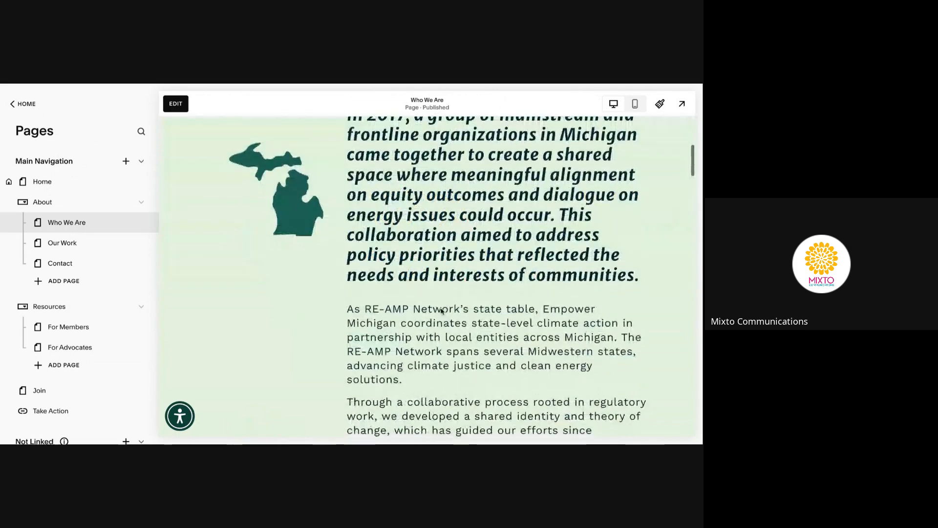
scroll(438, 347, down, 10)
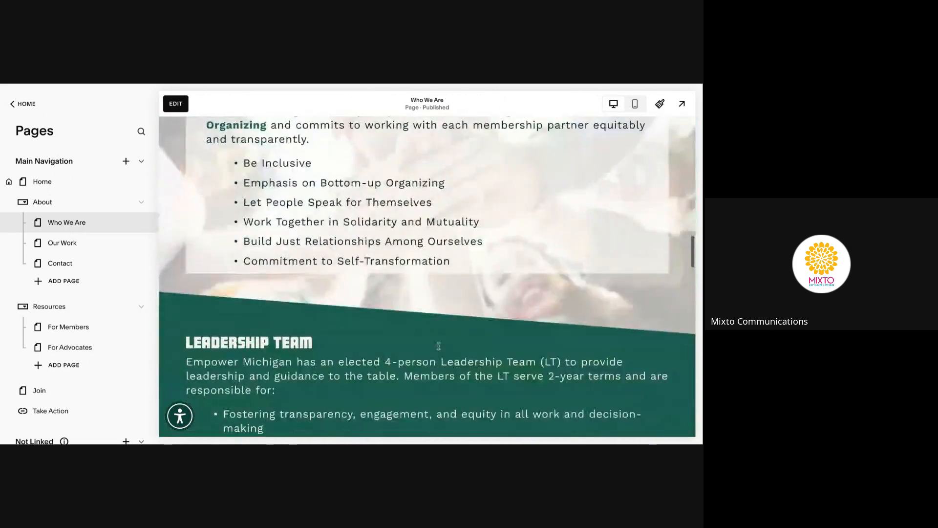
scroll(422, 337, down, 10)
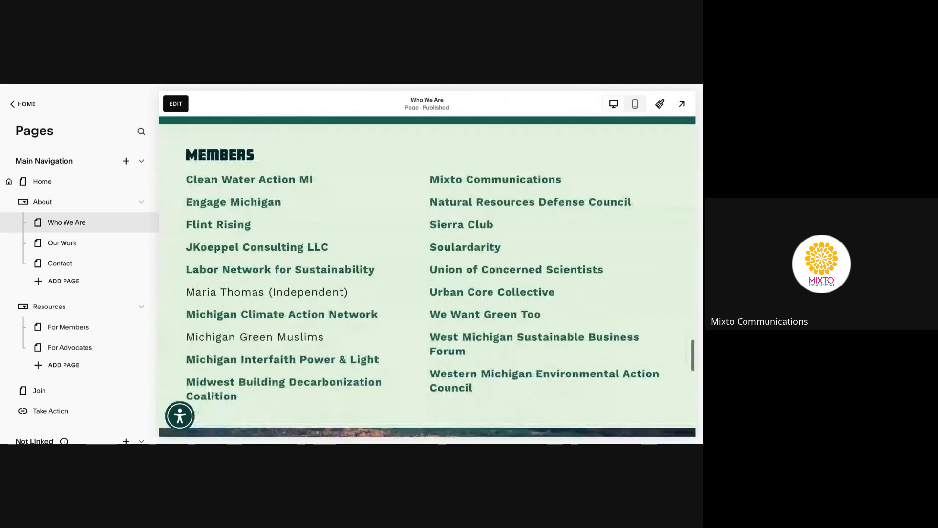
click(183, 105)
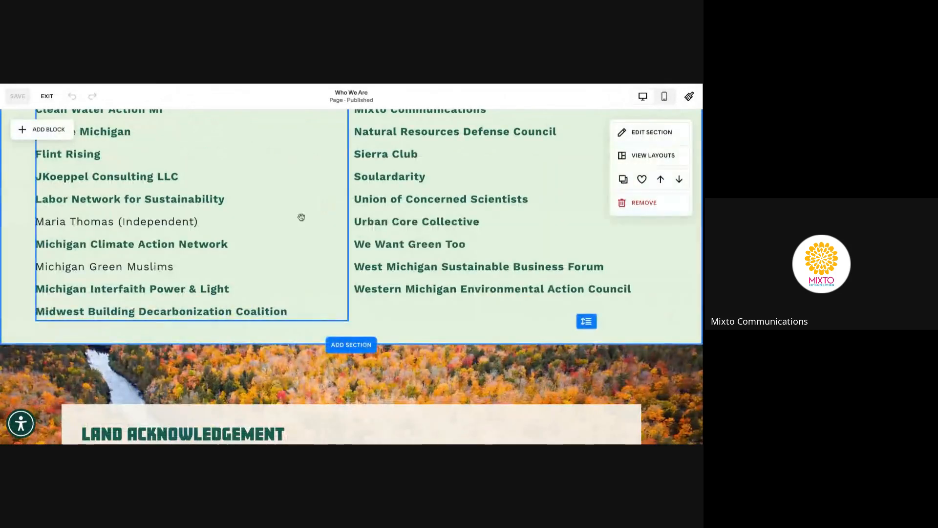
scroll(273, 234, up, 2)
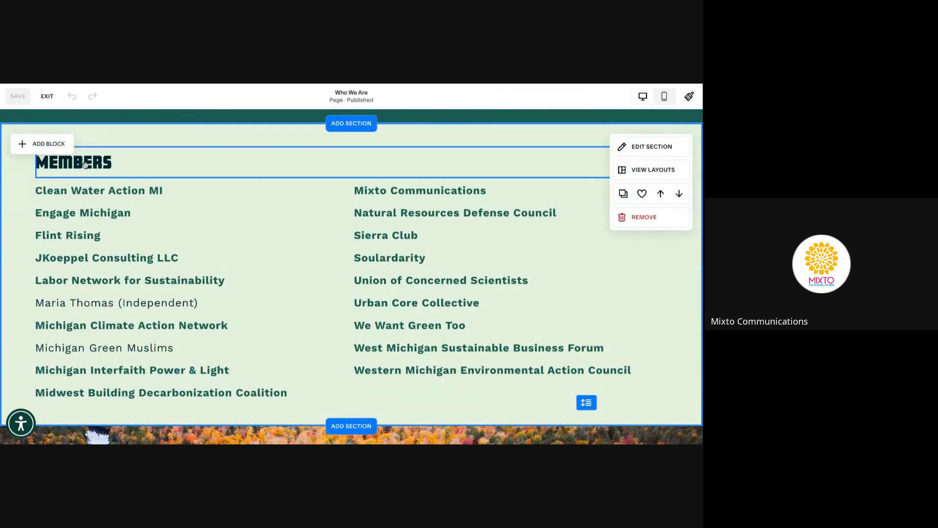
Add 'Detroit Disability Power' after Clean Water Action MI, linked to detroitdisability.org
click(179, 191)
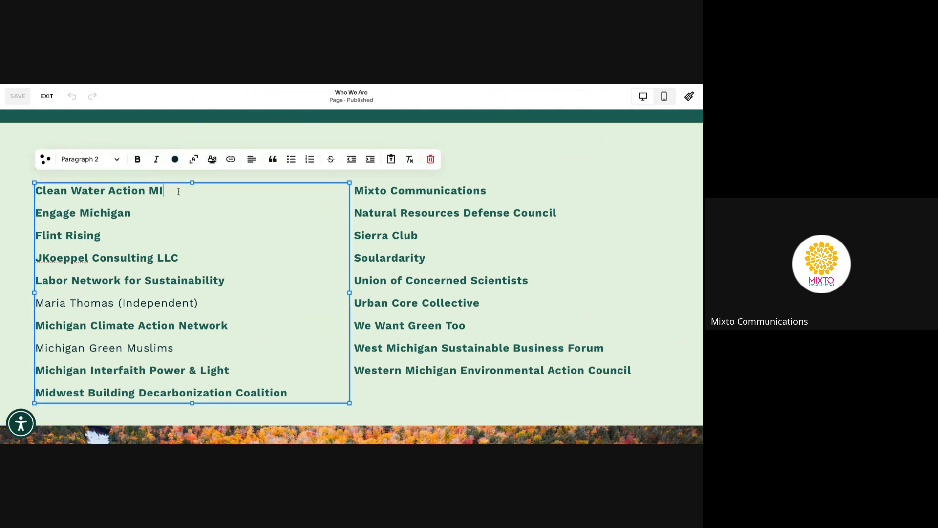
key(Return)
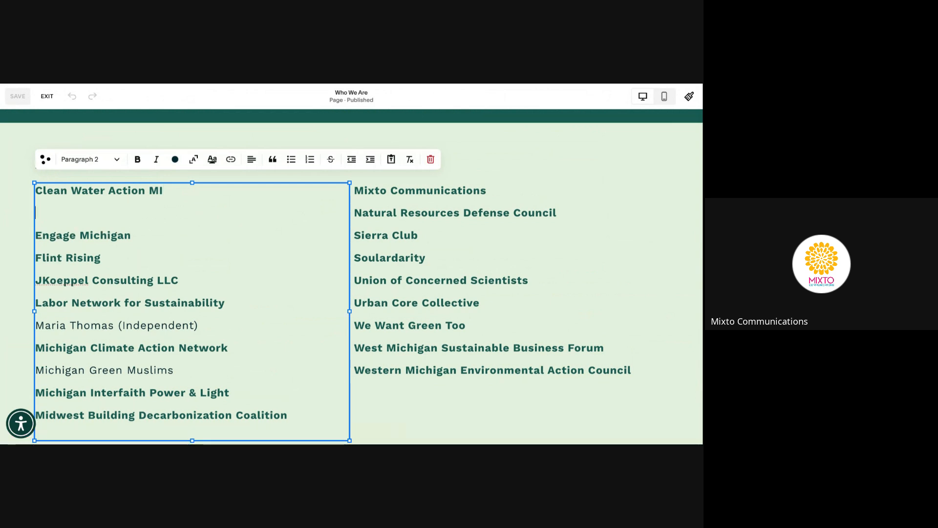
text(Detroit)
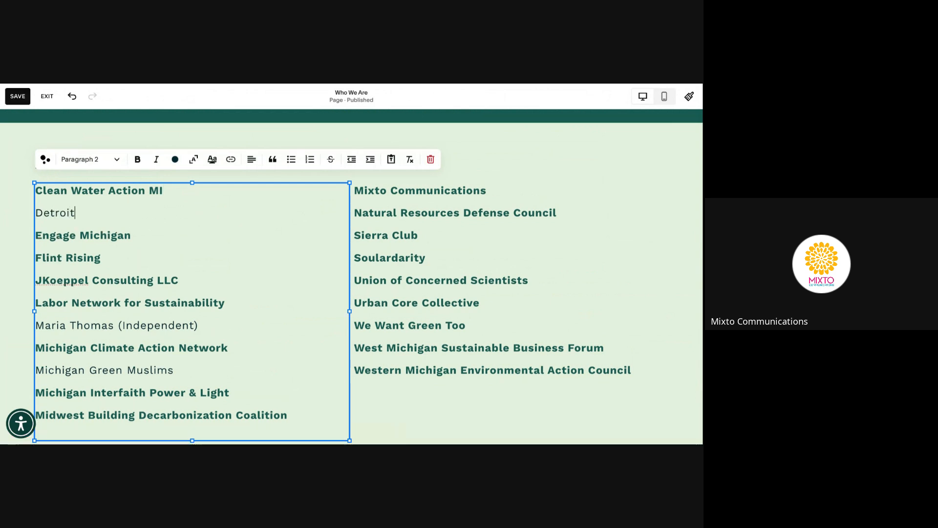
text( Disability Power)
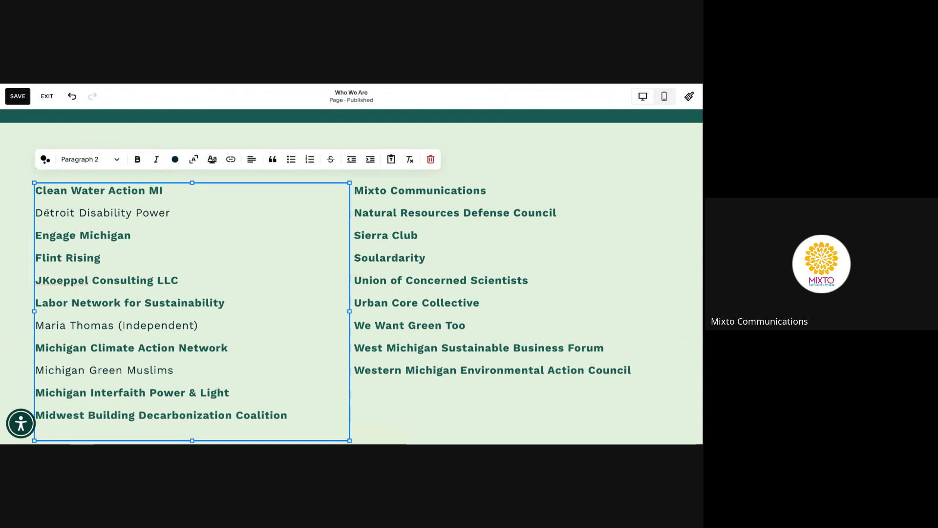
drag(37, 213, 42, 214)
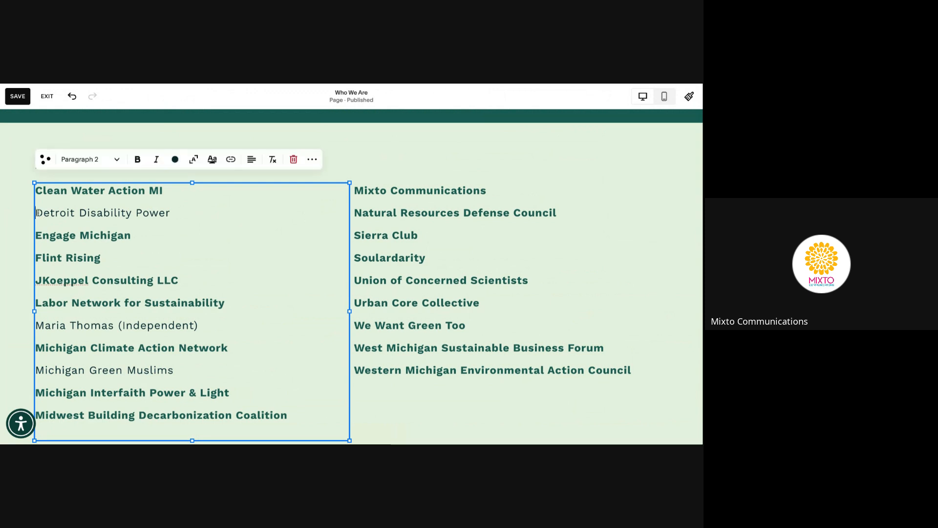
triple_click(170, 213)
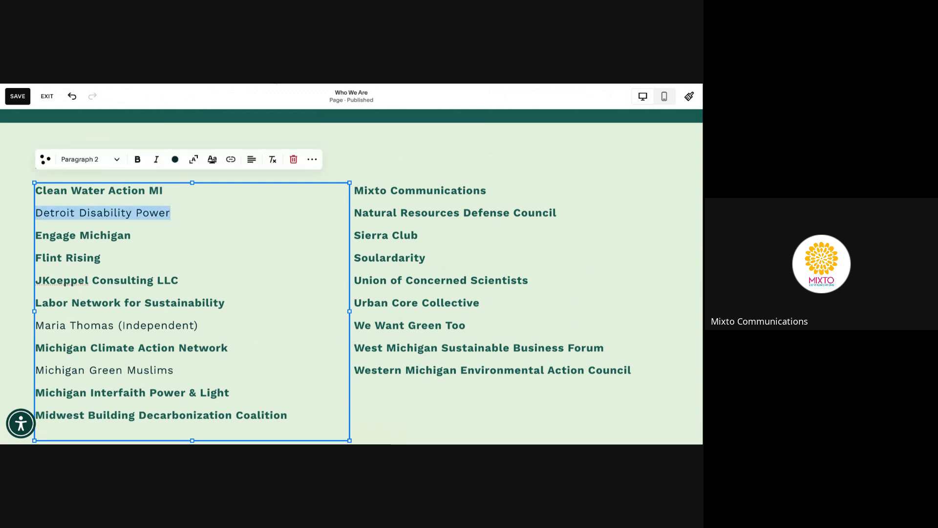
click(231, 159)
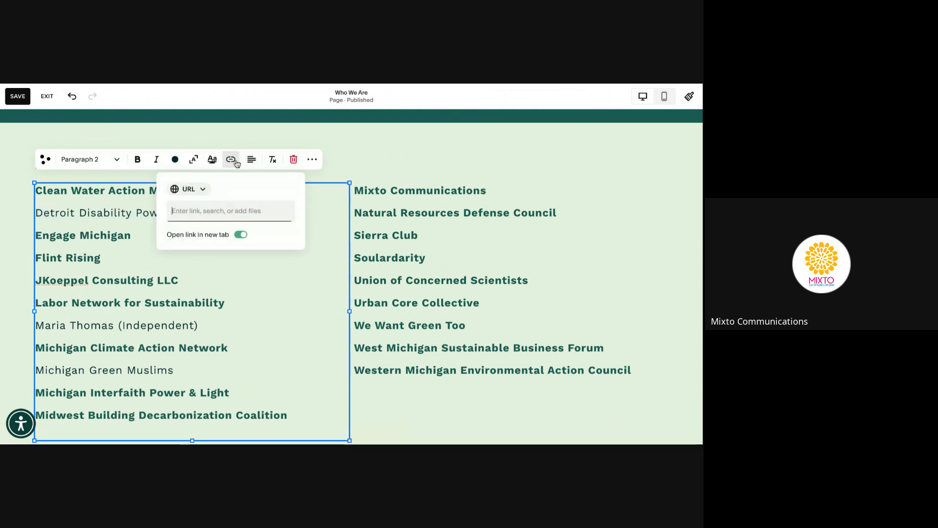
text(detroitdisability.org)
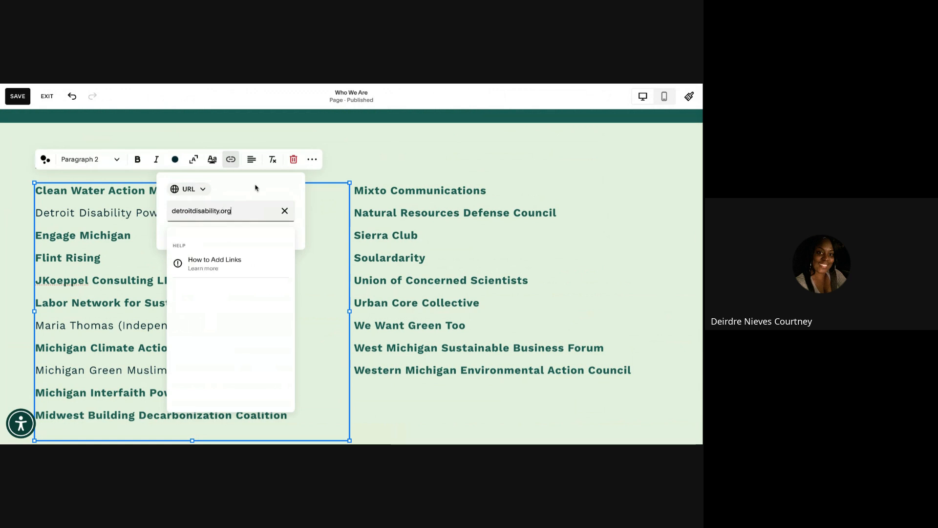
click(301, 288)
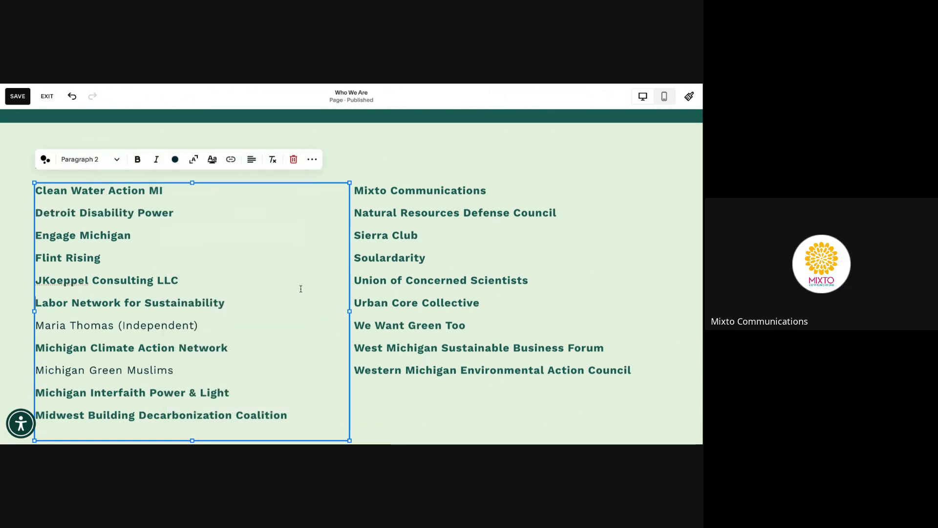
Cut the Midwest Building Decarbonization Coalition line from the left Members column
scroll(300, 289, down, 2)
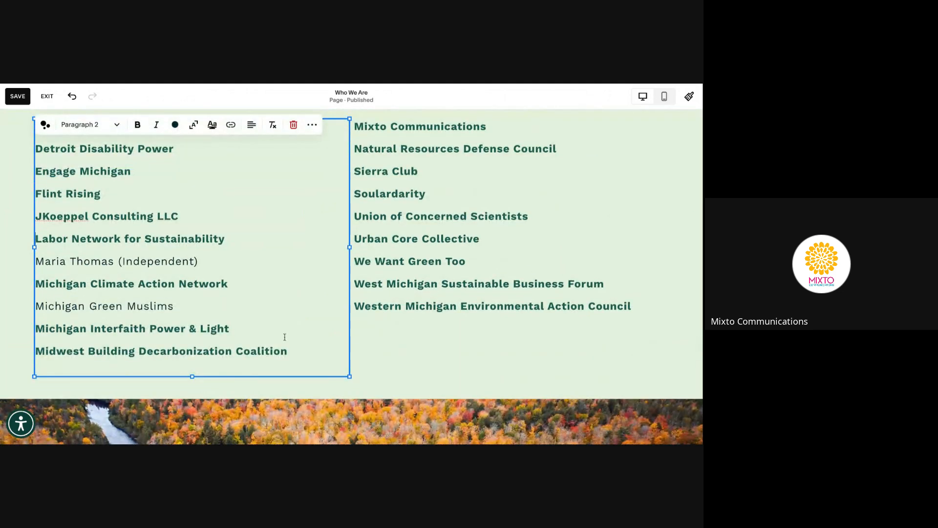
shift+click(39, 351)
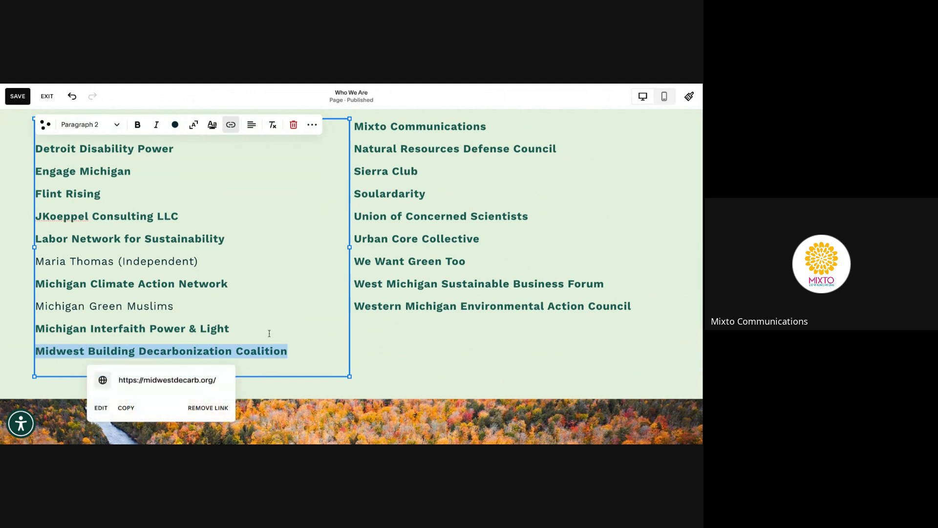
click(300, 349)
key(shift+Home)
key(ctrl+c)
key(BackSpace)
key(BackSpace)
scroll(501, 159, up, 1)
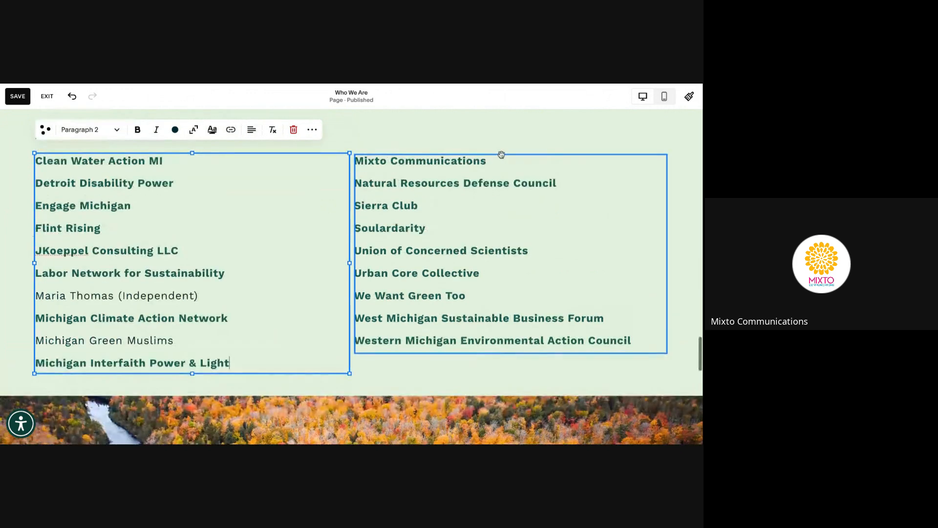
Paste Midwest Building Decarbonization Coalition above Mixto Communications in the right column, then exit
click(501, 160)
key(Escape)
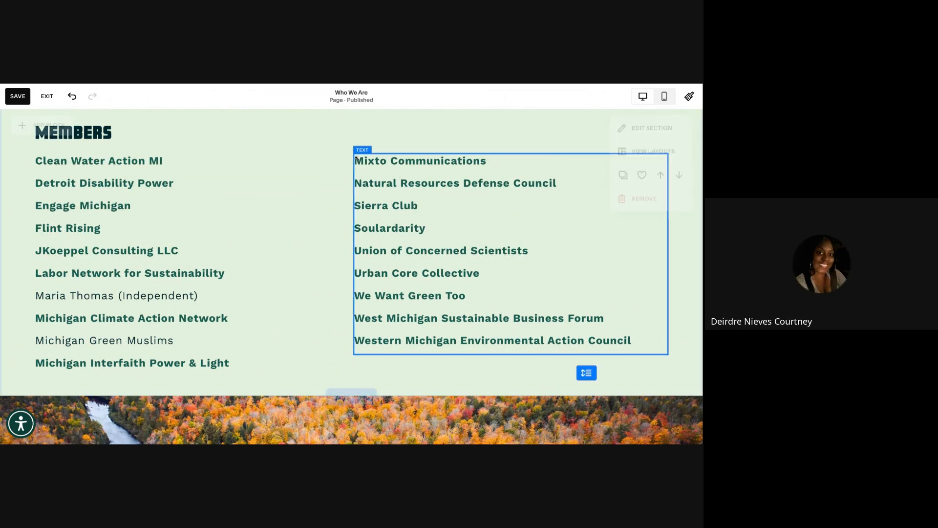
click(373, 162)
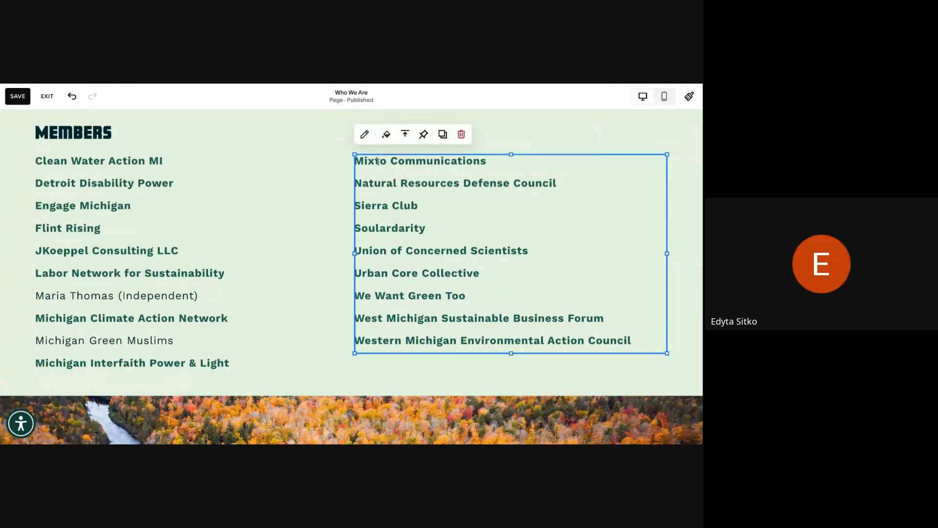
click(378, 162)
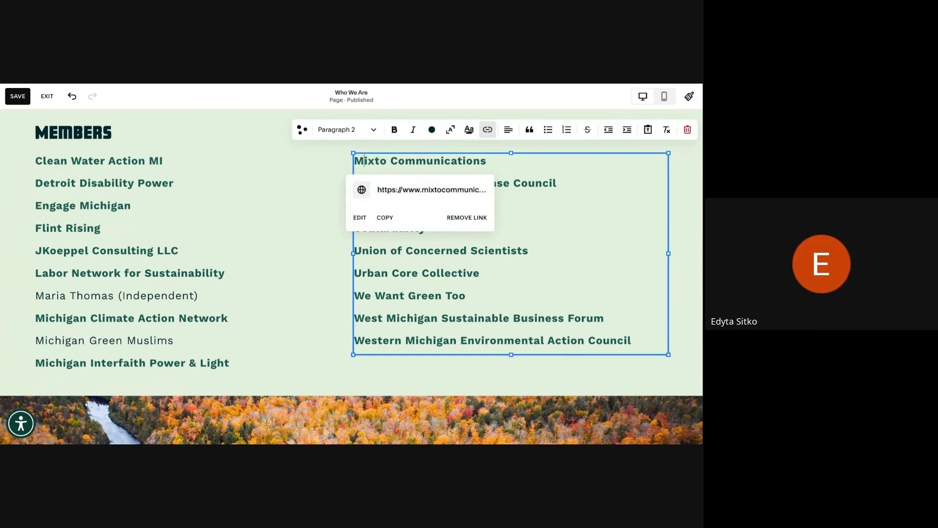
key(Return)
key(Up)
key(ctrl+v)
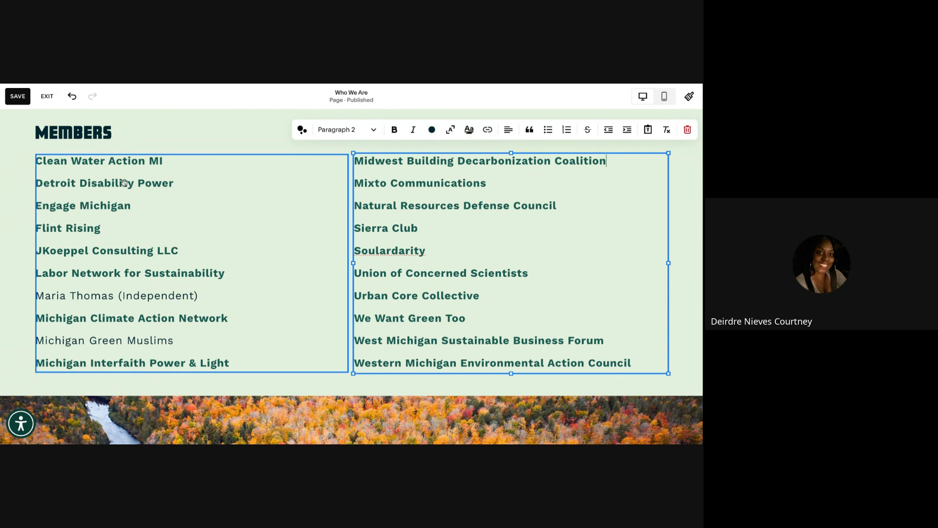
click(48, 96)
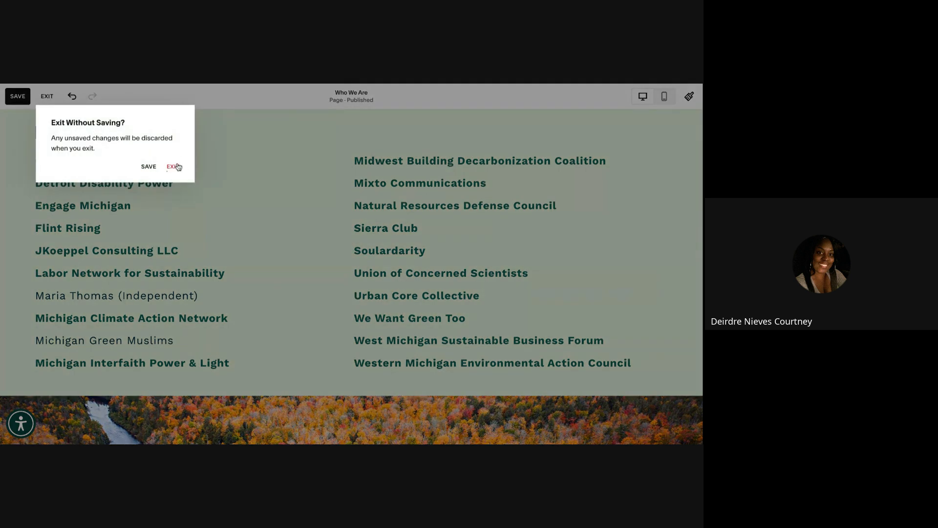
Discard the unsaved changes, reopen the Who We Are editor, and select the left members block
click(173, 167)
mouse_move(374, 272)
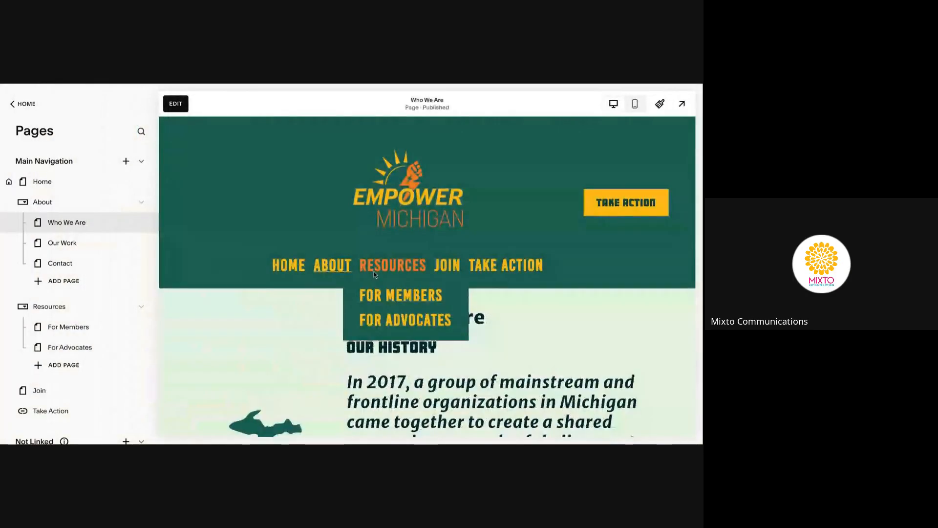
scroll(374, 272, down, 20)
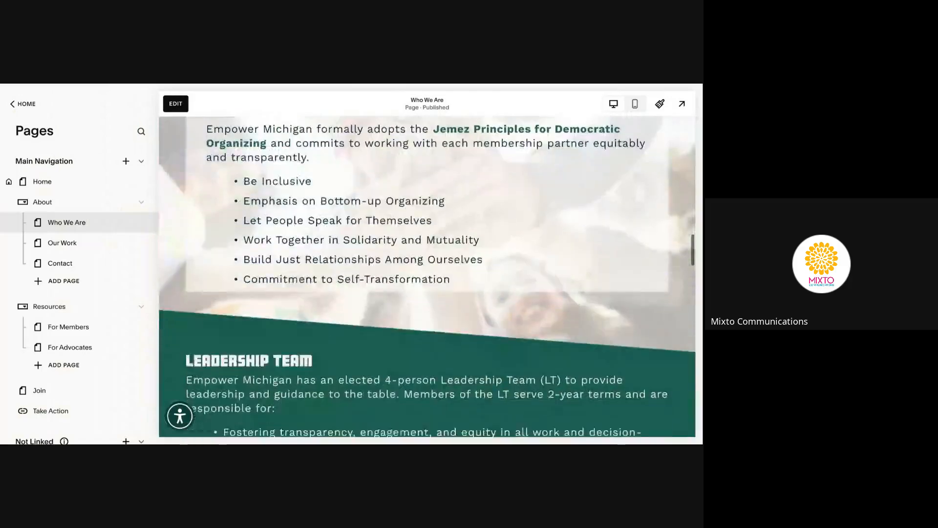
scroll(374, 271, down, 15)
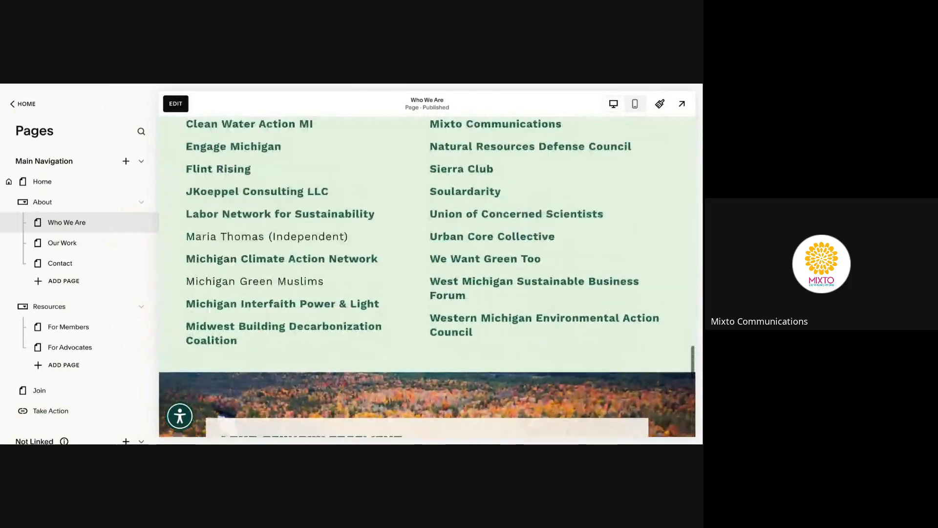
scroll(374, 272, up, 1)
click(176, 104)
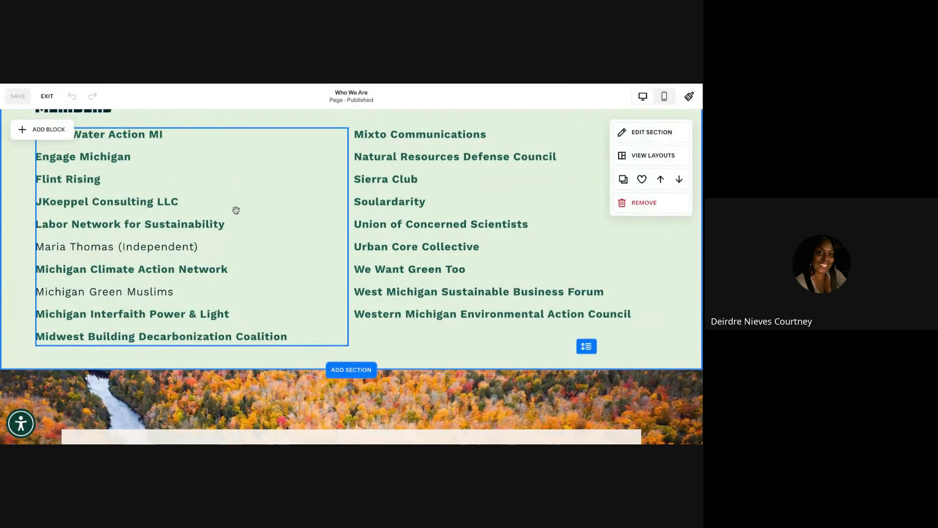
click(240, 245)
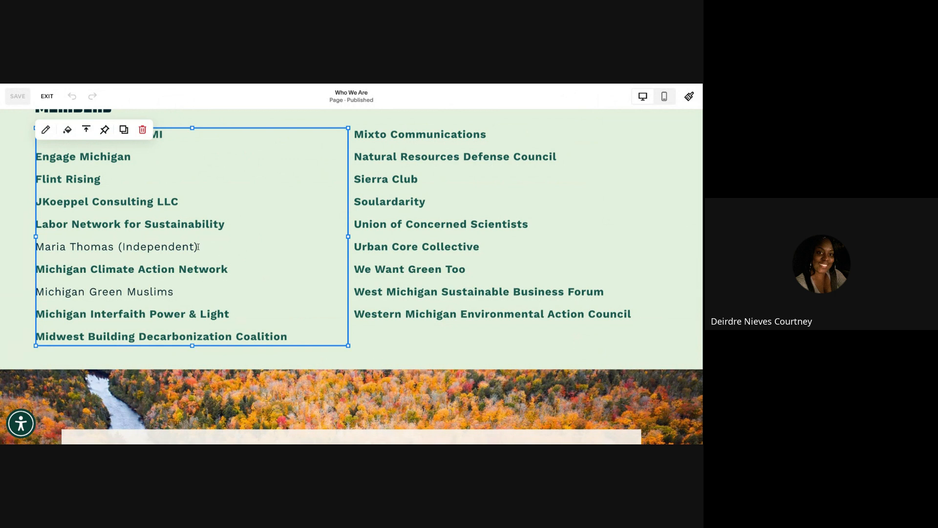
Exit and re-enter the editor, then scroll down and select the left Members column
scroll(198, 246, up, 1)
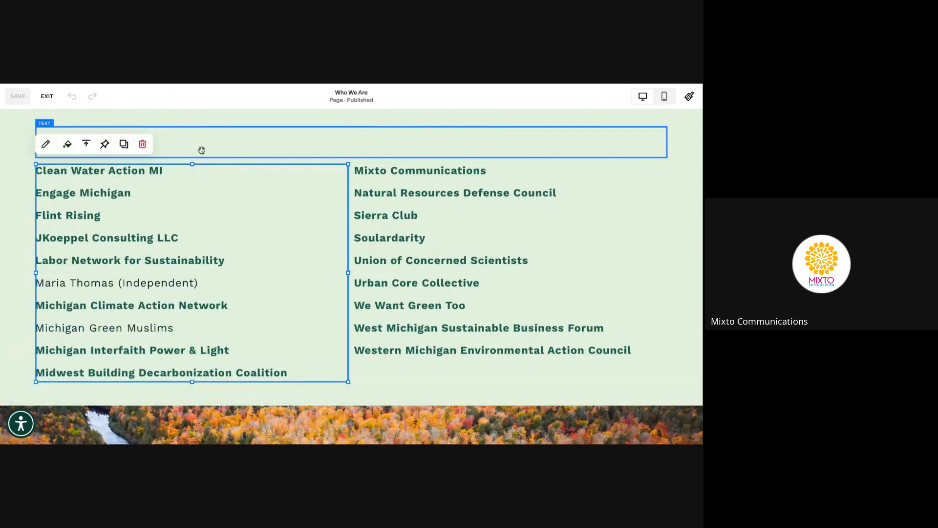
click(47, 97)
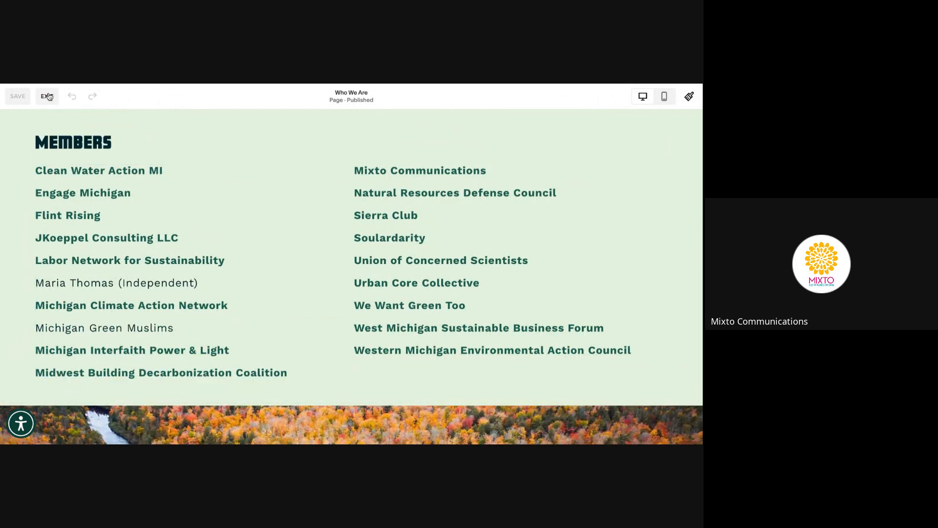
click(176, 104)
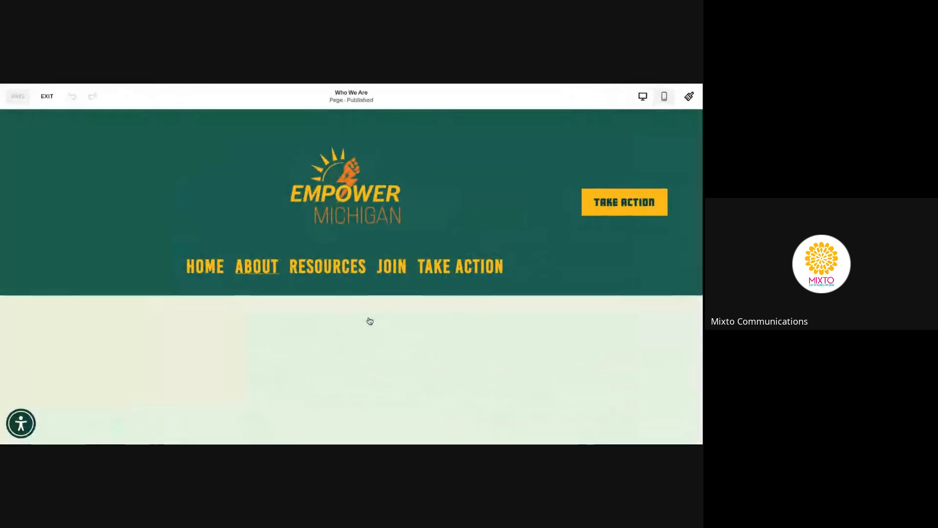
scroll(369, 321, down, 8)
scroll(370, 321, down, 15)
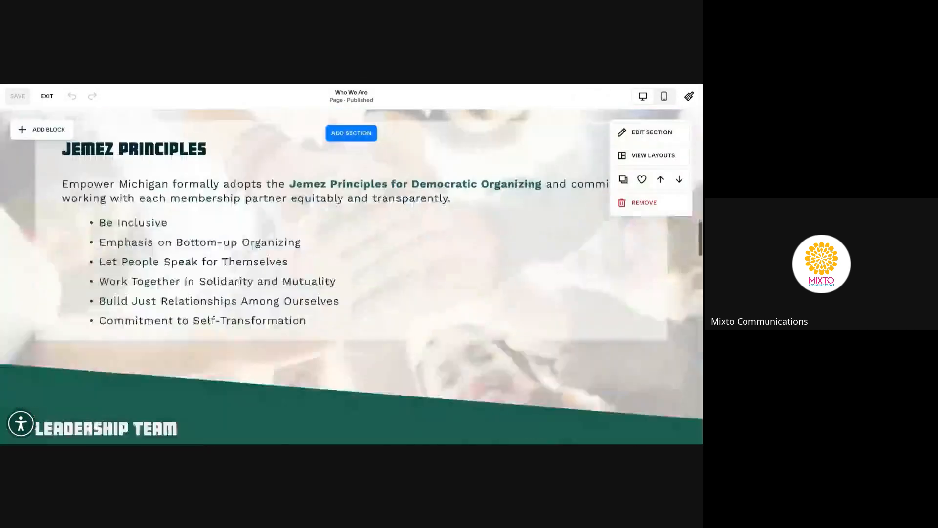
scroll(370, 321, down, 7)
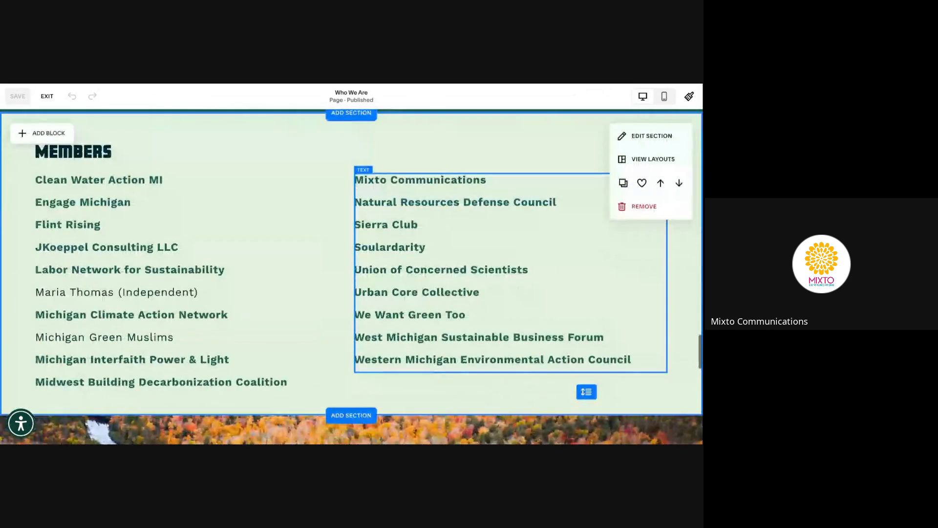
click(211, 280)
Select the independent member's line, dismiss the link popup without a URL, and exit the editor
click(202, 297)
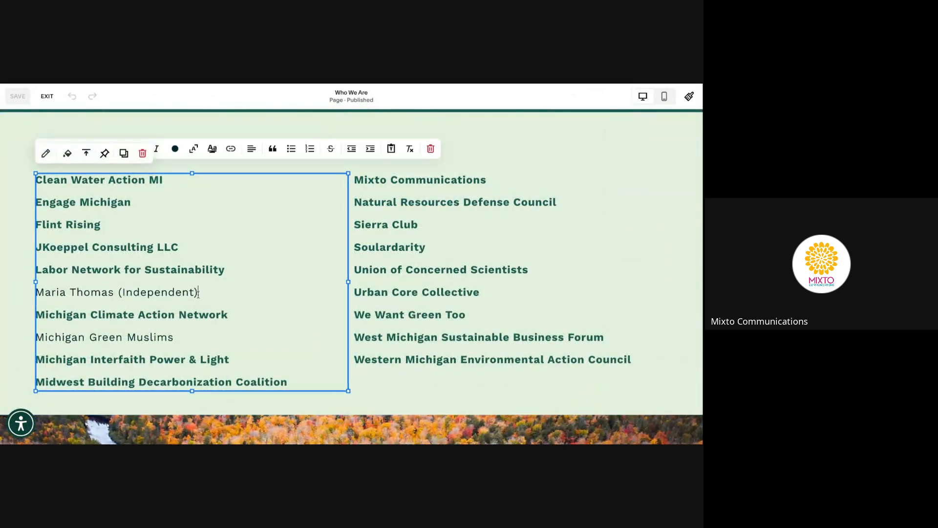
drag(200, 293, 34, 292)
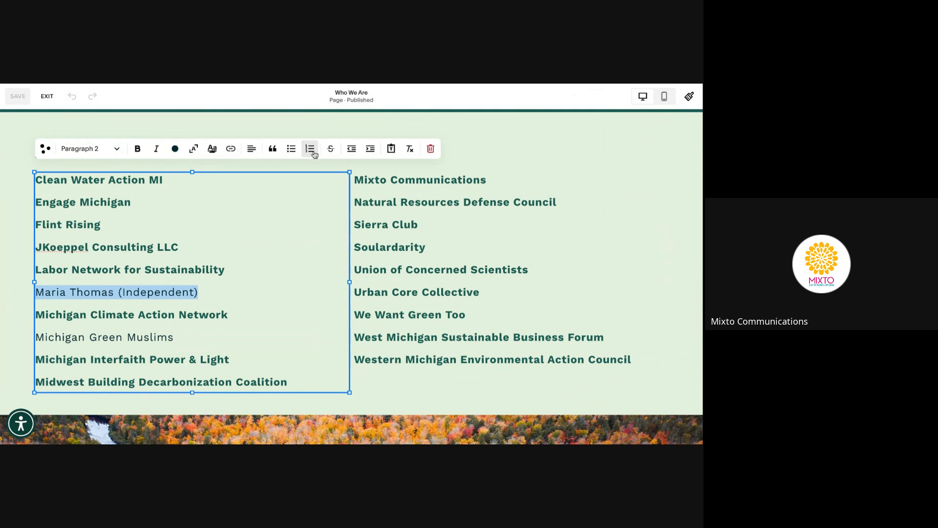
click(232, 153)
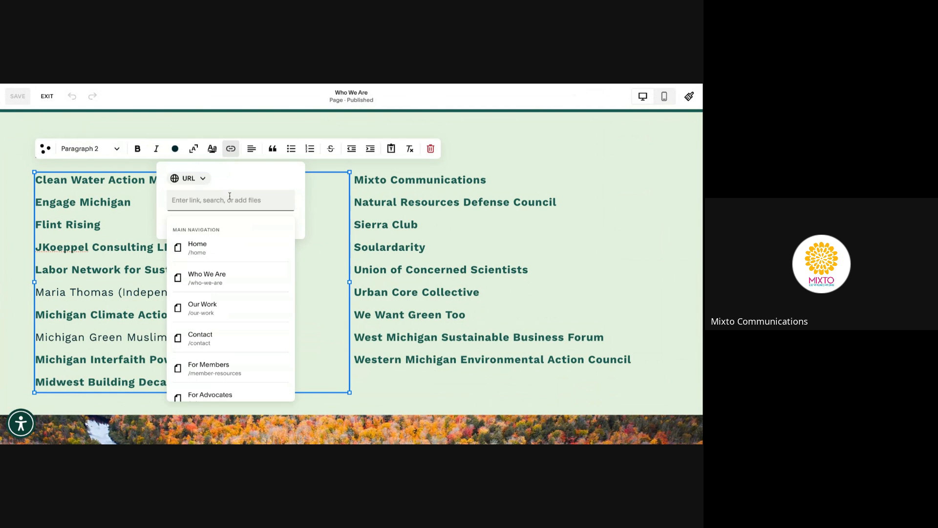
click(247, 184)
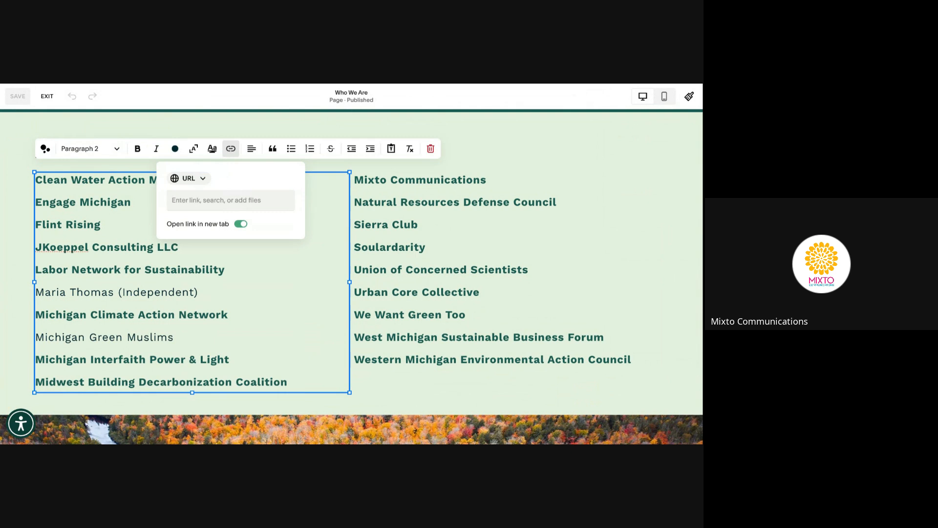
click(245, 265)
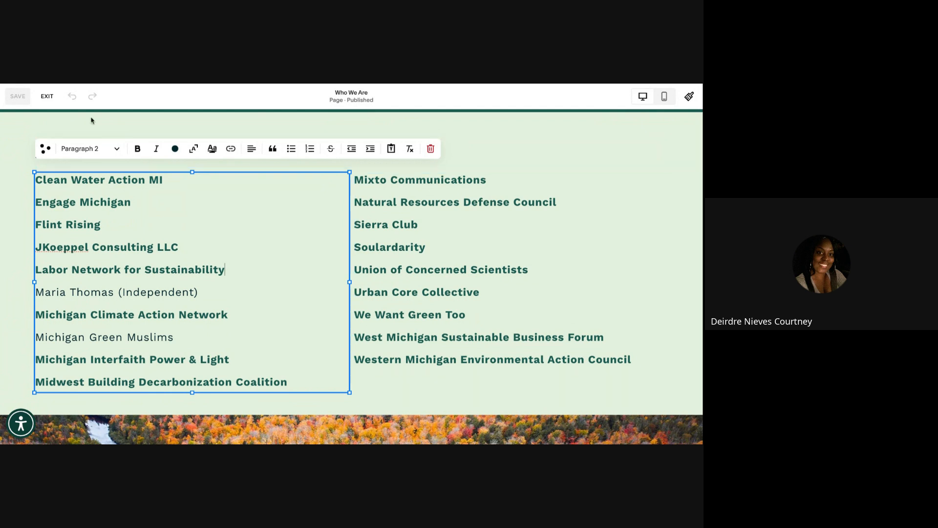
click(38, 96)
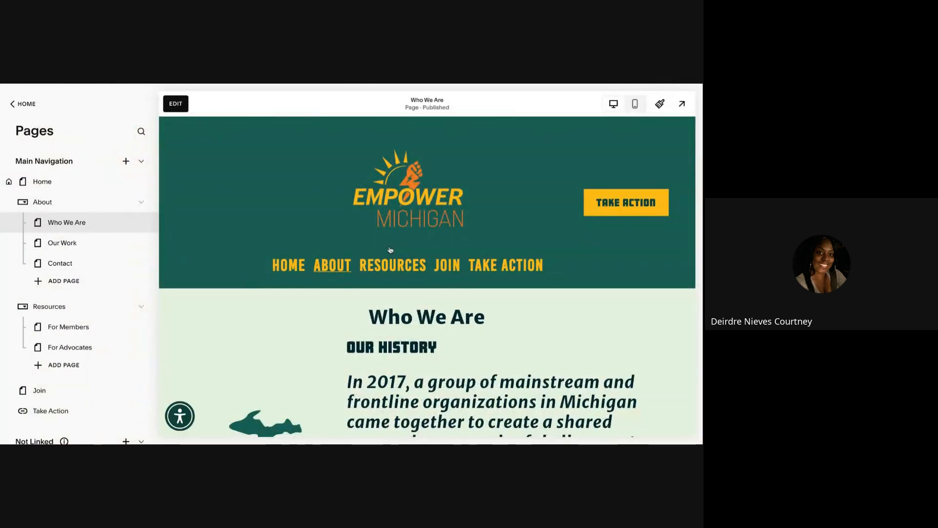
scroll(346, 268, down, 5)
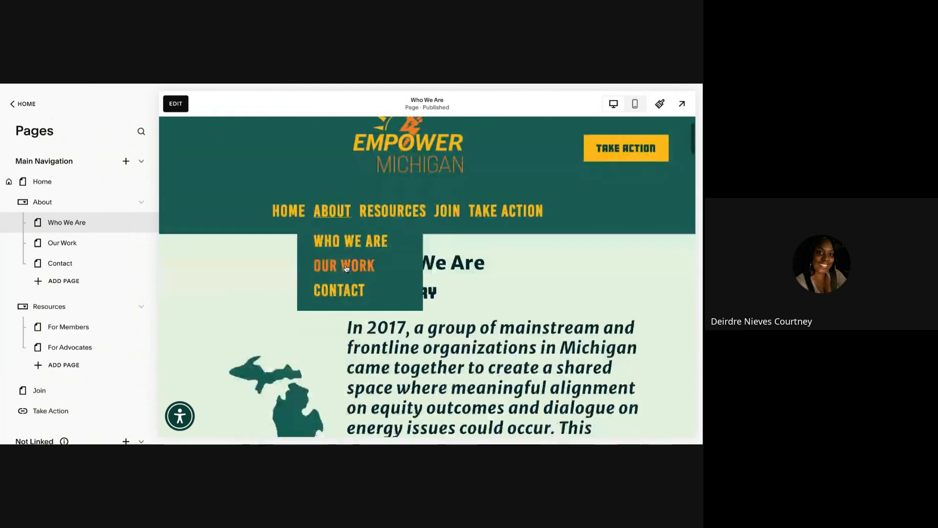
scroll(346, 268, up, 1)
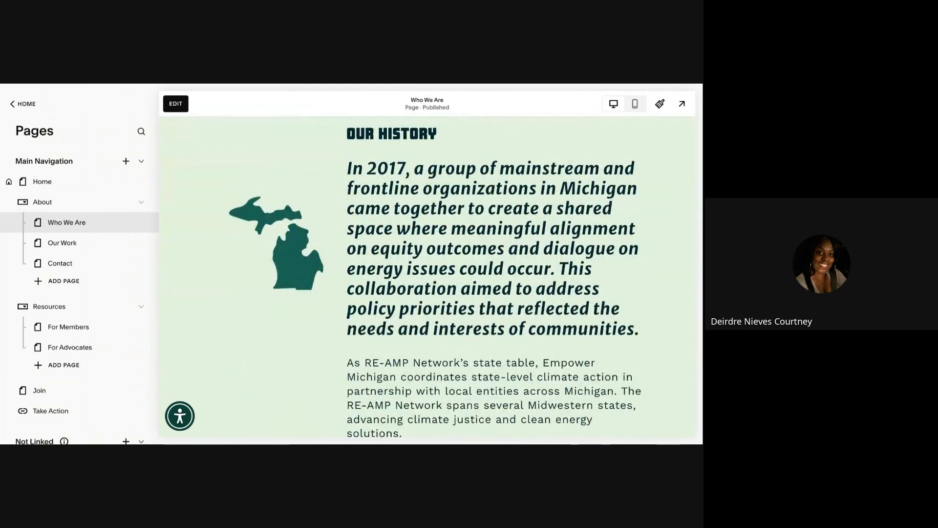
scroll(427, 276, down, 1)
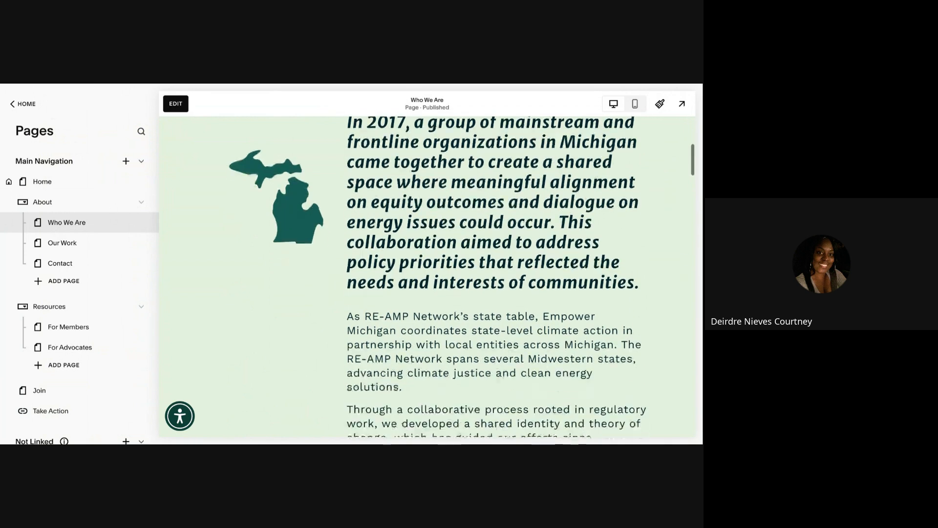
scroll(428, 276, down, 15)
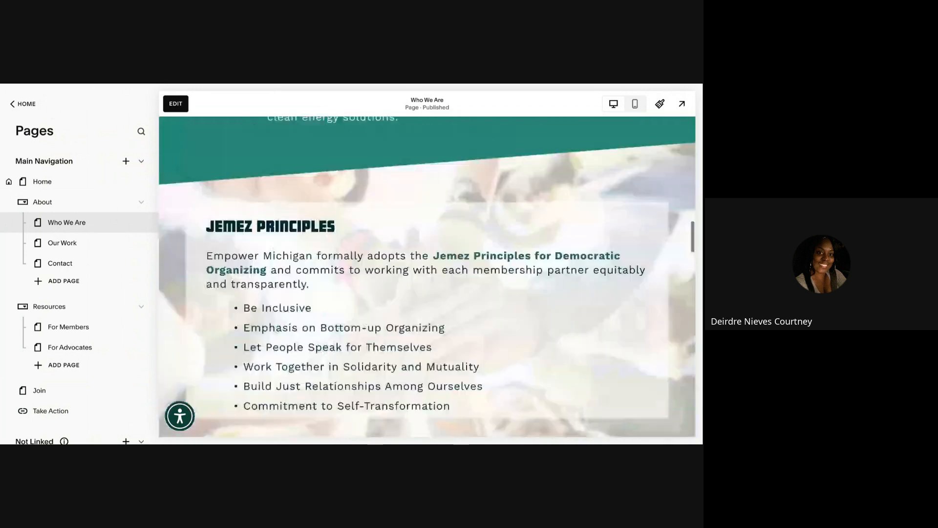
scroll(427, 277, up, 1)
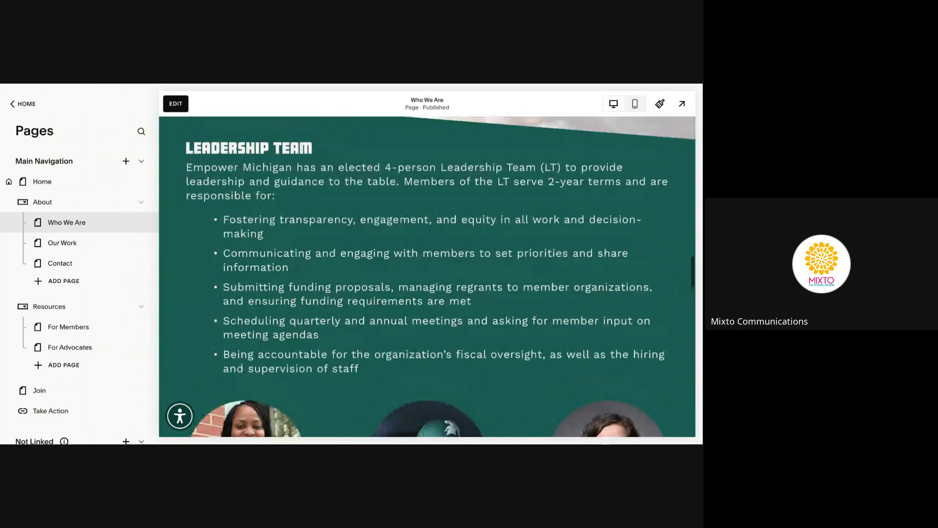
scroll(427, 276, down, 4)
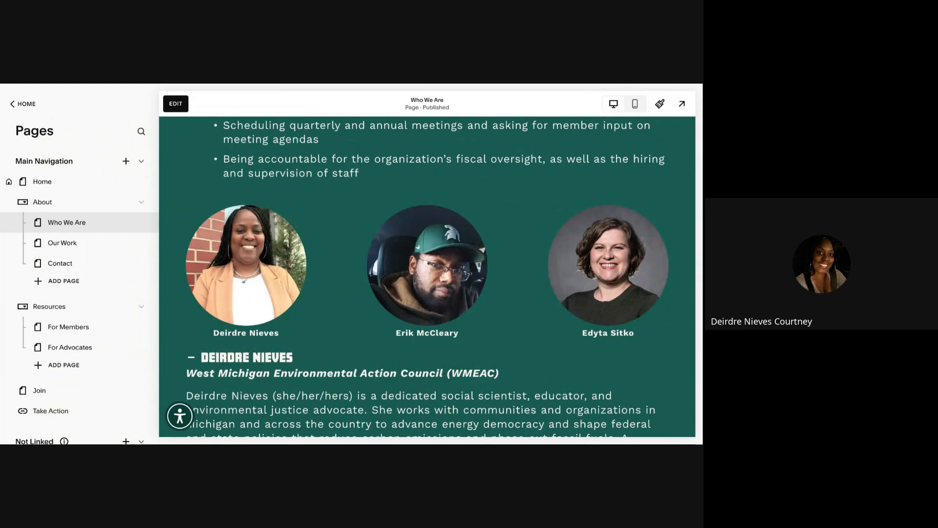
scroll(427, 277, down, 2)
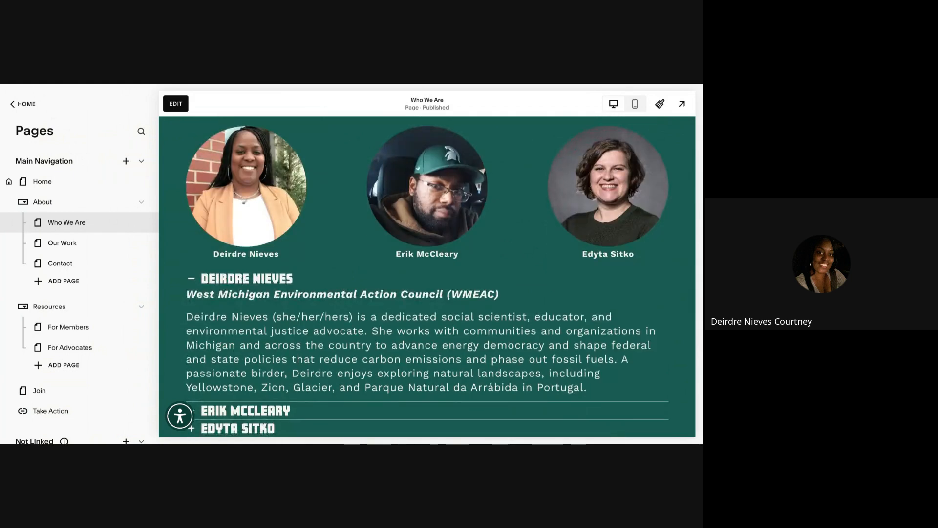
scroll(428, 276, down, 1)
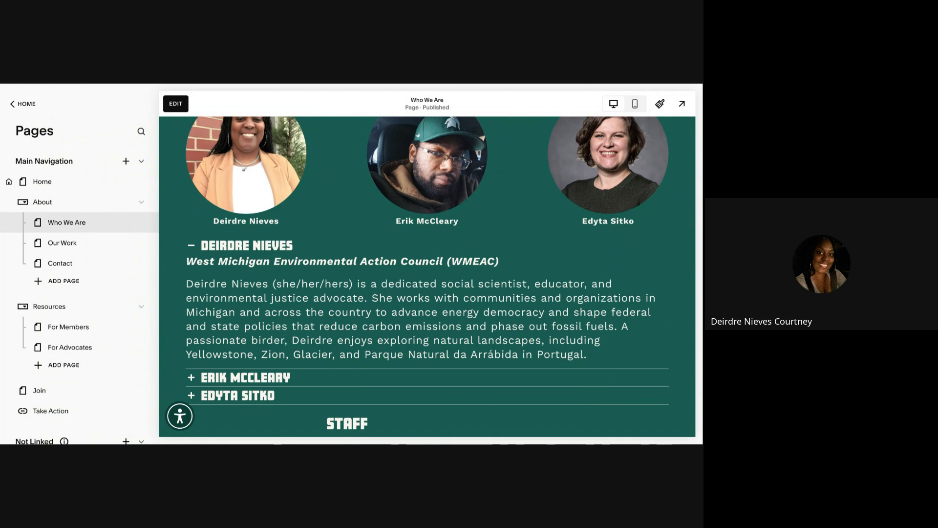
scroll(238, 201, up, 1)
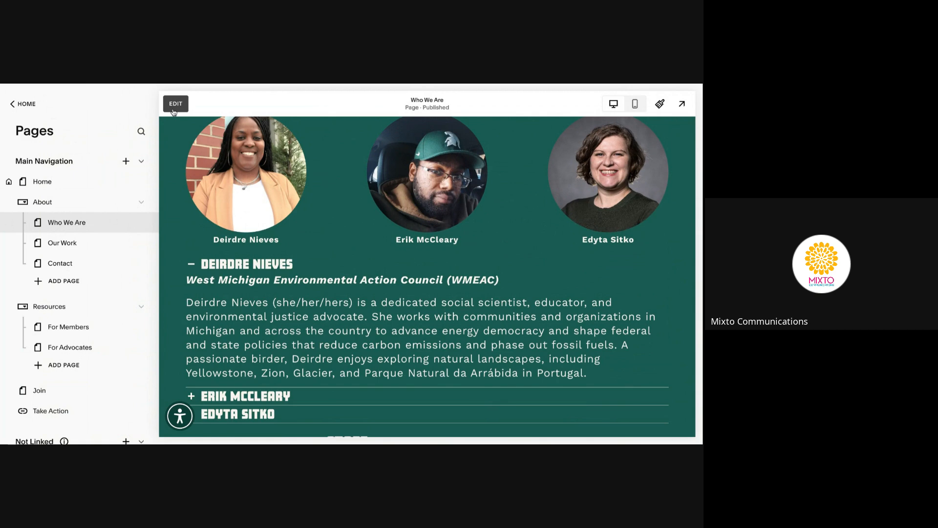
Reopen the Who We Are editor, edit the first leader's photo caption, and select the bios accordion
click(173, 111)
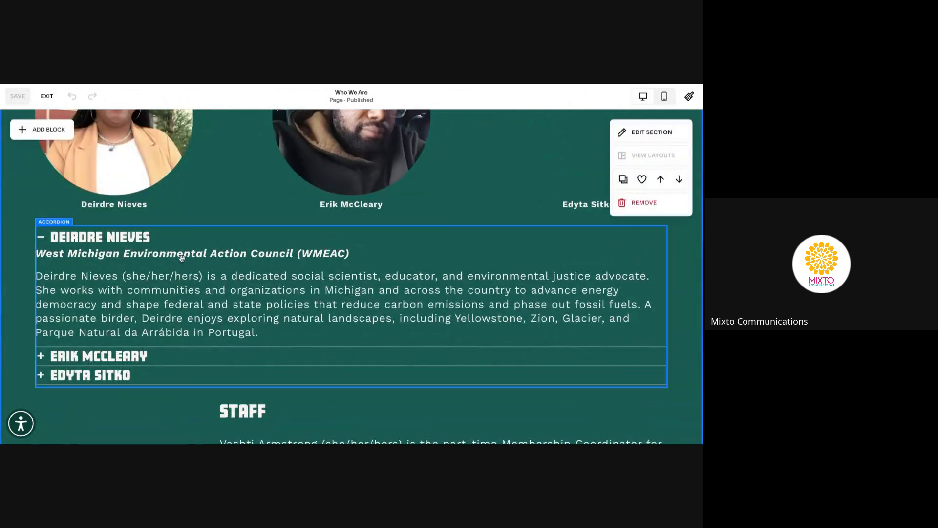
scroll(182, 259, up, 2)
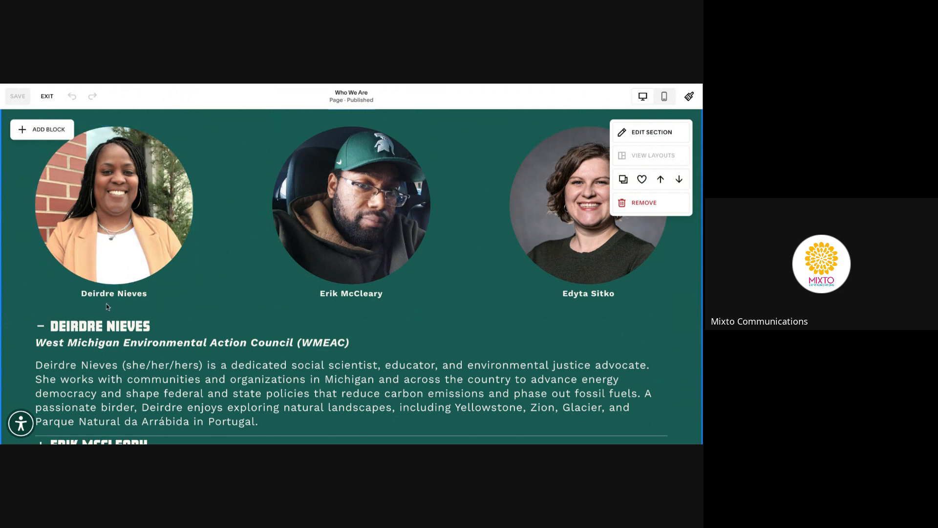
click(151, 294)
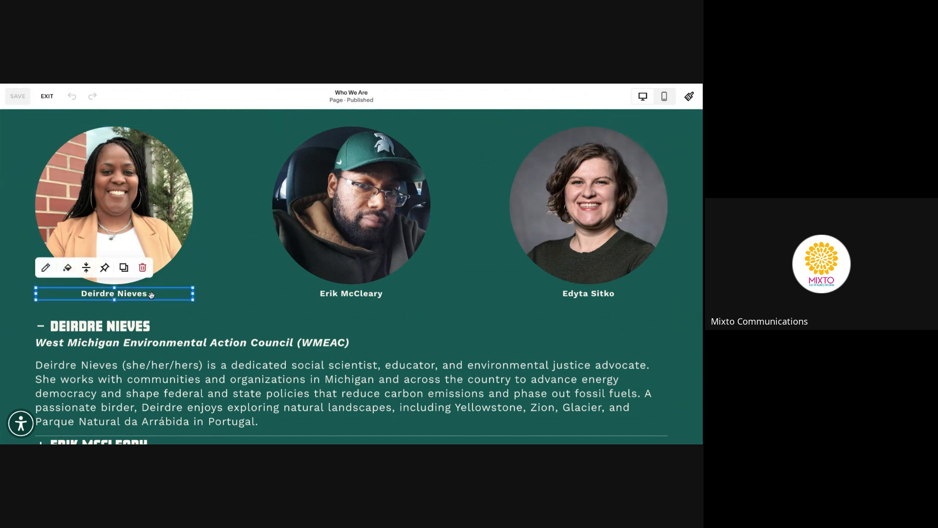
click(153, 294)
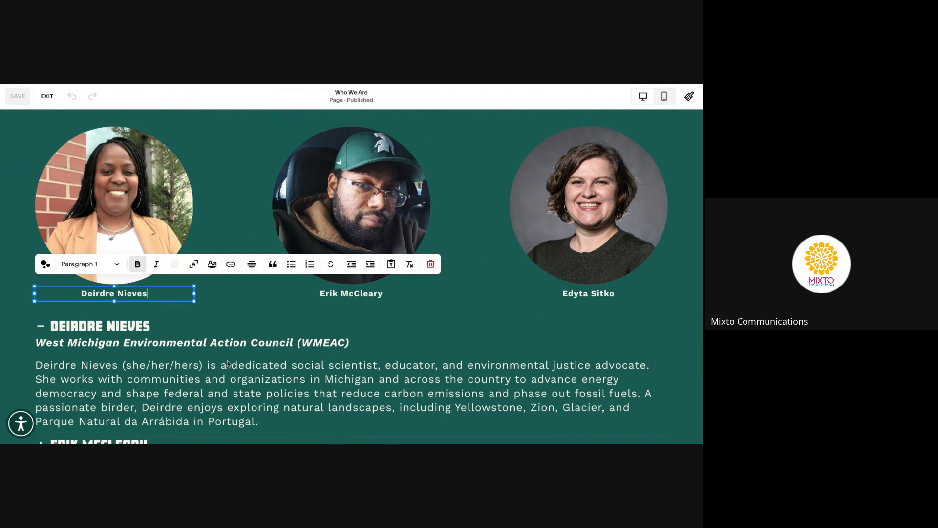
scroll(227, 362, down, 2)
click(253, 287)
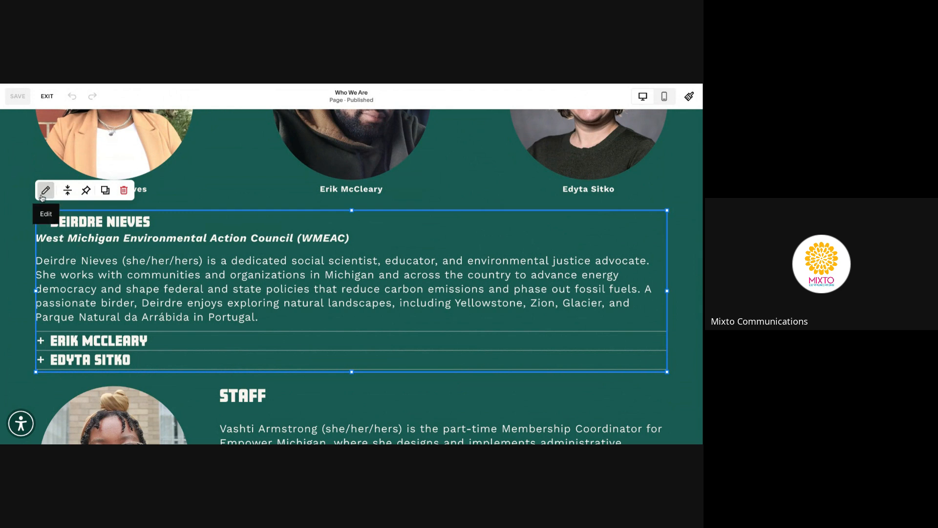
Inspect the first leader's accordion item title and description, then close the accordion settings
click(44, 195)
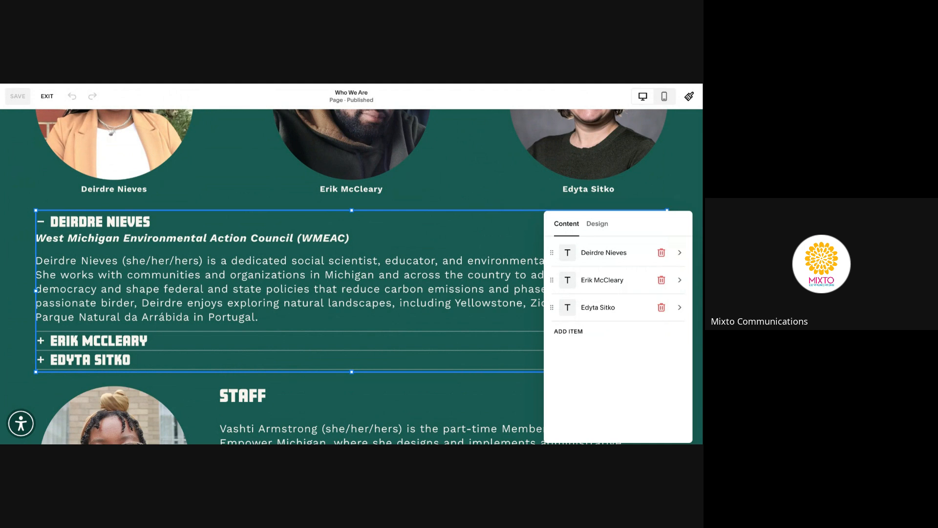
click(680, 253)
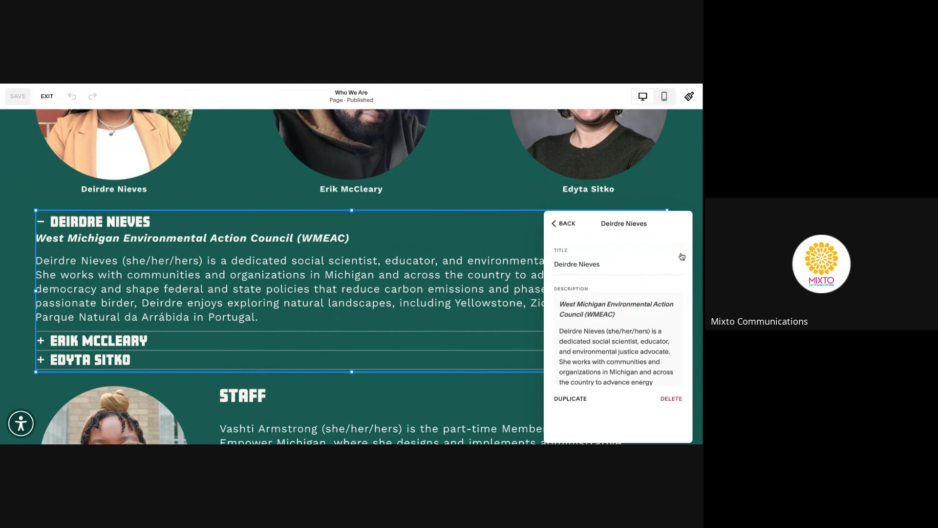
click(601, 265)
scroll(644, 365, down, 2)
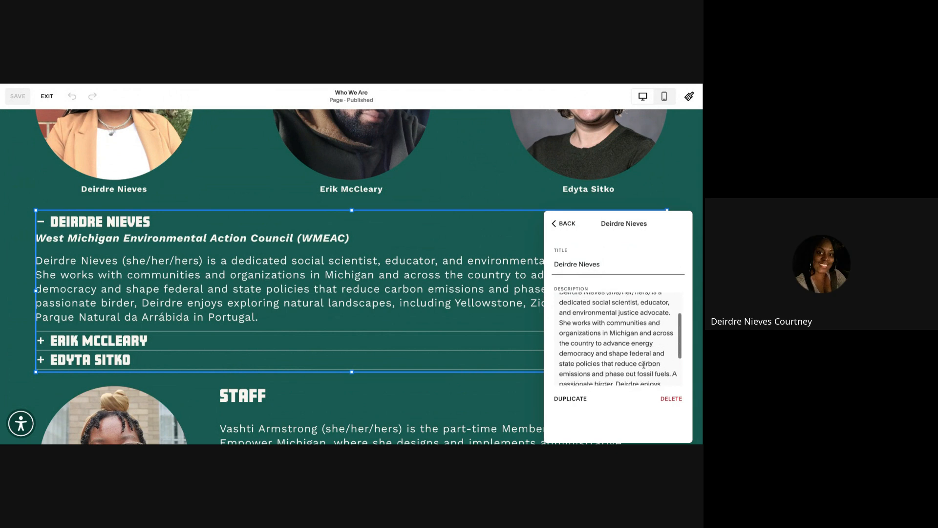
scroll(606, 315, up, 2)
click(605, 308)
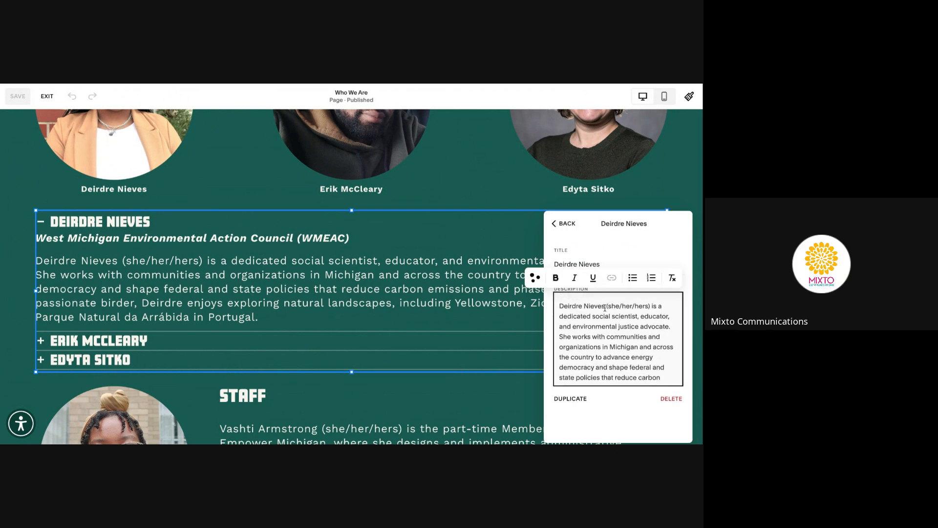
click(565, 226)
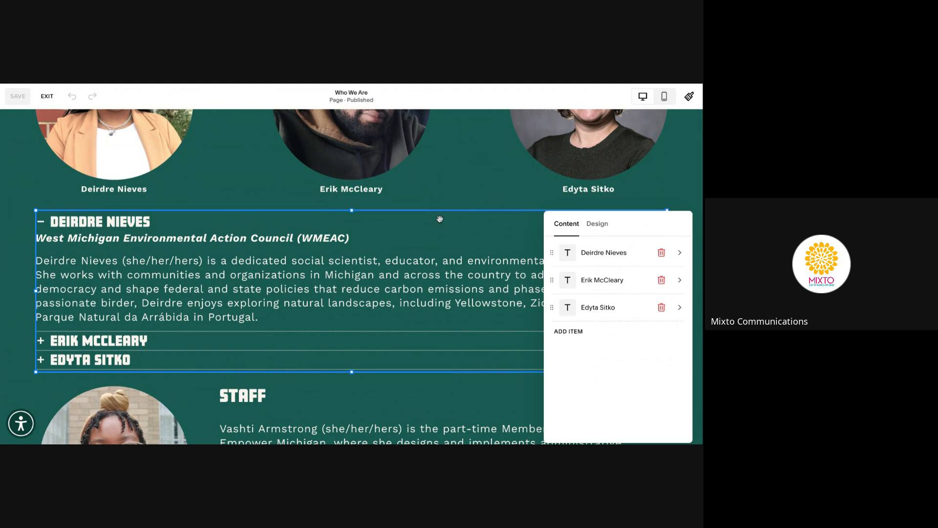
scroll(440, 219, down, 1)
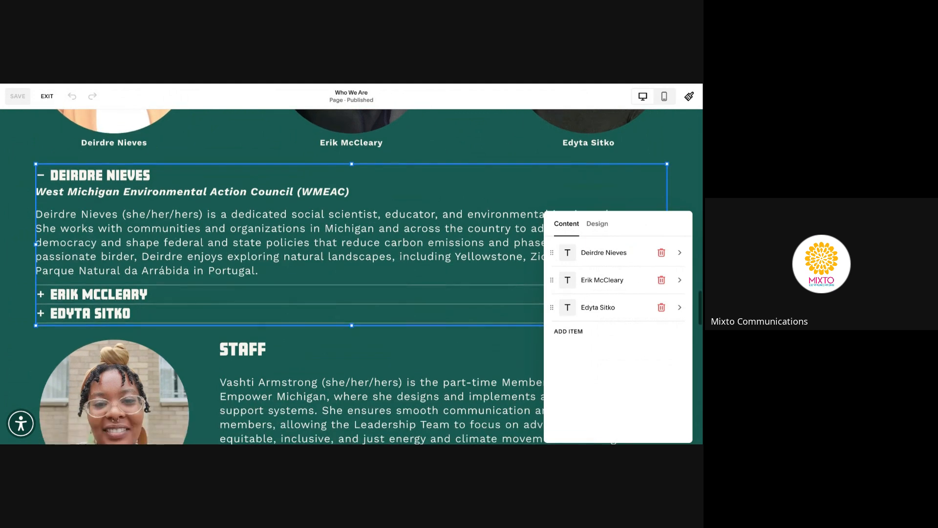
click(480, 142)
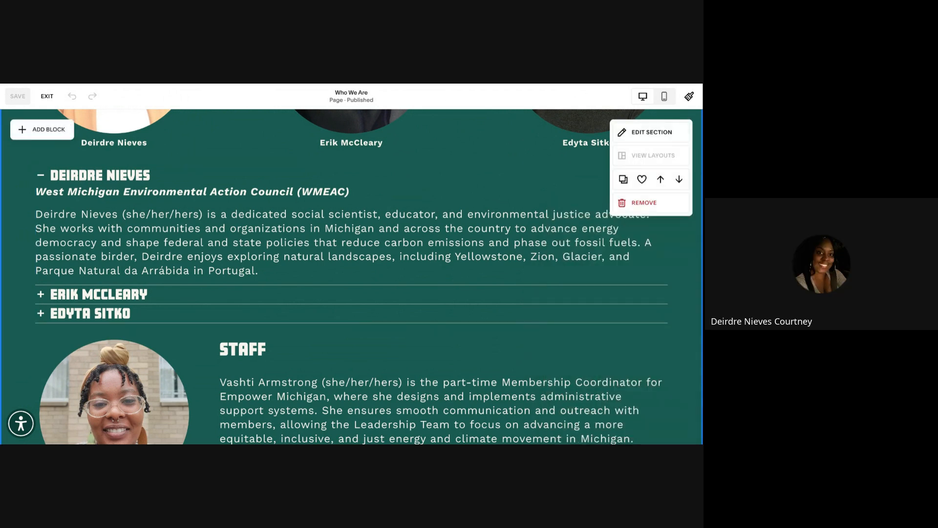
Select the leftmost leadership portrait and open its image settings
scroll(116, 243, up, 3)
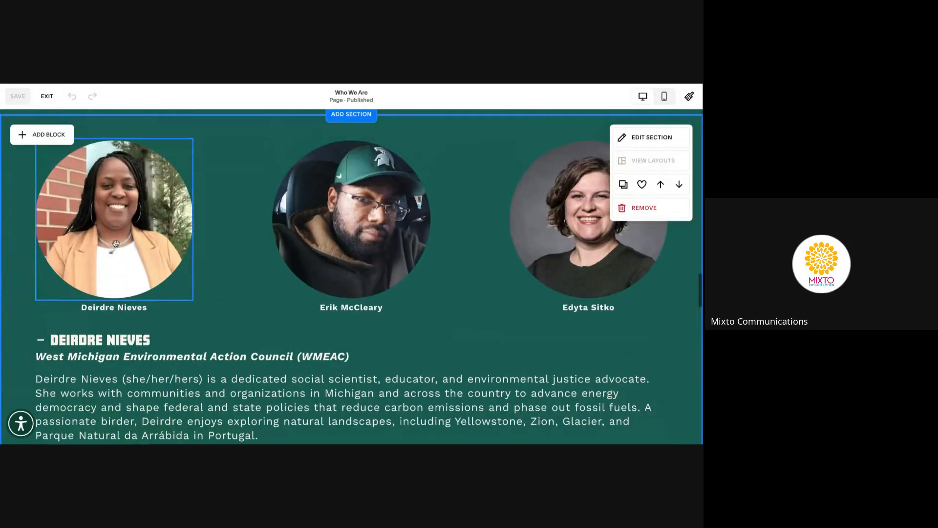
click(109, 212)
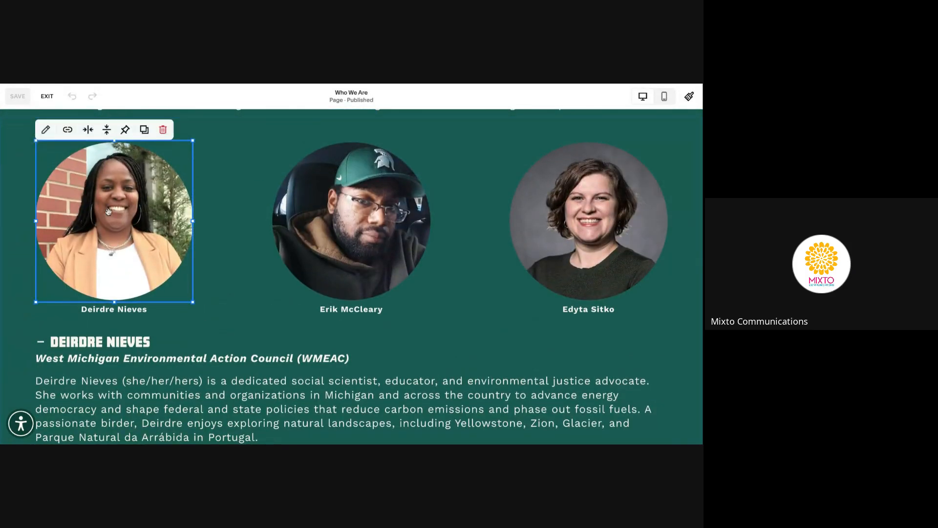
click(46, 130)
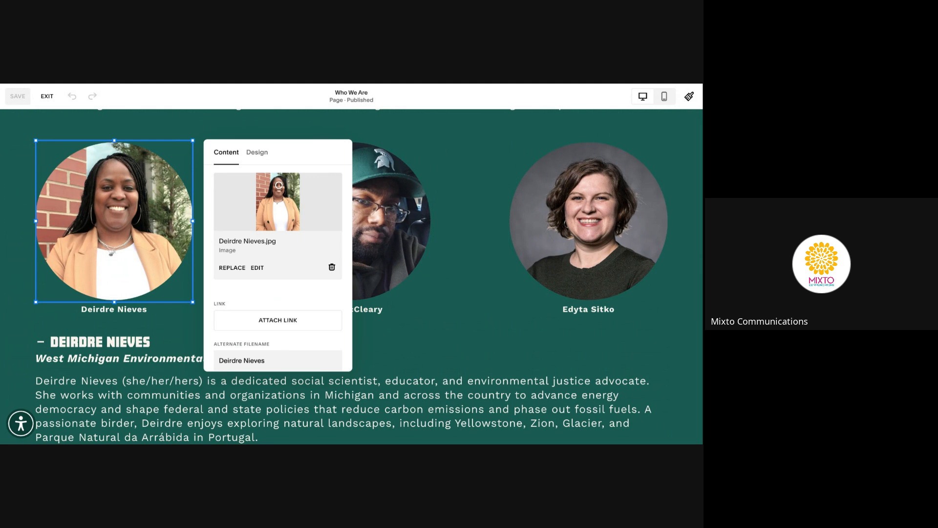
click(232, 267)
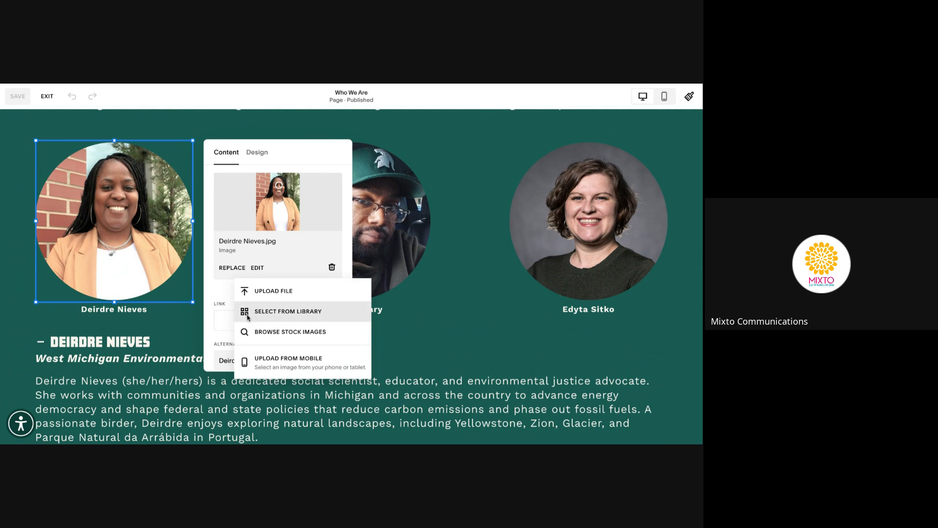
click(272, 332)
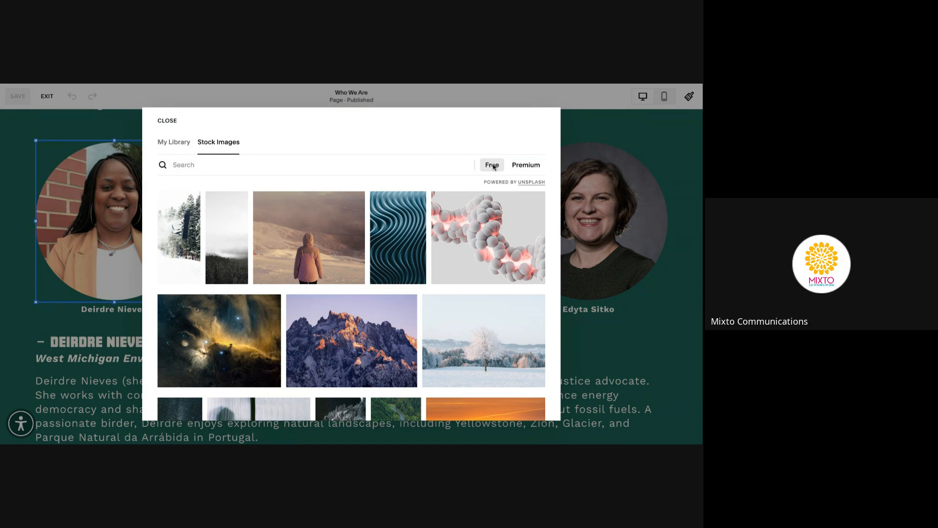
click(168, 121)
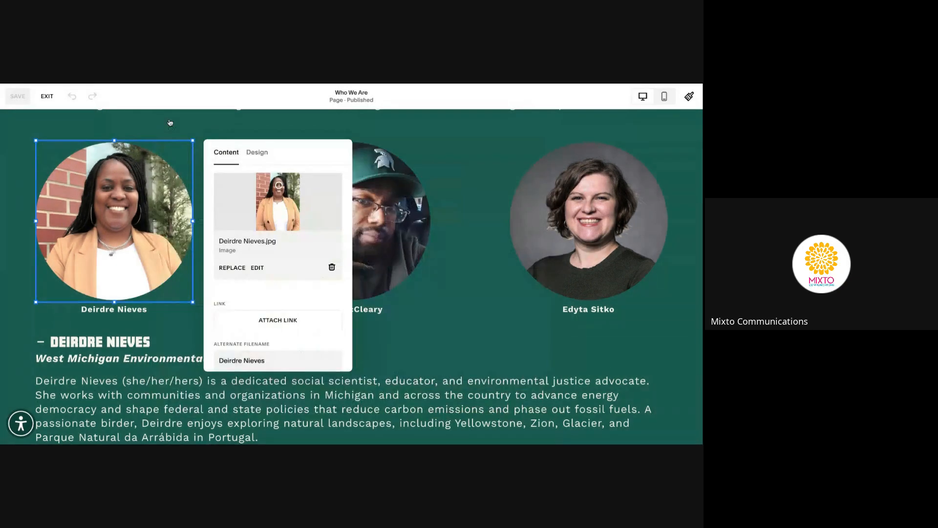
click(232, 270)
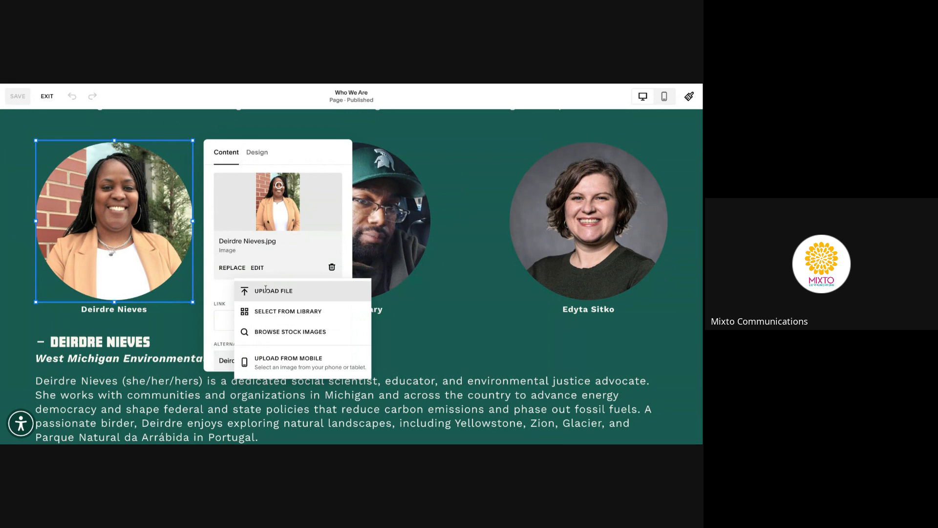
click(244, 293)
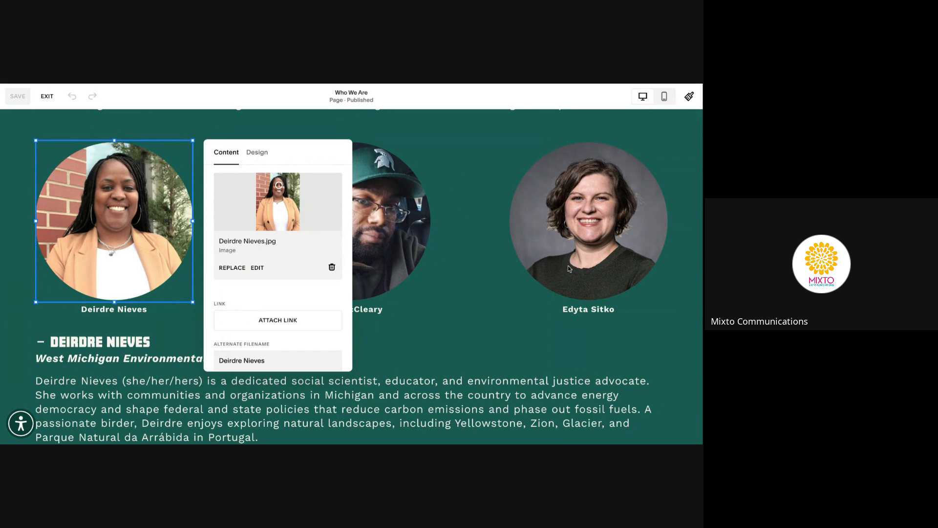
Review the first portrait's alt text, which describes her smiling in hoop earrings before a tree, then close its image settings
scroll(248, 289, down, 3)
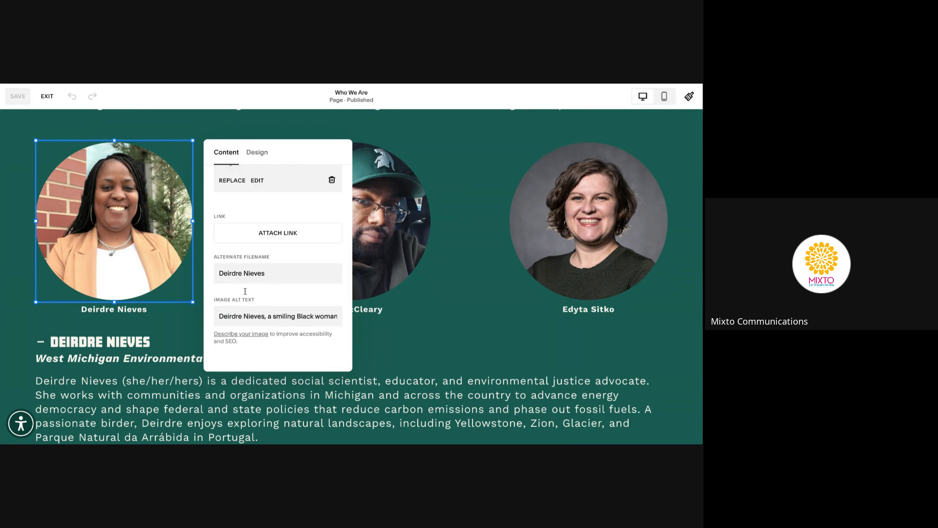
click(271, 320)
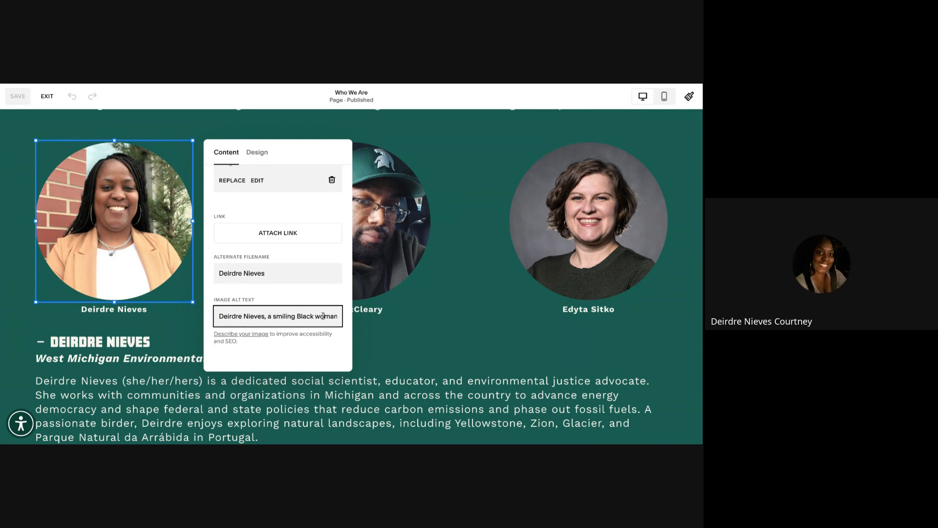
drag(323, 316, 378, 322)
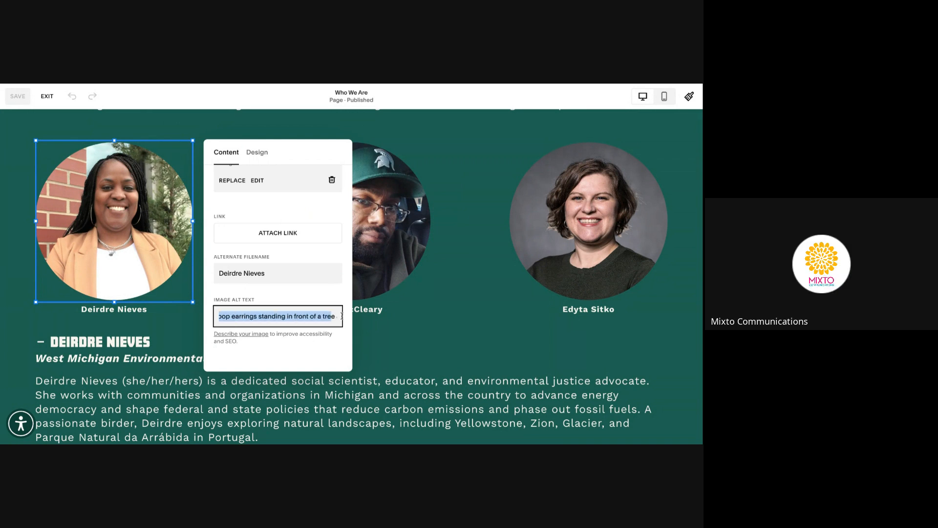
click(378, 322)
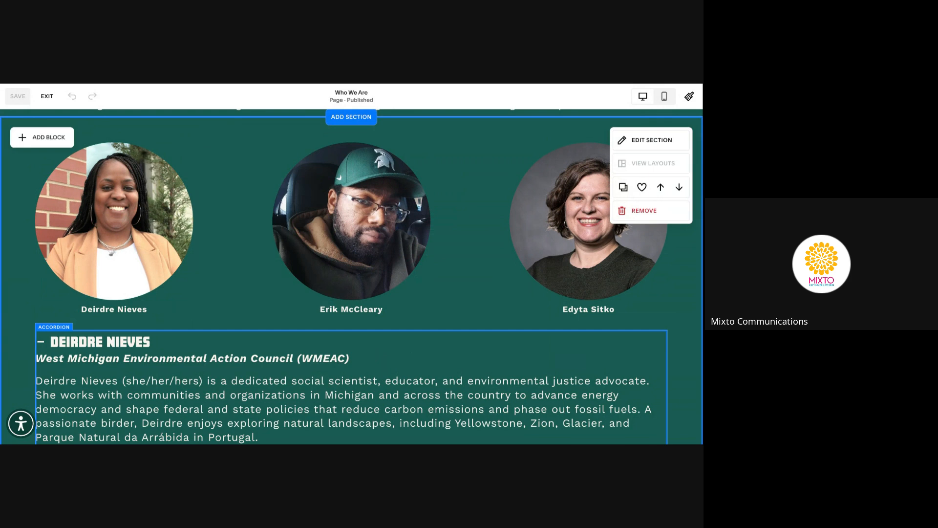
scroll(352, 277, down, 2)
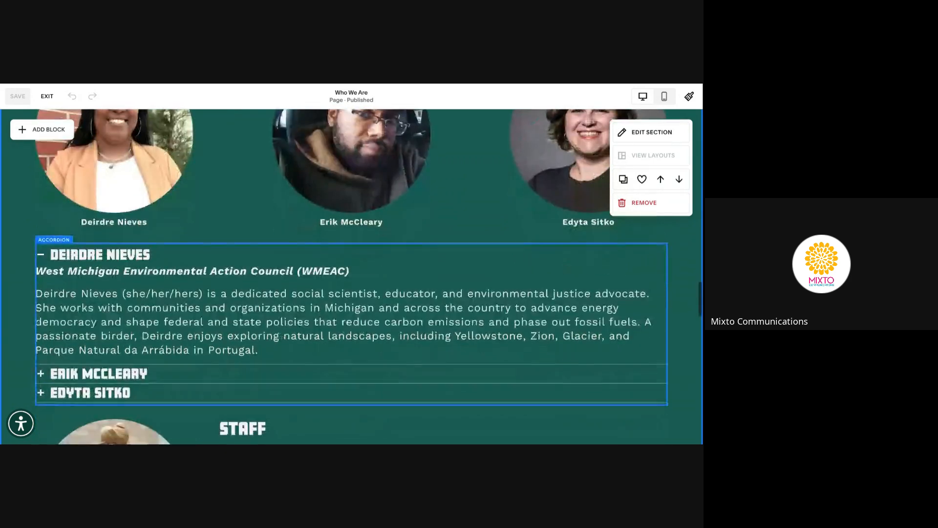
scroll(352, 277, down, 5)
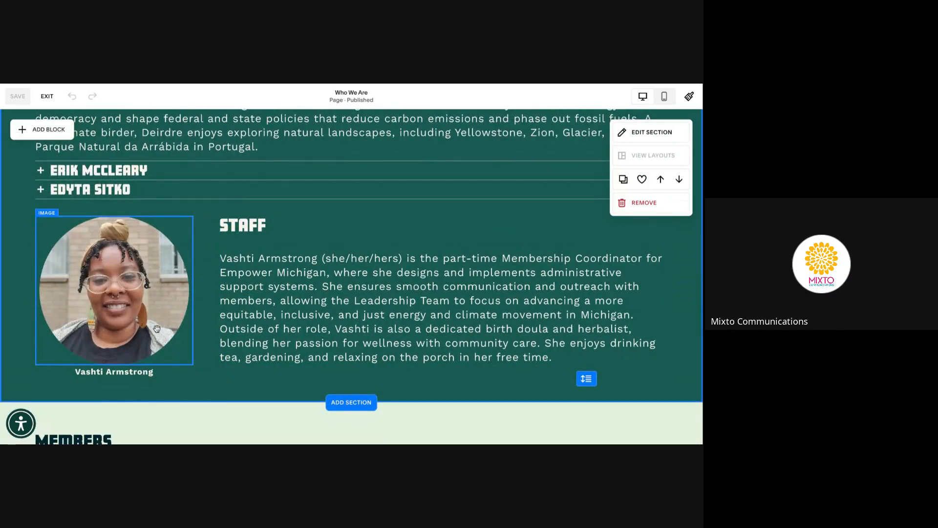
scroll(304, 327, down, 2)
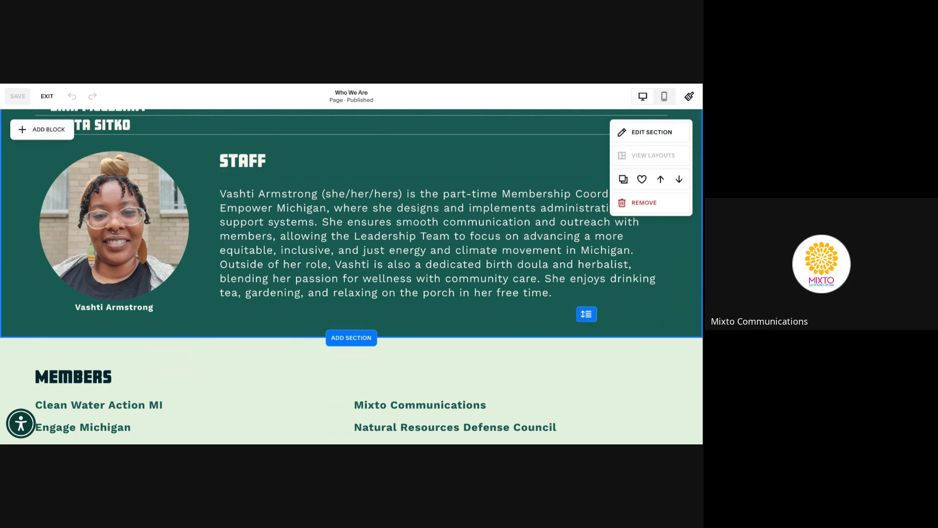
scroll(301, 181, up, 4)
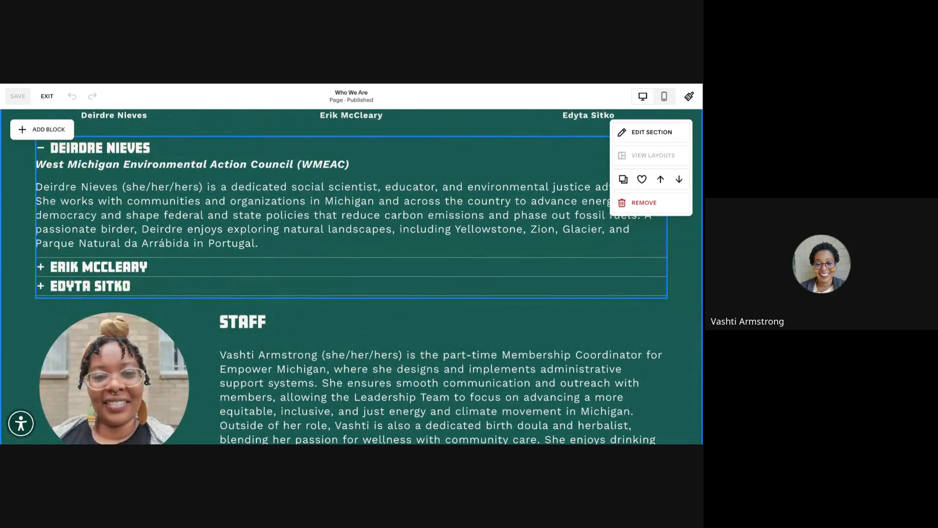
scroll(352, 278, down, 1)
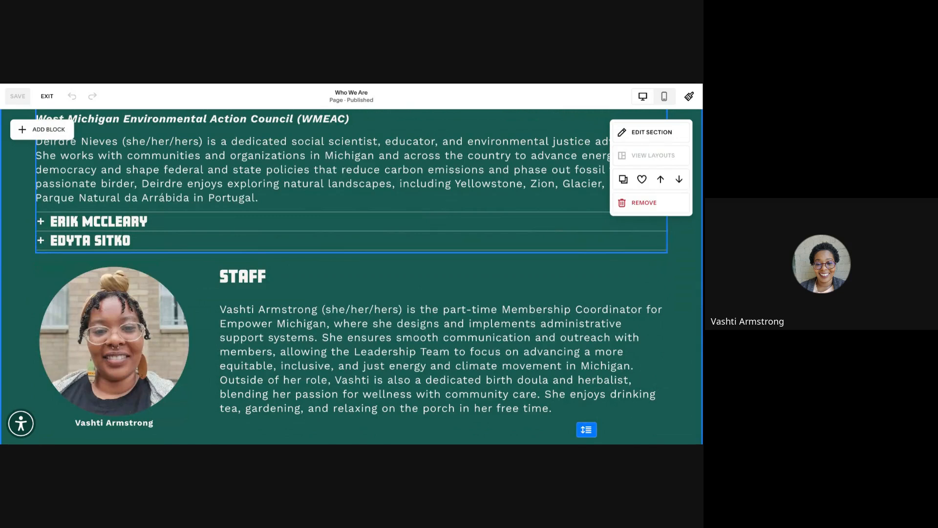
scroll(352, 245, up, 5)
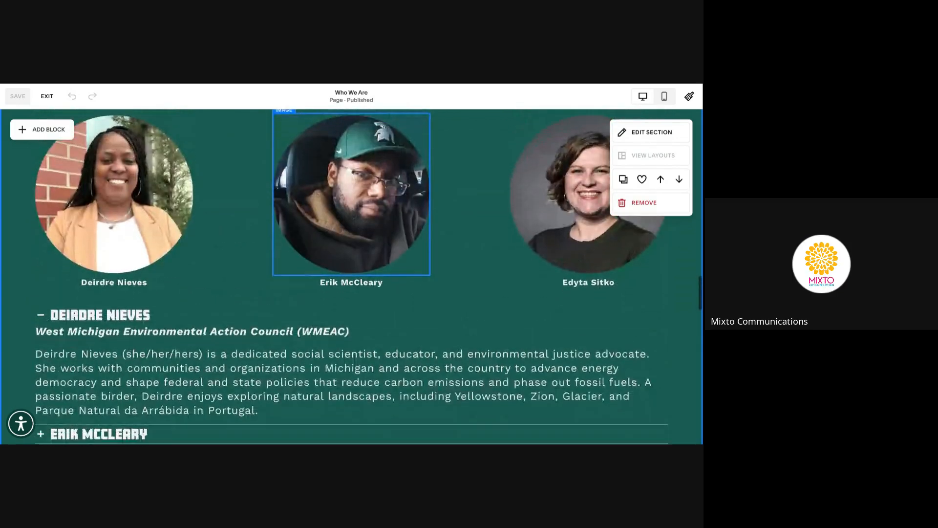
Exit the Who We Are editor and open the Sandbox page under Client Resources
click(47, 96)
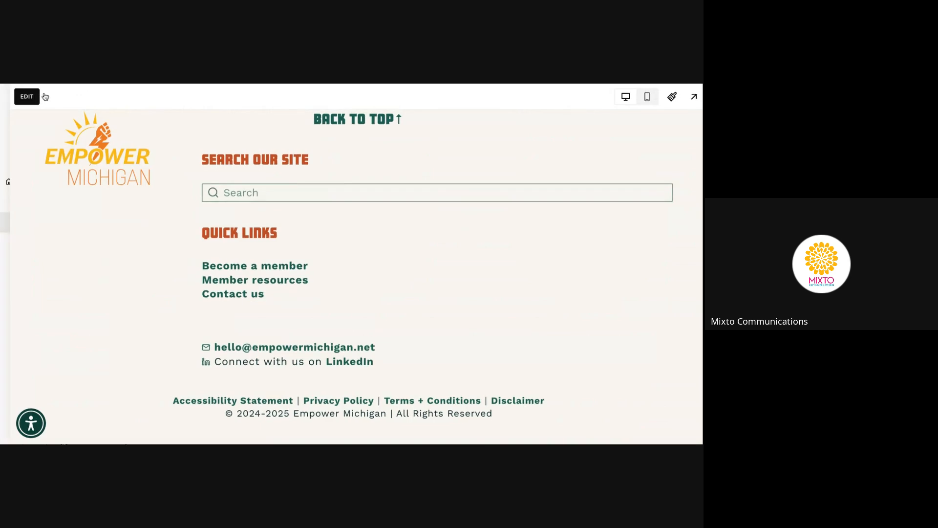
scroll(92, 273, down, 7)
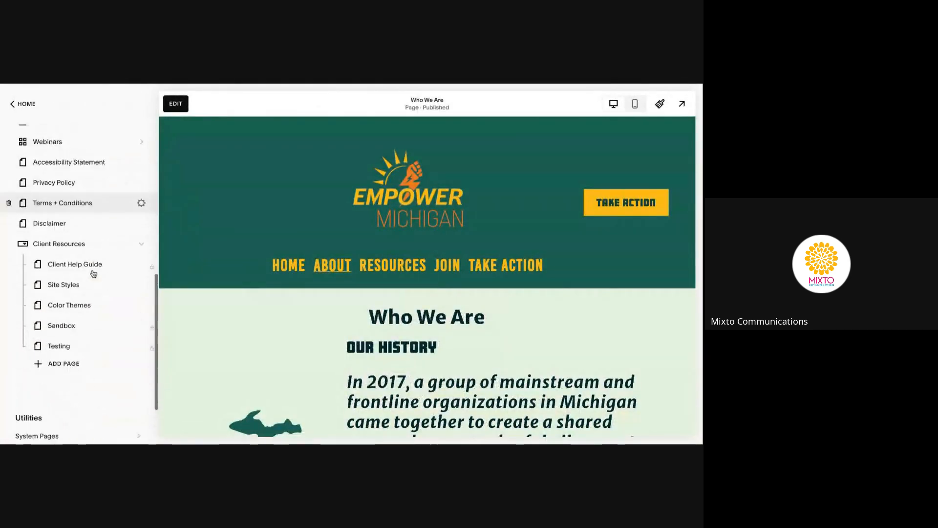
scroll(93, 273, down, 1)
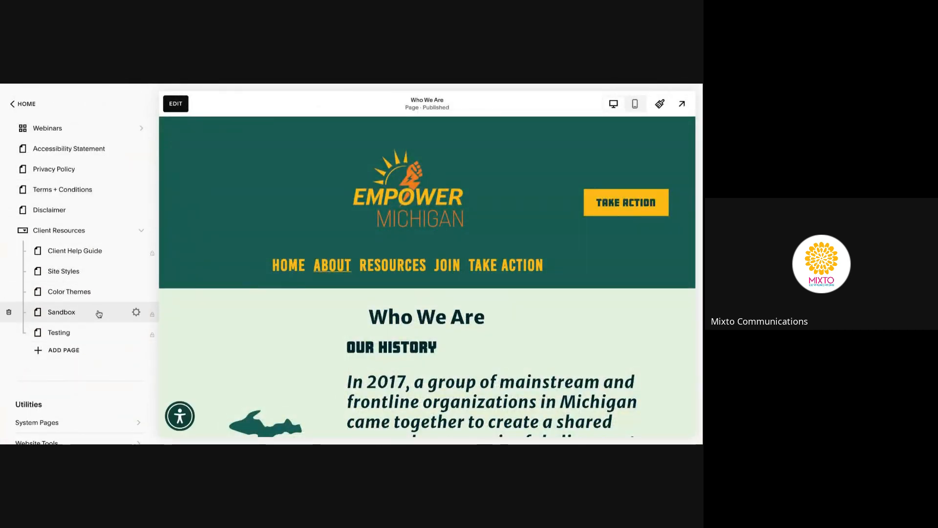
click(99, 314)
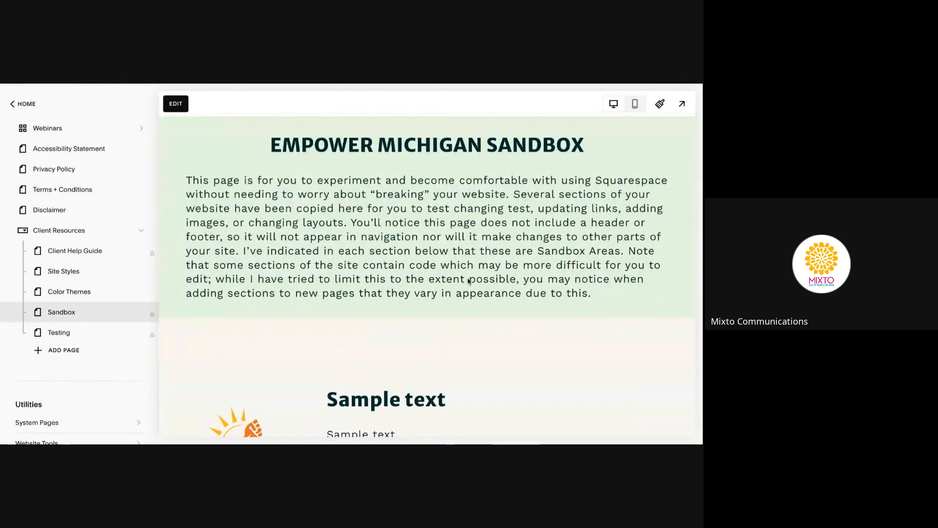
Start editing the Sandbox page and scroll down to its Leadership Team row
scroll(468, 281, down, 20)
click(185, 110)
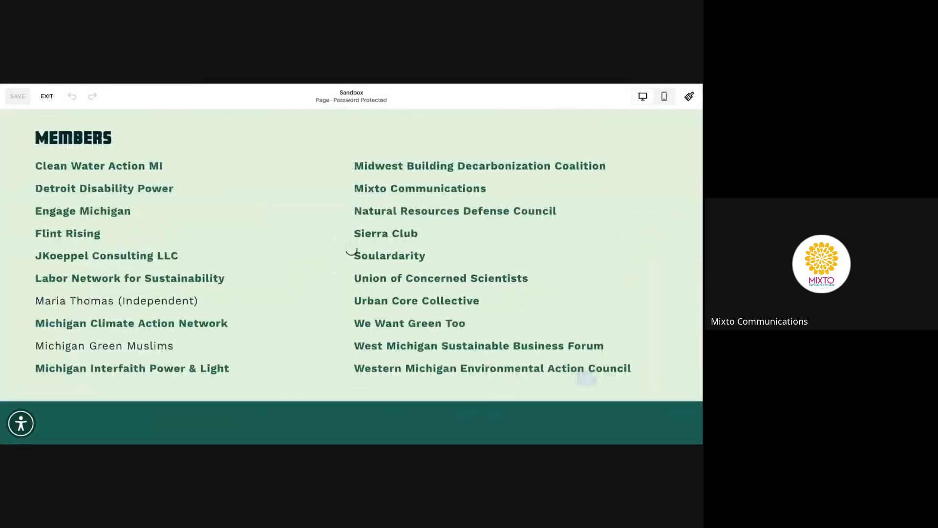
scroll(352, 250, up, 15)
scroll(351, 249, down, 10)
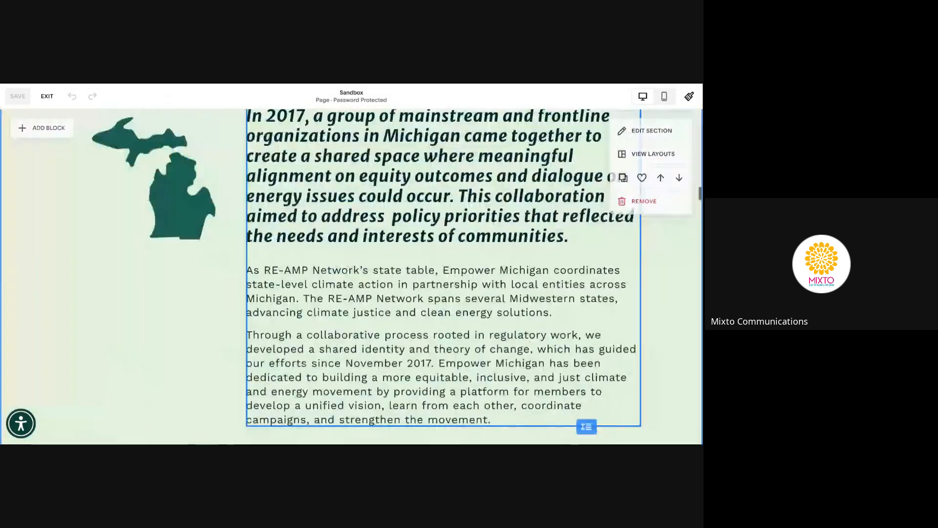
scroll(351, 250, down, 15)
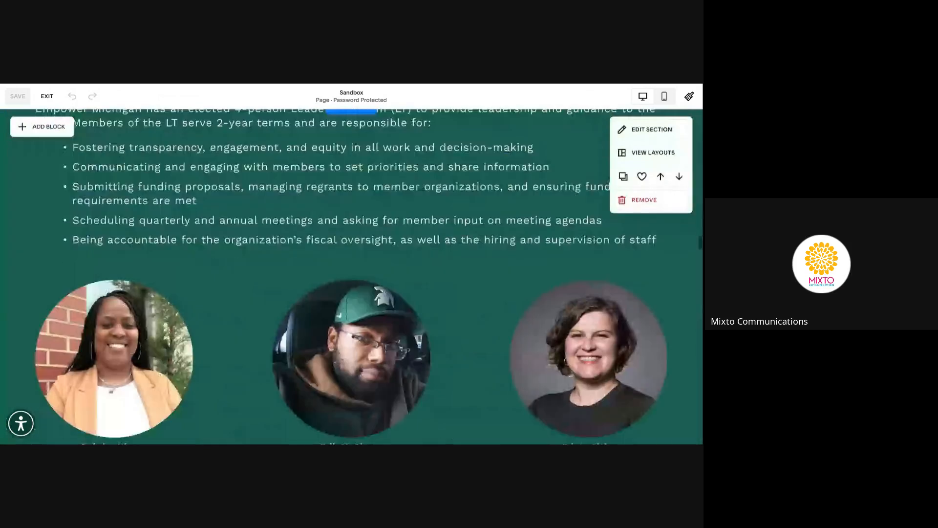
scroll(66, 150, down, 3)
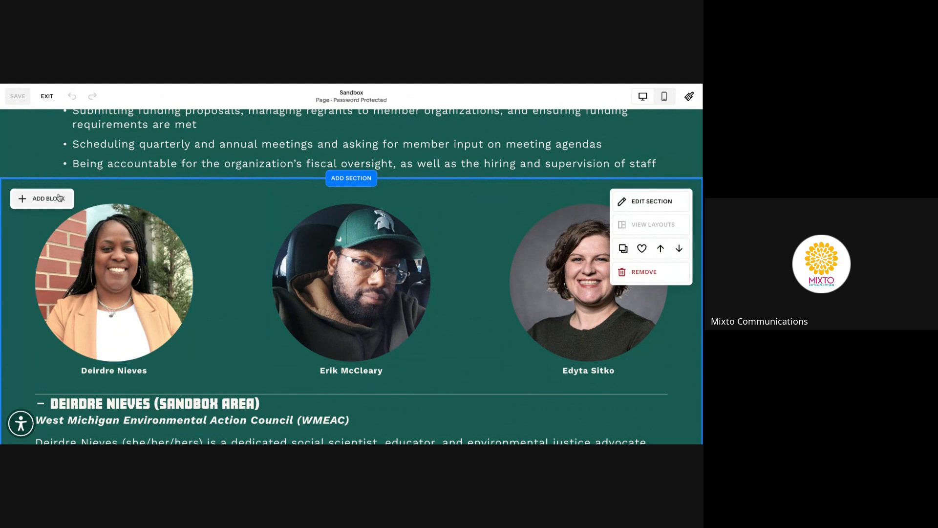
scroll(342, 245, down, 1)
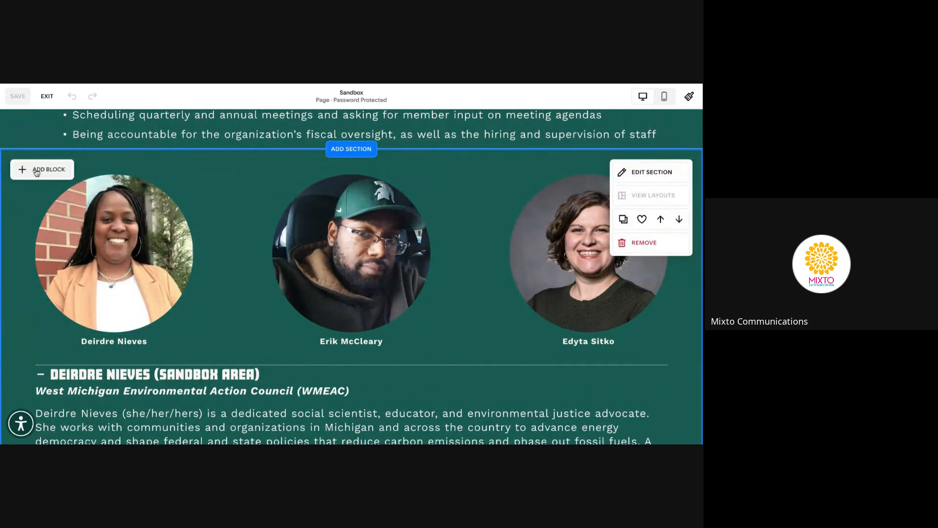
Duplicate the right-hand leadership portrait together with its name caption
click(35, 171)
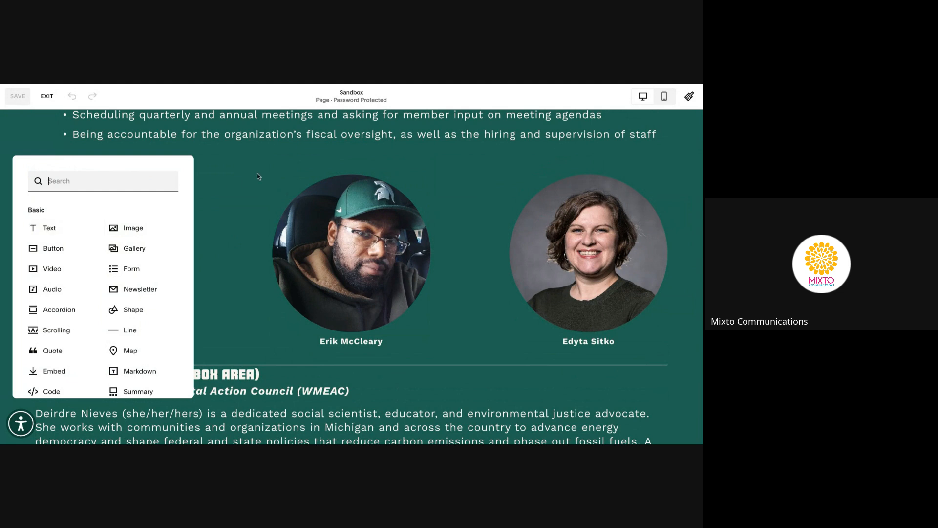
click(258, 176)
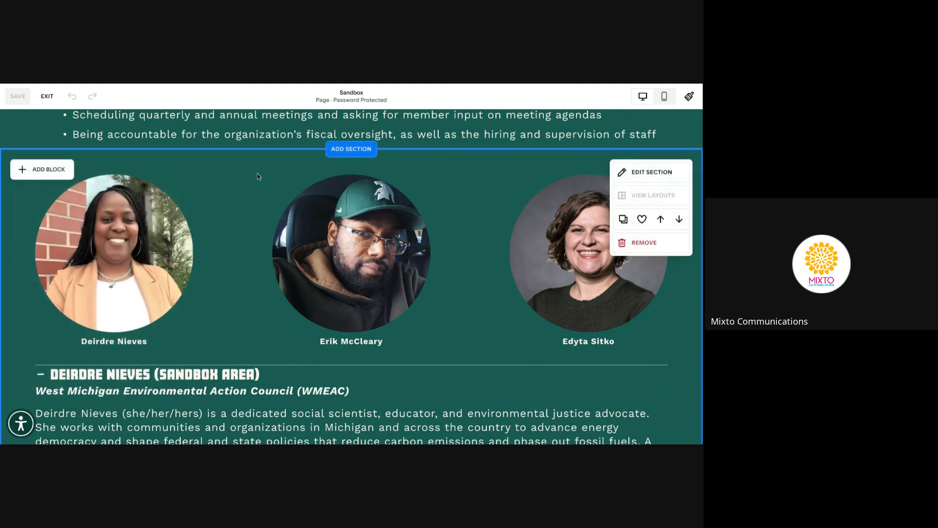
click(562, 250)
shift+click(584, 345)
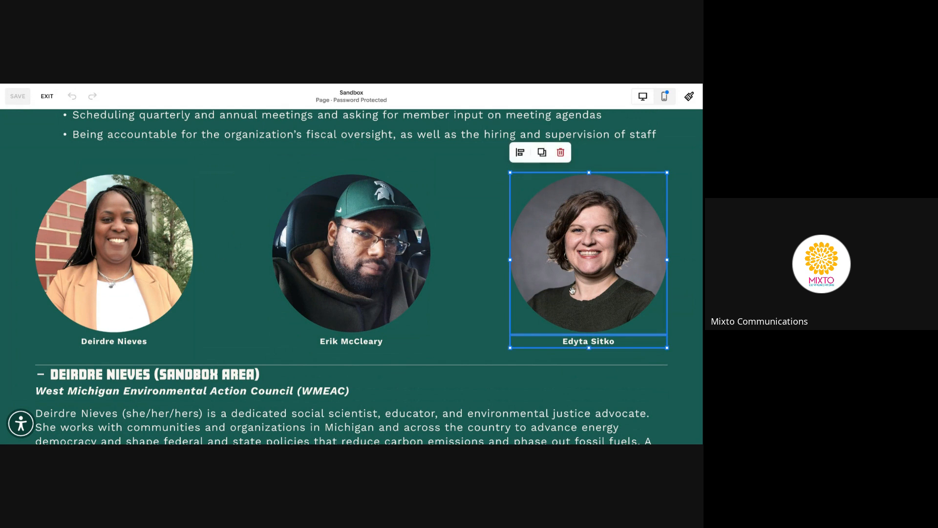
click(541, 152)
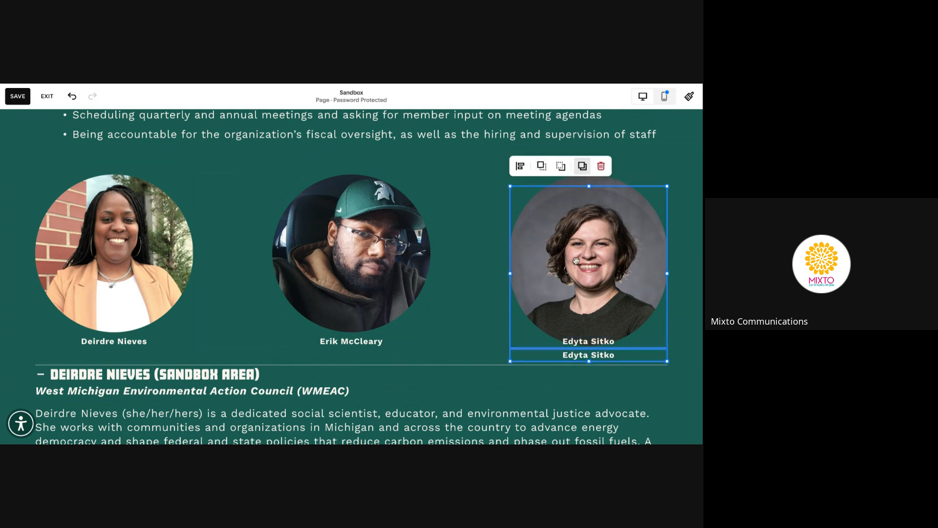
Move the green-cap man's photo and caption into the second column and the duplicate portrait into the third
click(379, 284)
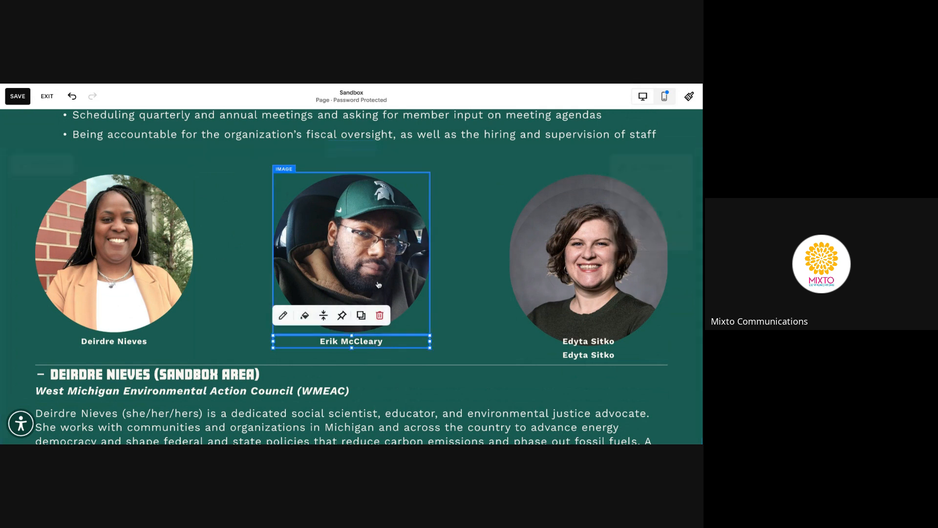
drag(379, 285, 371, 282)
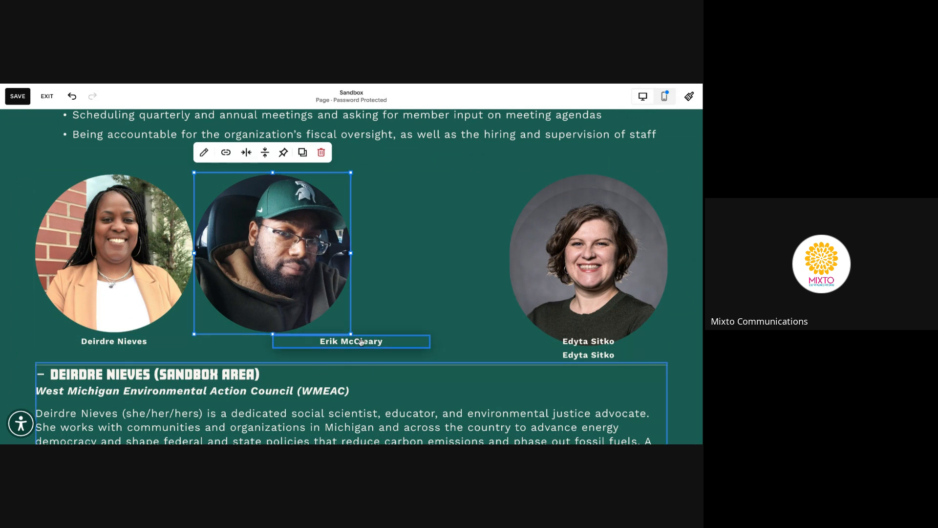
drag(362, 341, 360, 339)
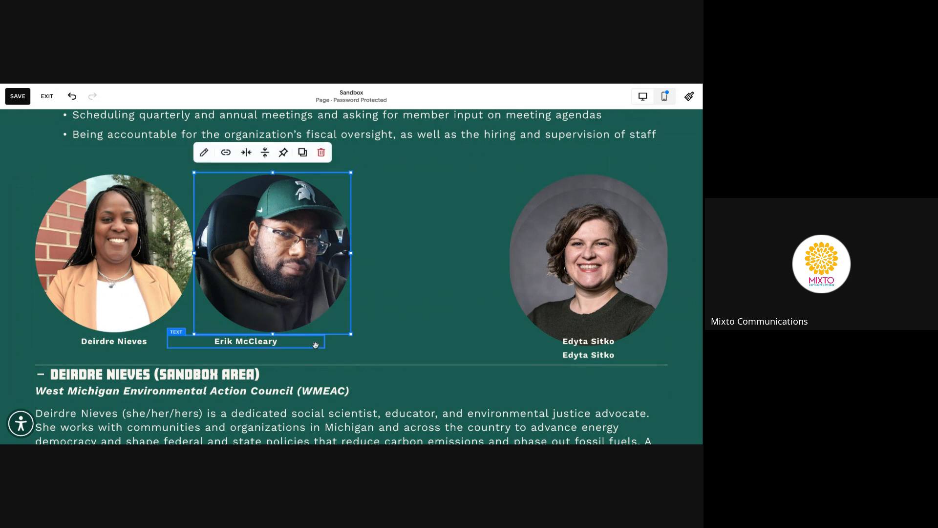
drag(314, 344, 340, 342)
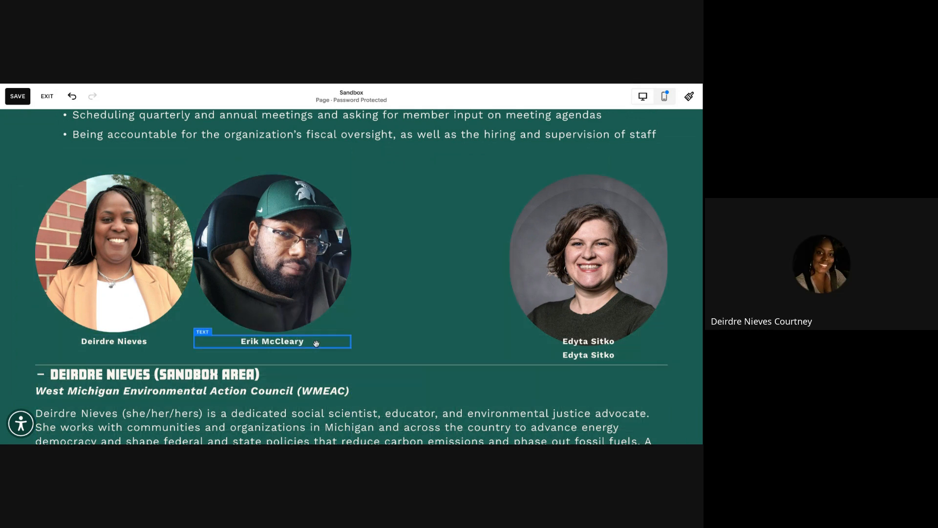
click(588, 245)
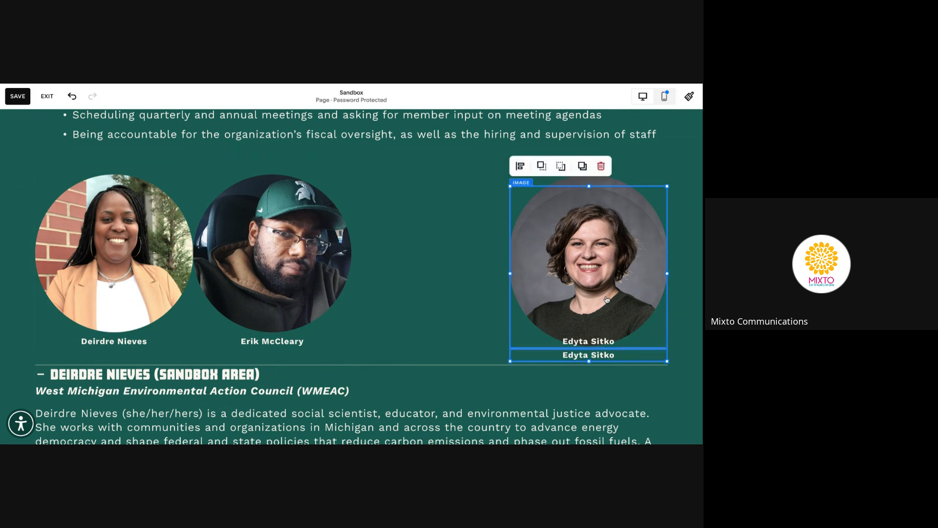
drag(635, 293, 503, 324)
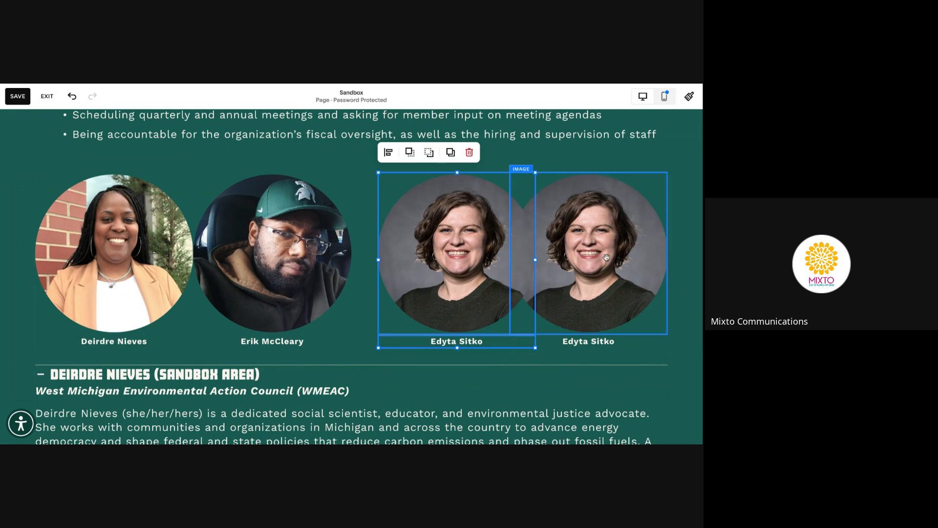
drag(424, 232, 415, 253)
click(521, 358)
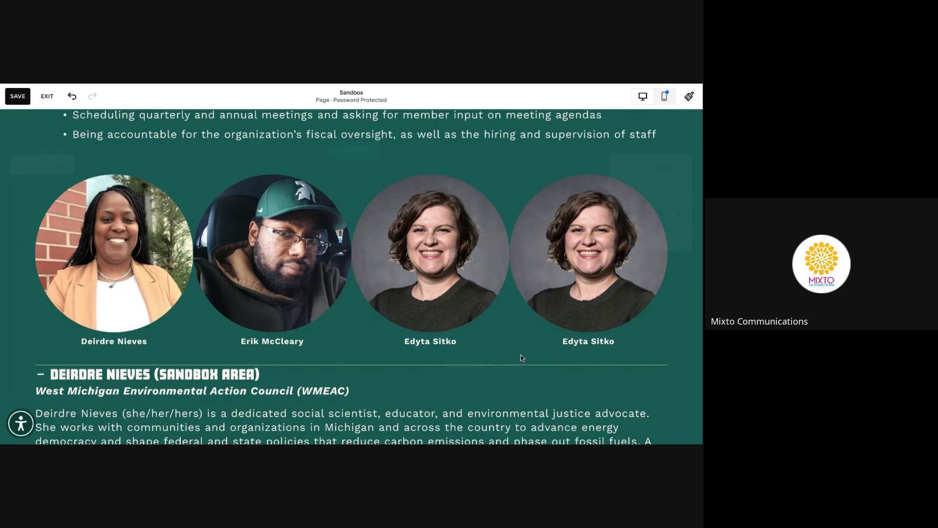
Shrink each of the four leadership portraits to a smaller size
click(134, 246)
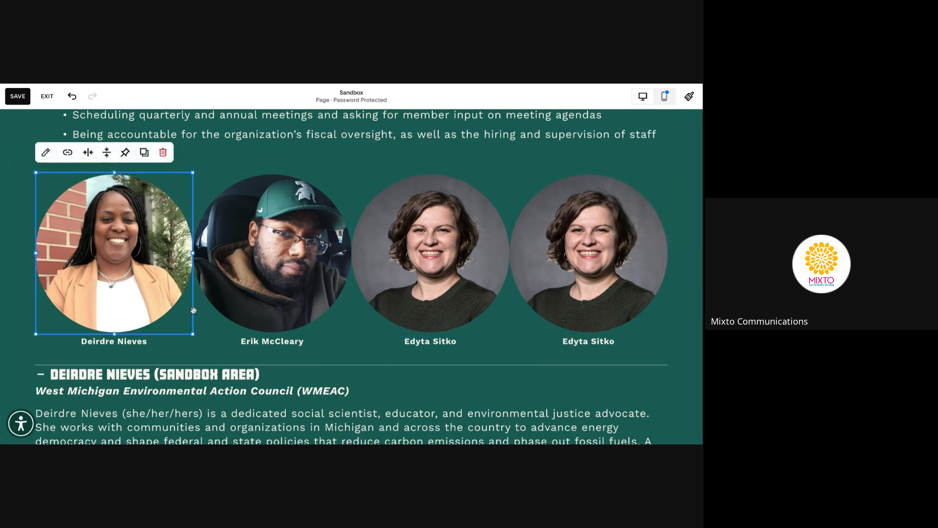
drag(193, 333, 175, 319)
click(274, 313)
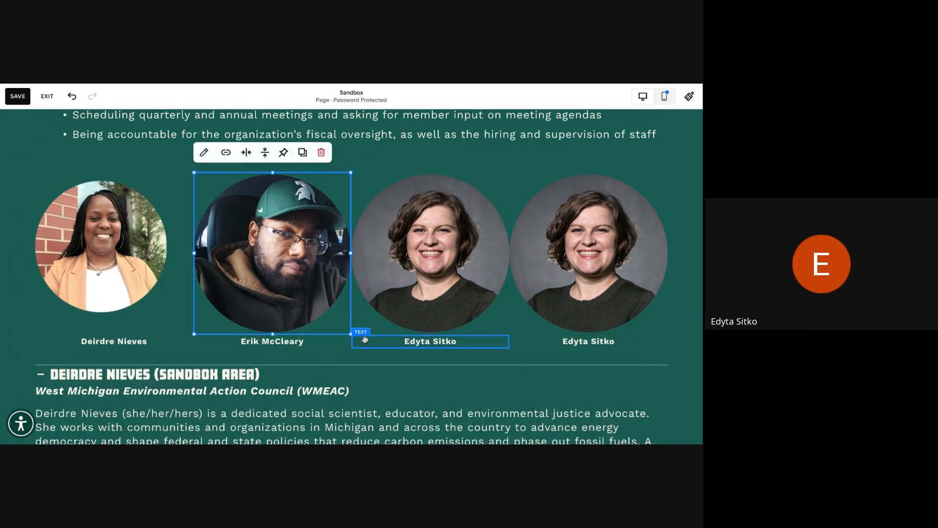
drag(351, 336, 324, 321)
click(448, 294)
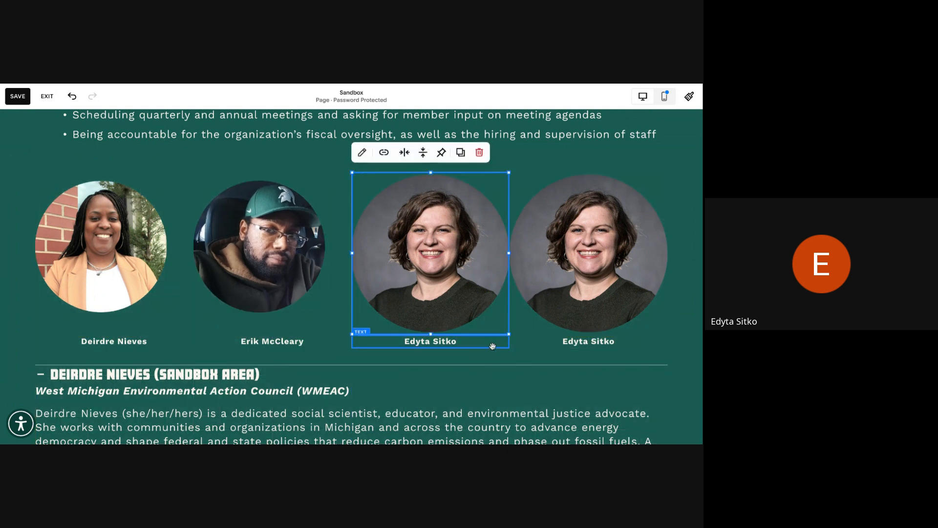
drag(509, 334, 504, 332)
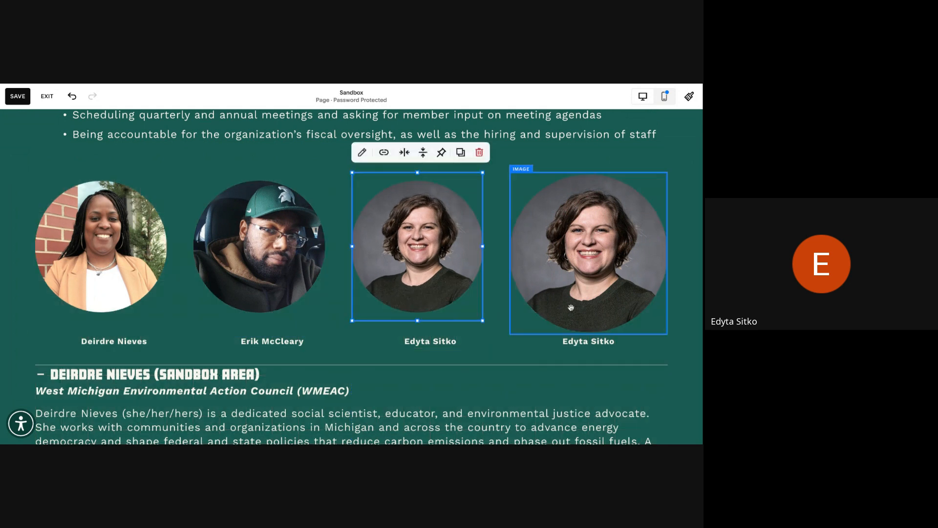
click(634, 323)
drag(667, 334, 641, 321)
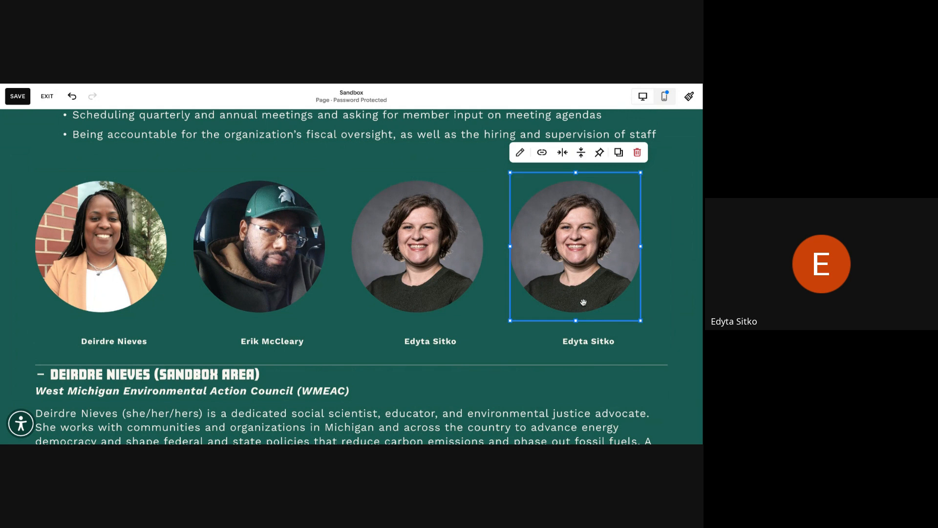
Shorten every portrait's frame to its circle so all four match in size
drag(578, 317, 577, 293)
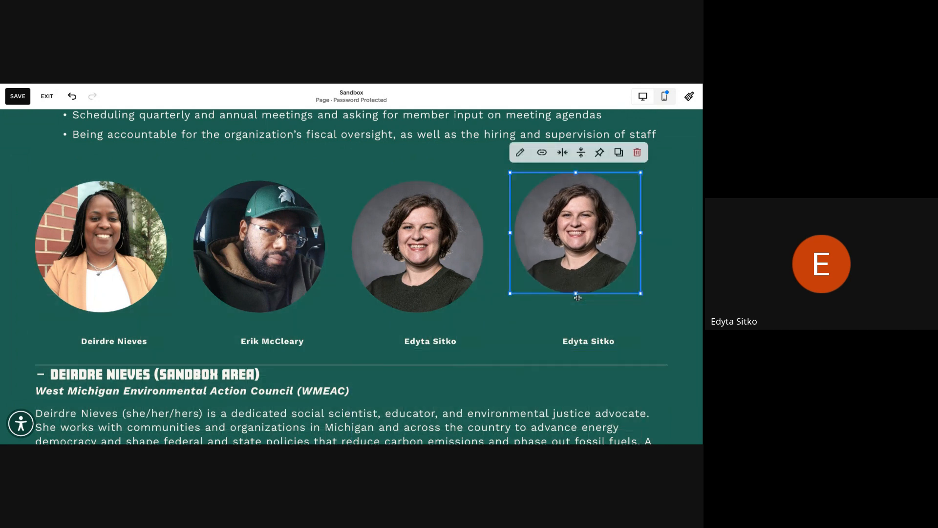
click(439, 295)
drag(420, 320, 418, 294)
click(253, 300)
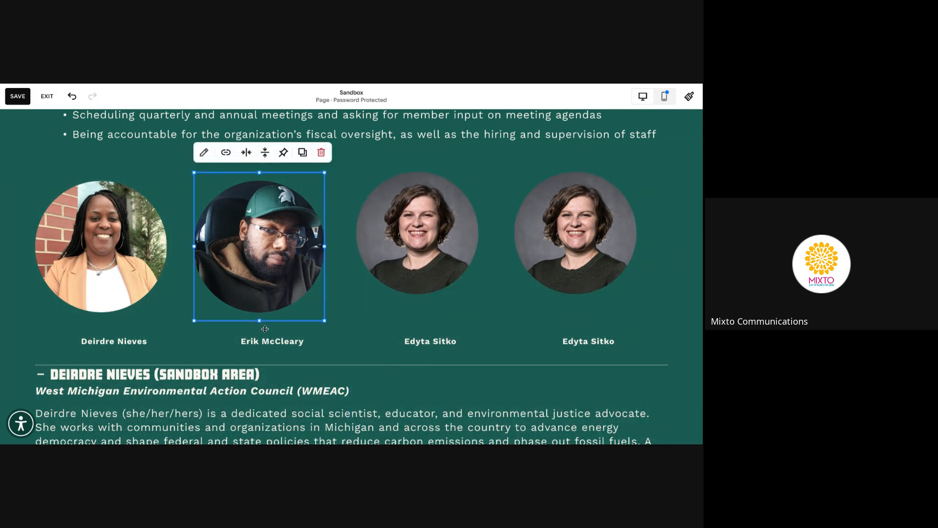
click(264, 329)
click(259, 320)
mouse_move(258, 320)
mouse_down()
mouse_move(259, 295)
mouse_move(259, 317)
mouse_up()
click(117, 267)
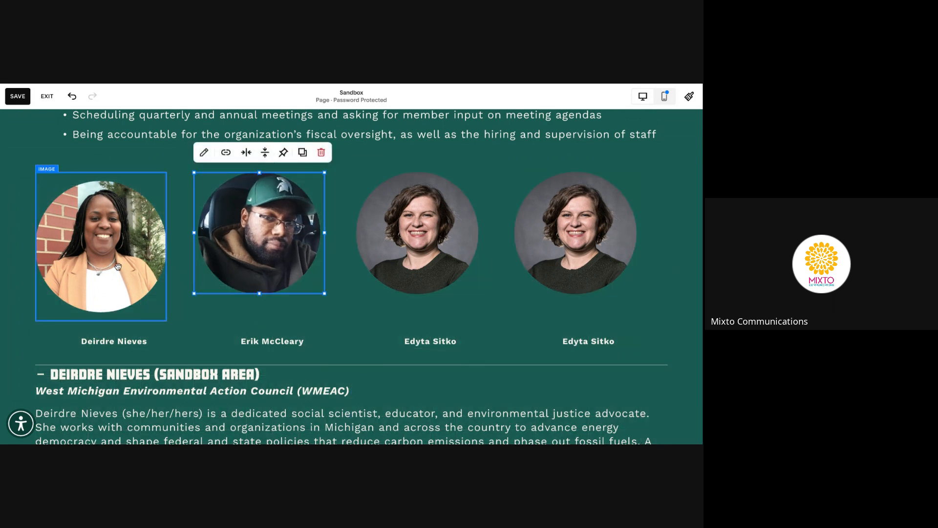
drag(103, 323, 104, 294)
Move the four name captions up beneath their photos and narrow them to photo width
drag(120, 343, 166, 302)
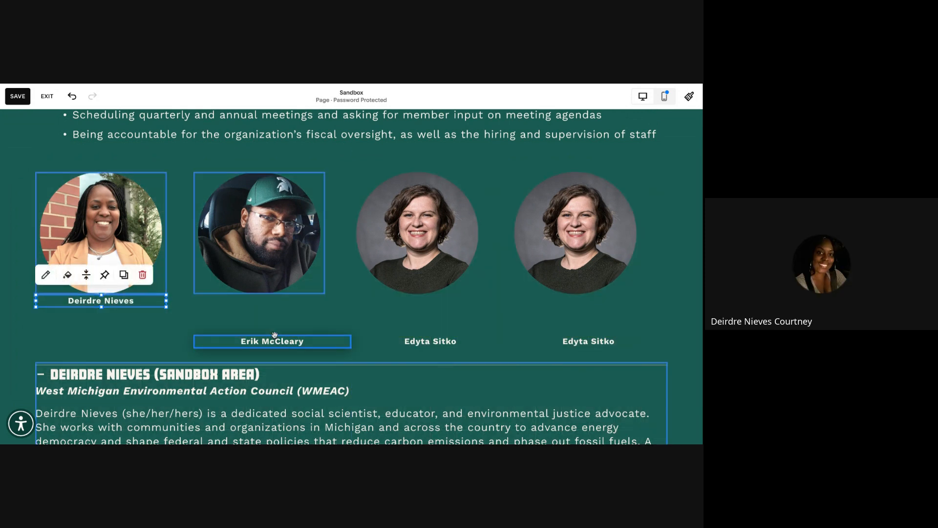
drag(275, 339, 324, 301)
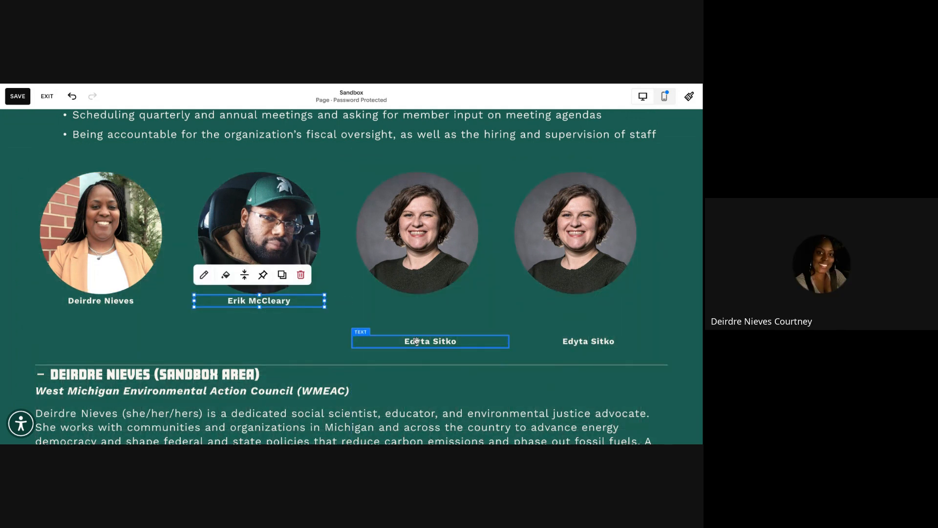
drag(419, 342, 417, 315)
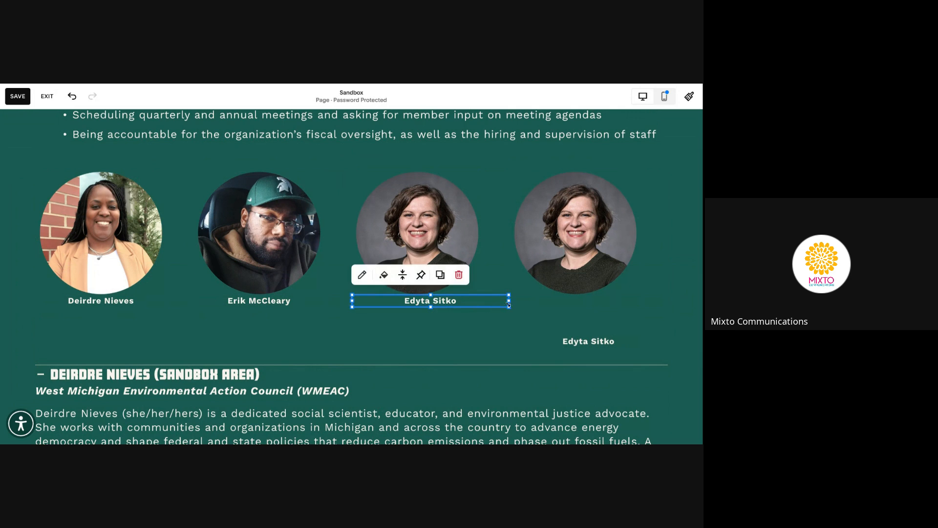
drag(510, 303, 483, 303)
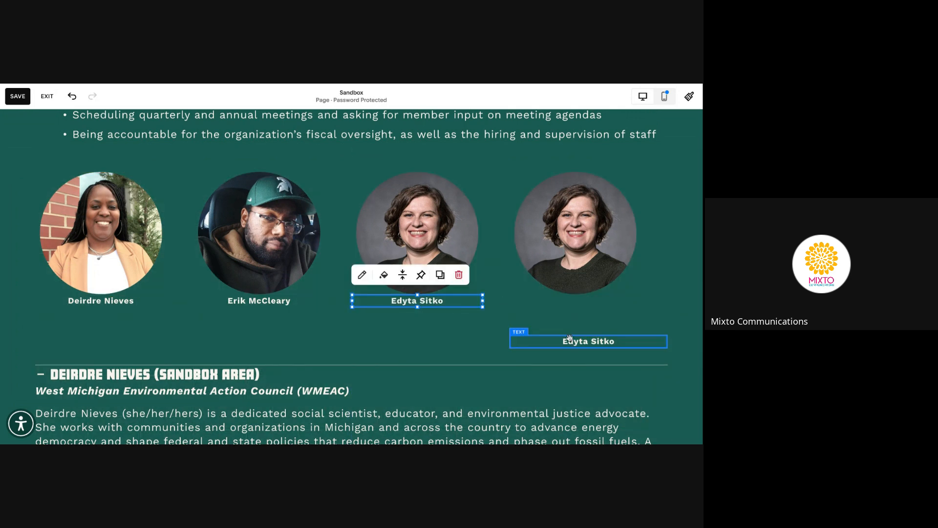
drag(569, 341, 569, 302)
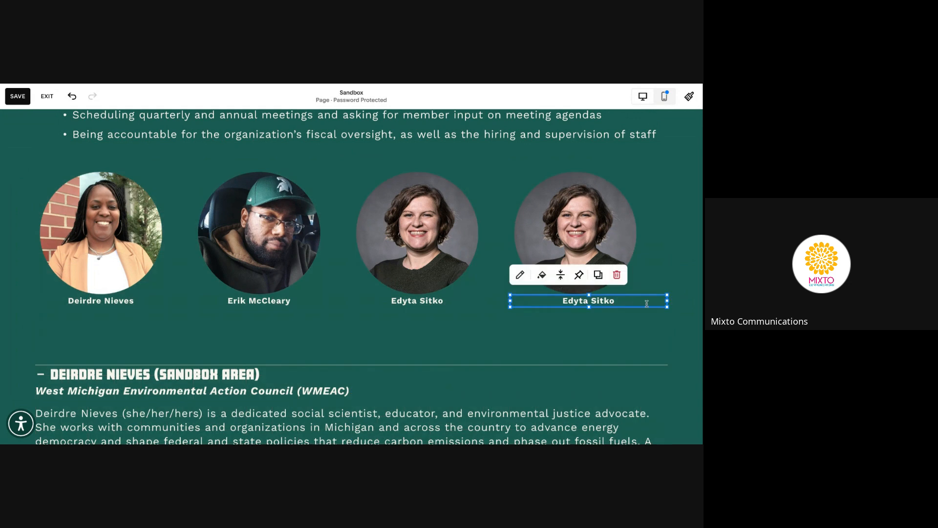
drag(665, 302, 641, 302)
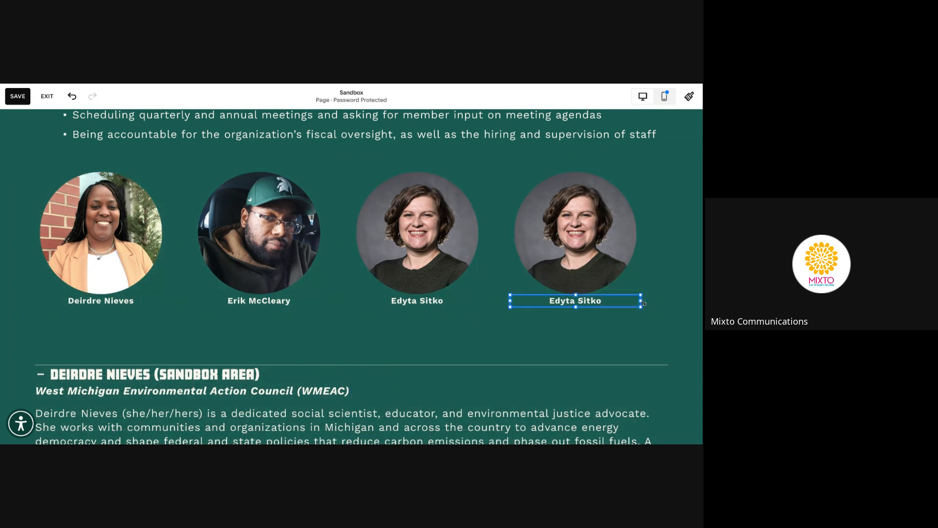
click(575, 230)
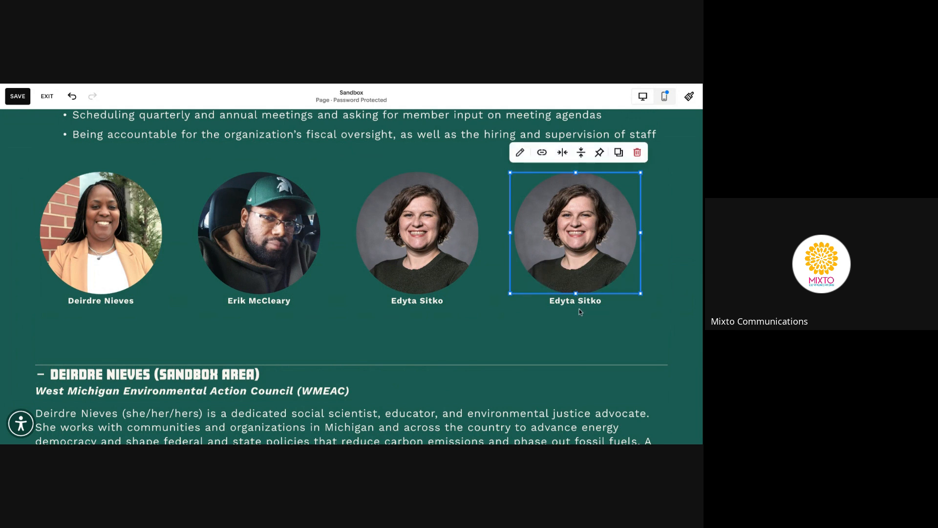
Open the leadership bio accordion's item list and add a new accordion item
click(577, 302)
scroll(293, 342, down, 2)
click(103, 313)
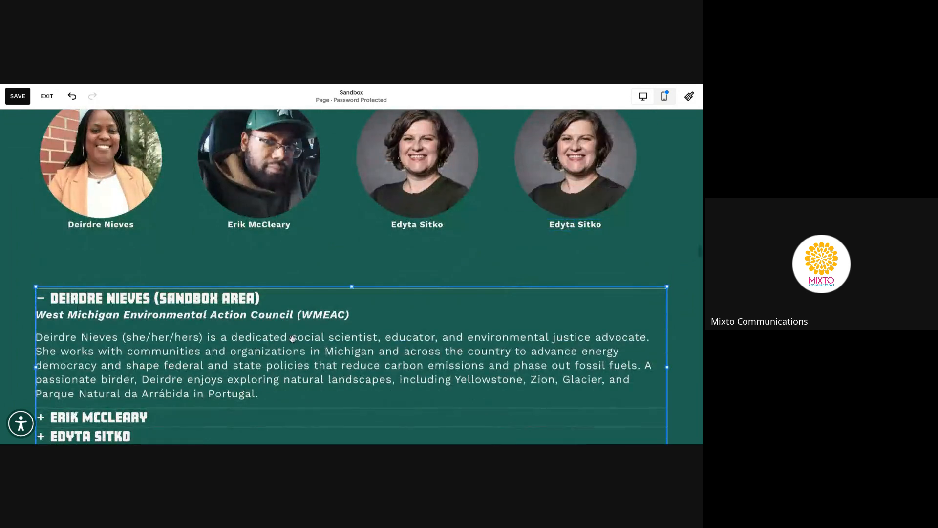
click(45, 267)
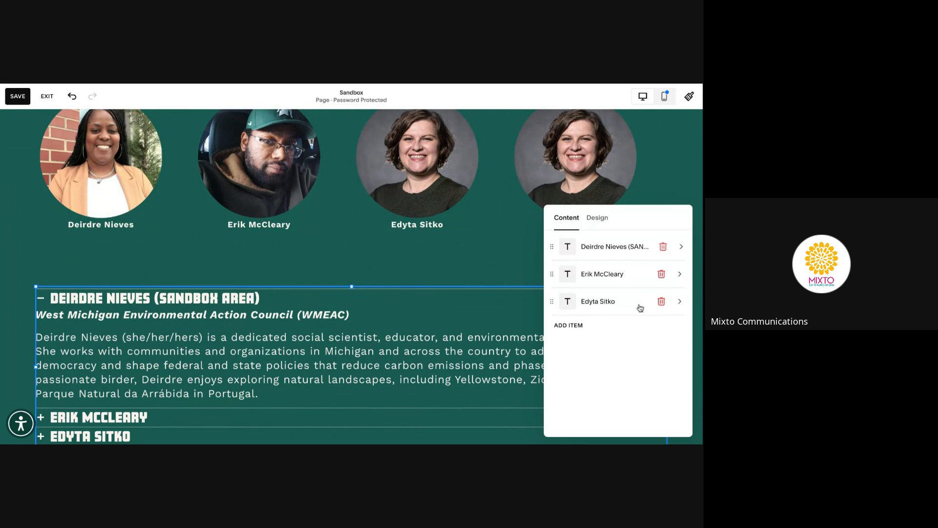
click(572, 329)
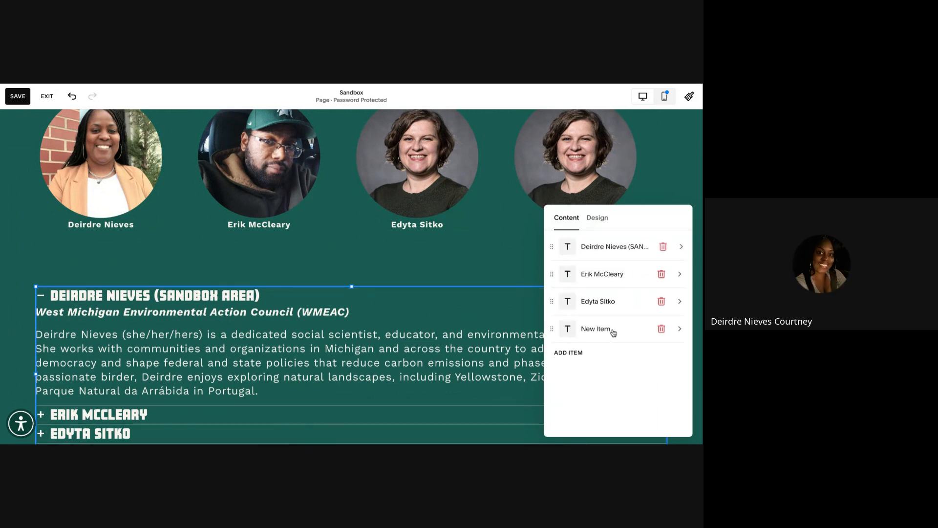
click(679, 329)
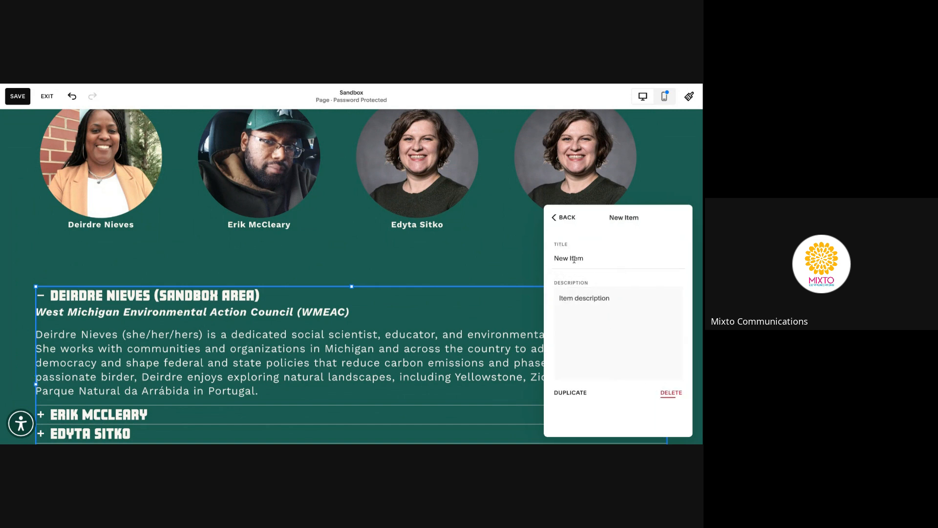
Check the third accordion item, then delete the blank New Item and close the panel
click(560, 221)
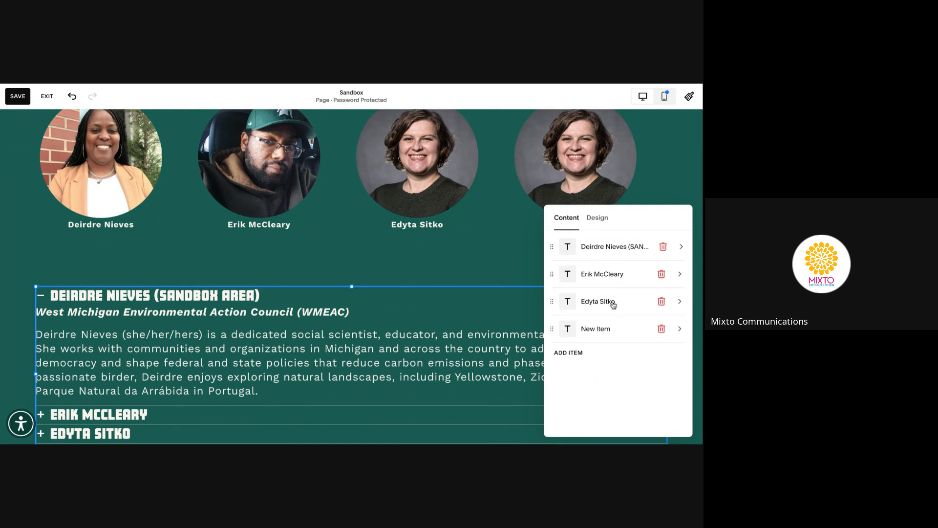
click(679, 302)
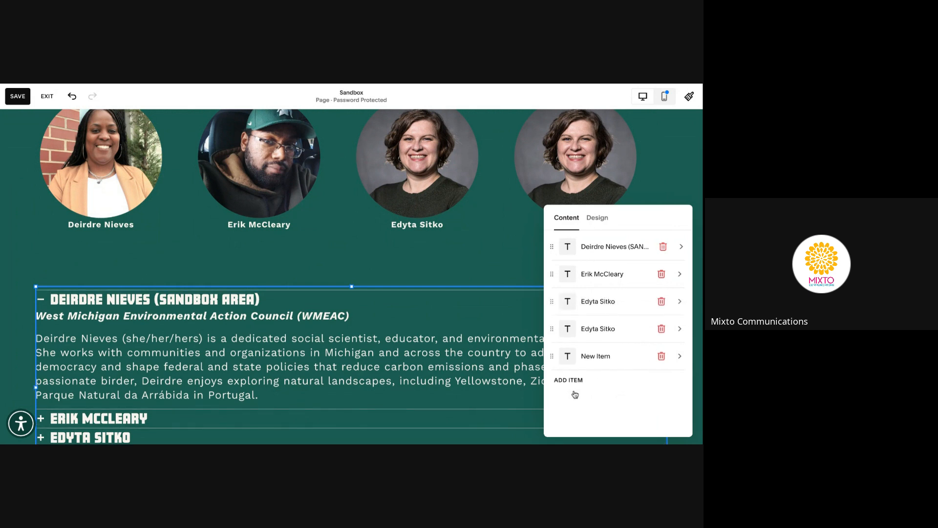
click(663, 356)
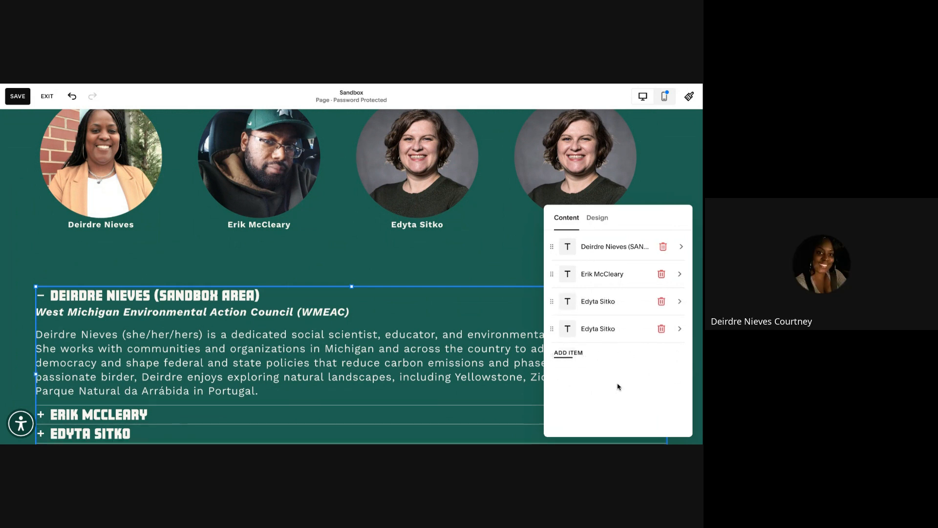
click(511, 273)
scroll(433, 314, up, 1)
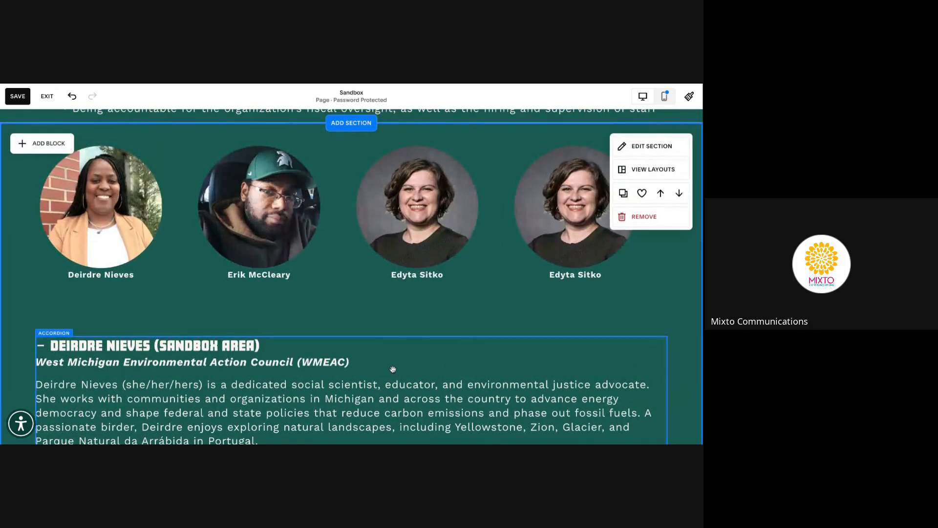
Move the accordion block and the Staff (Sandbox Area) photo and bio higher in the section
drag(393, 369, 335, 335)
scroll(335, 335, down, 5)
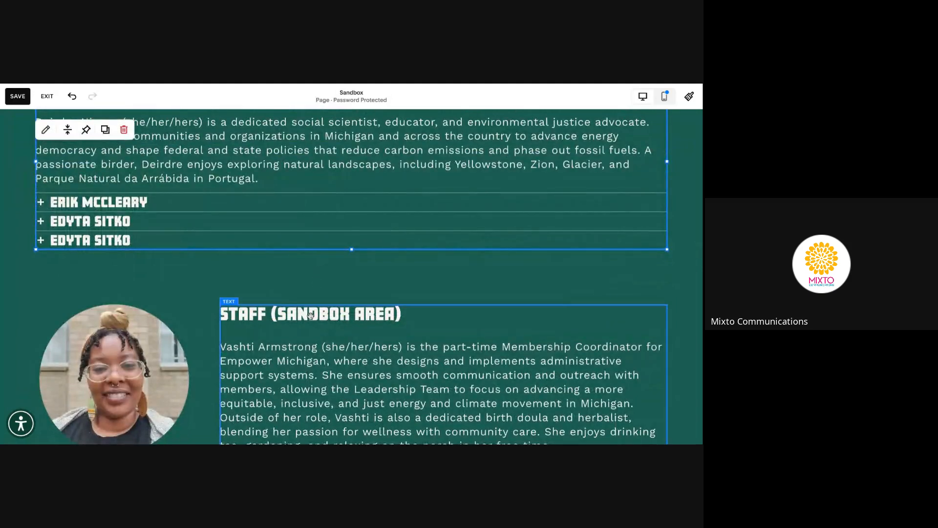
click(277, 333)
shift+click(164, 353)
scroll(308, 358, down, 2)
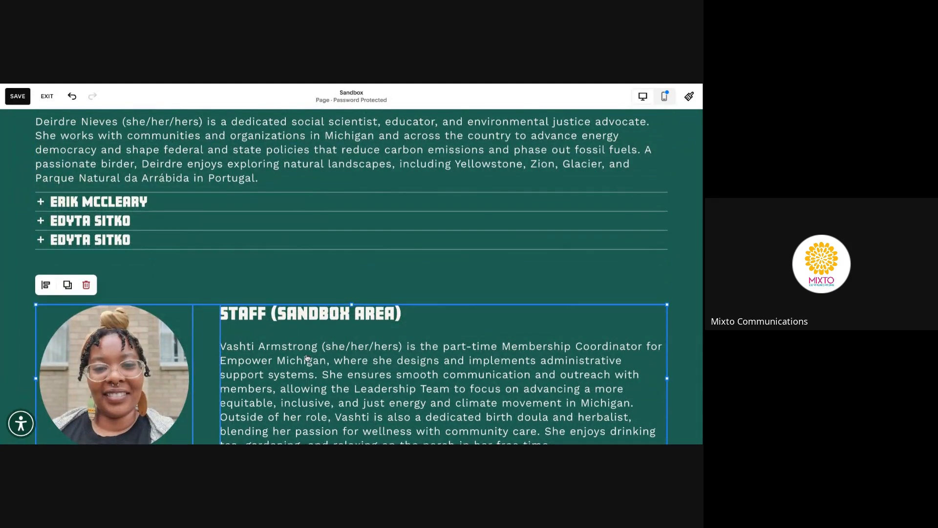
drag(248, 317, 249, 279)
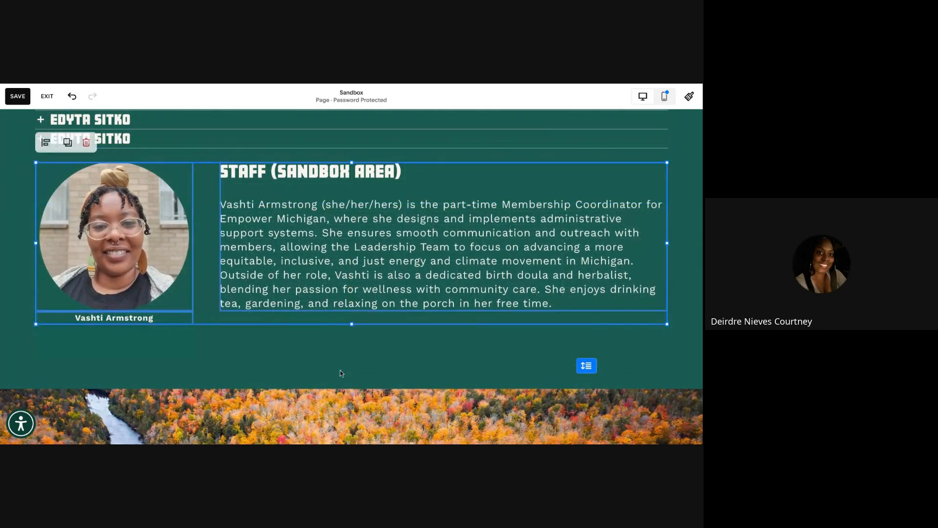
click(380, 367)
Undo the layout changes with Ctrl+Z to restore the original three-portrait row
scroll(376, 362, up, 5)
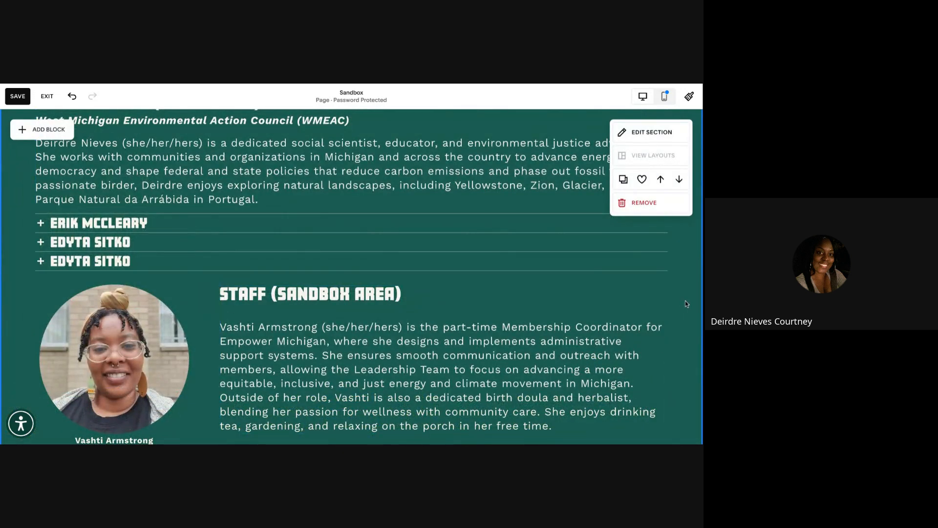
scroll(254, 249, up, 10)
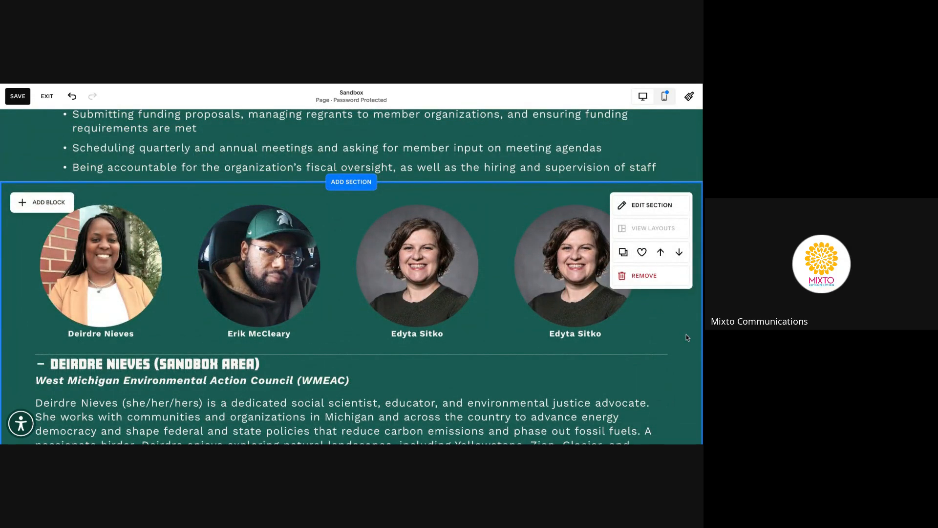
key(ctrl+z)
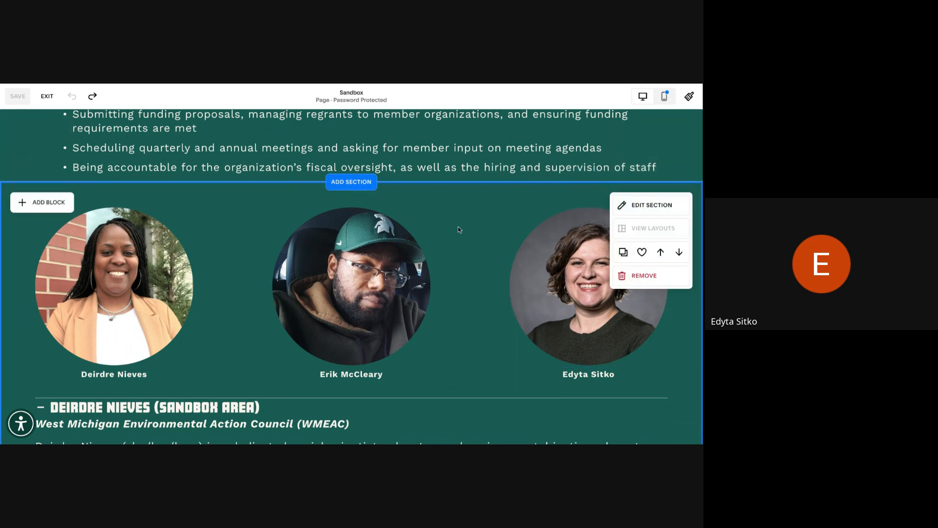
click(665, 98)
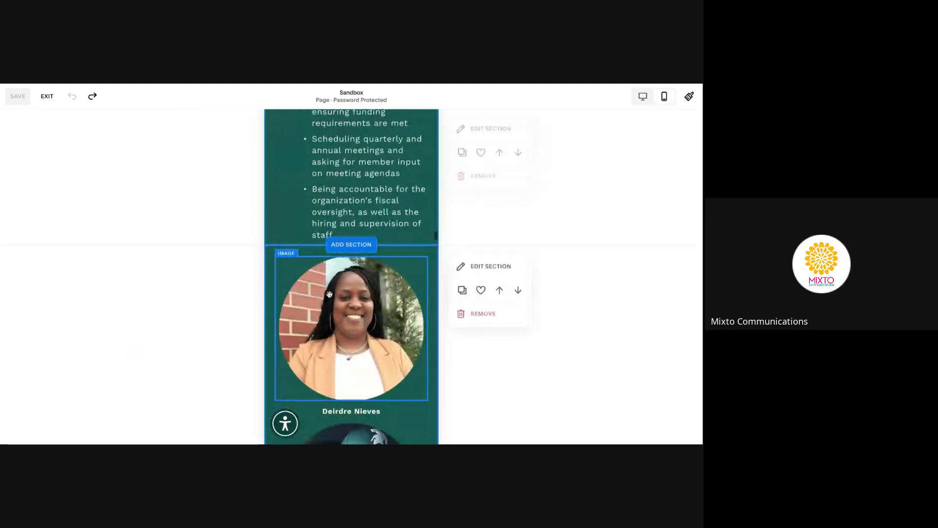
scroll(329, 293, down, 3)
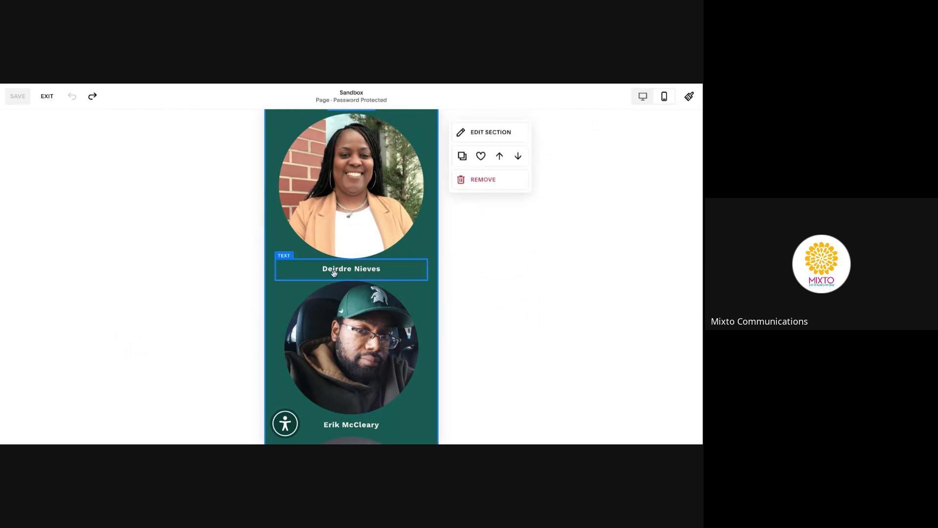
scroll(335, 272, down, 8)
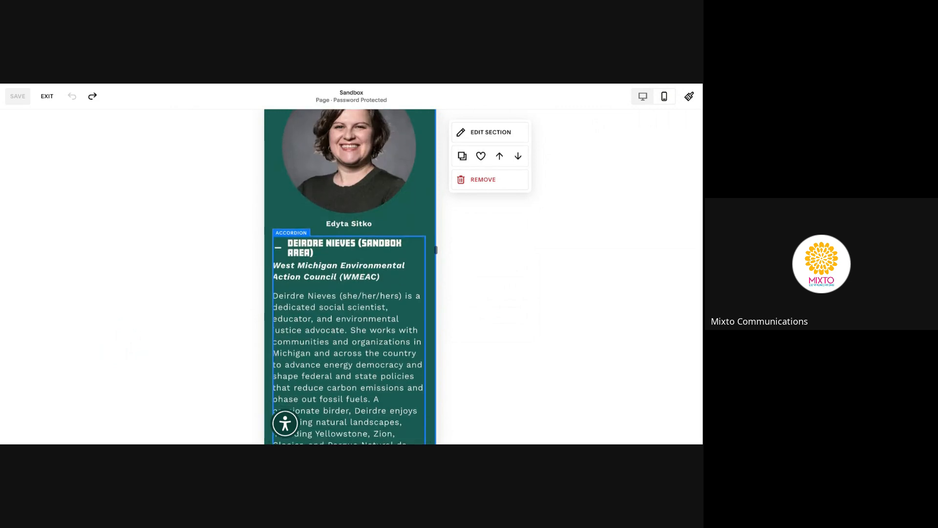
scroll(349, 277, down, 2)
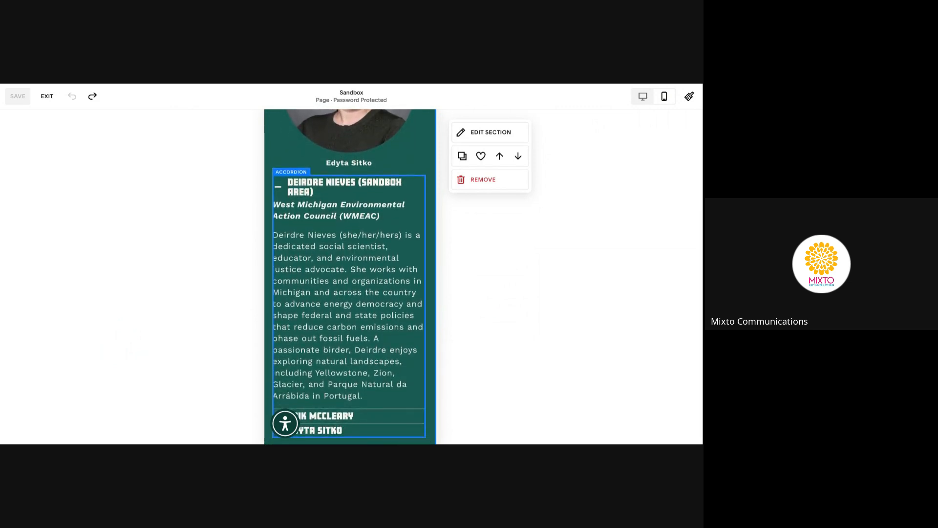
scroll(291, 280, down, 4)
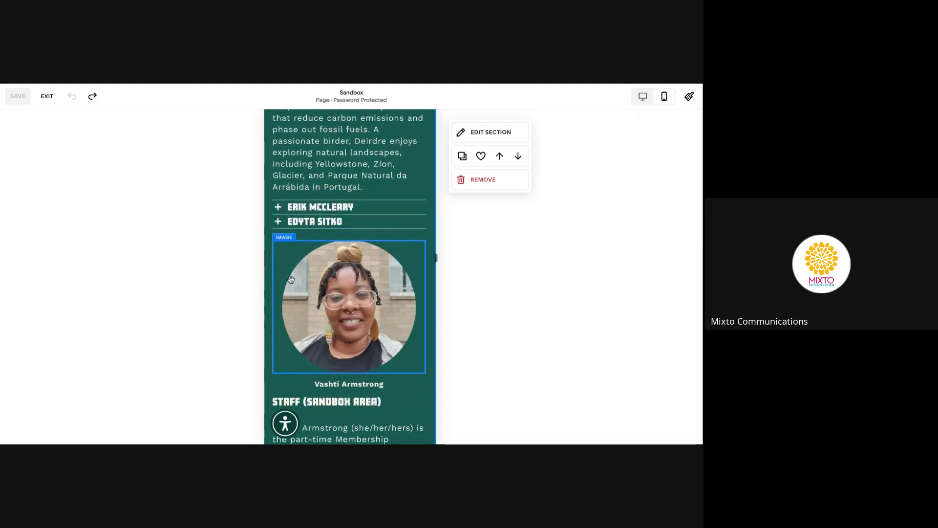
scroll(292, 279, down, 7)
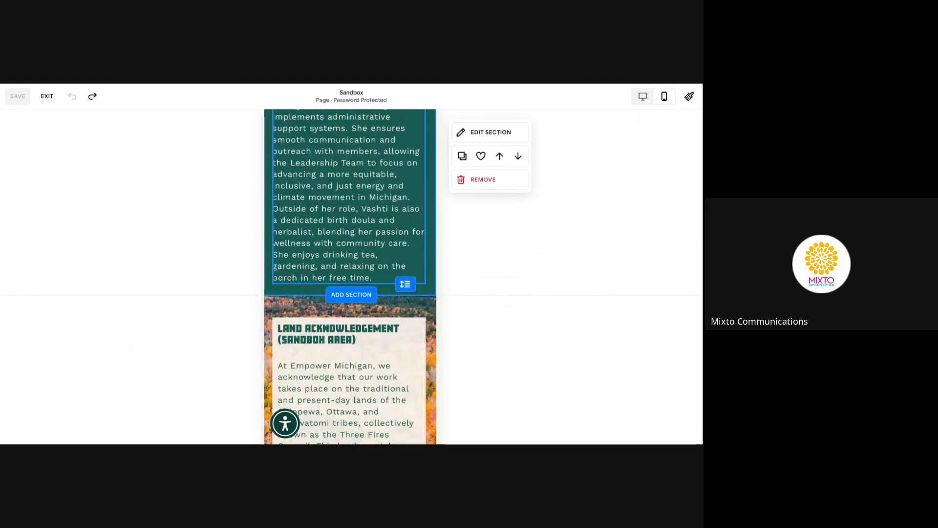
scroll(350, 277, up, 3)
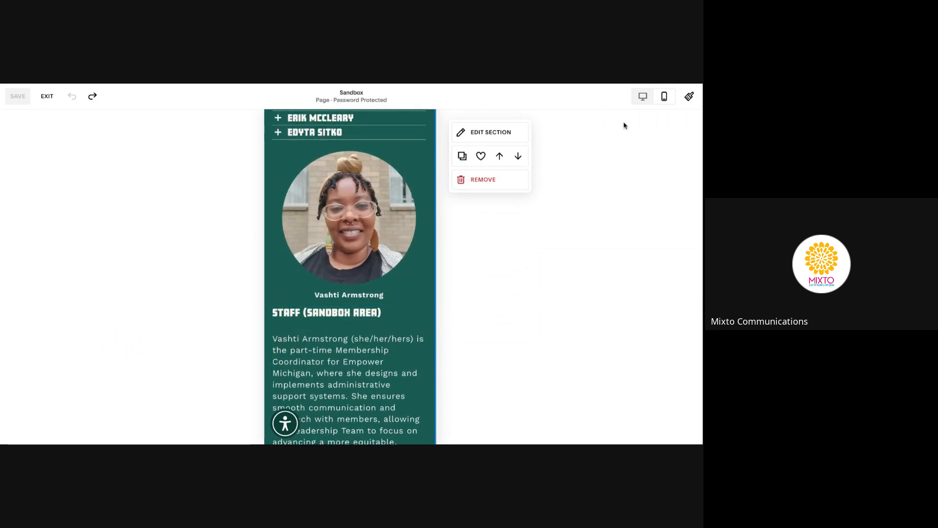
click(644, 97)
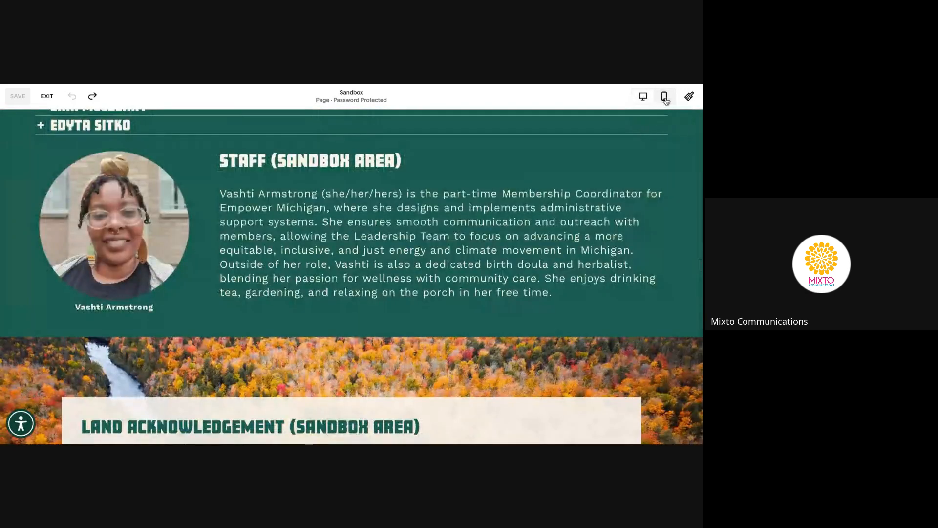
click(665, 98)
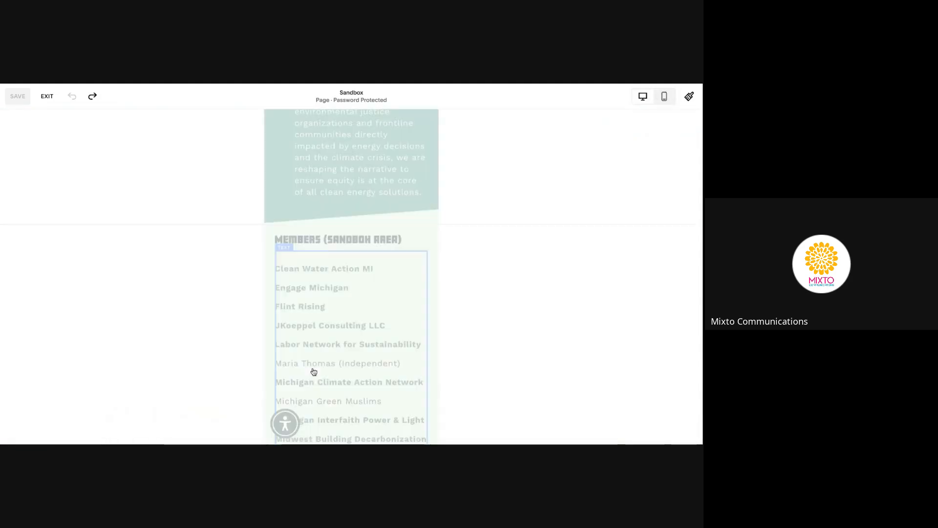
scroll(301, 244, up, 5)
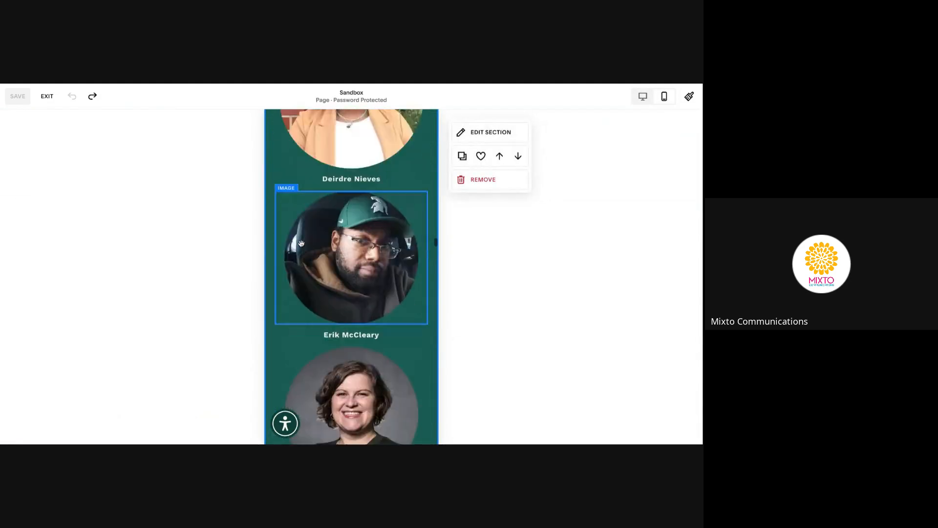
scroll(301, 244, up, 15)
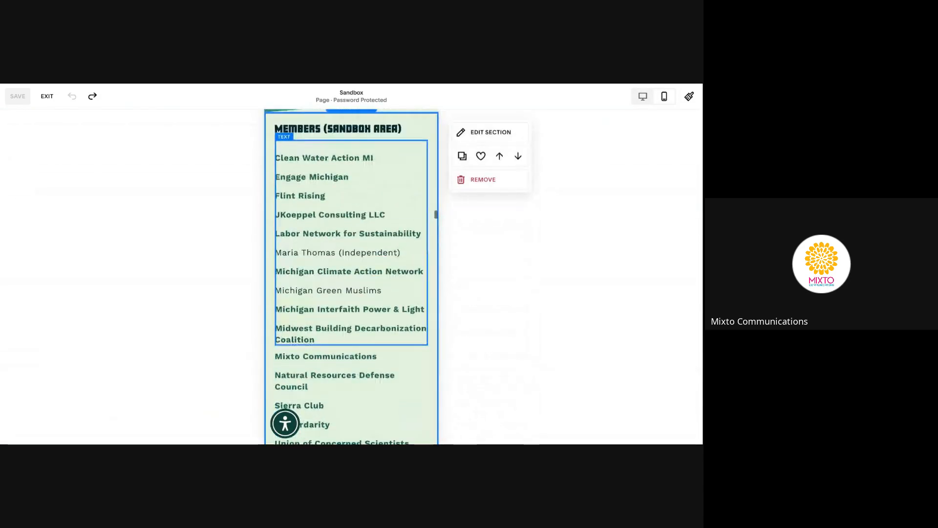
scroll(301, 243, up, 10)
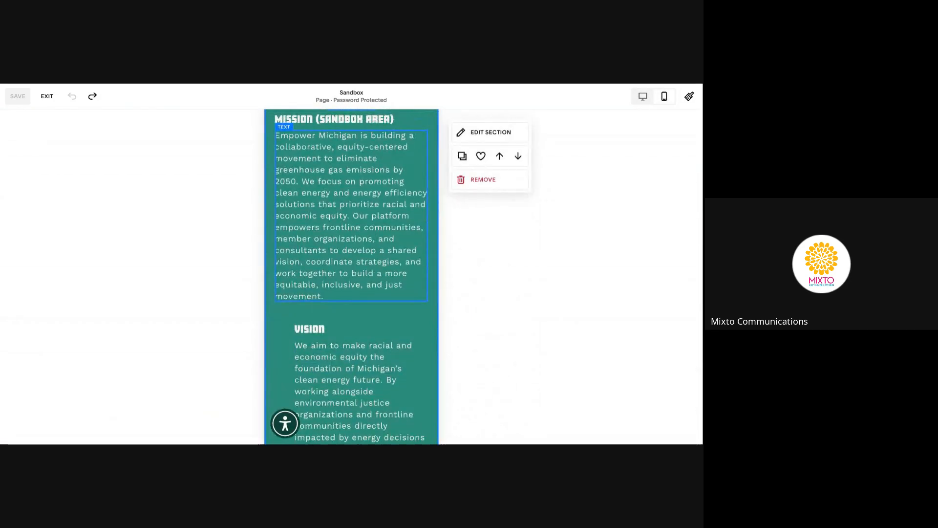
scroll(351, 277, up, 15)
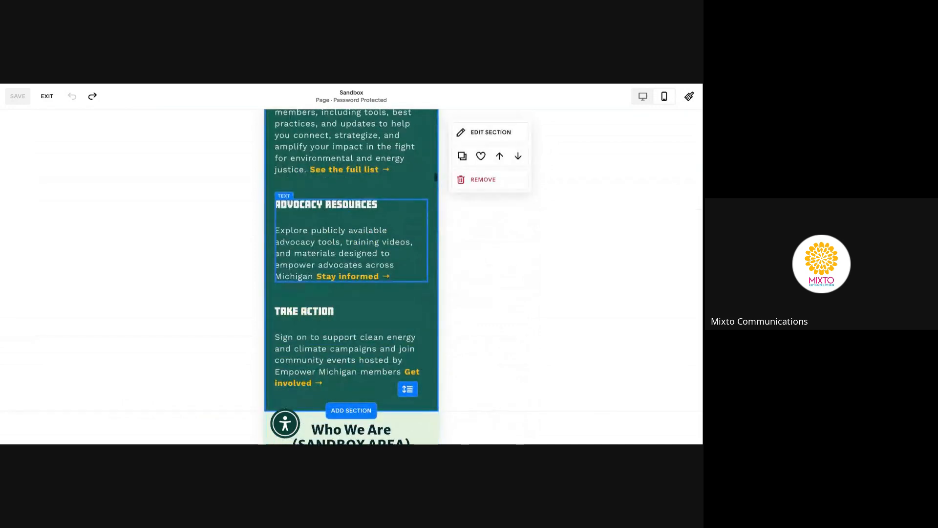
scroll(351, 277, up, 15)
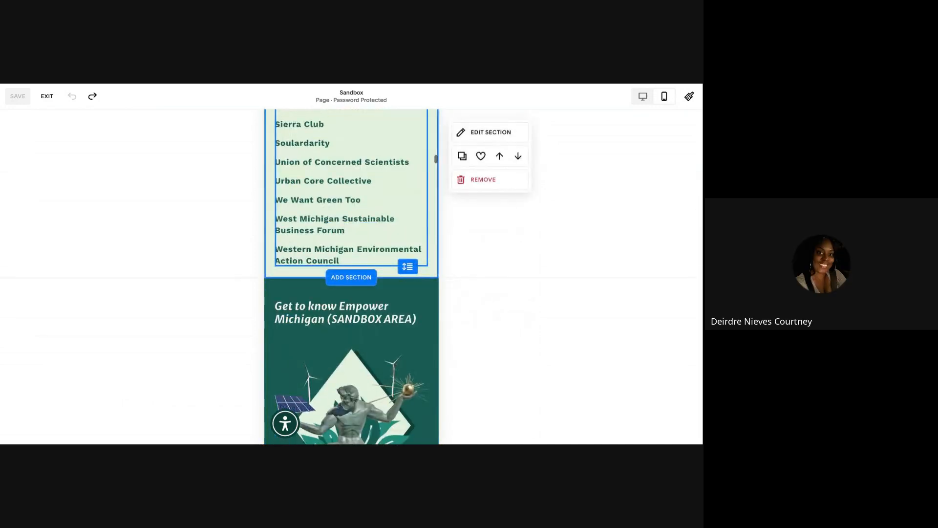
scroll(380, 241, up, 10)
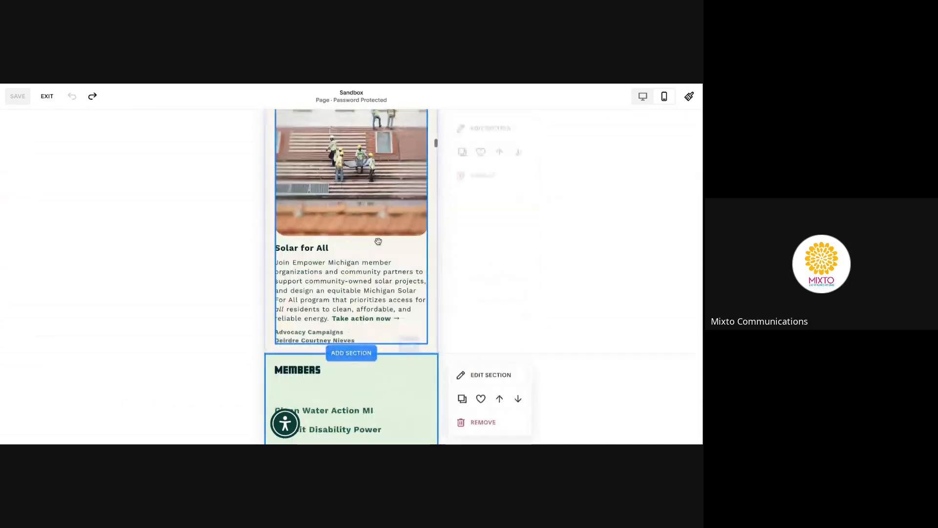
scroll(378, 241, up, 15)
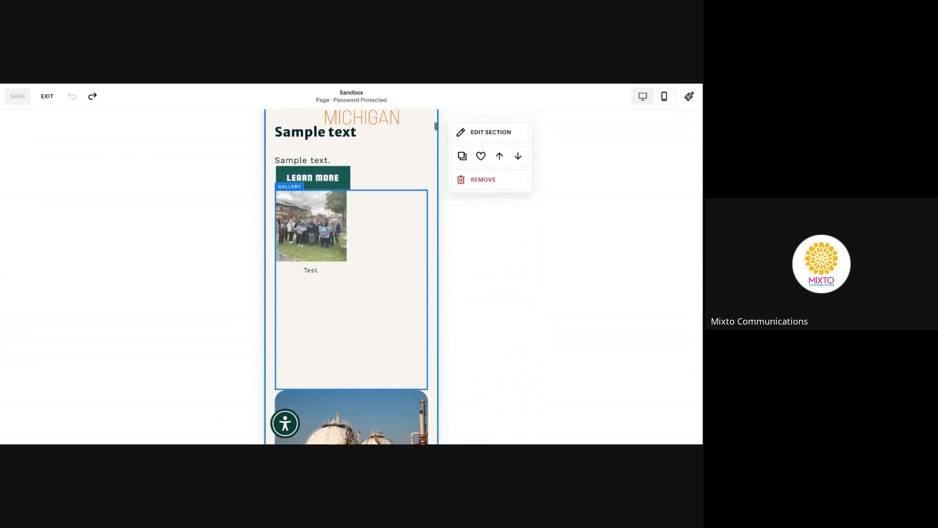
scroll(352, 276, up, 8)
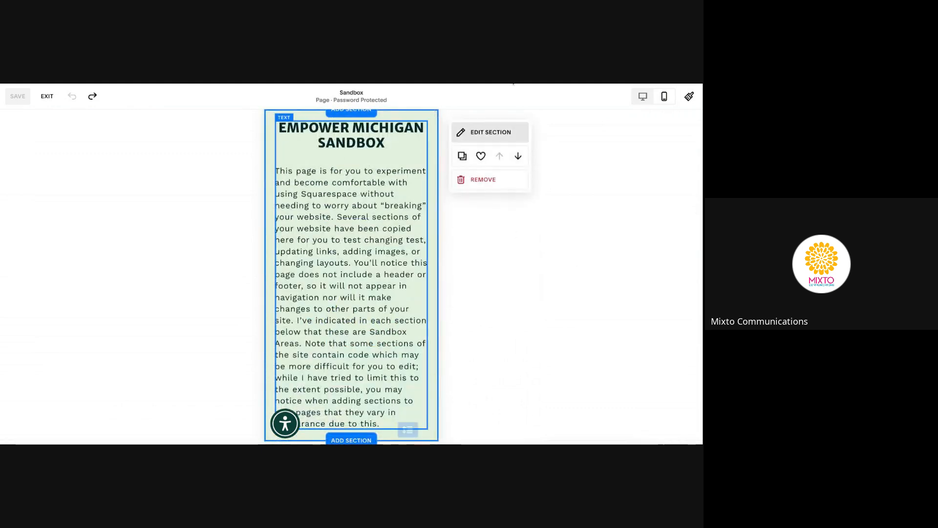
click(642, 96)
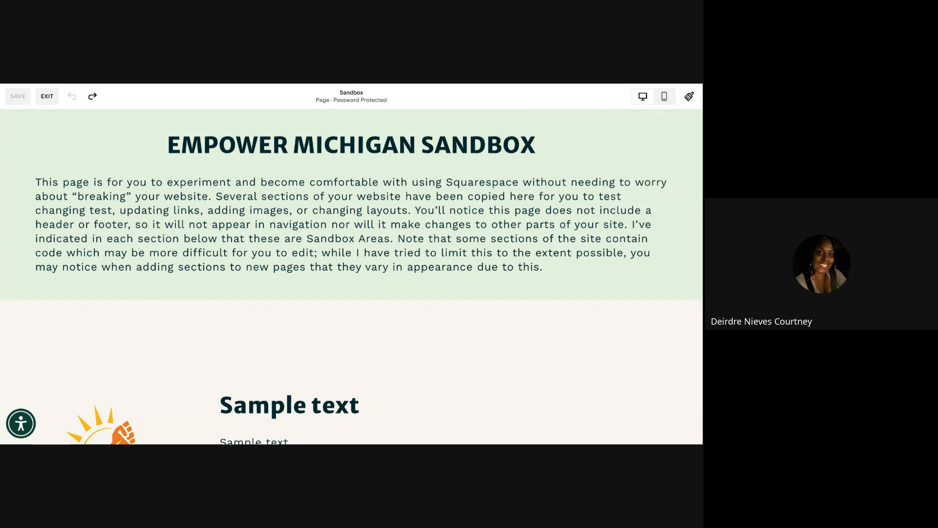
Exit the editor and scroll through the Sandbox page preview
click(47, 96)
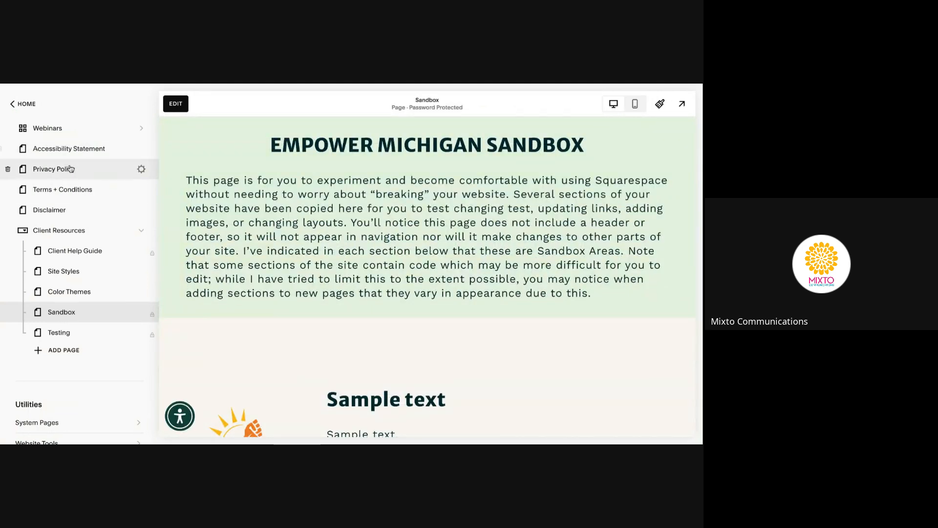
scroll(70, 169, up, 6)
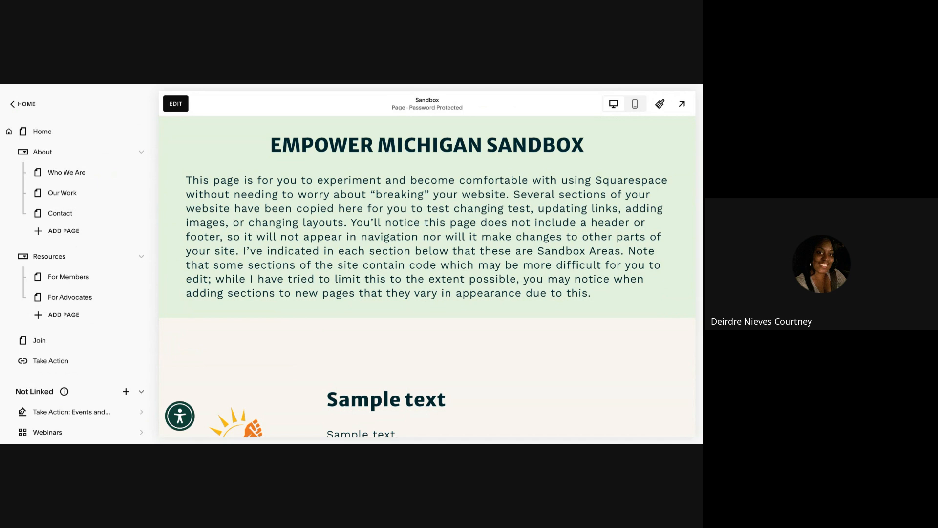
scroll(524, 287, down, 3)
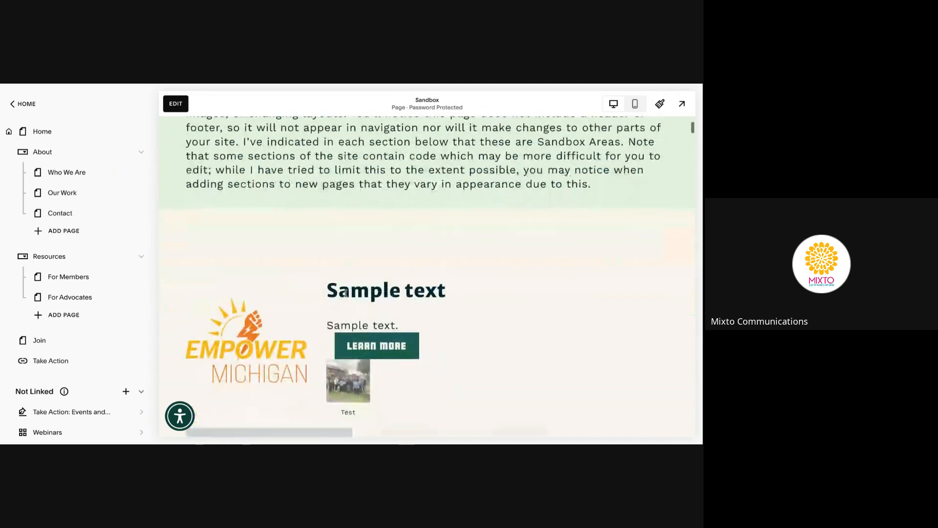
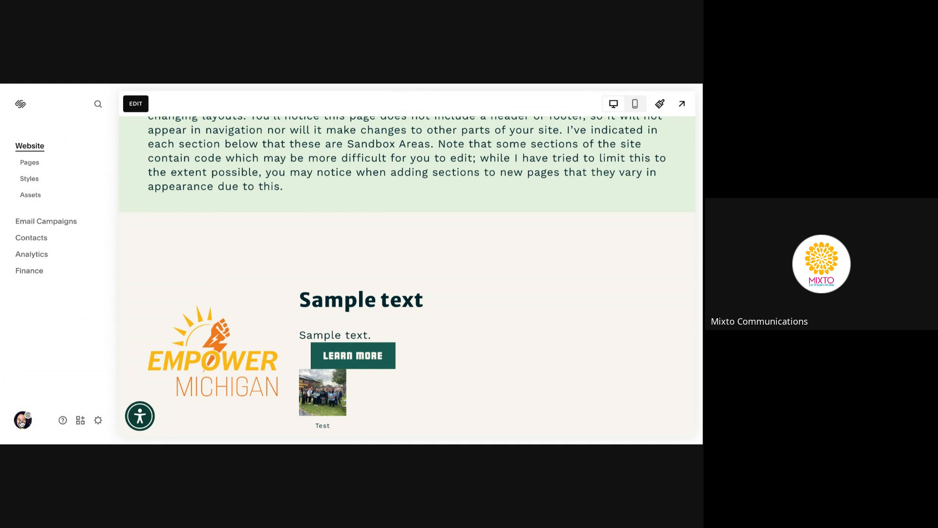
Exit the Sandbox page editor and return to the account Dashboard of website projects
click(21, 423)
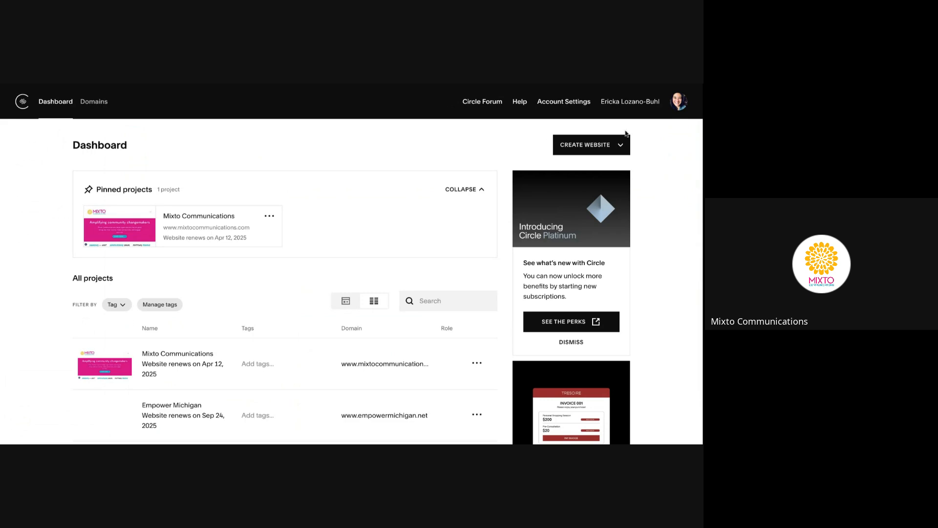
Open the avatar account menu, then dismiss it, leaving the Empower Michigan dashboard shown
click(683, 102)
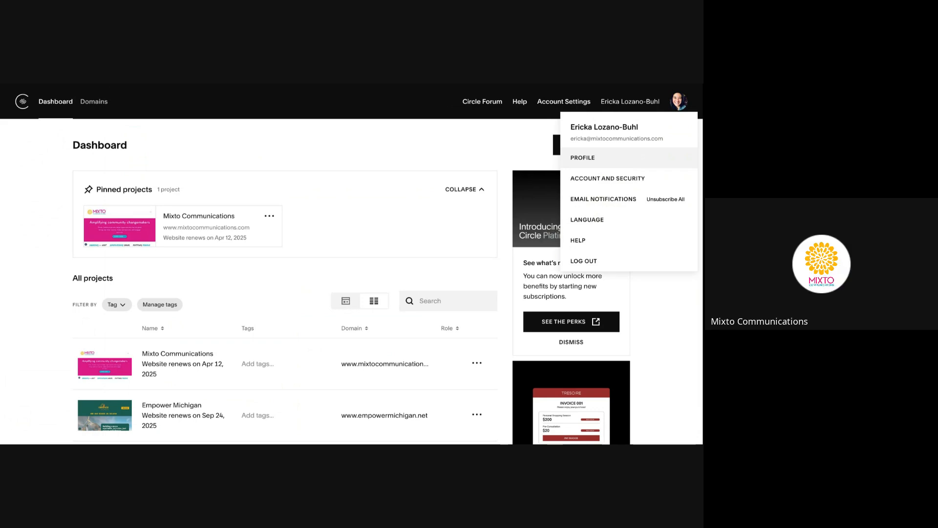
click(435, 151)
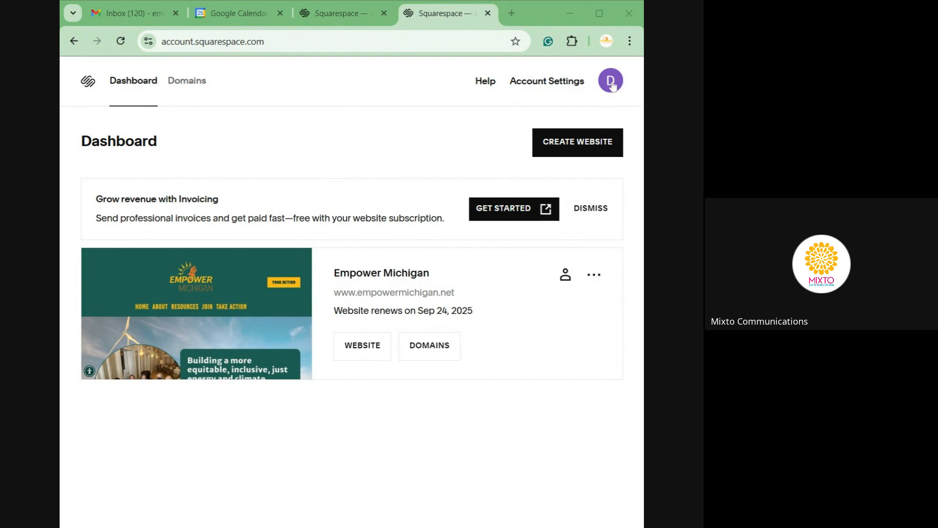
Open Profile from the avatar menu and view the Account and security settings
click(613, 86)
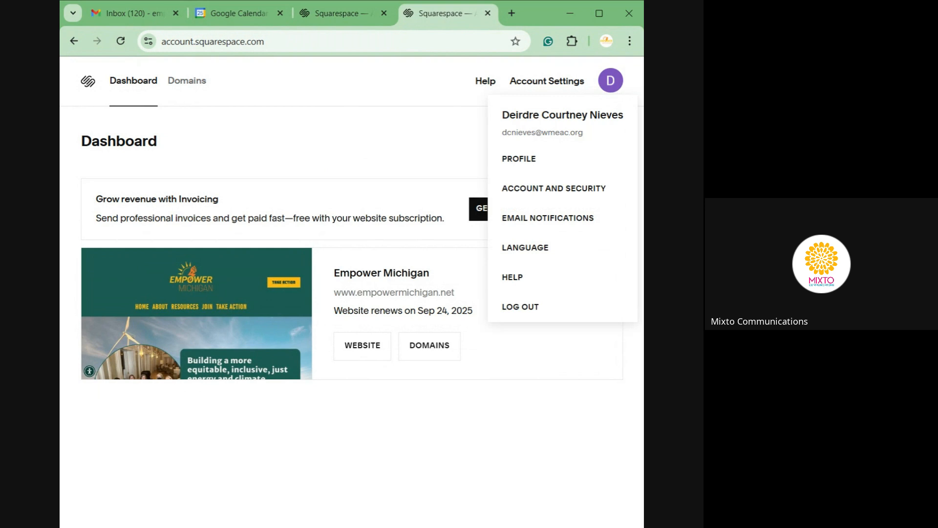
click(532, 161)
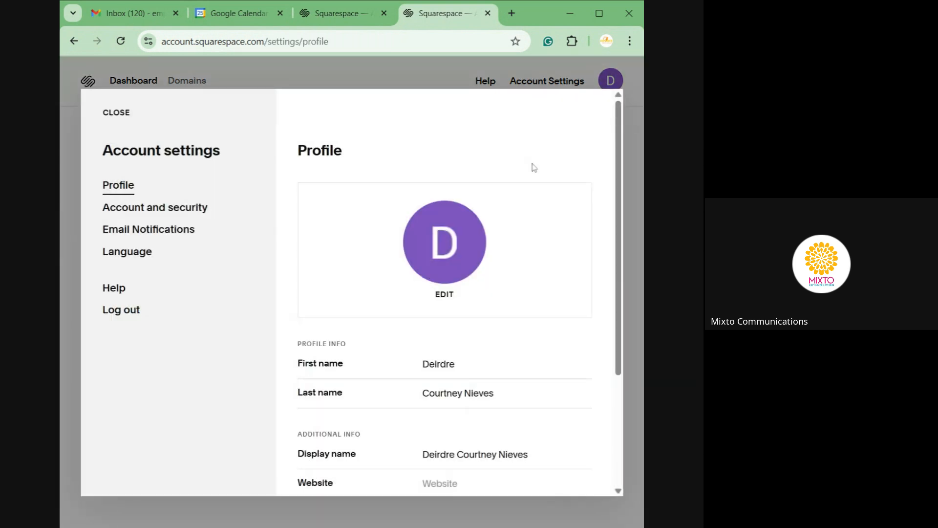
scroll(534, 167, down, 3)
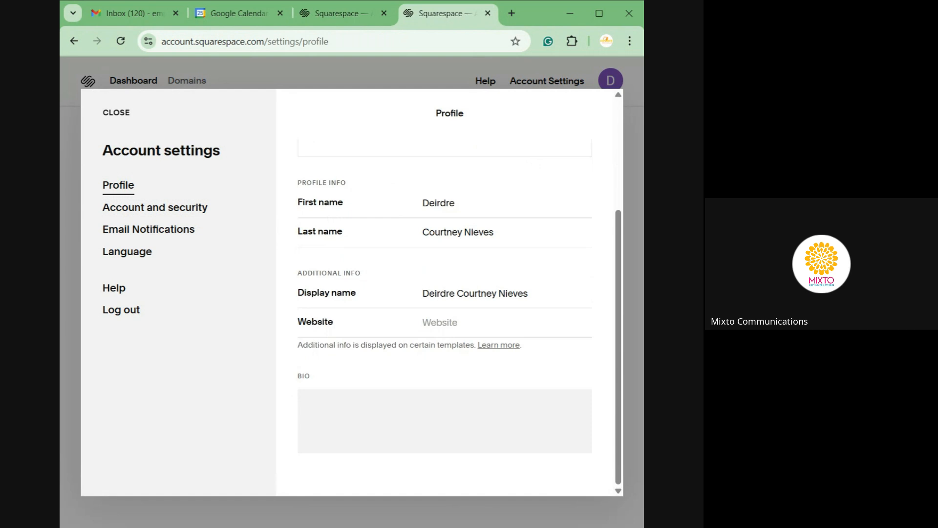
click(186, 207)
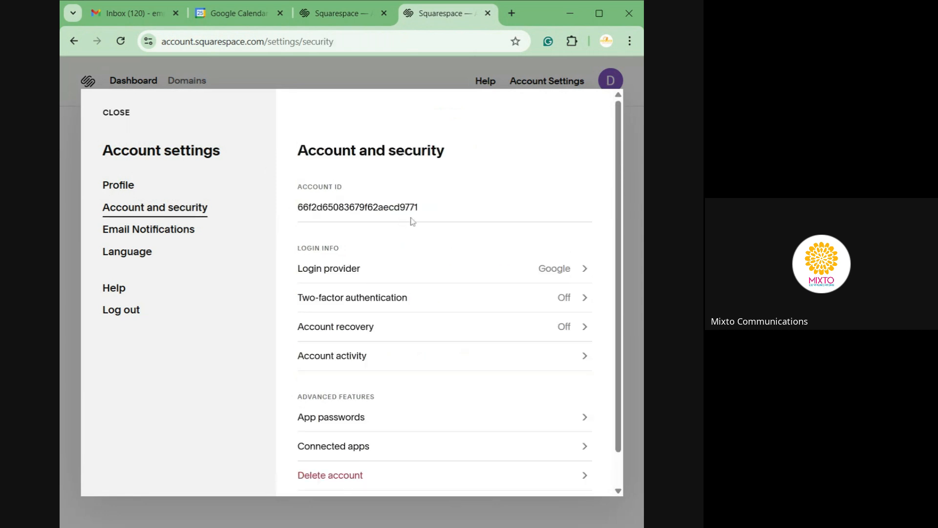
Inspect the Google login provider details, then close Account settings to the Empower Michigan dashboard
scroll(412, 222, down, 1)
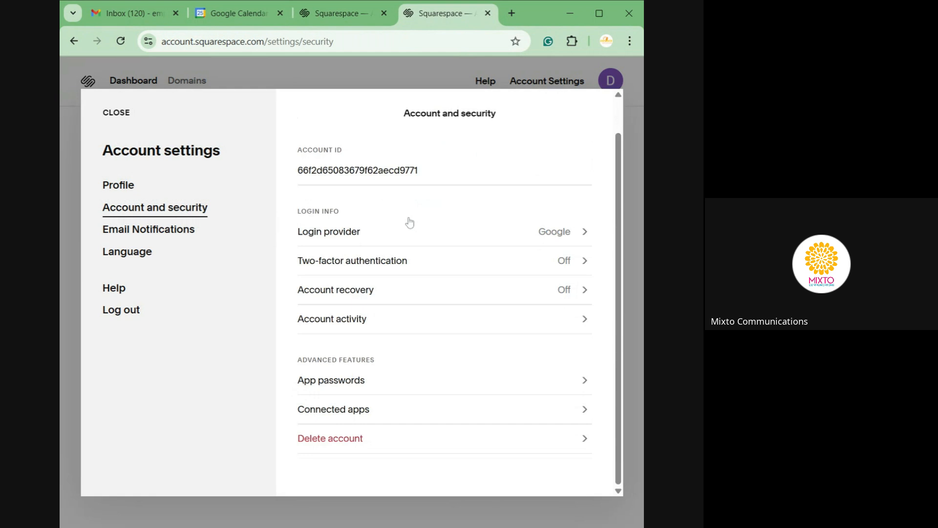
click(375, 239)
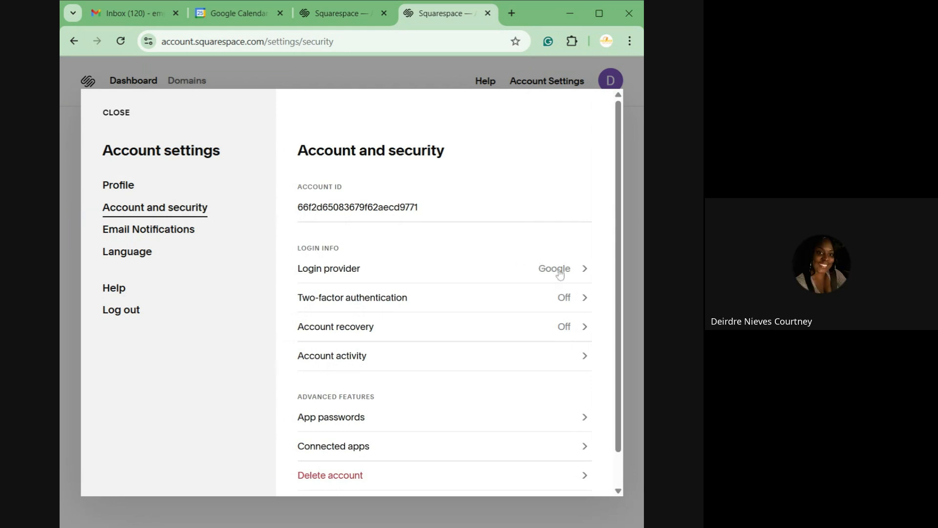
click(560, 272)
scroll(484, 287, down, 2)
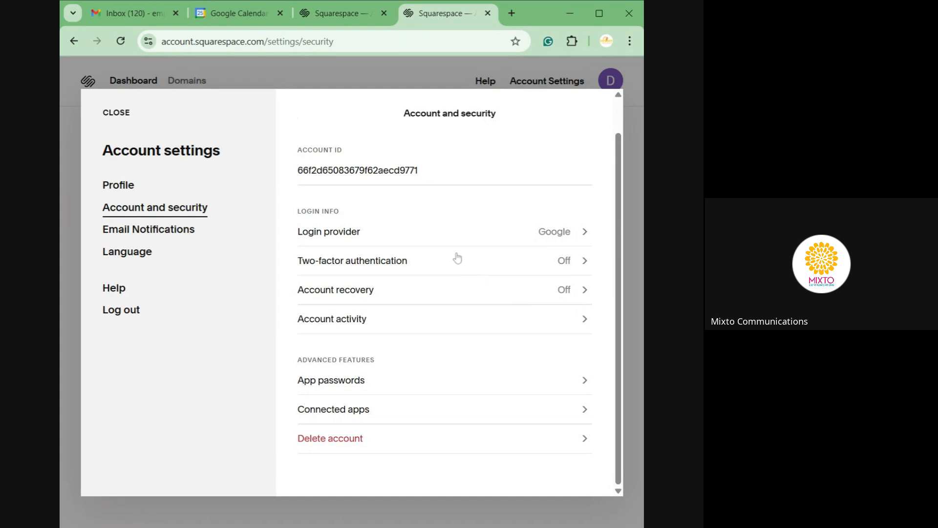
click(415, 240)
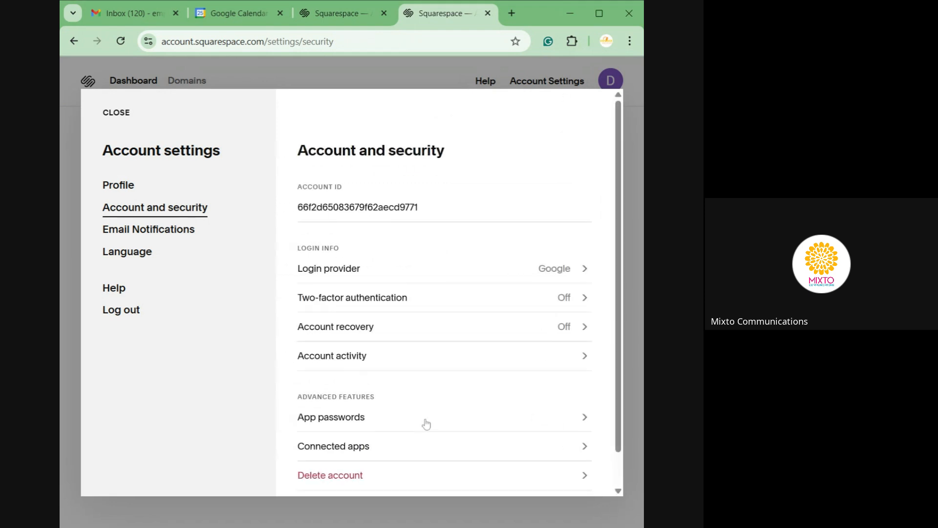
click(426, 276)
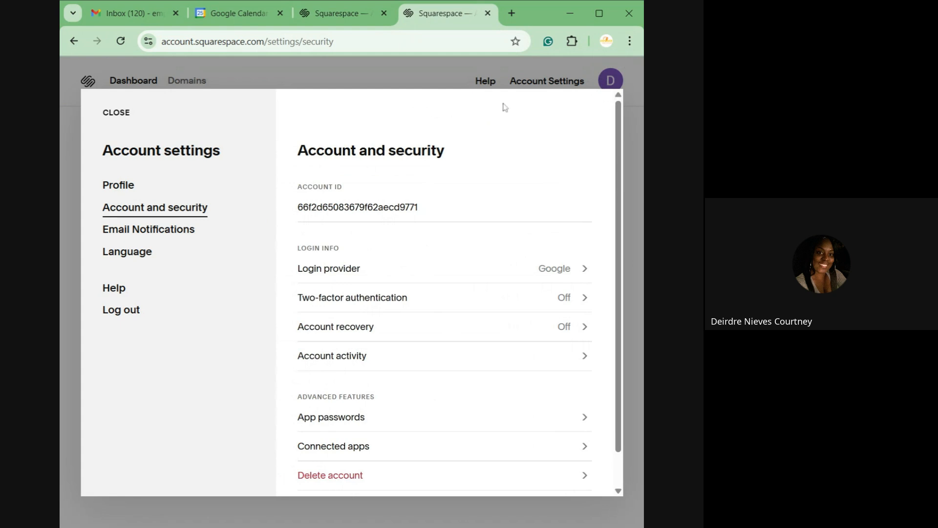
click(114, 115)
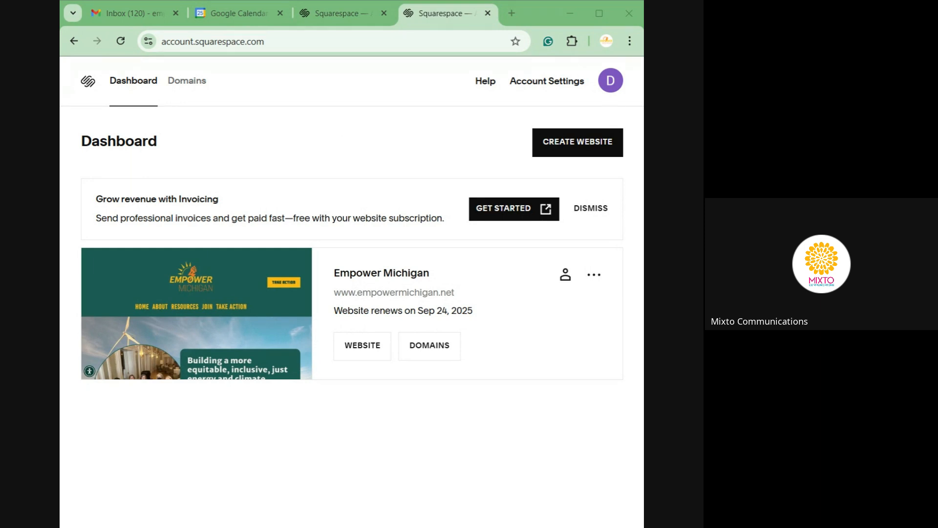
Switch to the other Squarespace tab, whose account Dashboard has no websites yet
click(396, 143)
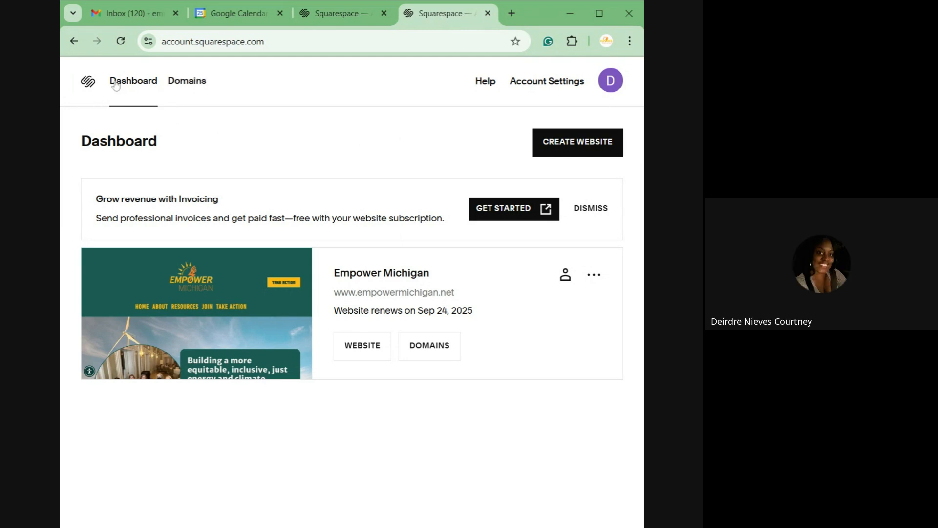
click(611, 91)
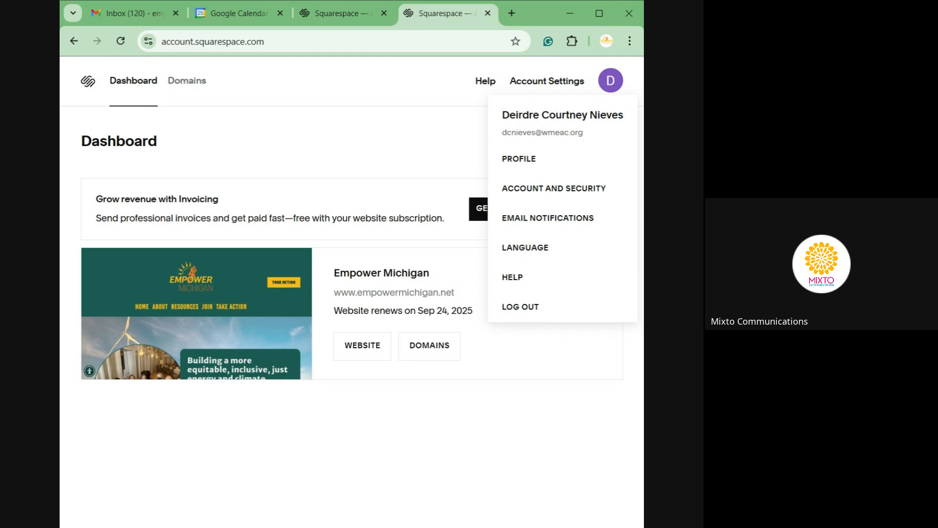
click(346, 14)
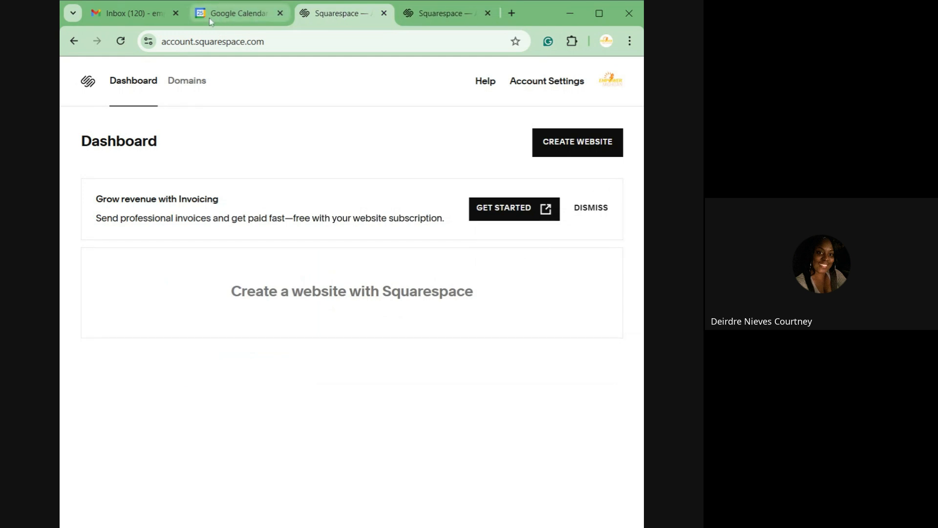